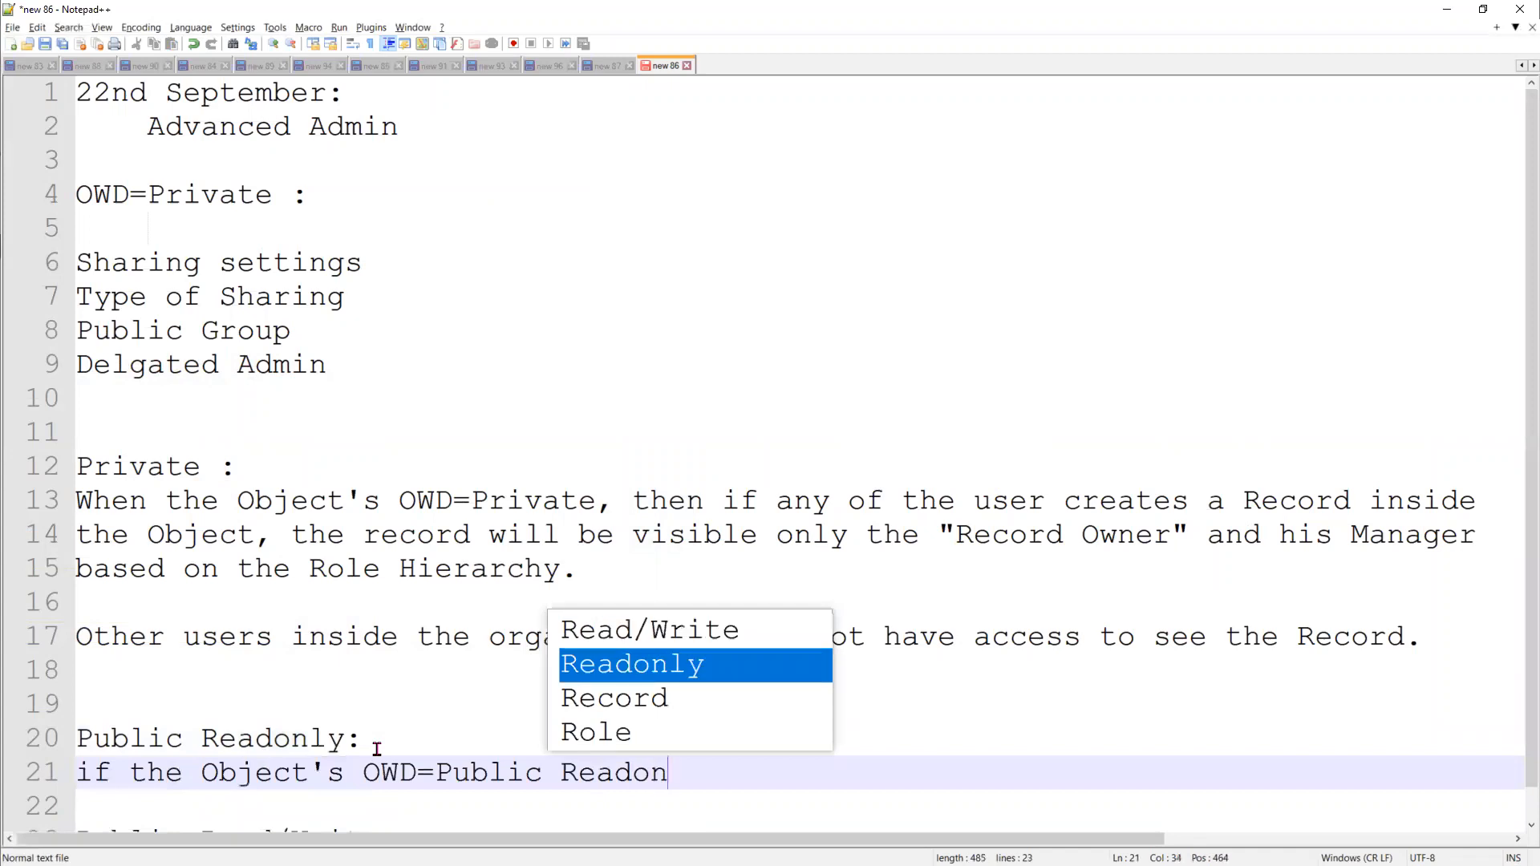
Continue the Public Readonly sentence with "Readonly, then if any of the user creates a record" and, on a new line, "inside the Object."
text(y, then )
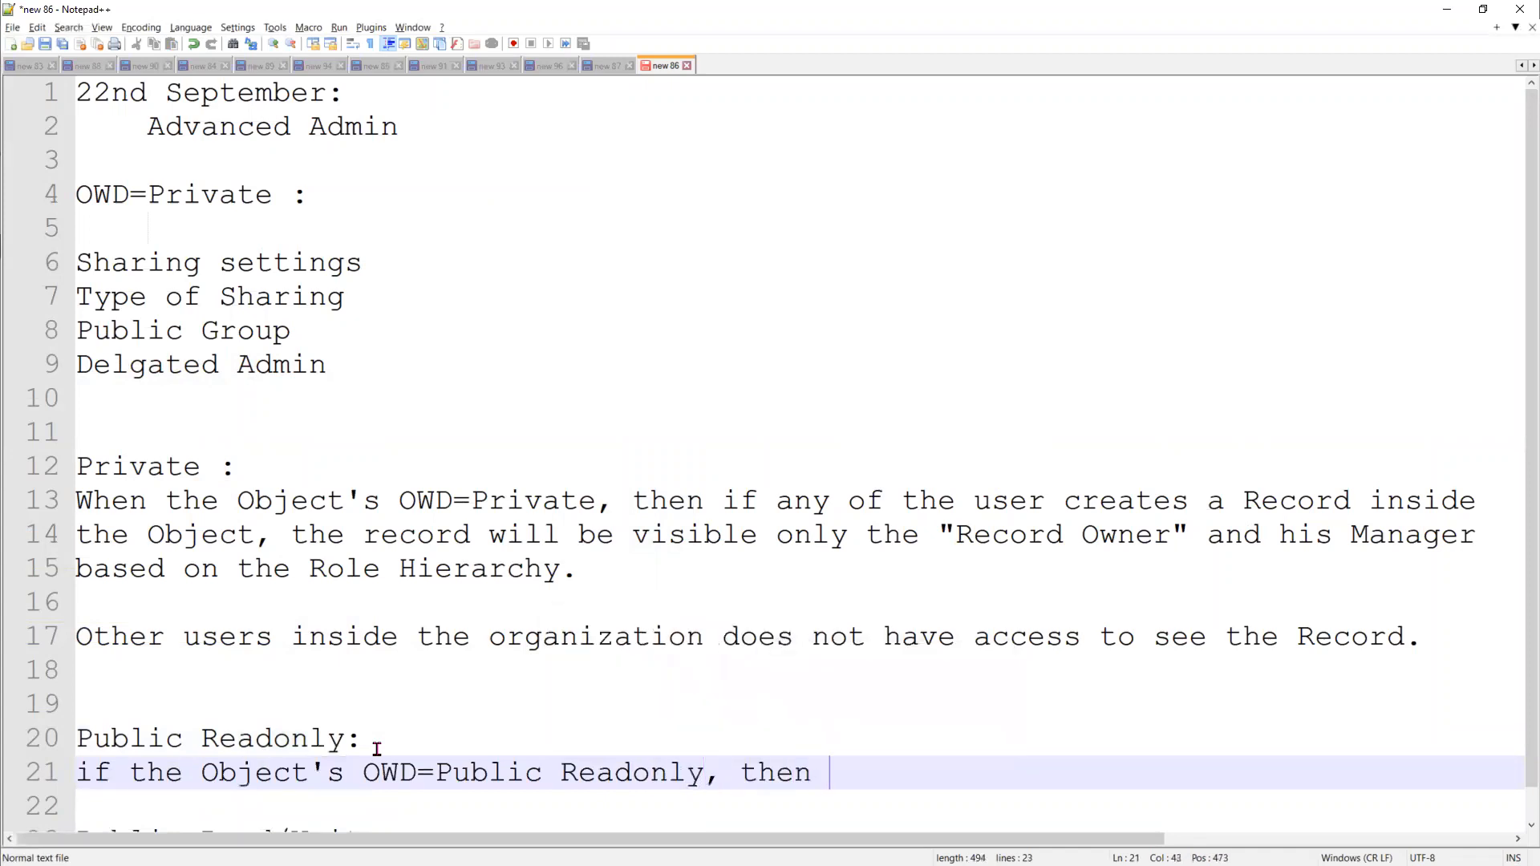
text(if any of t)
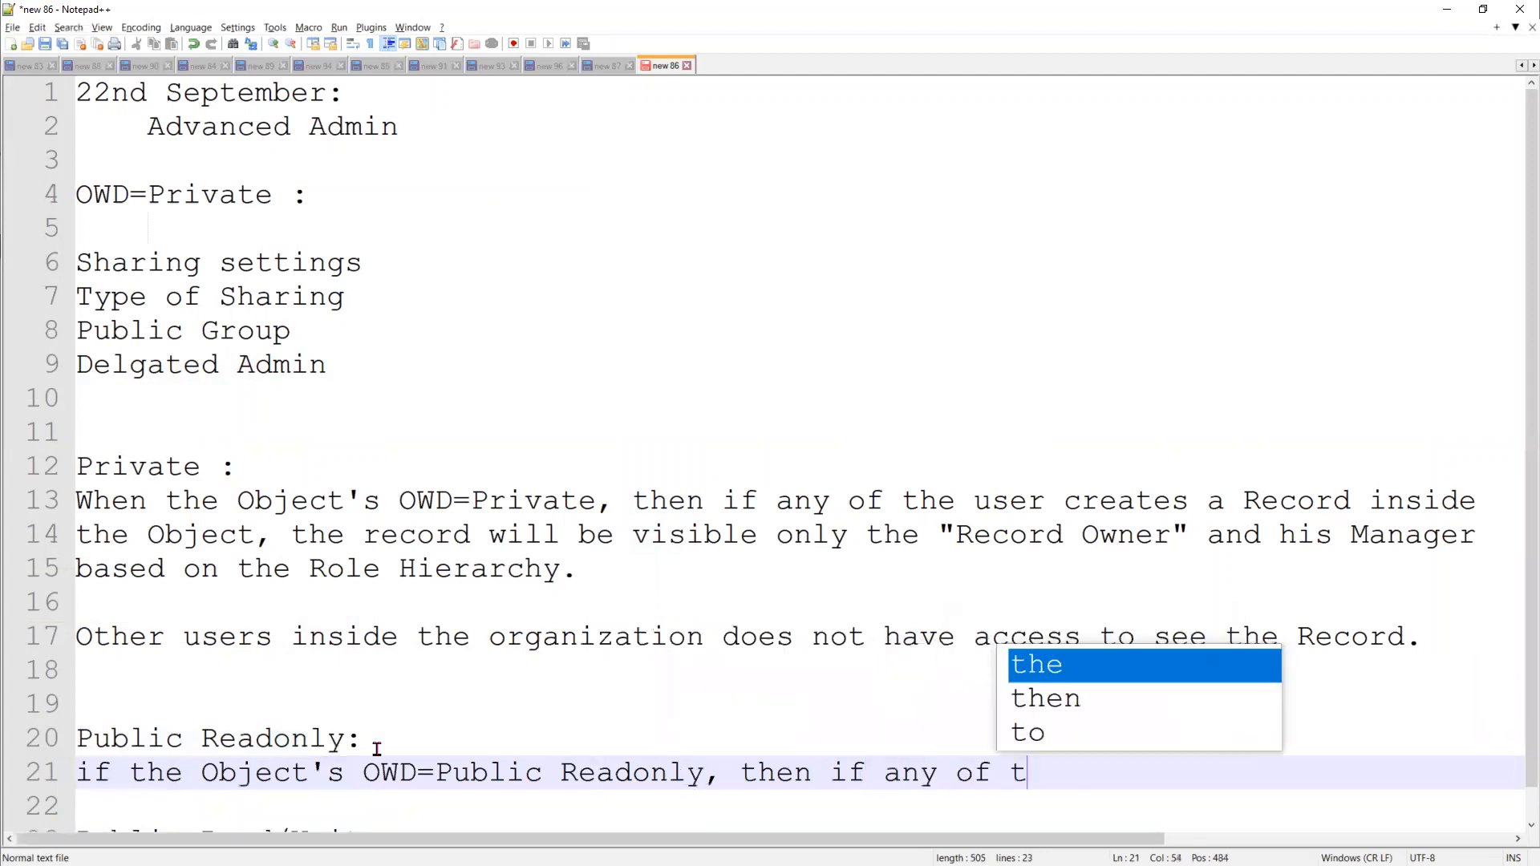
text(he user )
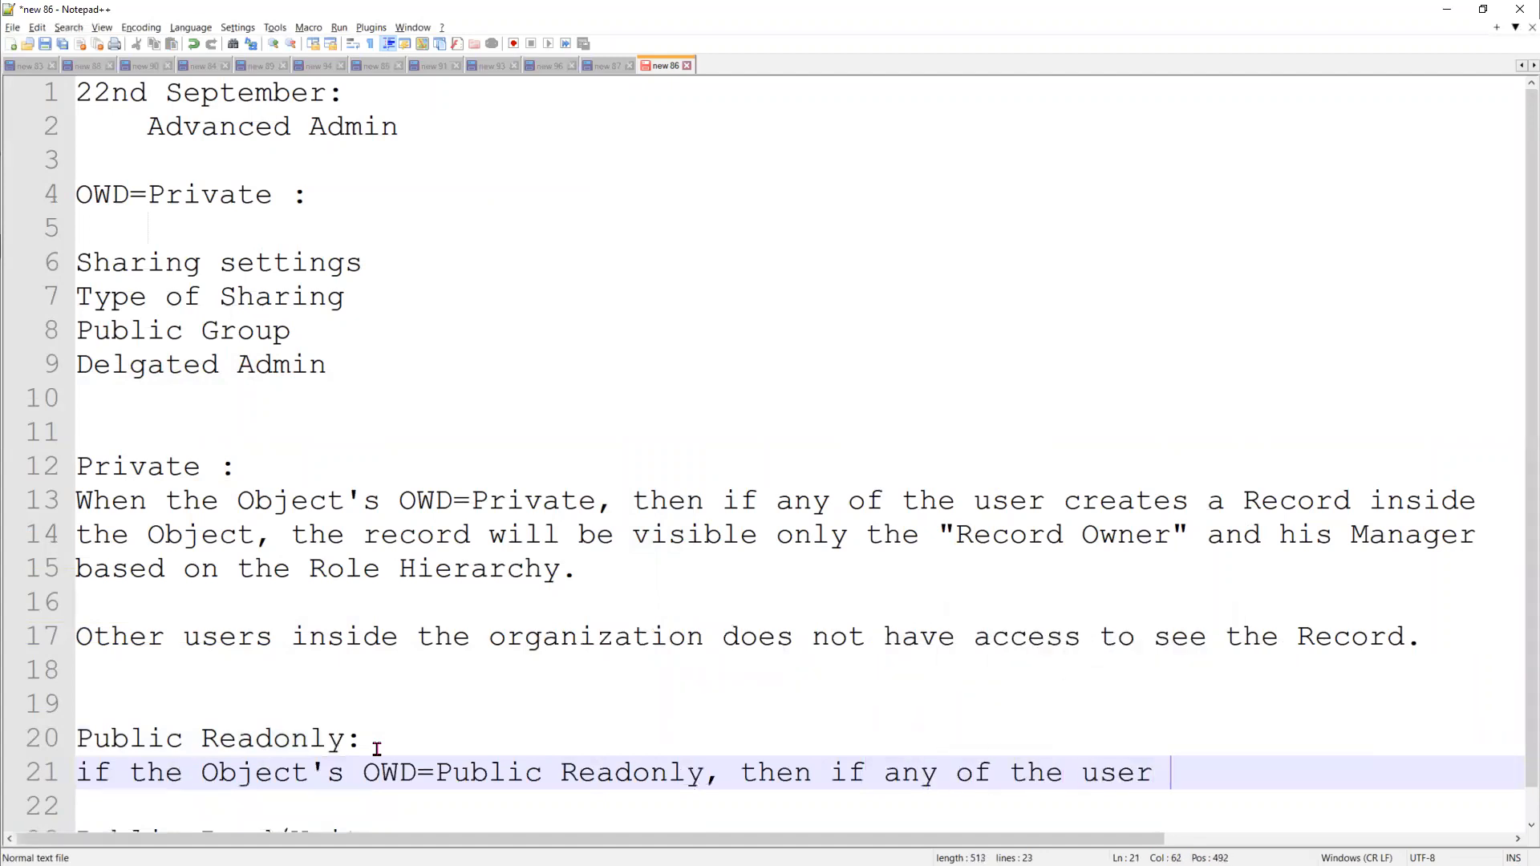
text(creates a record)
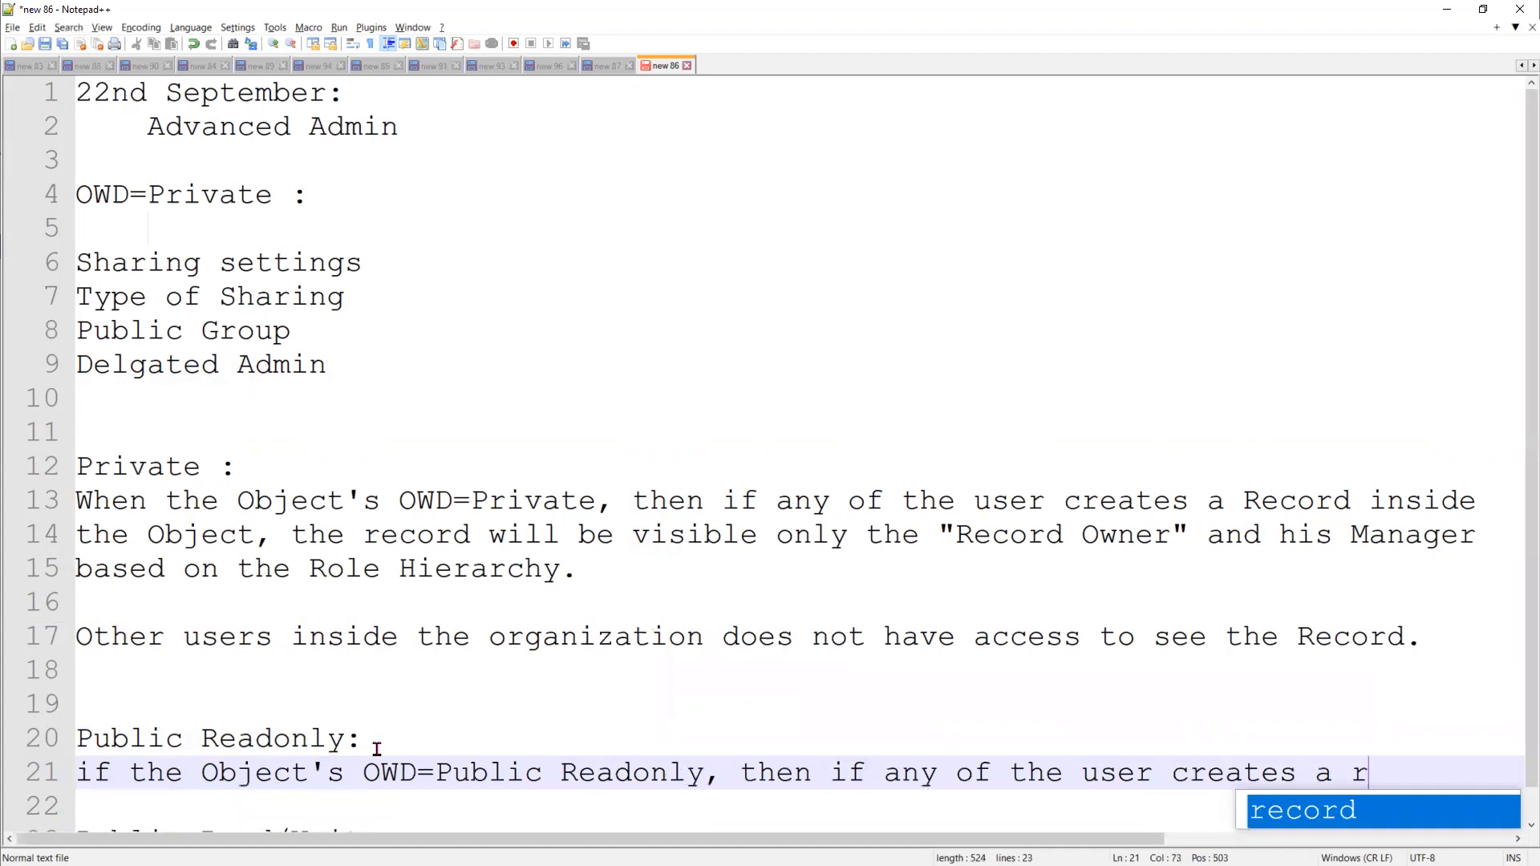
key(Return)
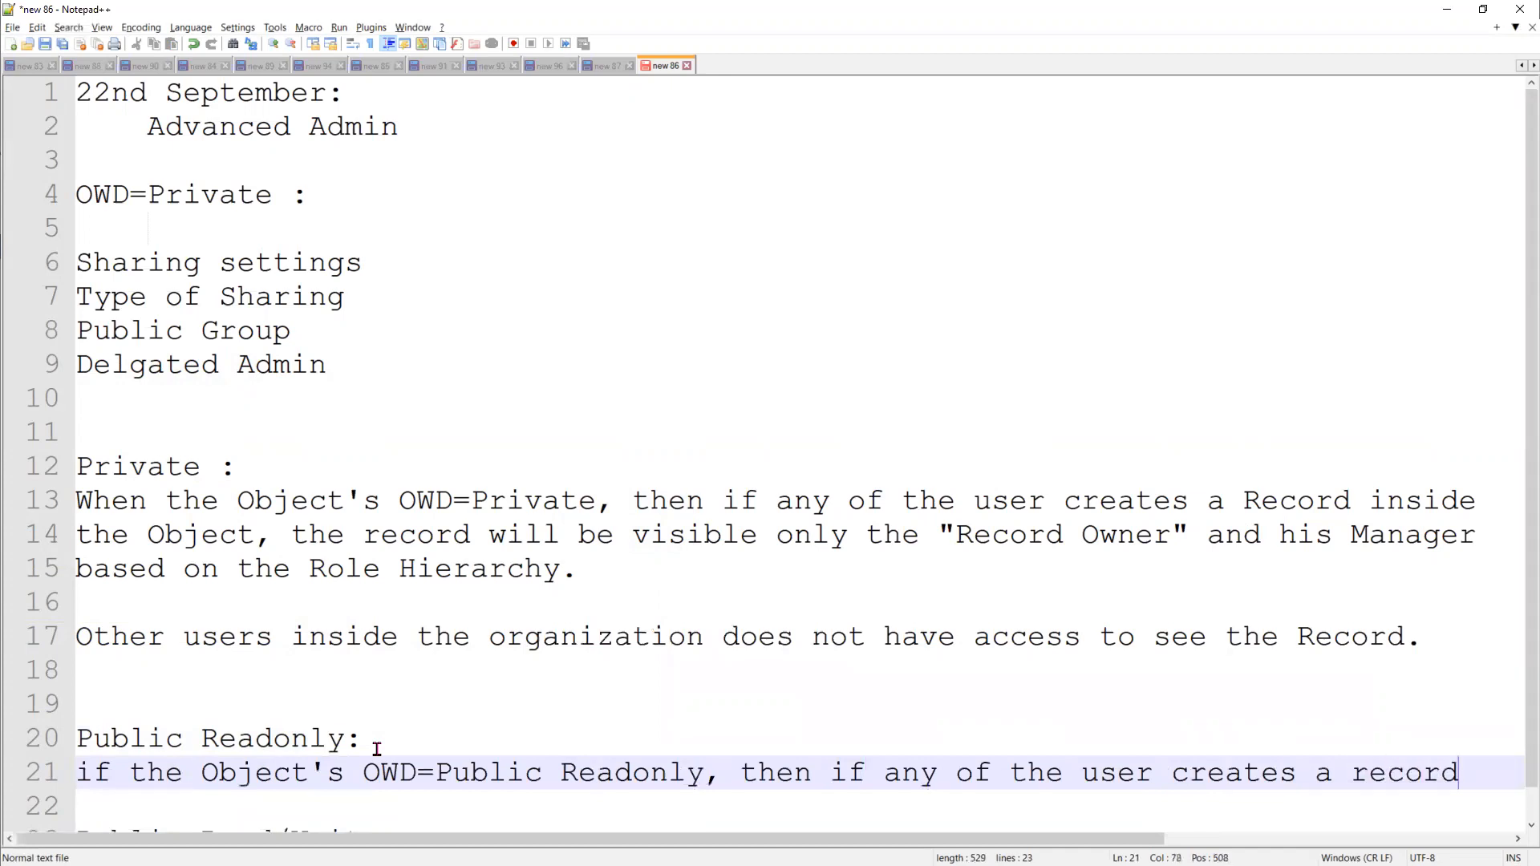
key(Return)
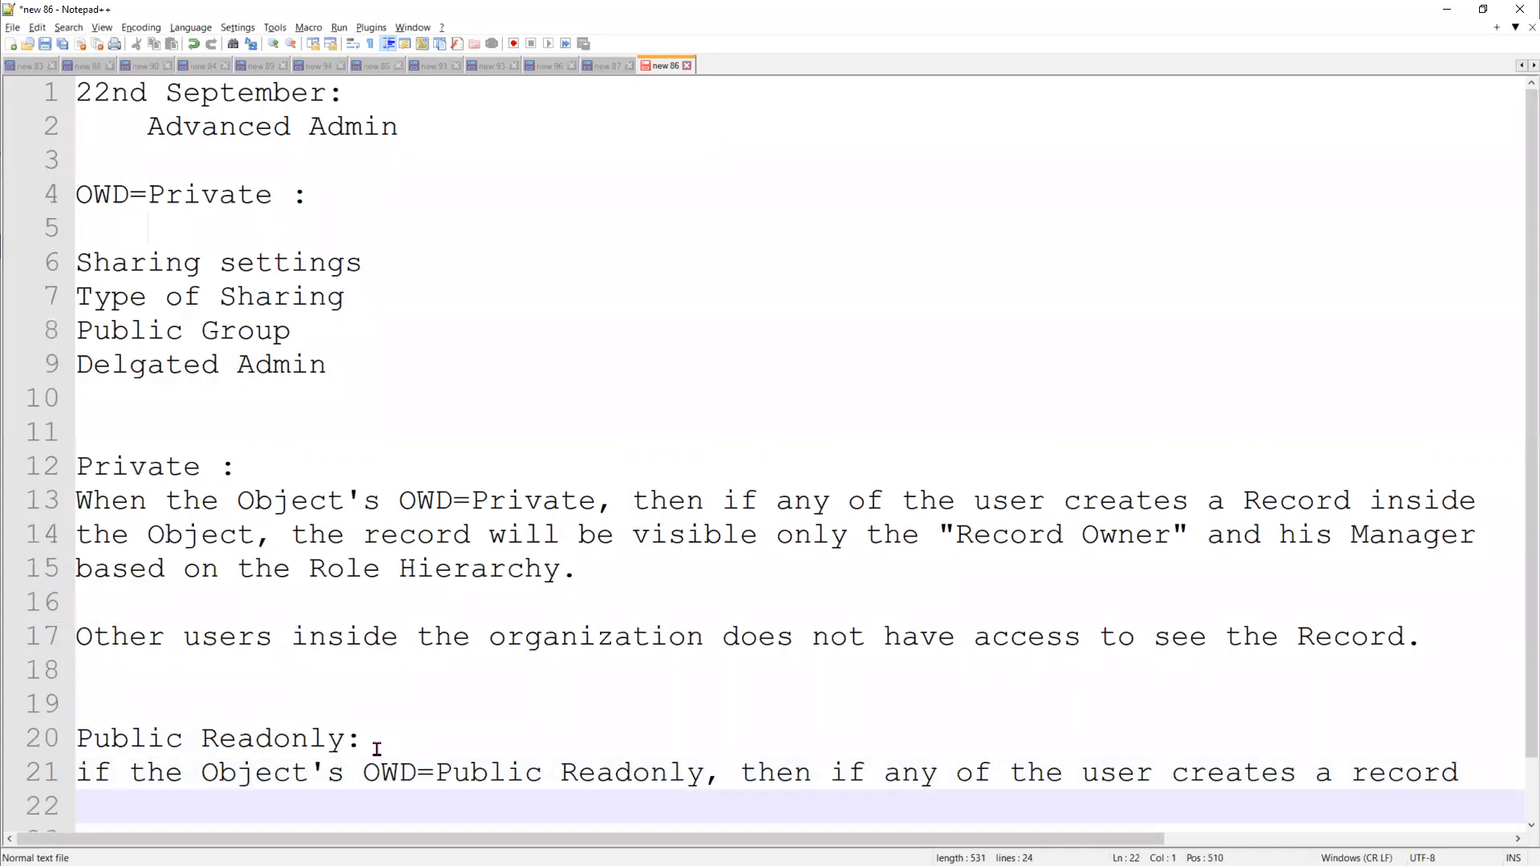
text(insid)
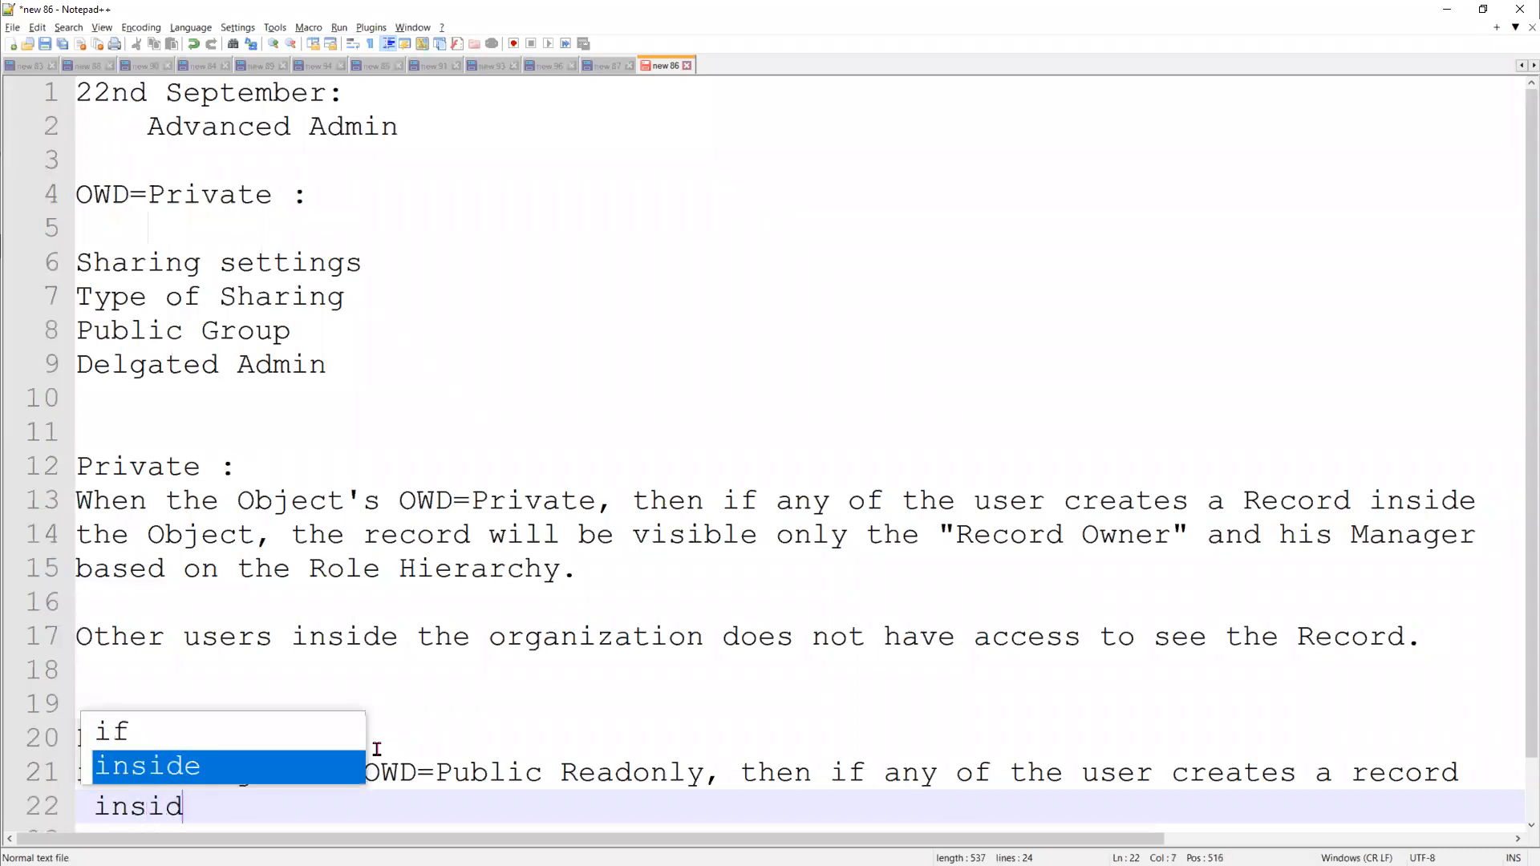
text(e the Object.)
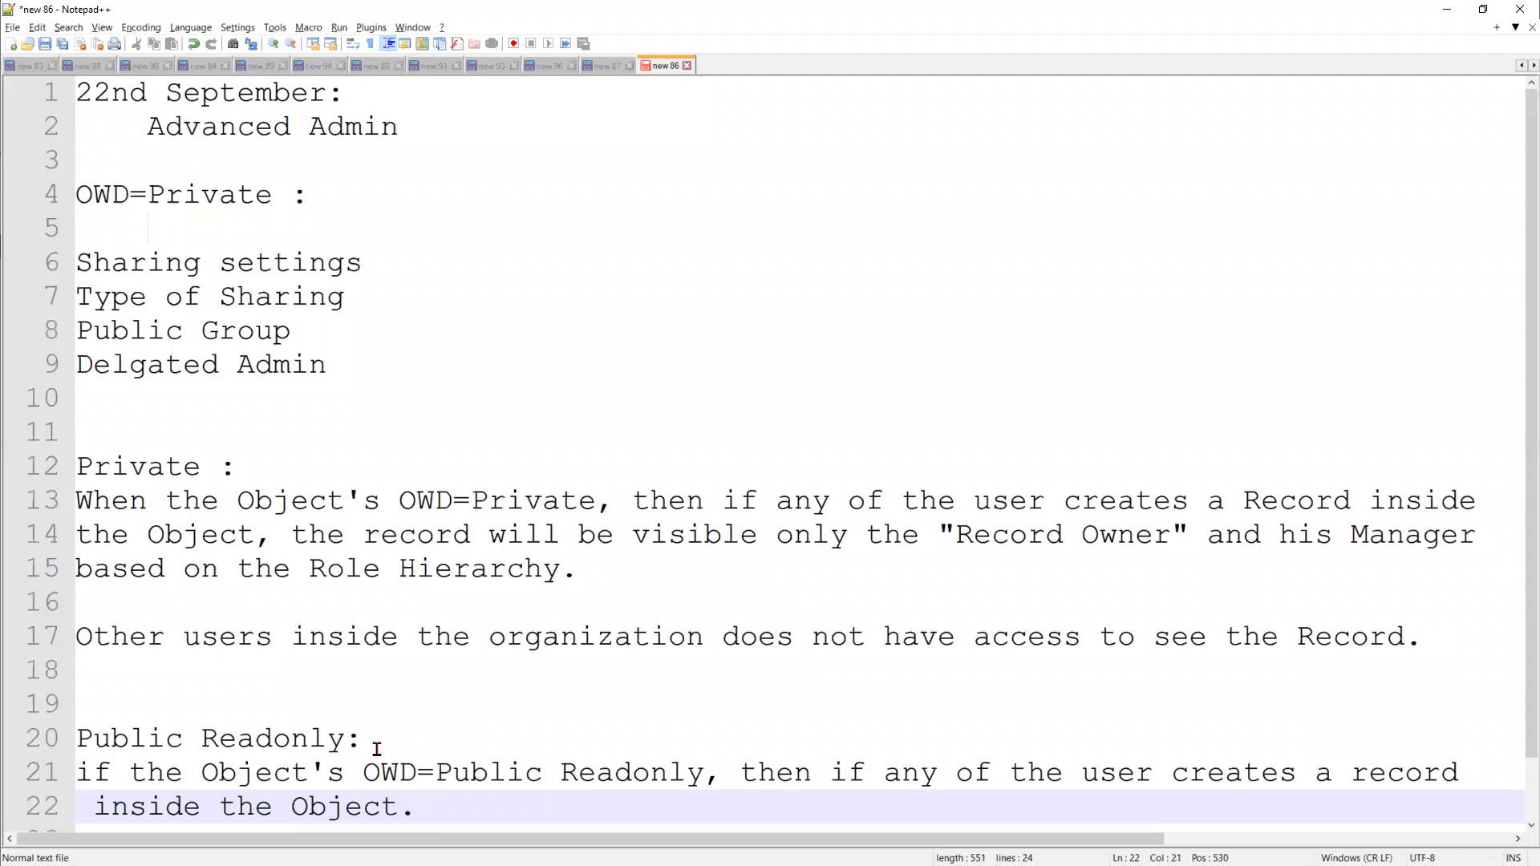
text( then the Record )
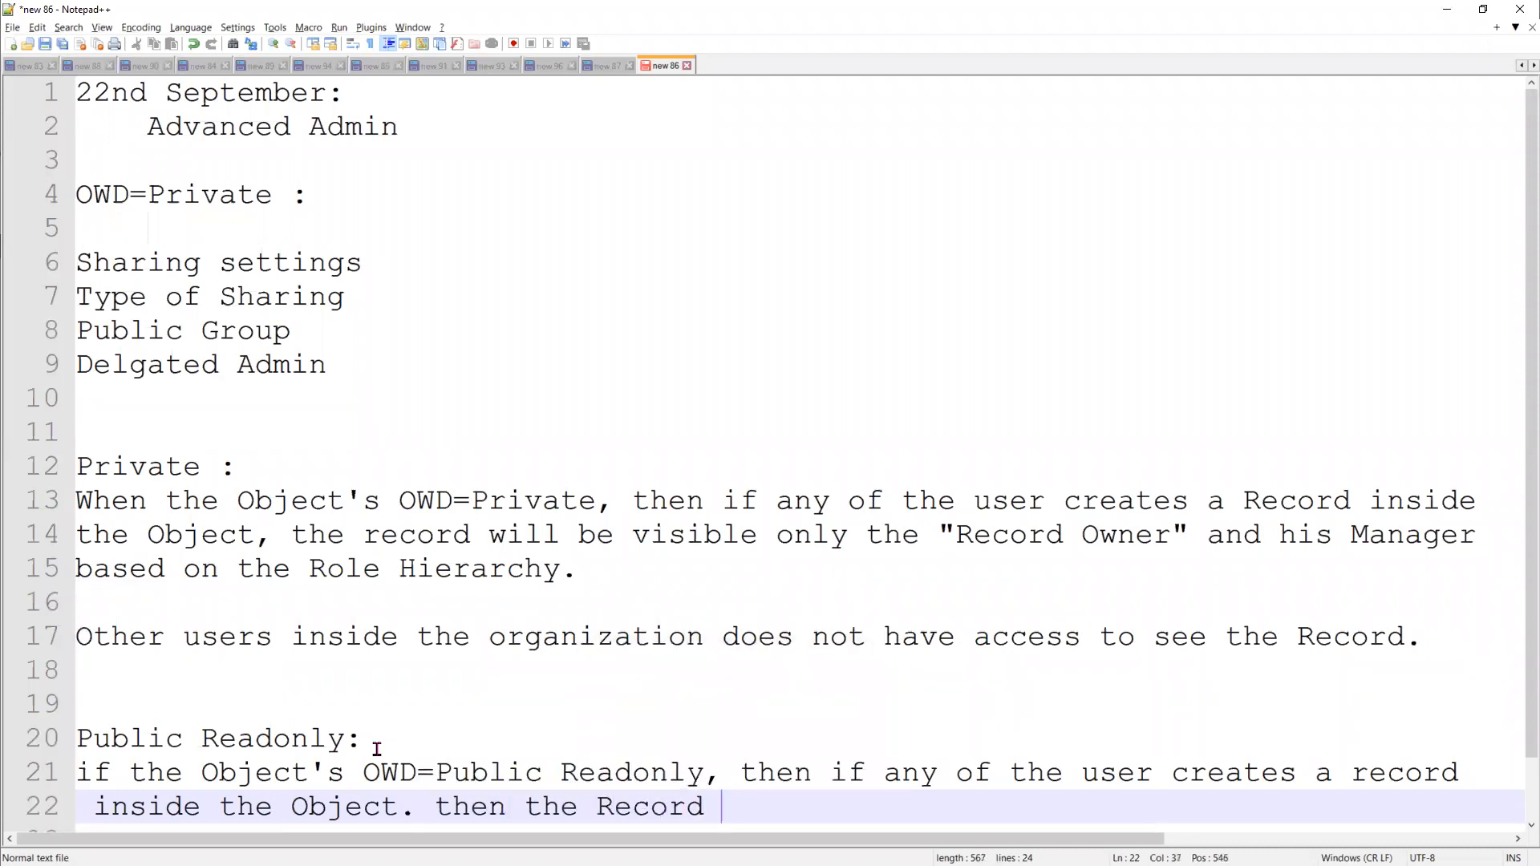
text(will b)
Extend the Public Readonly description with "then the Record will get visible to all users inside the organization."
key(BackSpace)
text(get)
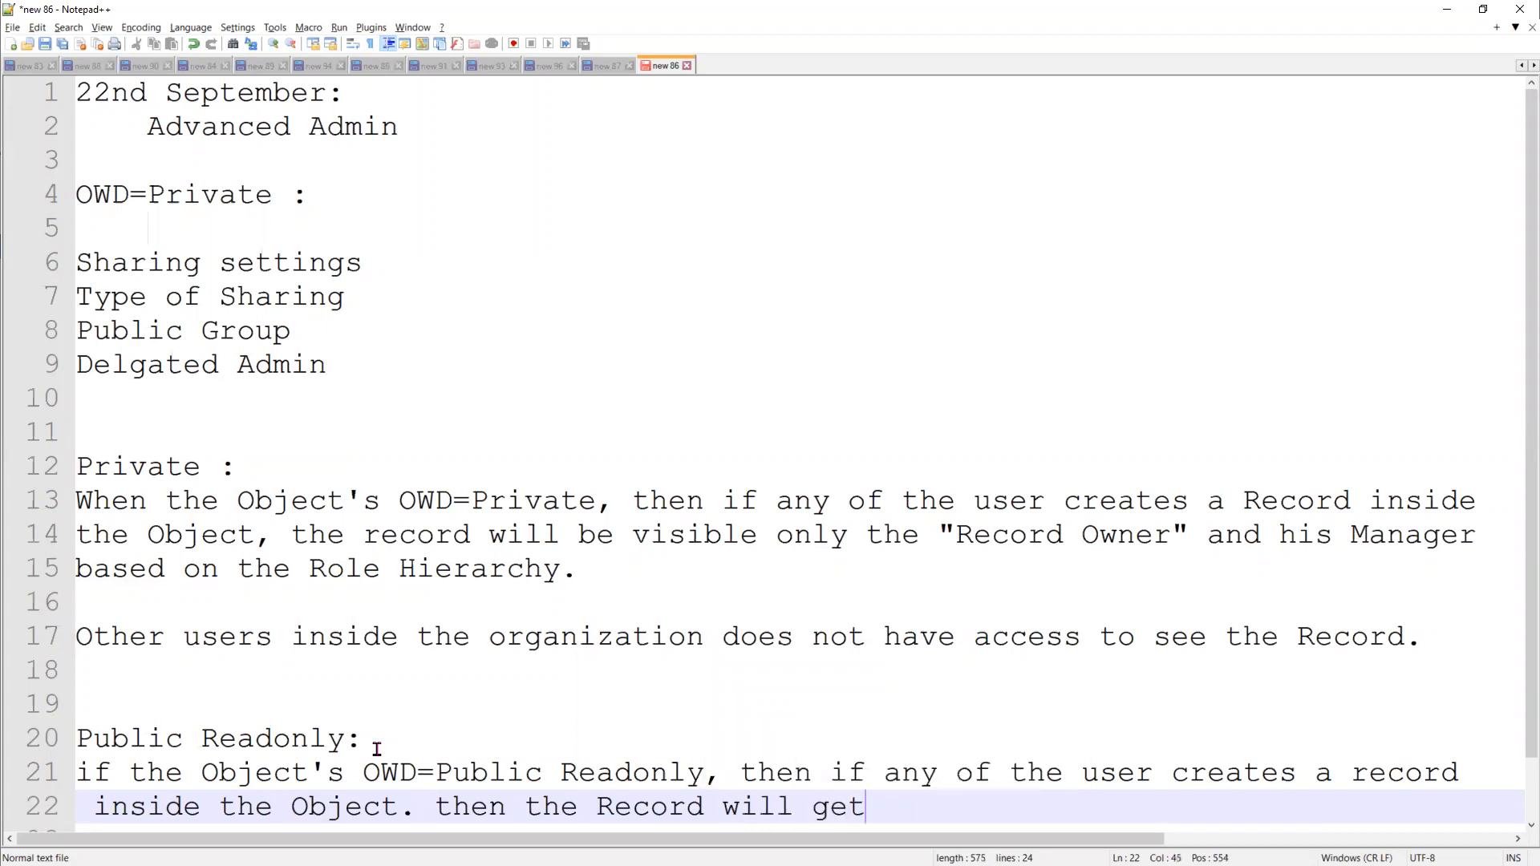
text( visible)
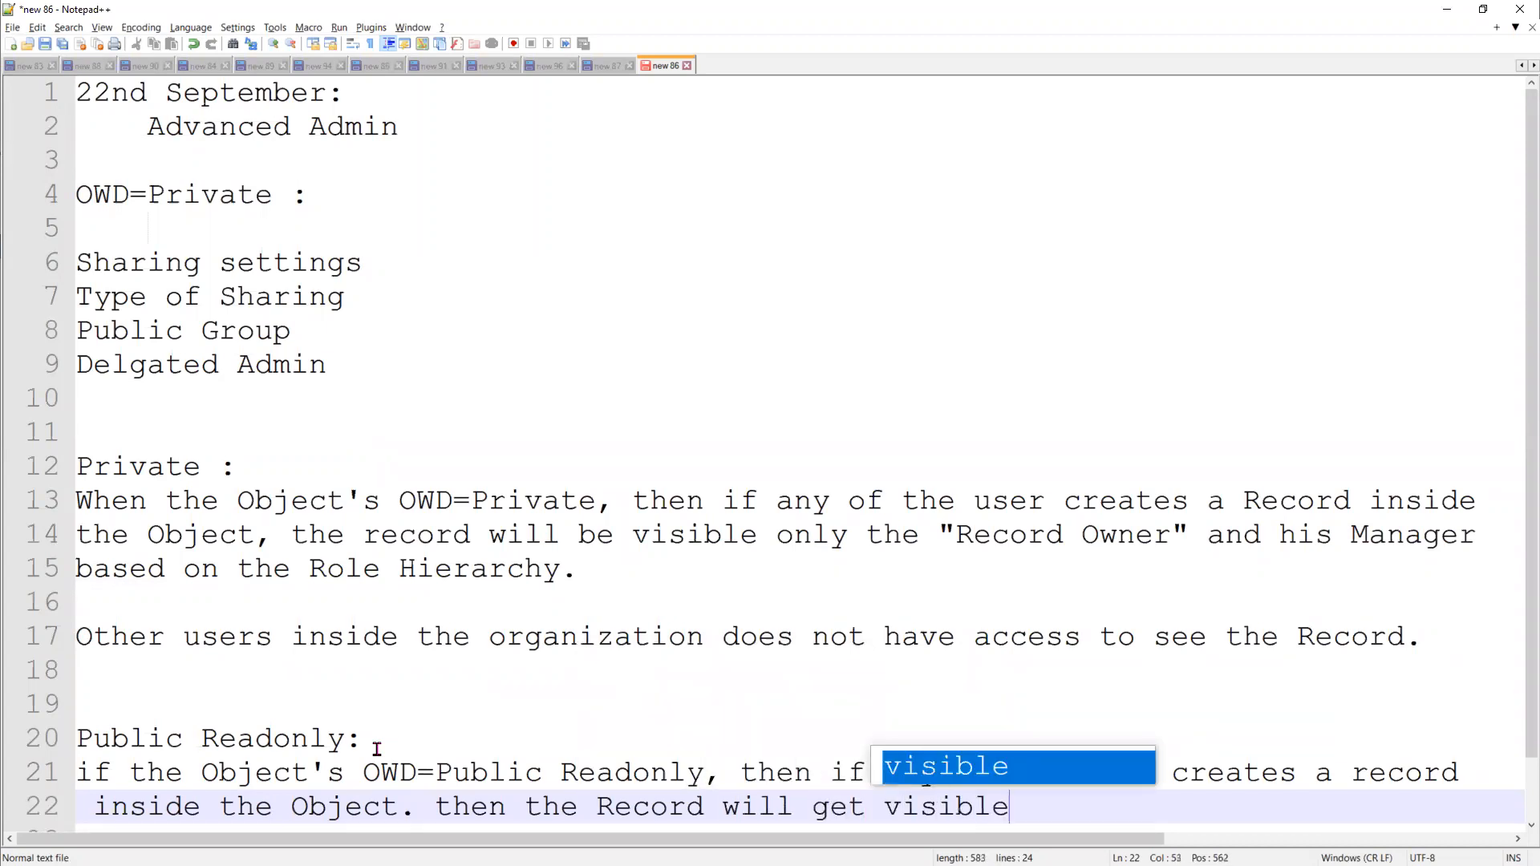
text( to all use)
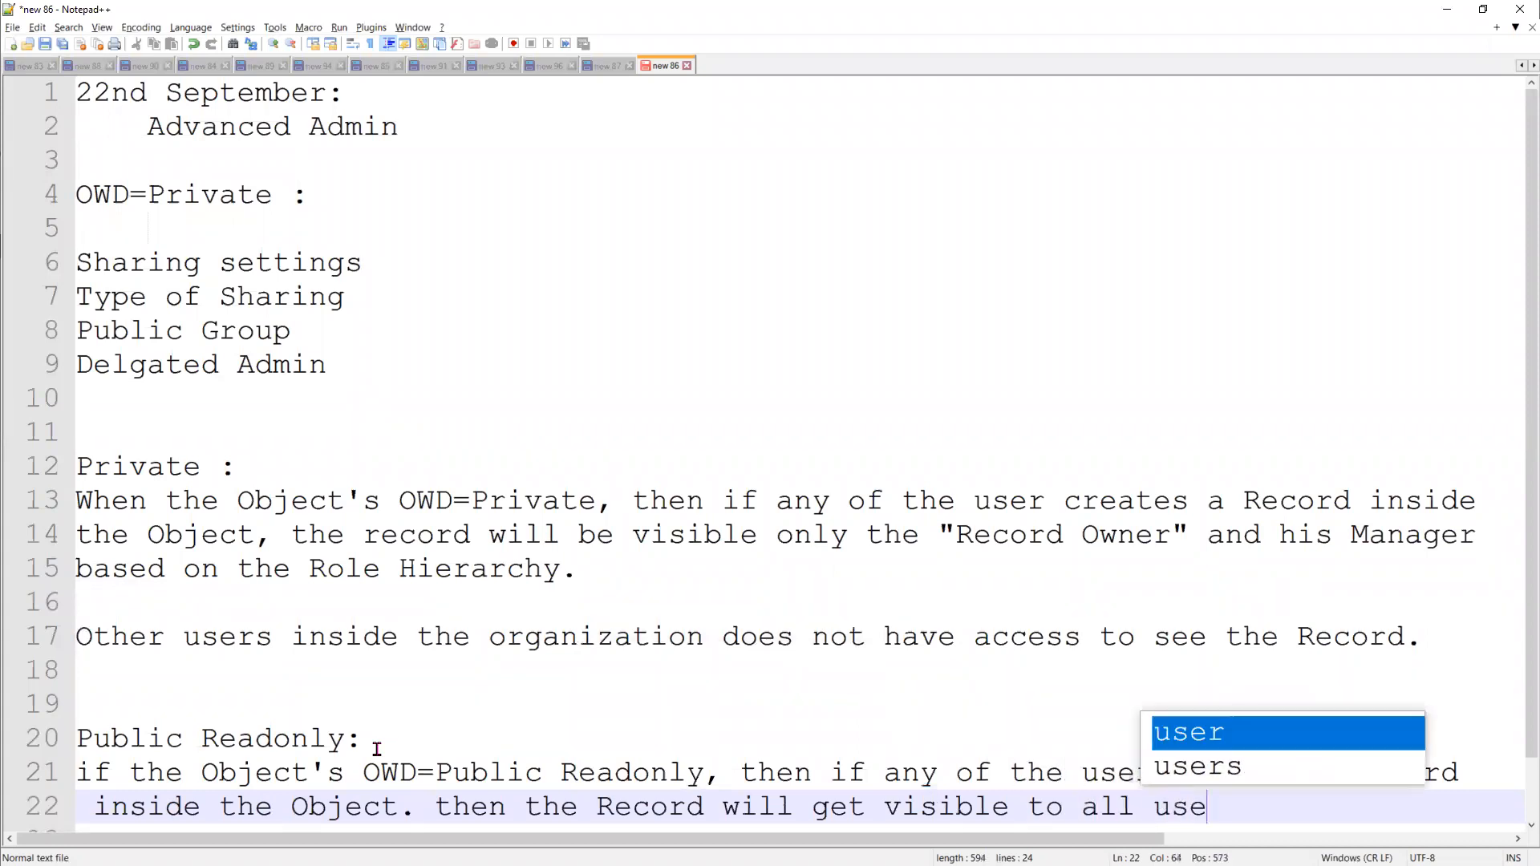
text(rs inside)
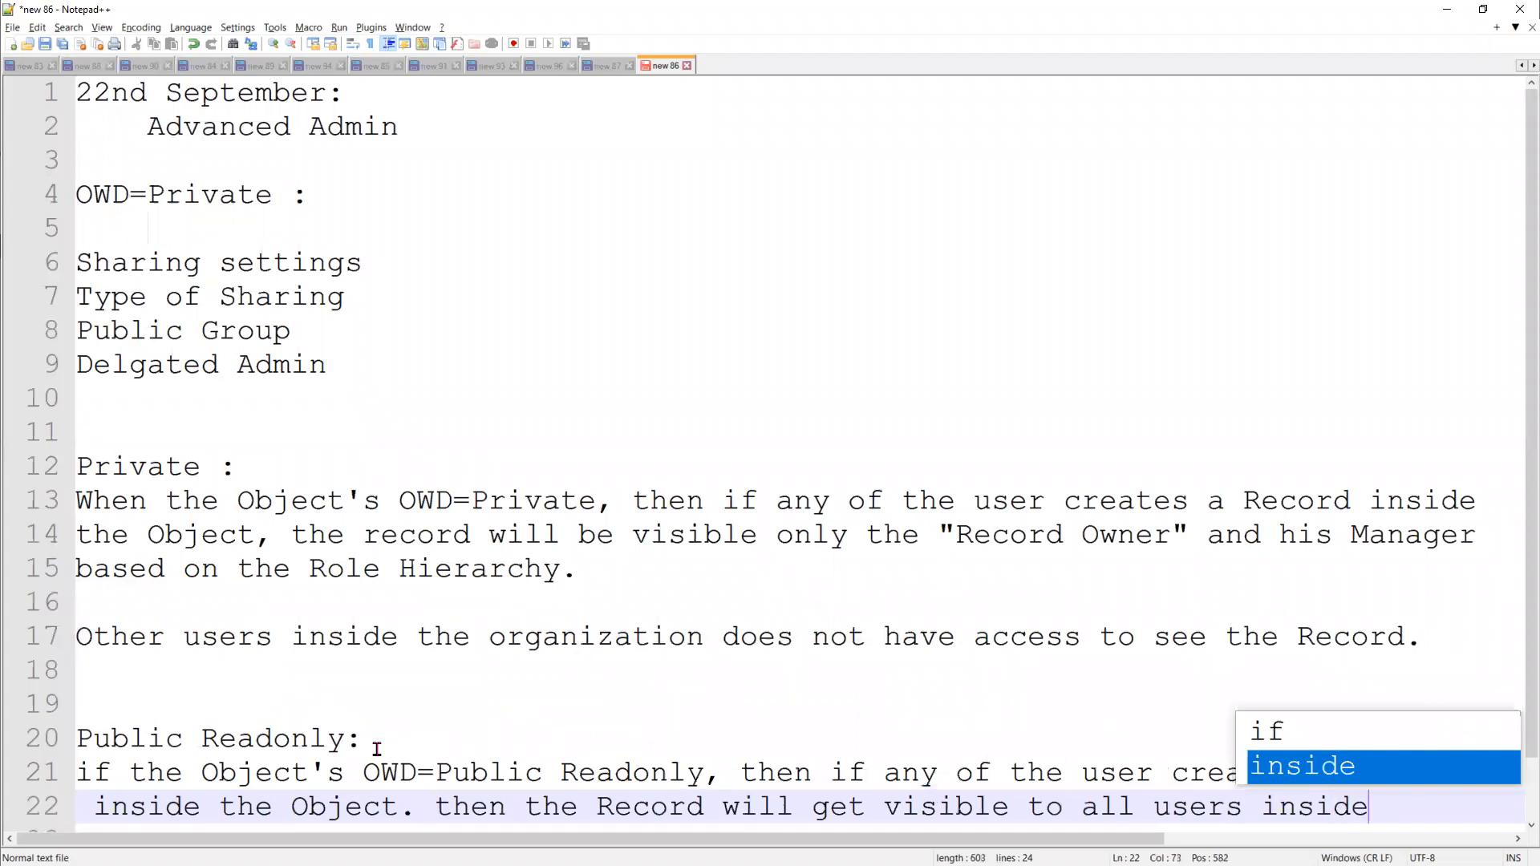
text( the organi)
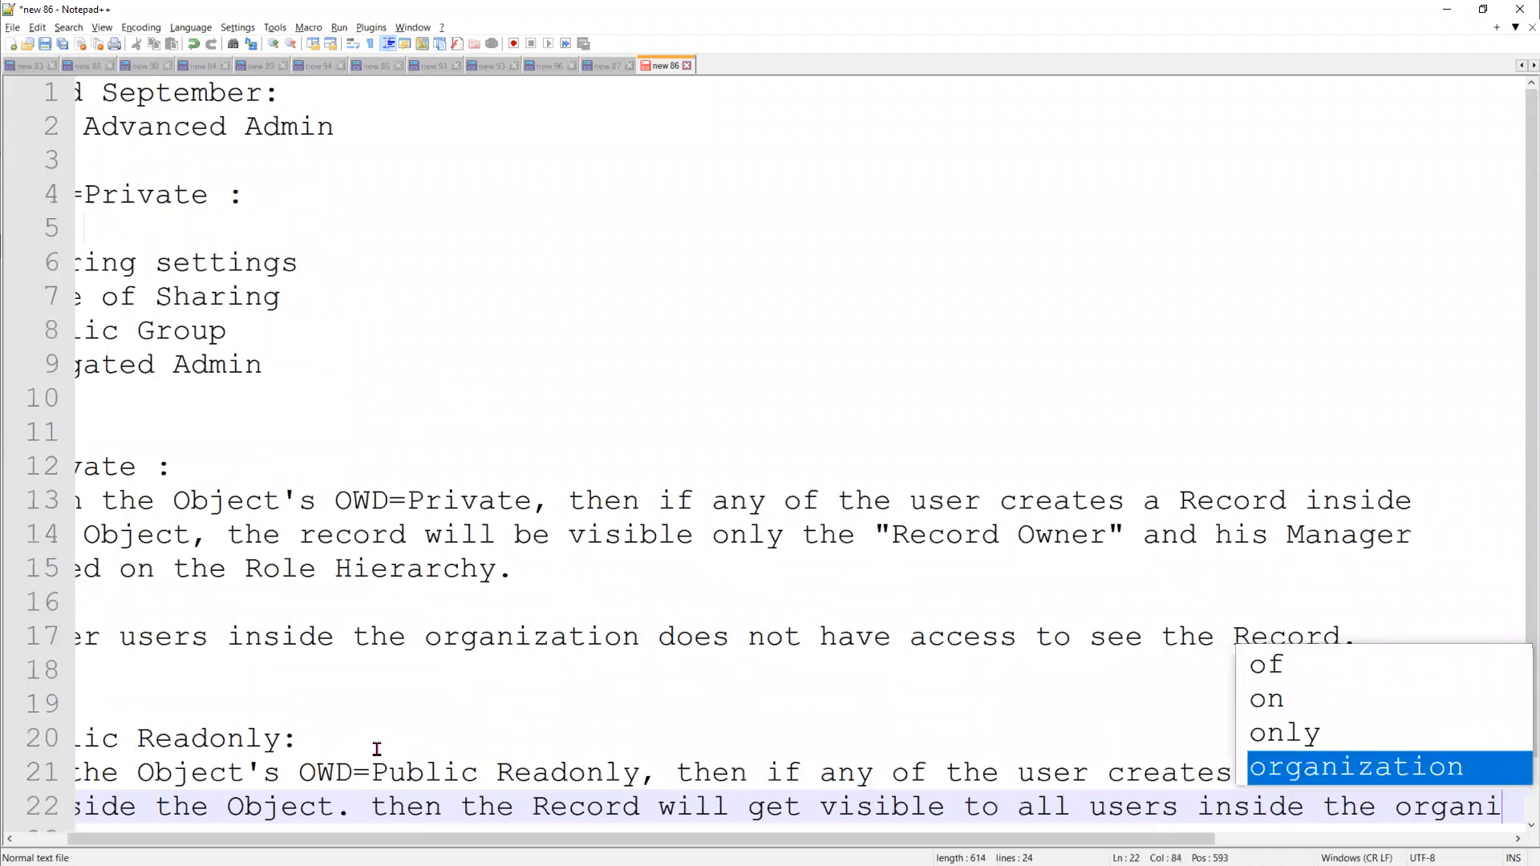
key(Return)
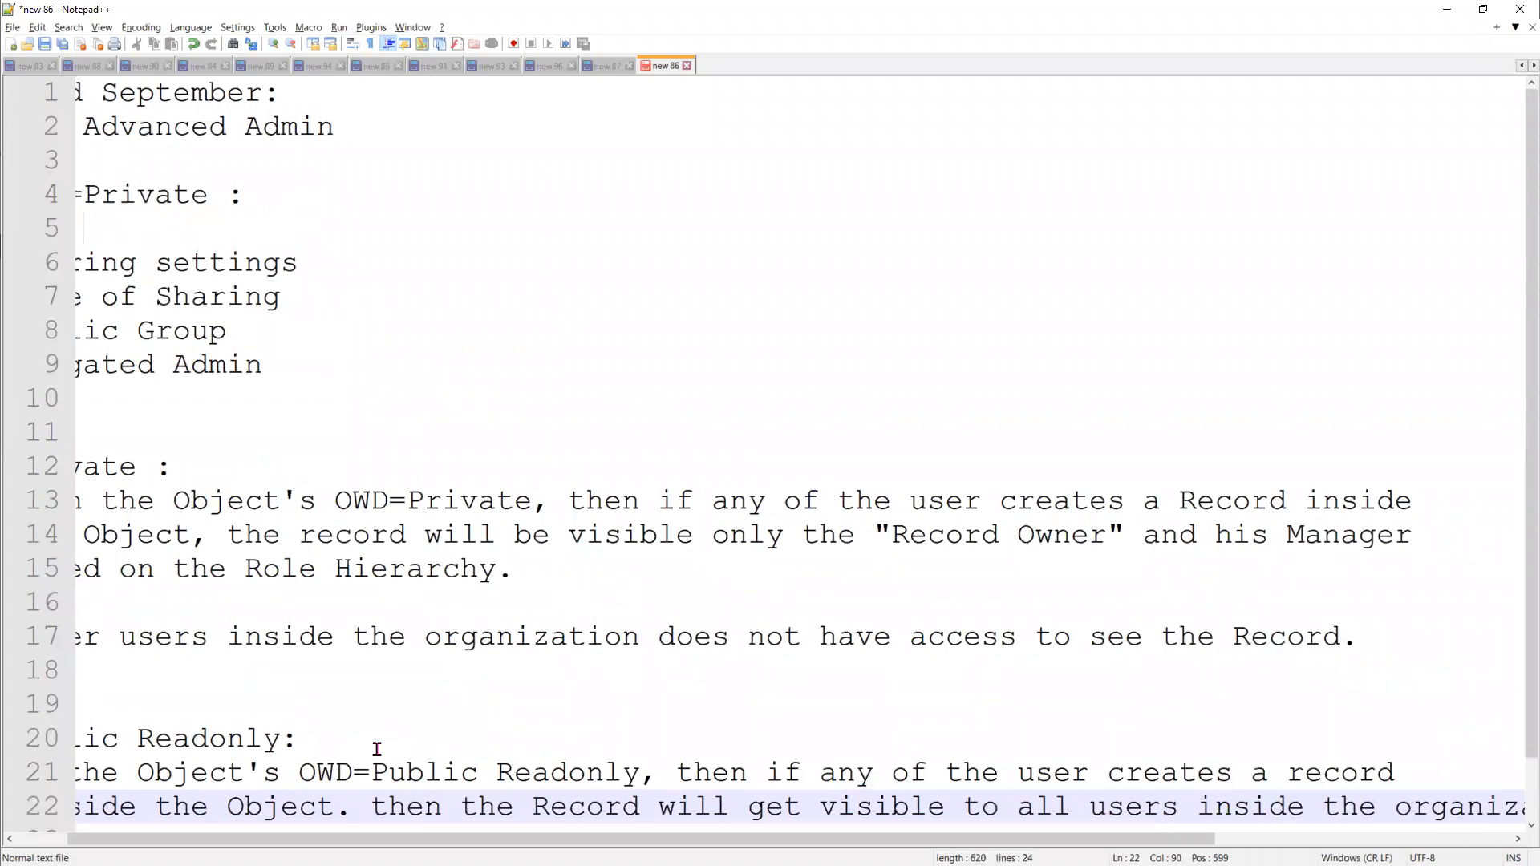
Add blank lines below the Public Readonly description and wrap its last word, "organization.", onto its own line
key(Return)
key(Return)
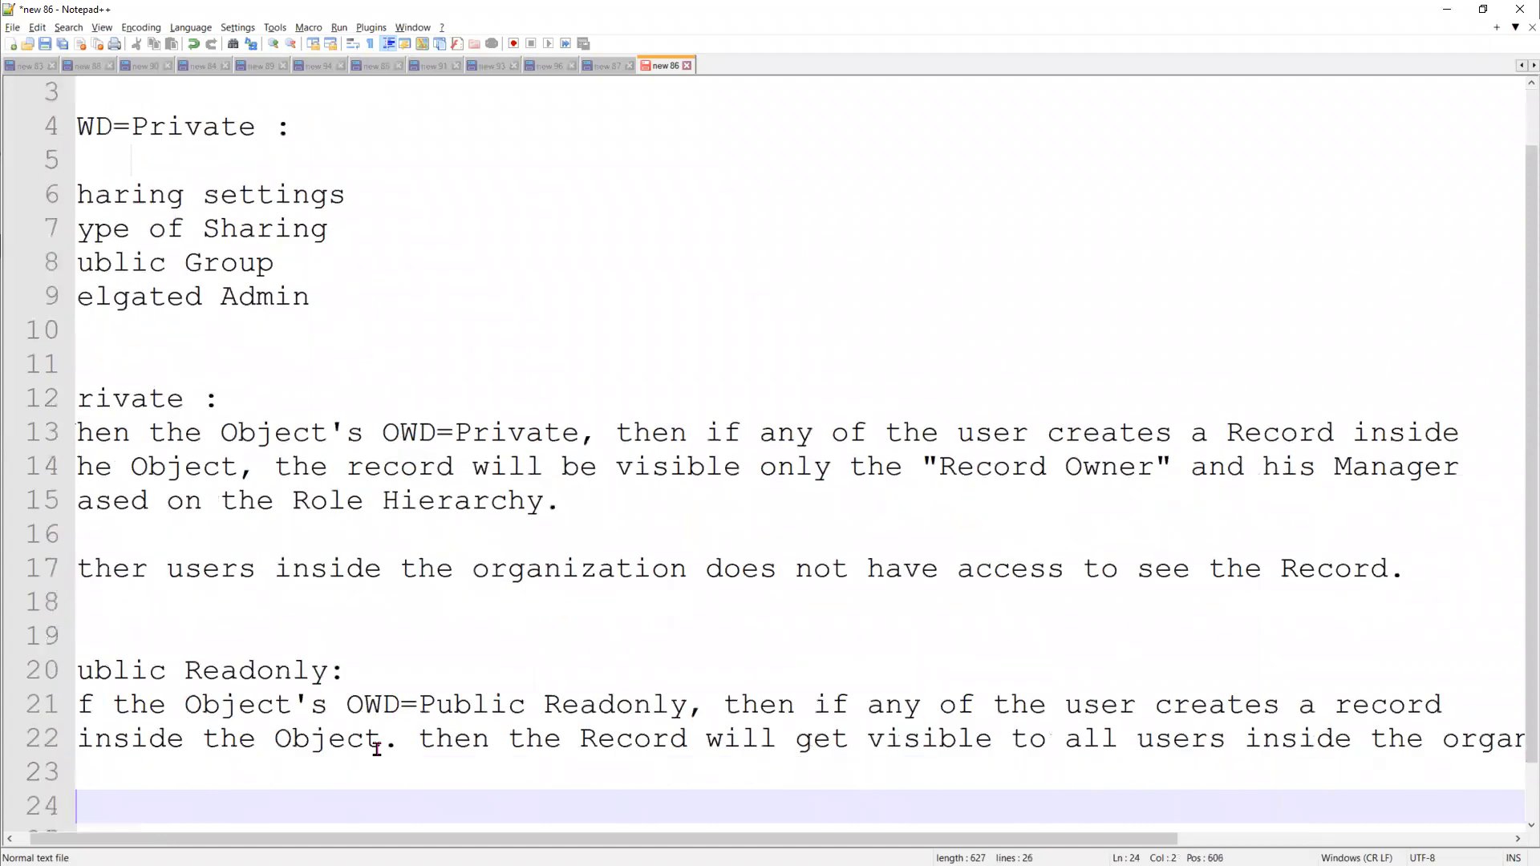
click(1450, 740)
key(Return)
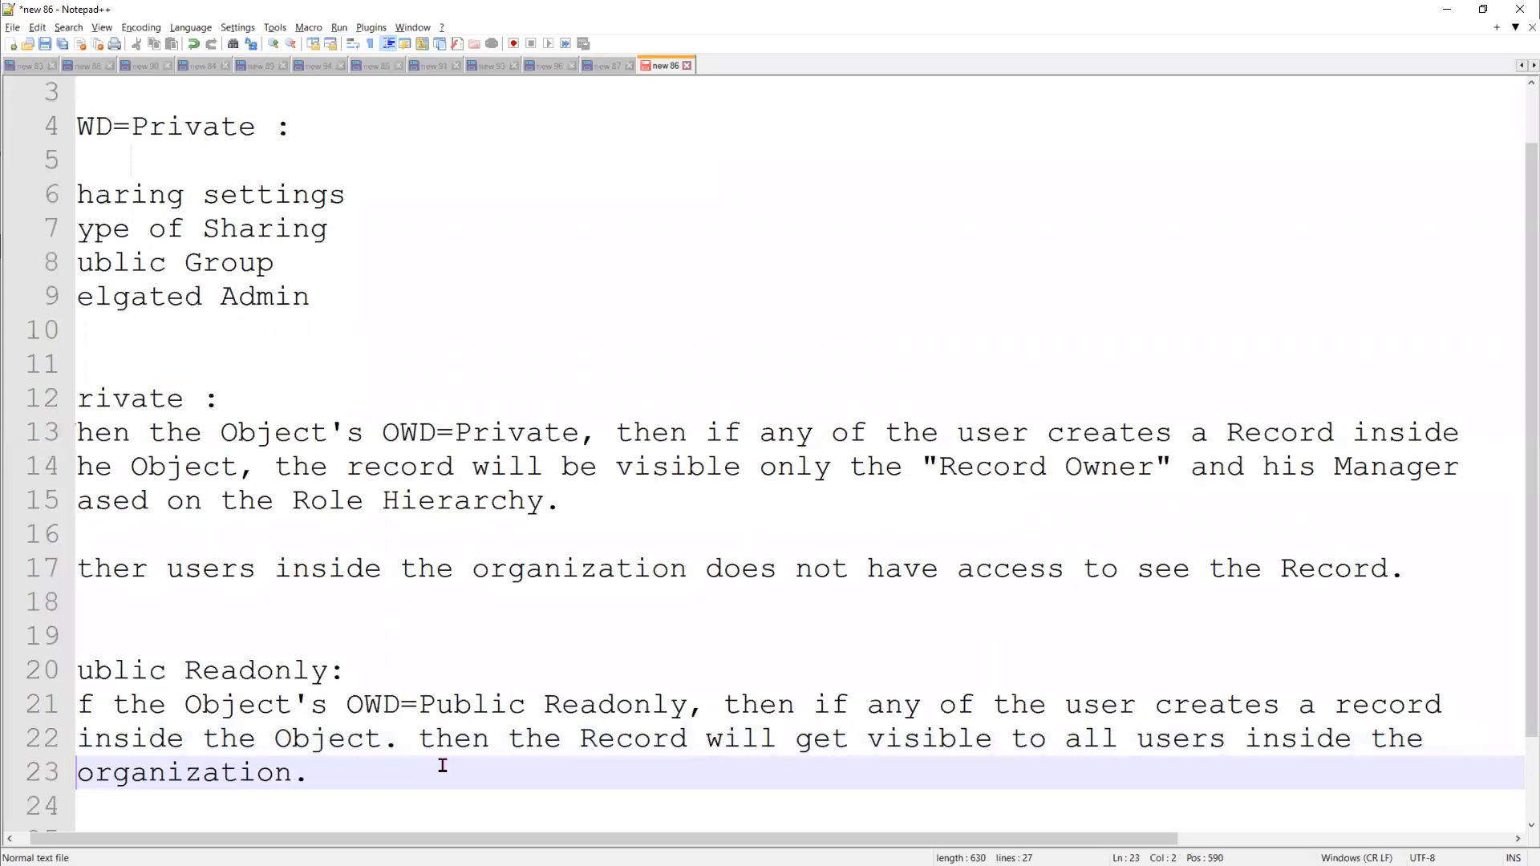
drag(329, 772, 47, 712)
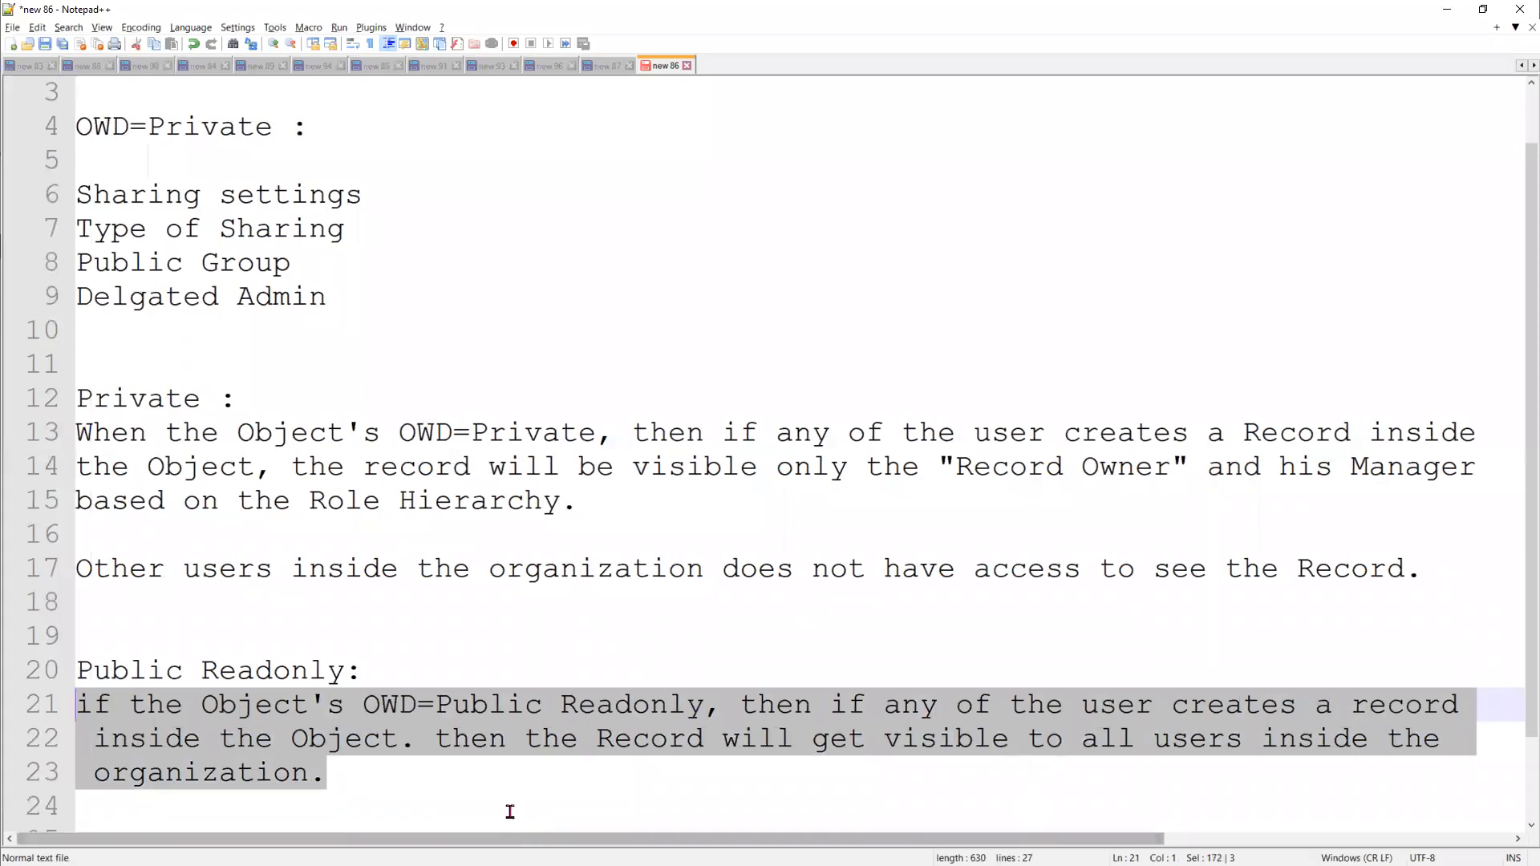
click(484, 785)
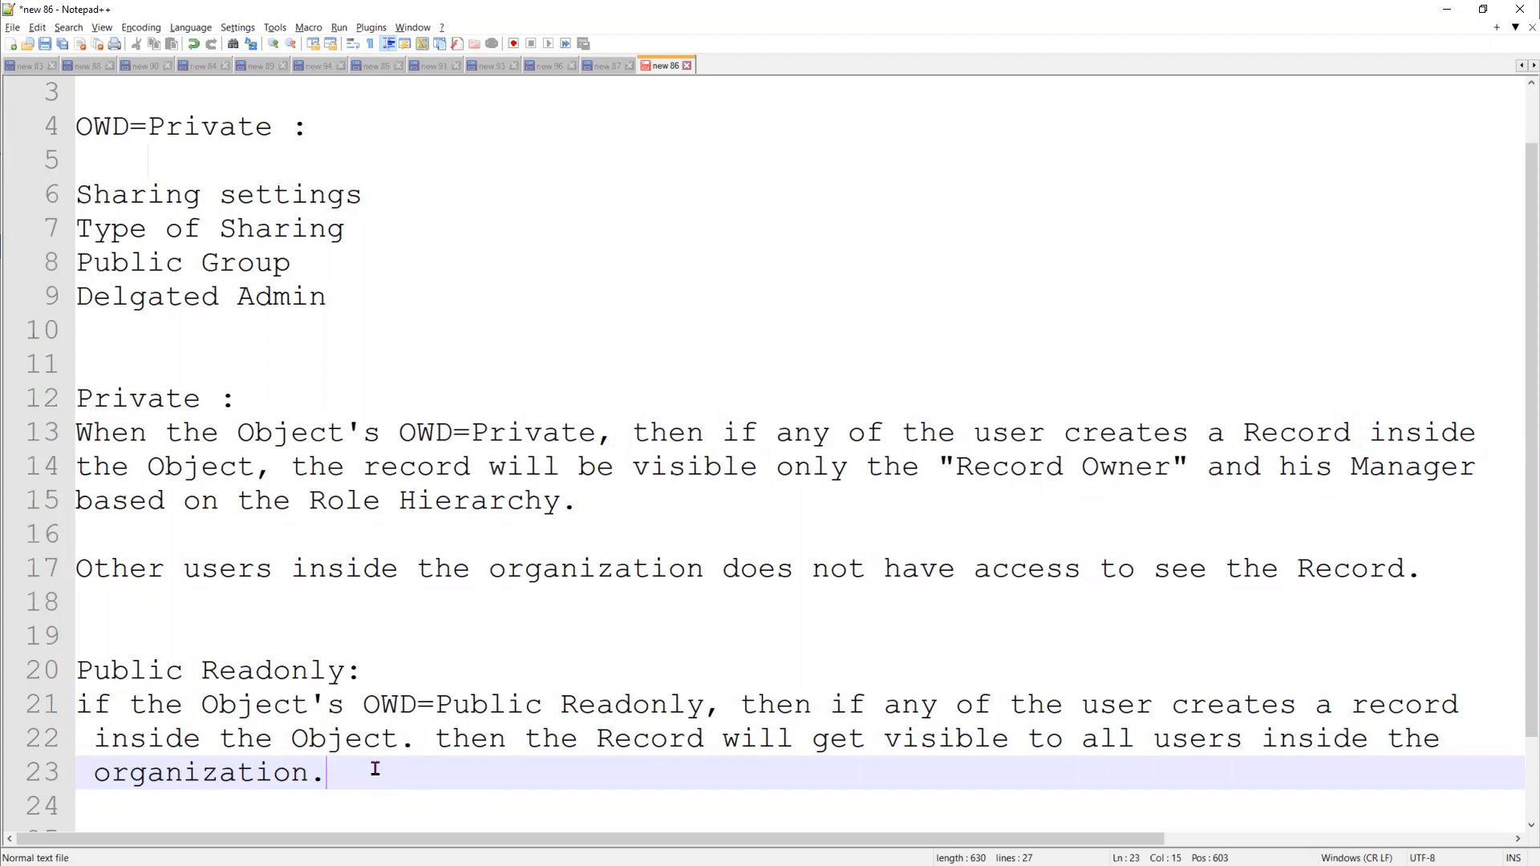
key(shift+Up)
key(shift+Up)
key(shift+Up)
key(shift+Up)
key(shift+Up)
key(shift+Up)
key(shift+Up)
key(shift+Down)
key(shift+Down)
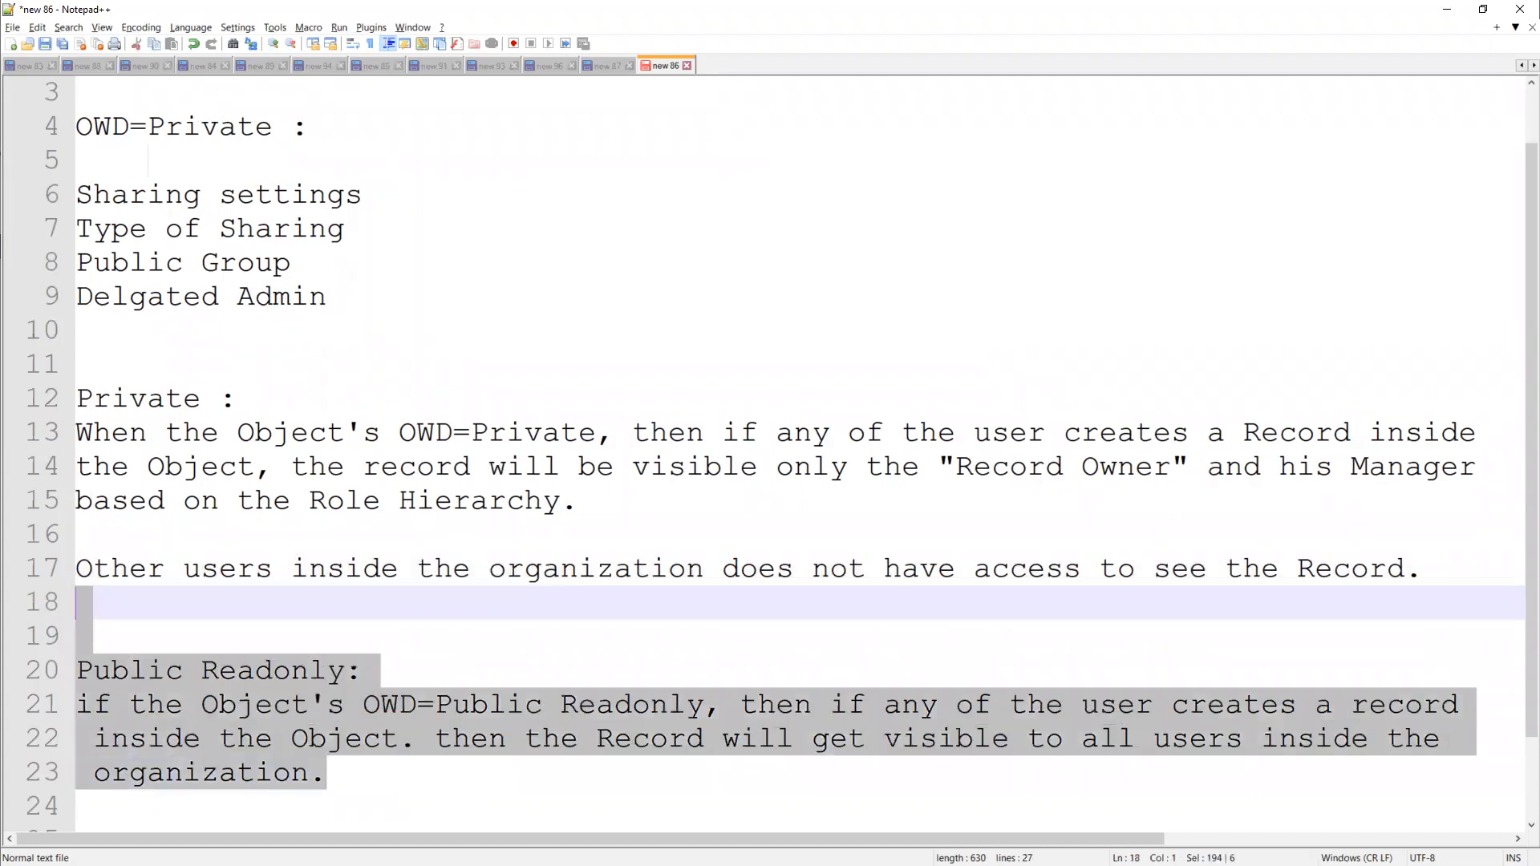
click(451, 779)
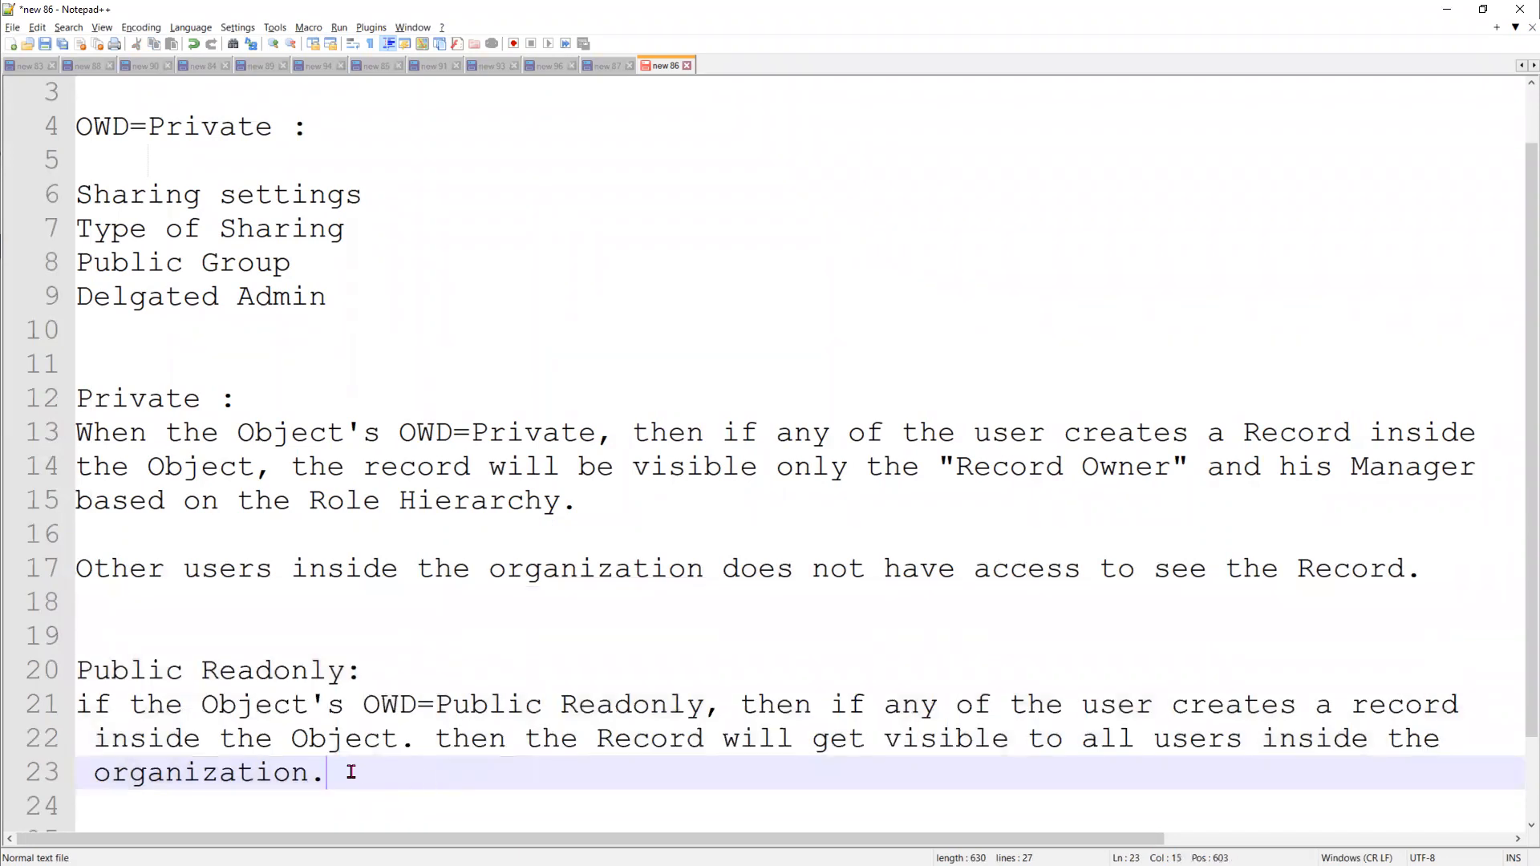
Below the Public Readonly description, write "The Record owner and his Manager will get Full Control on the record" on line 25
scroll(352, 771, down, 1)
click(244, 741)
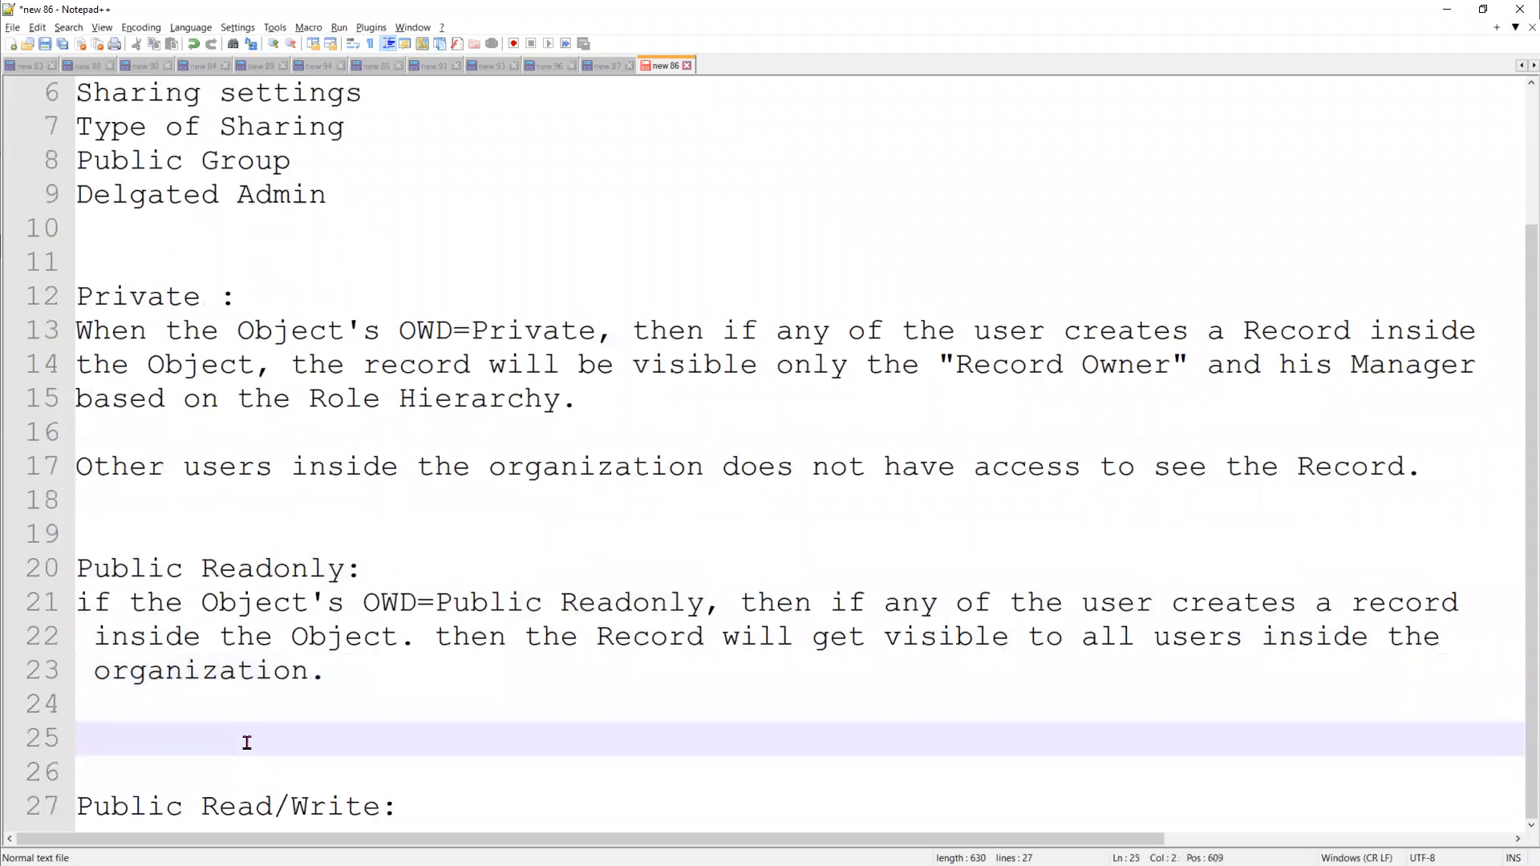
text(The Record own)
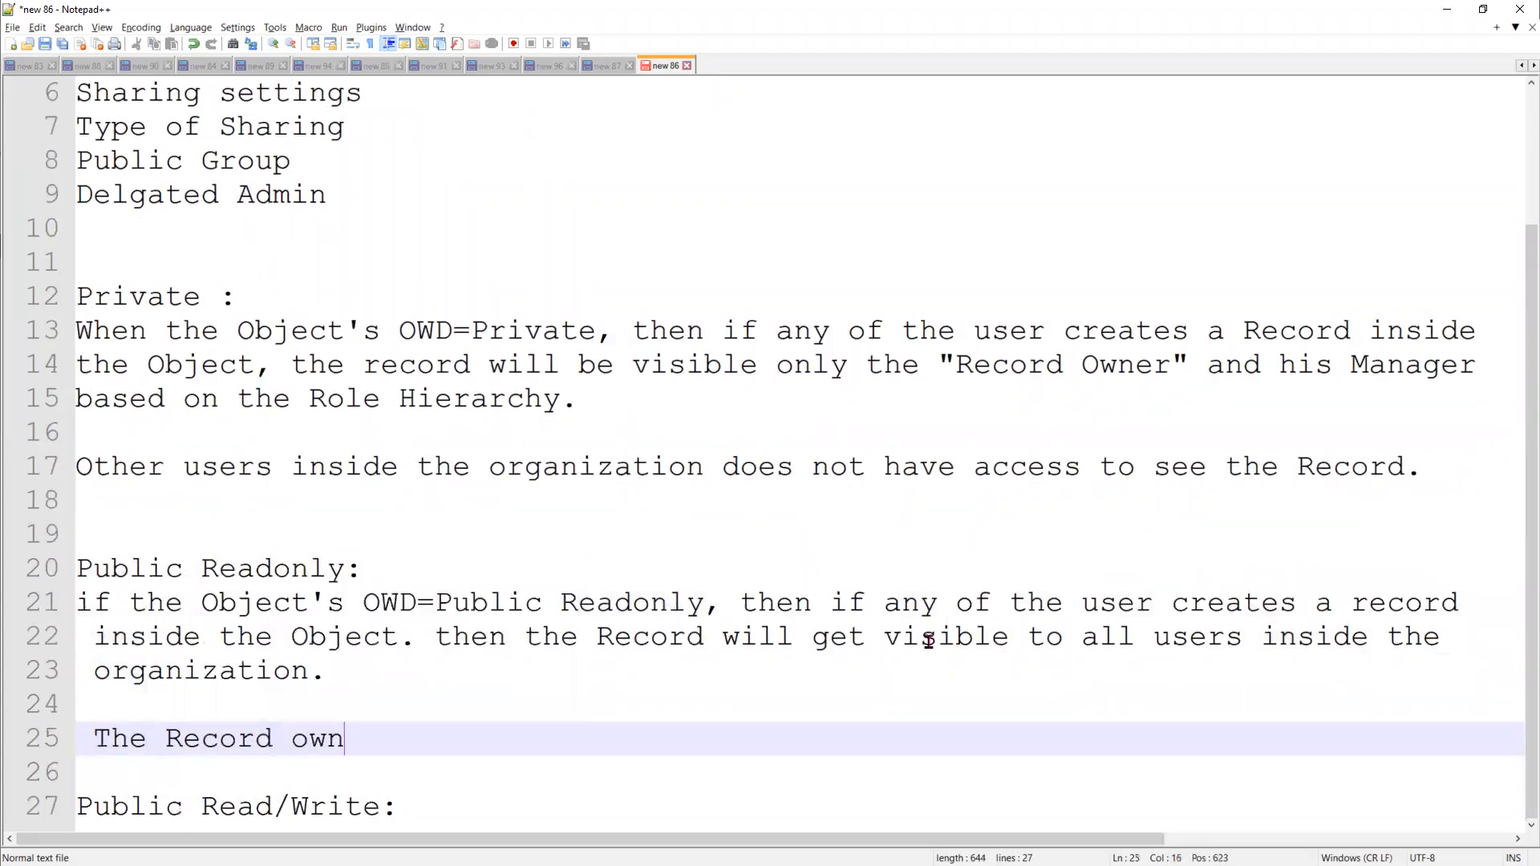
text(er and his )
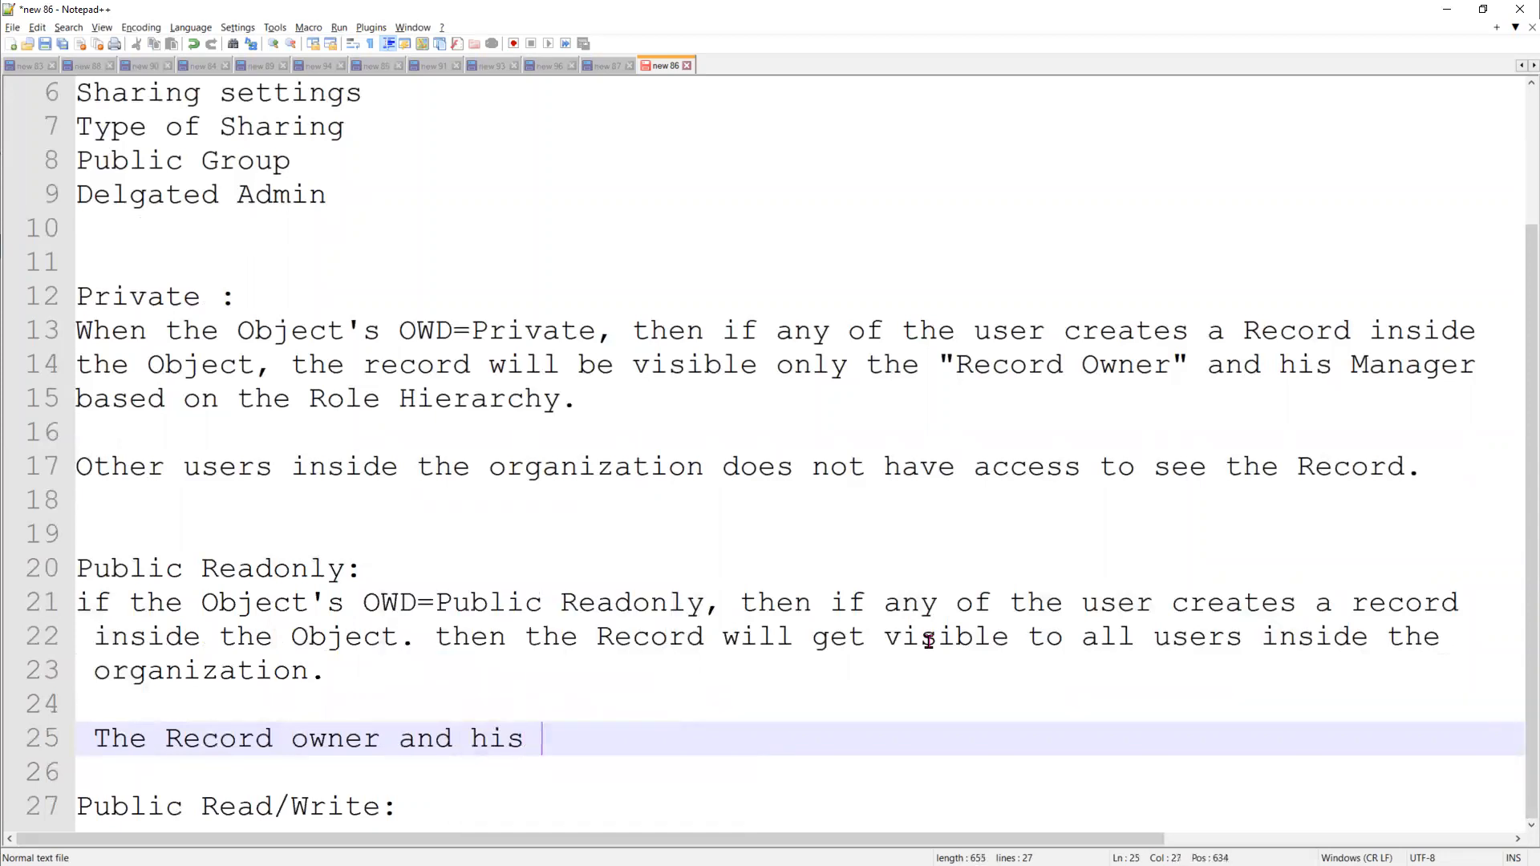
text(Manager )
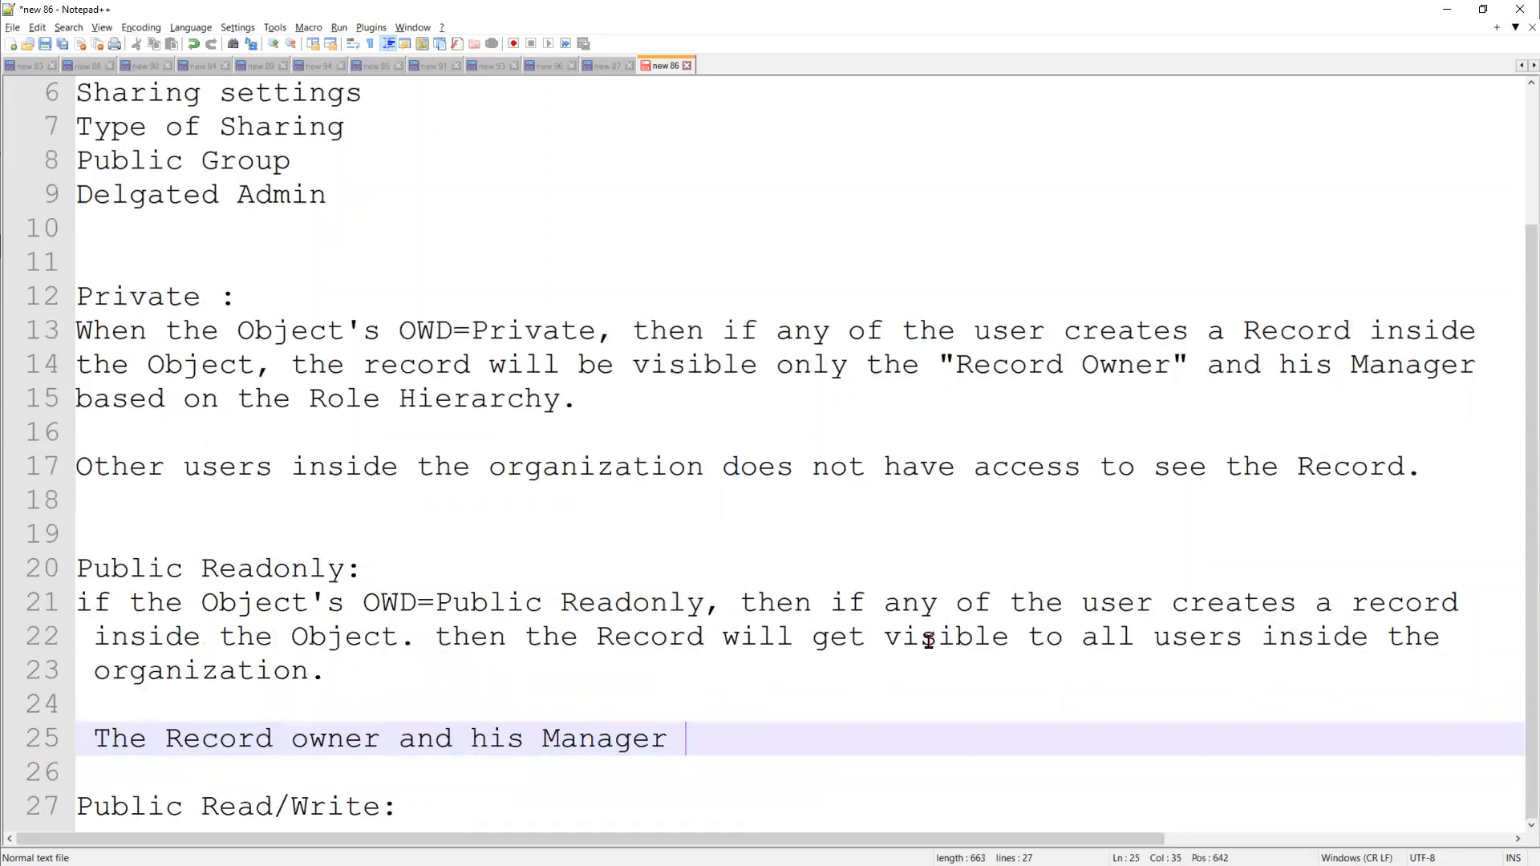
text(will get )
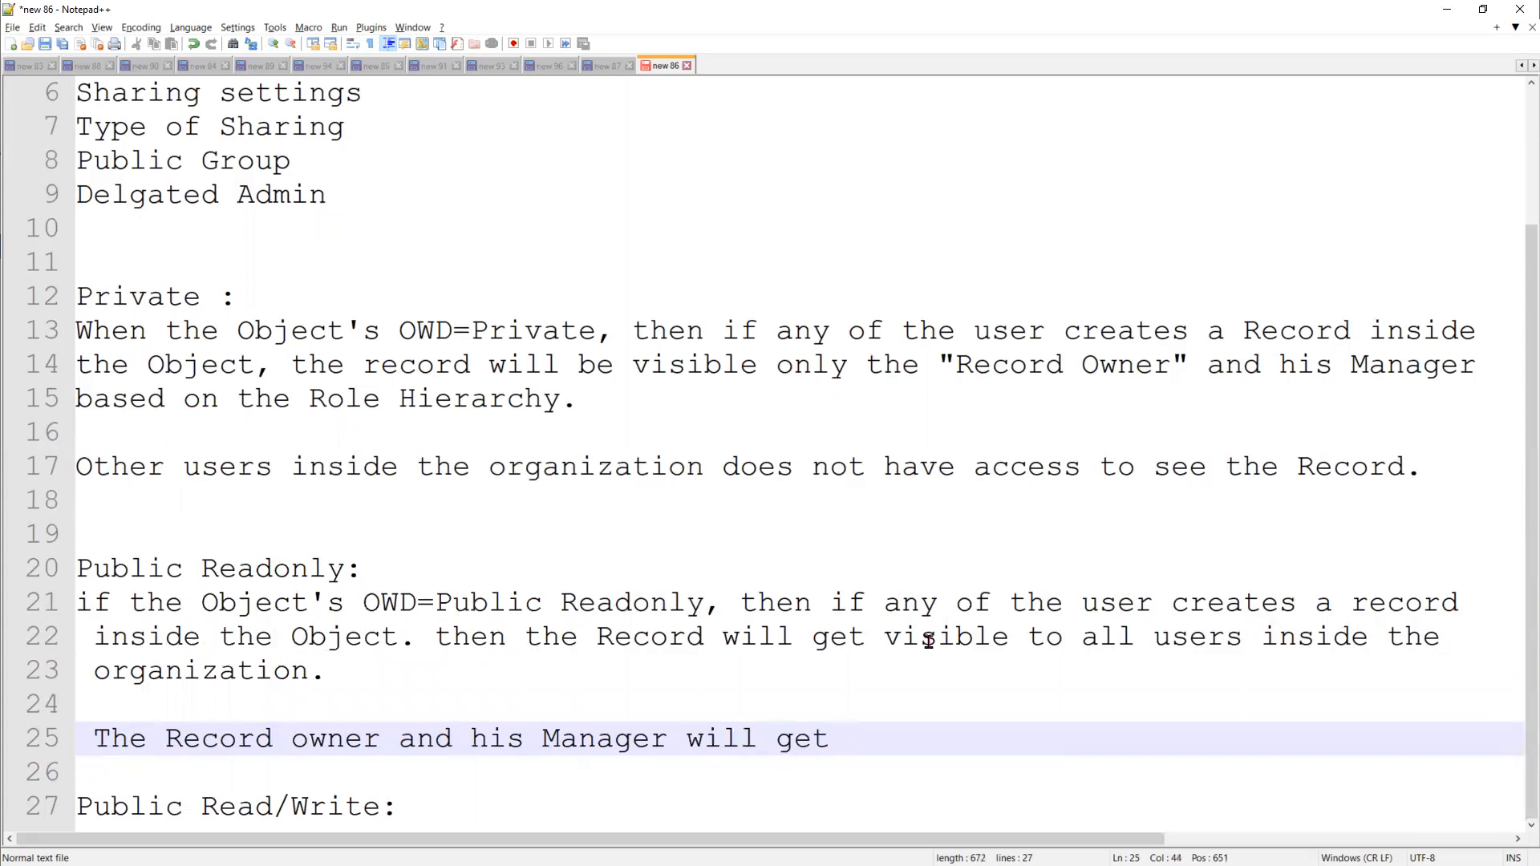
text(Full Control)
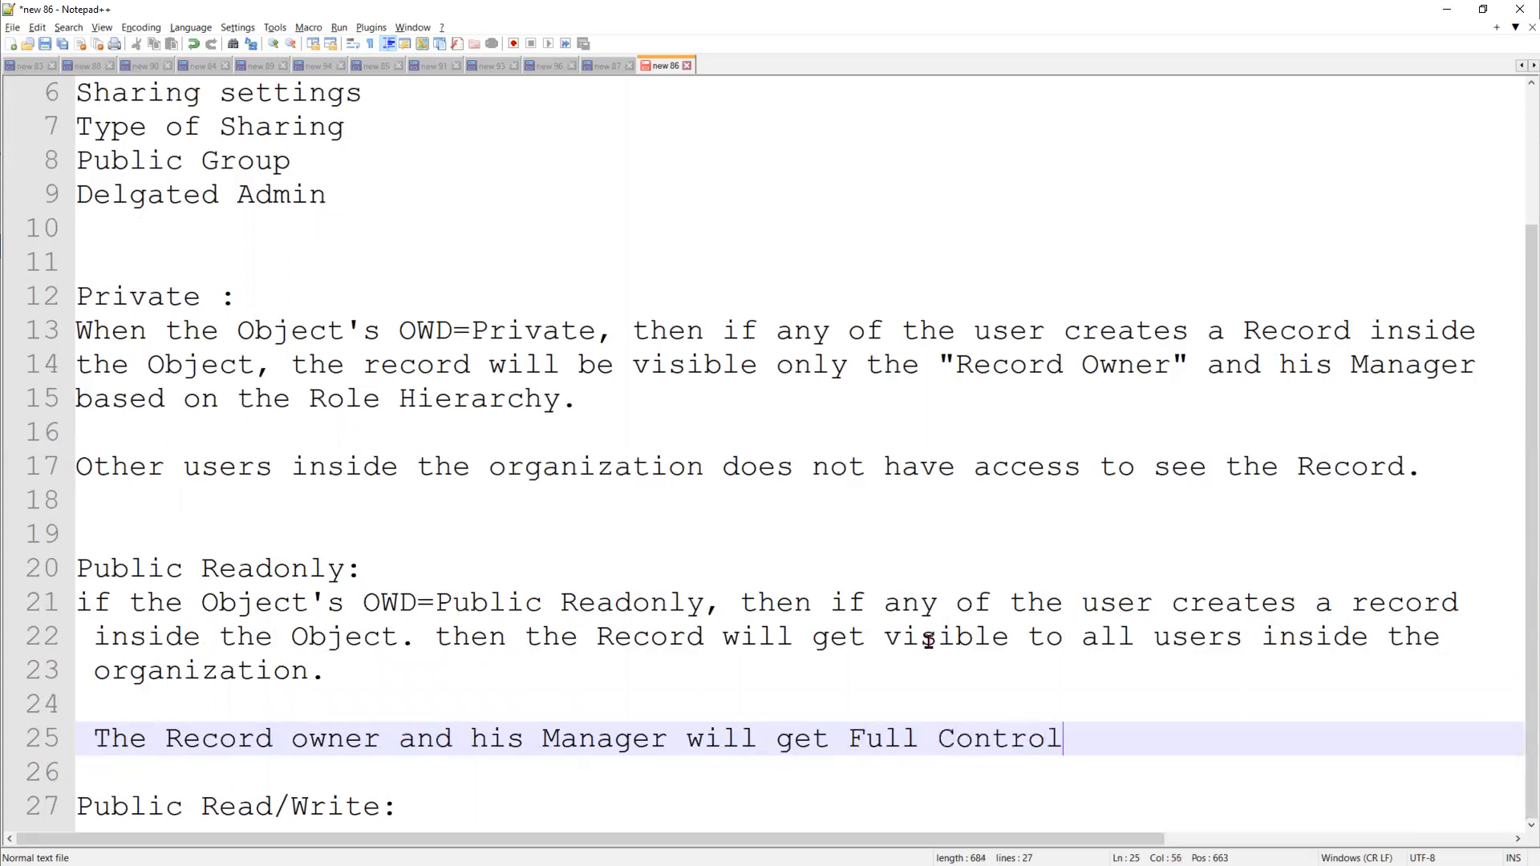
text( on the reco)
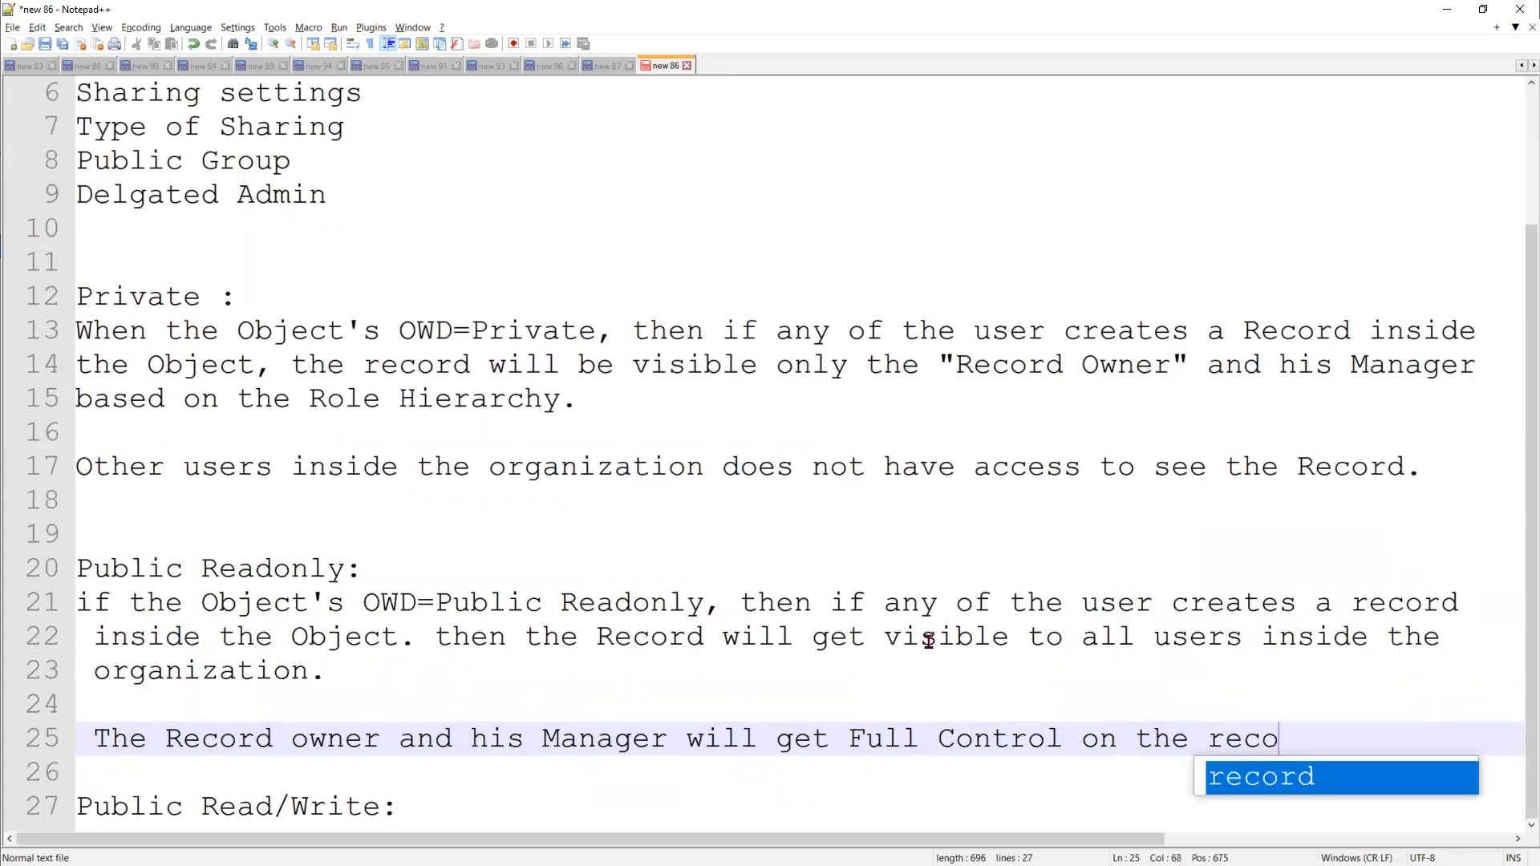
text(rd )
text(( V)
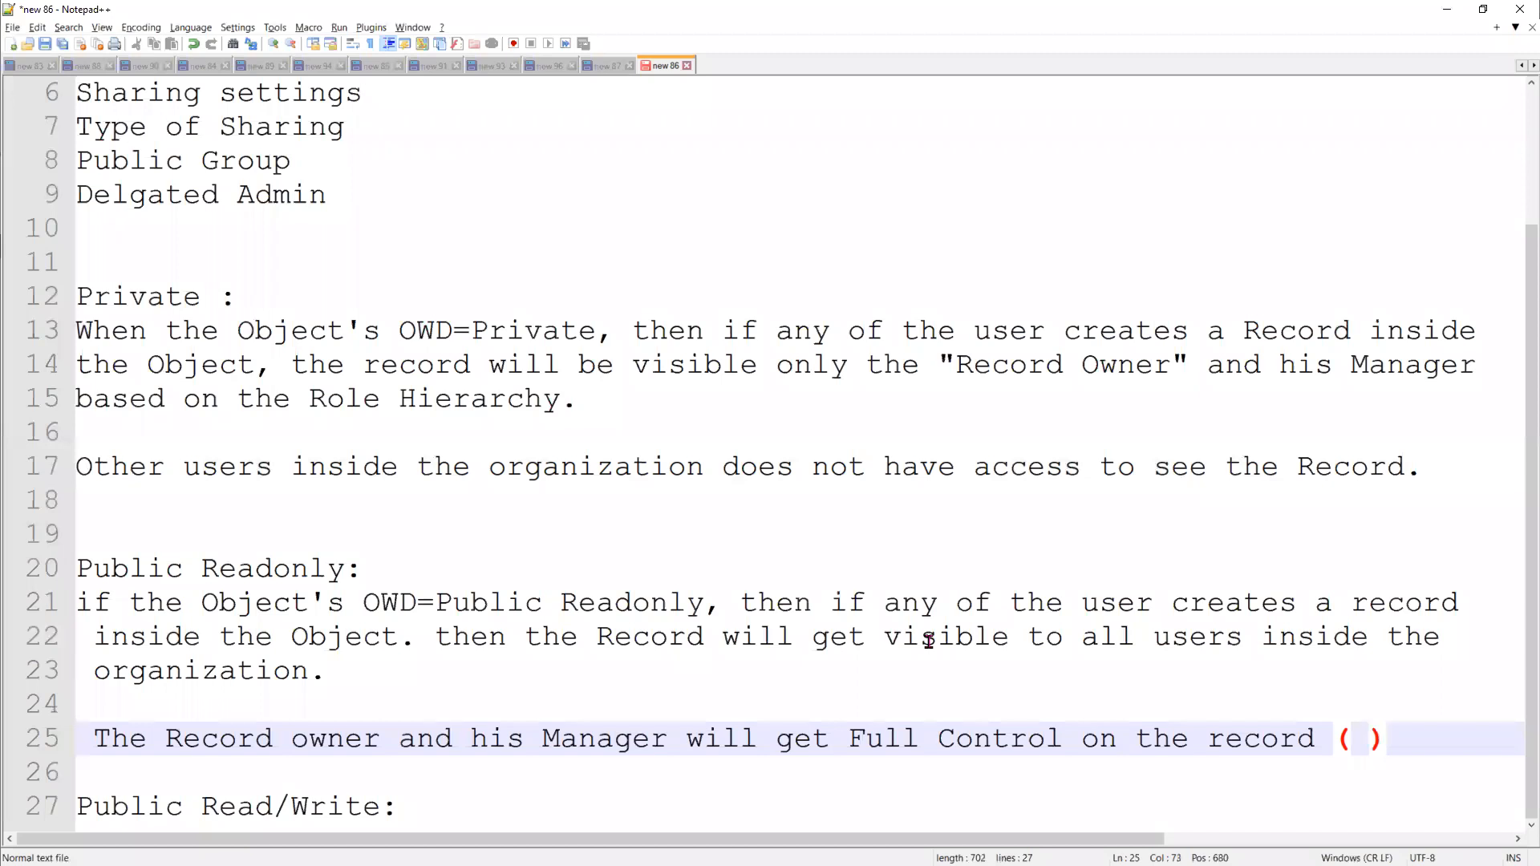
Append "( CRED, Share)" in parentheses after the Full Control statement for the record owner and manager
key(BackSpace)
text(C)
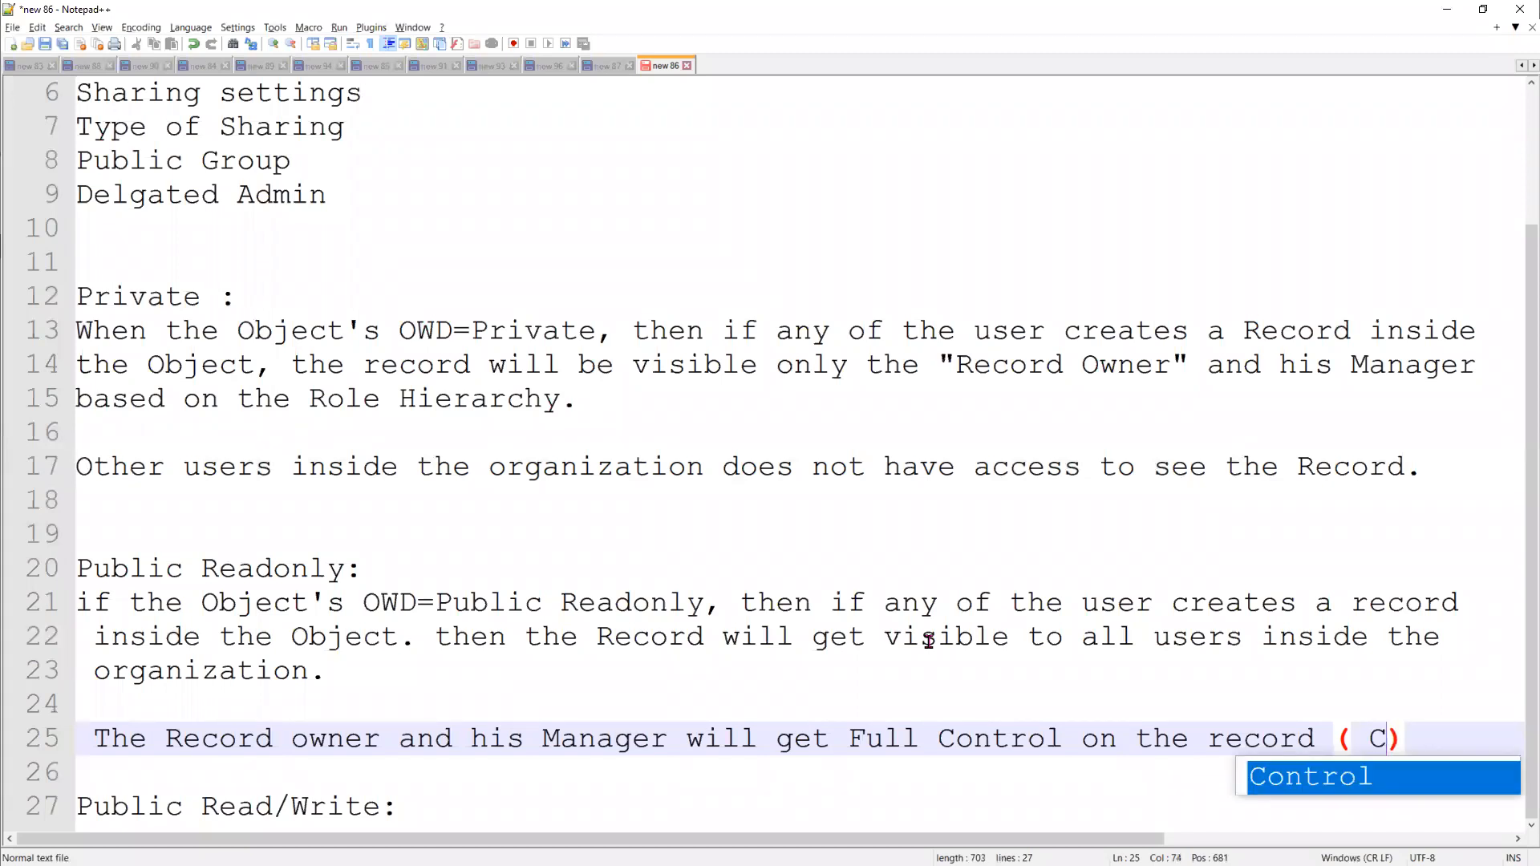
text(E)
key(BackSpace)
text(RED, )
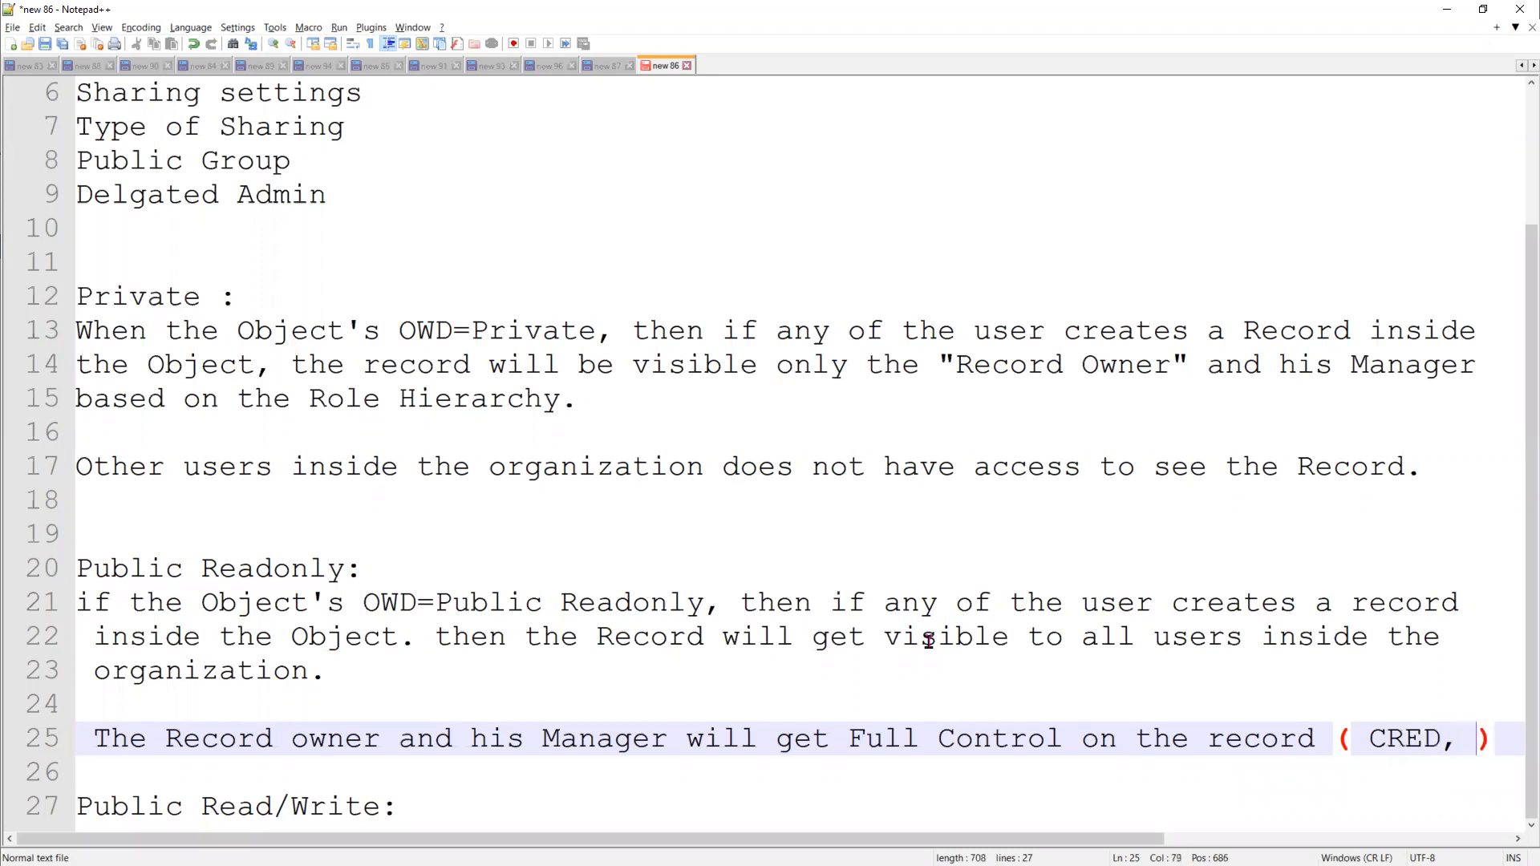
text(Share)
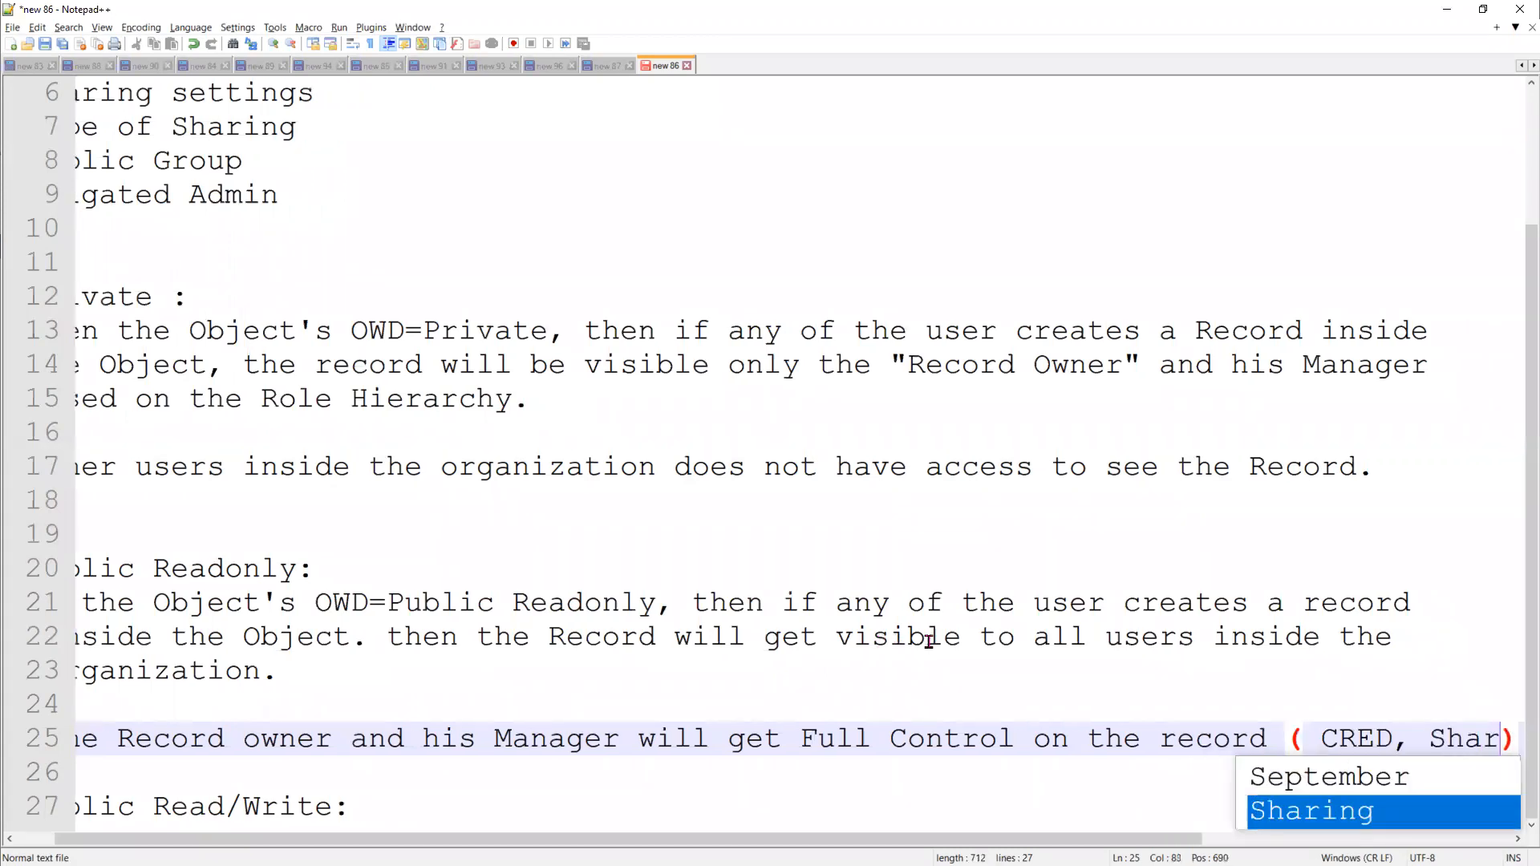
key(End)
Start a new line 26 below the Full Control statement with "Other users inside the organization"
key(Return)
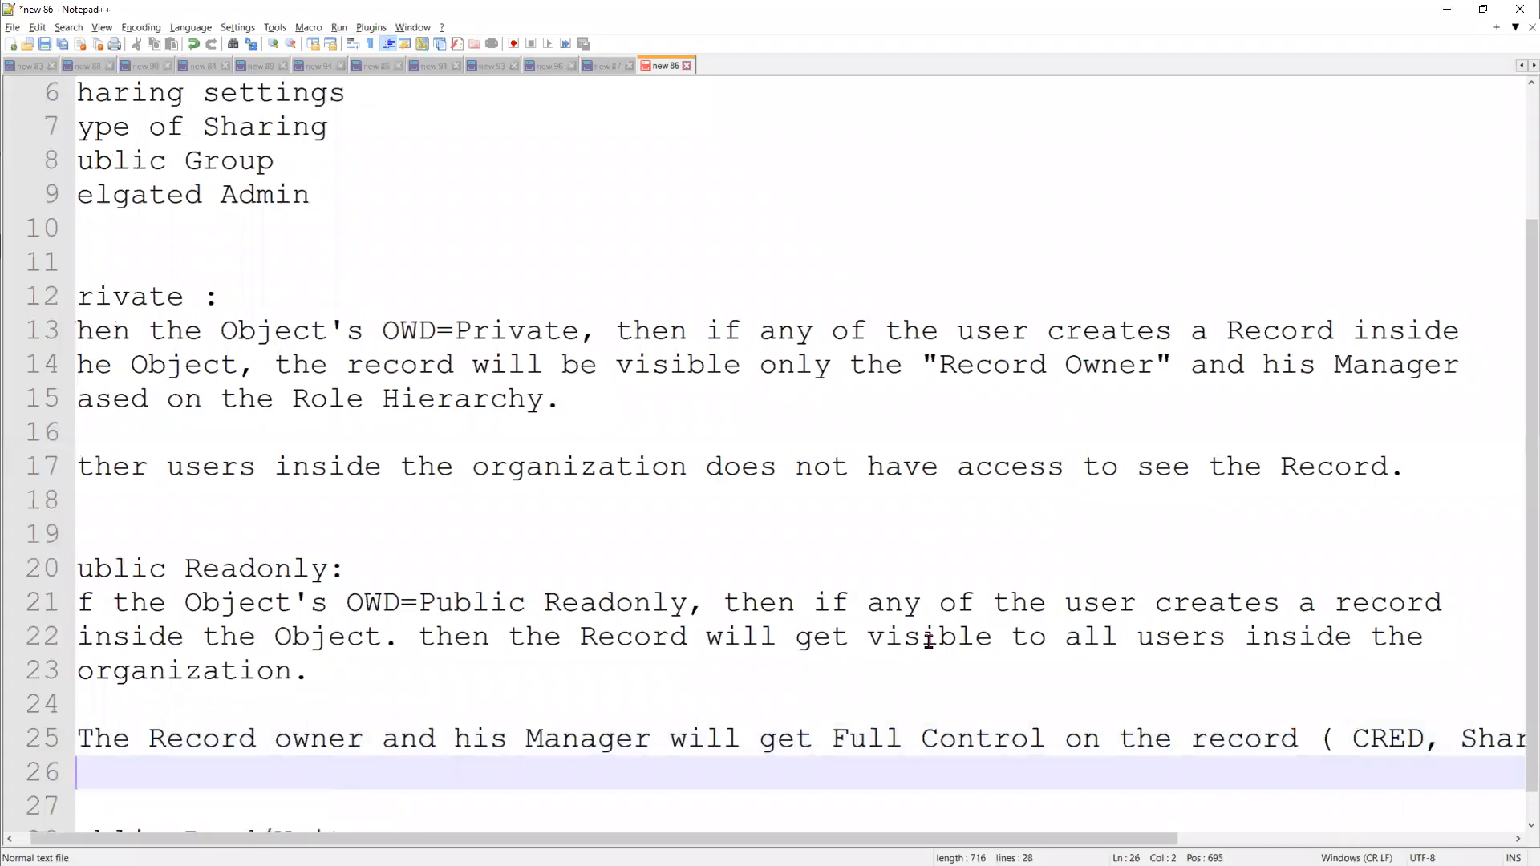
text(O)
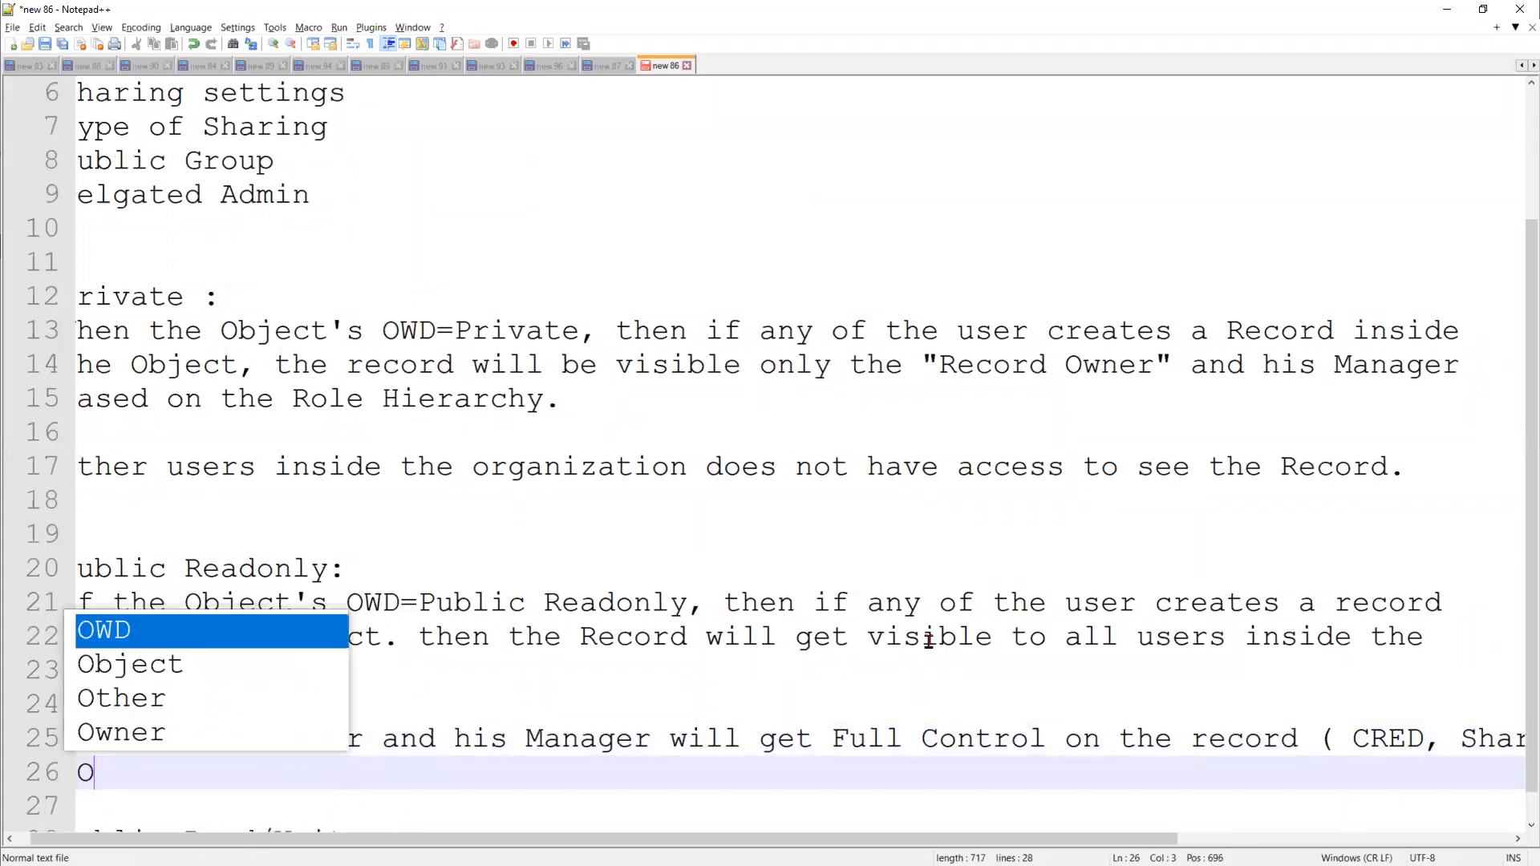
text(ther users)
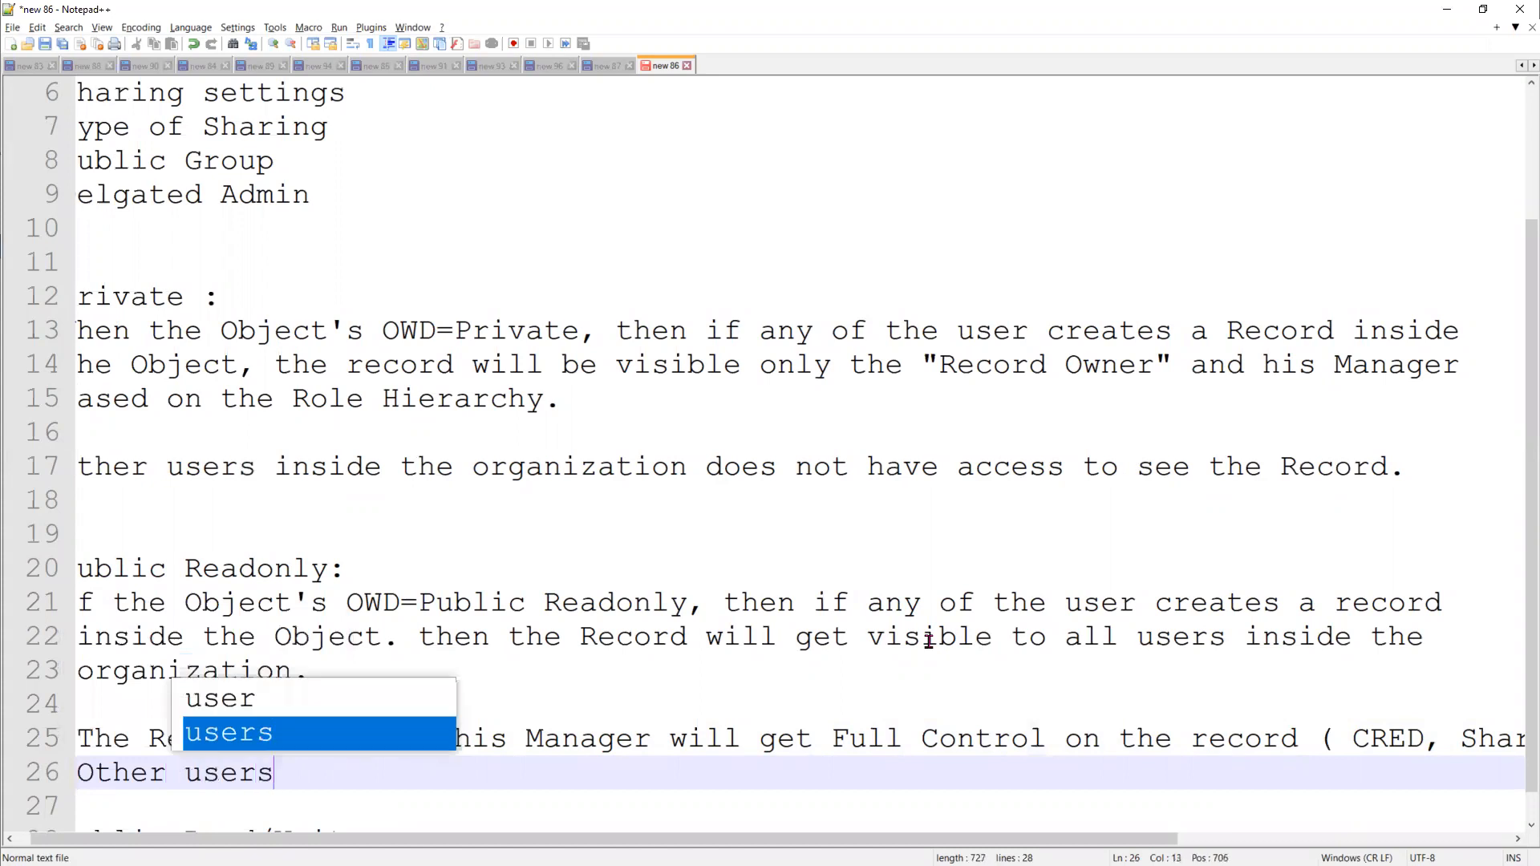
text( inside the o)
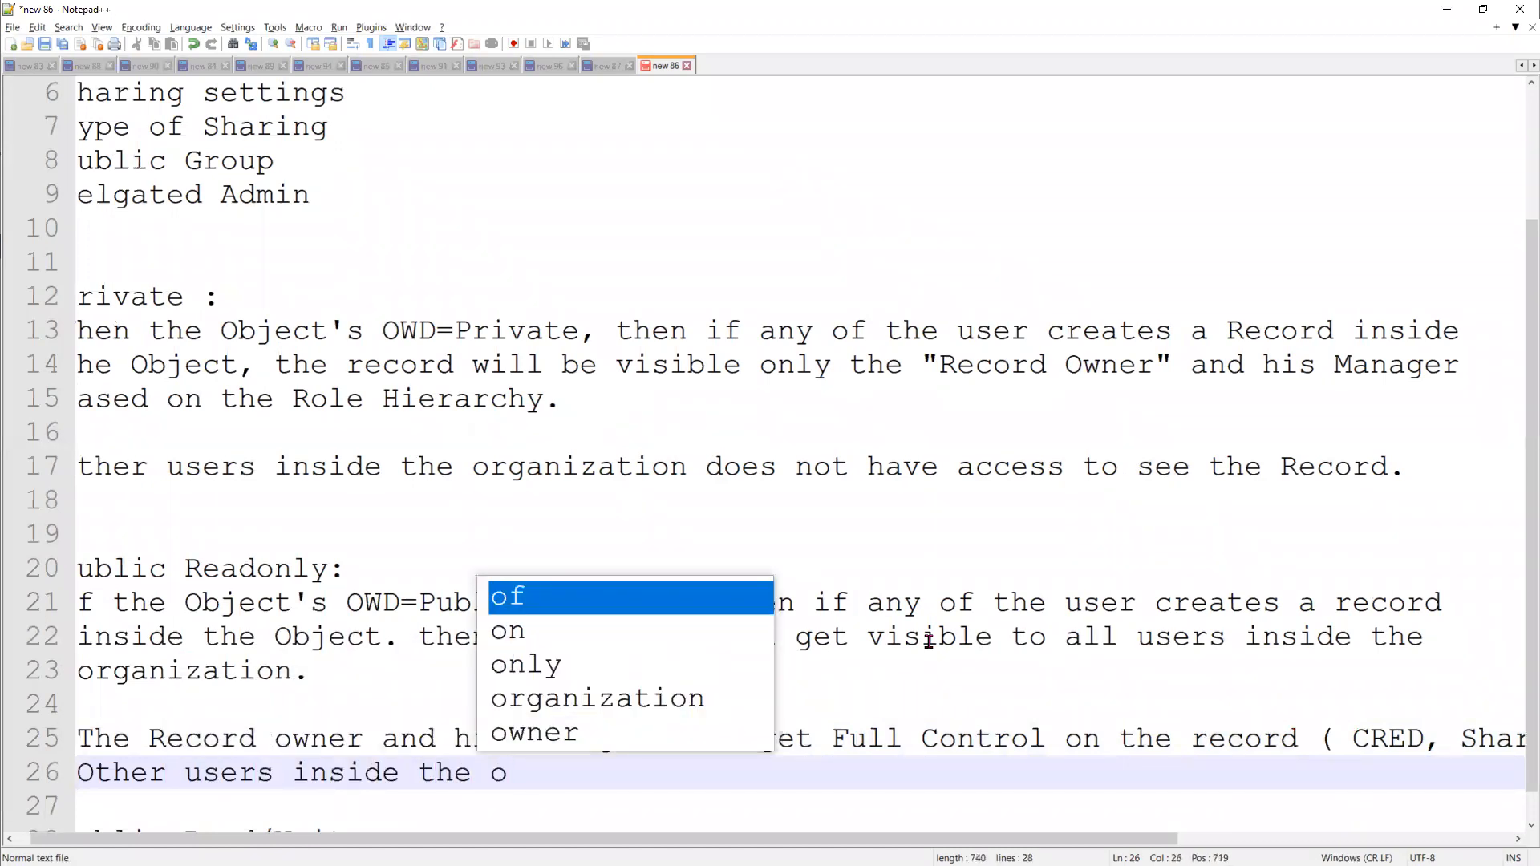
key(Down)
key(Down)
key(Down)
key(Return)
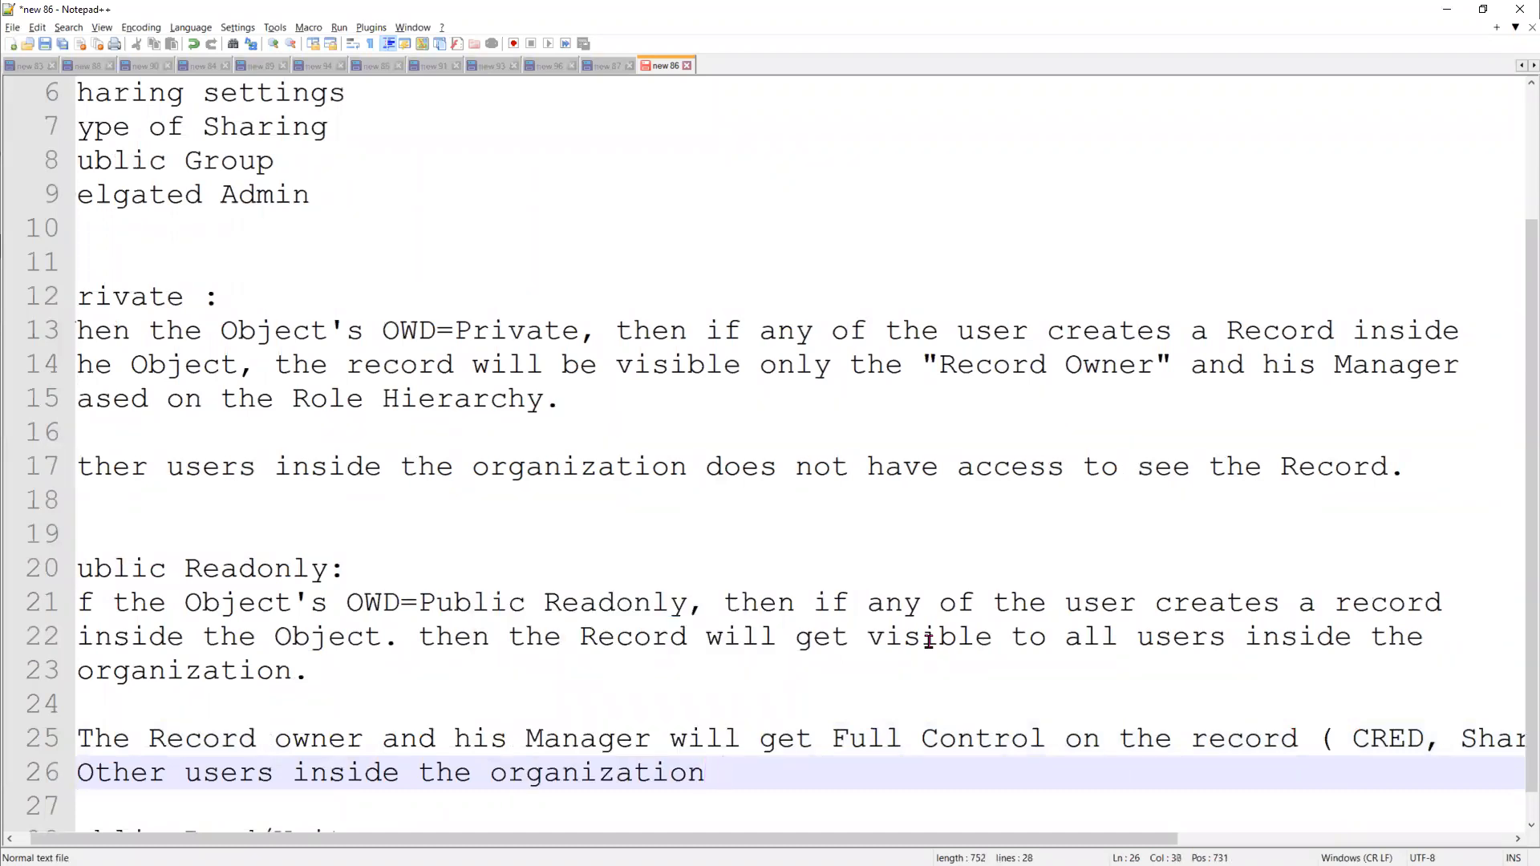
Complete line 26 with 'will get "Readonly Access" on the Record.' and add a blank line below it
text(will)
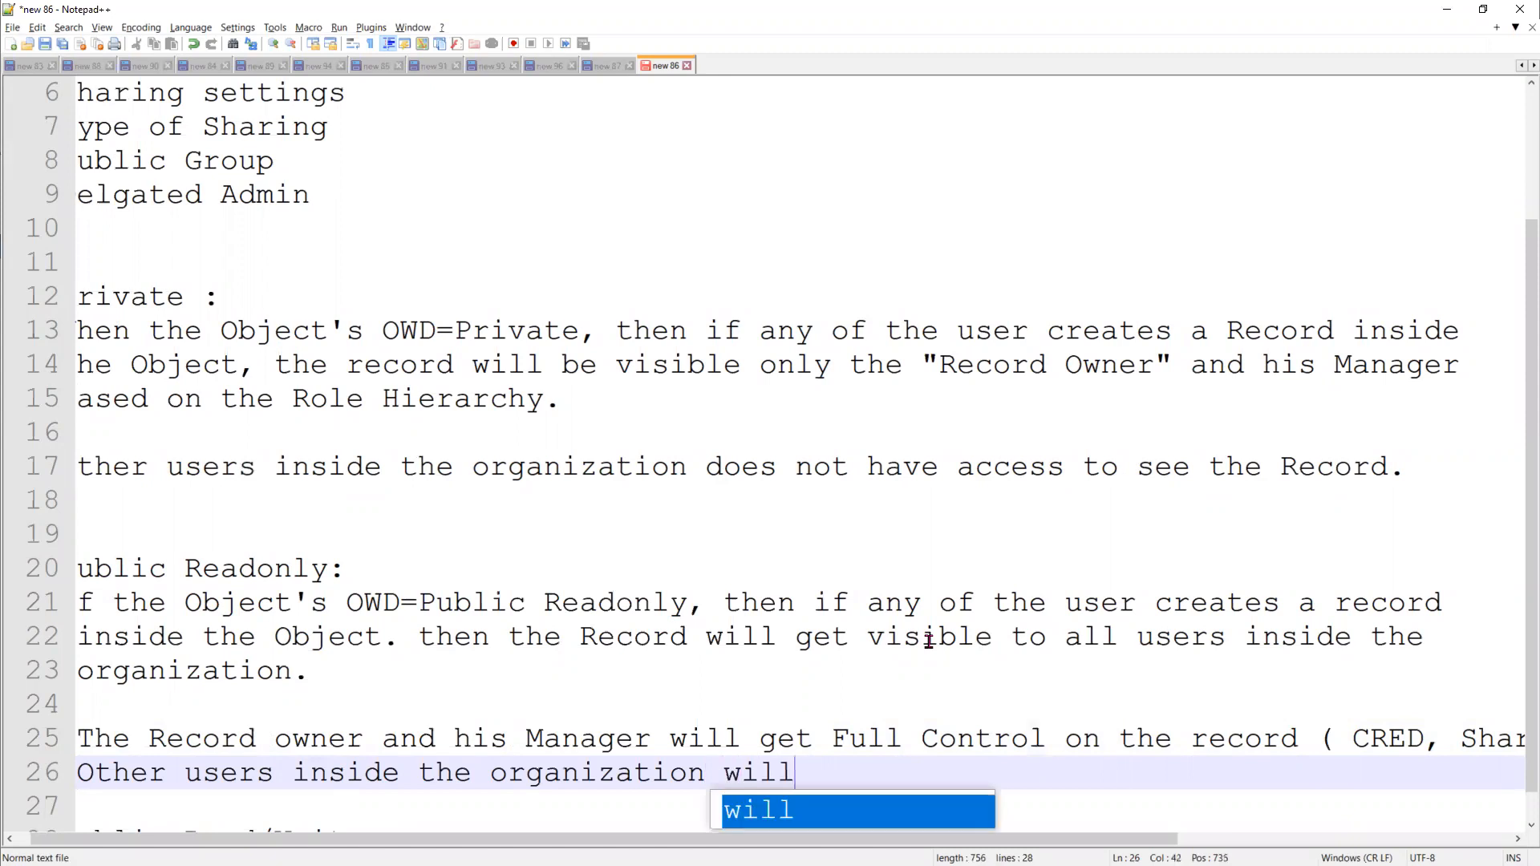
text( get "Read)
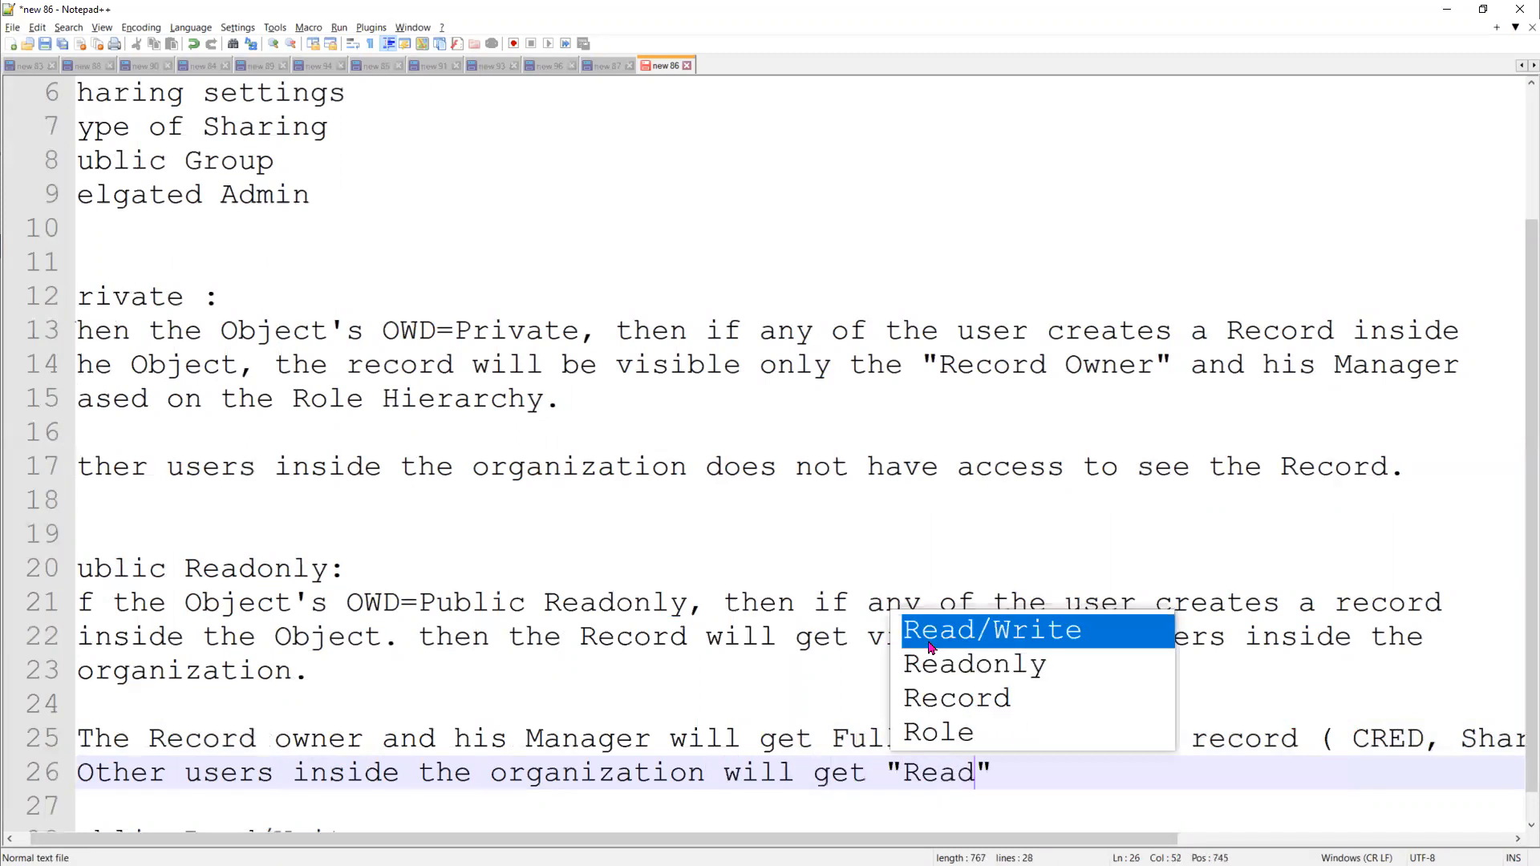
text(only Access" o)
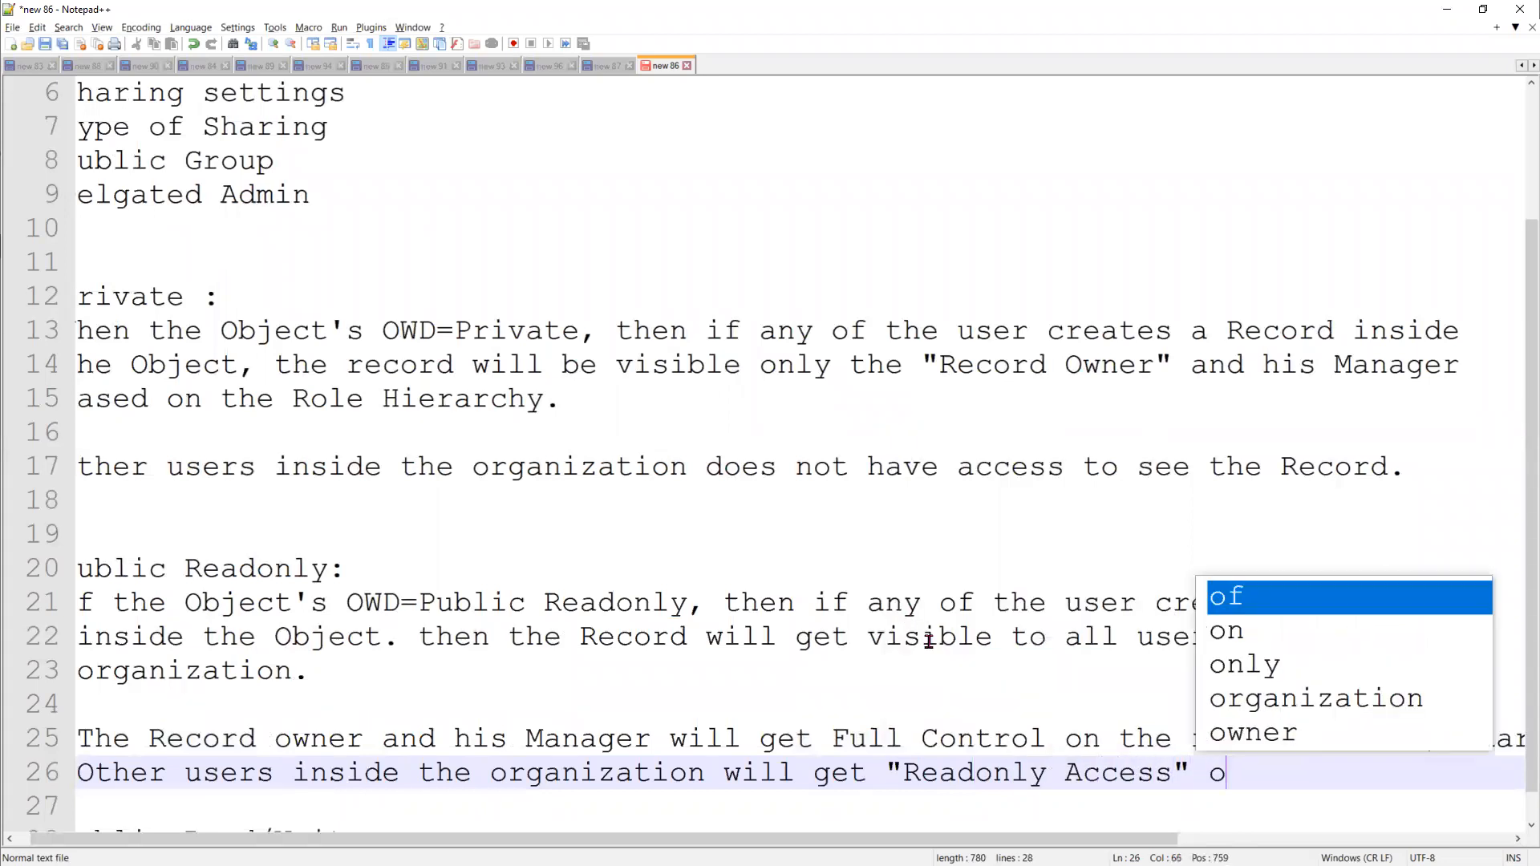
text(n the Record.)
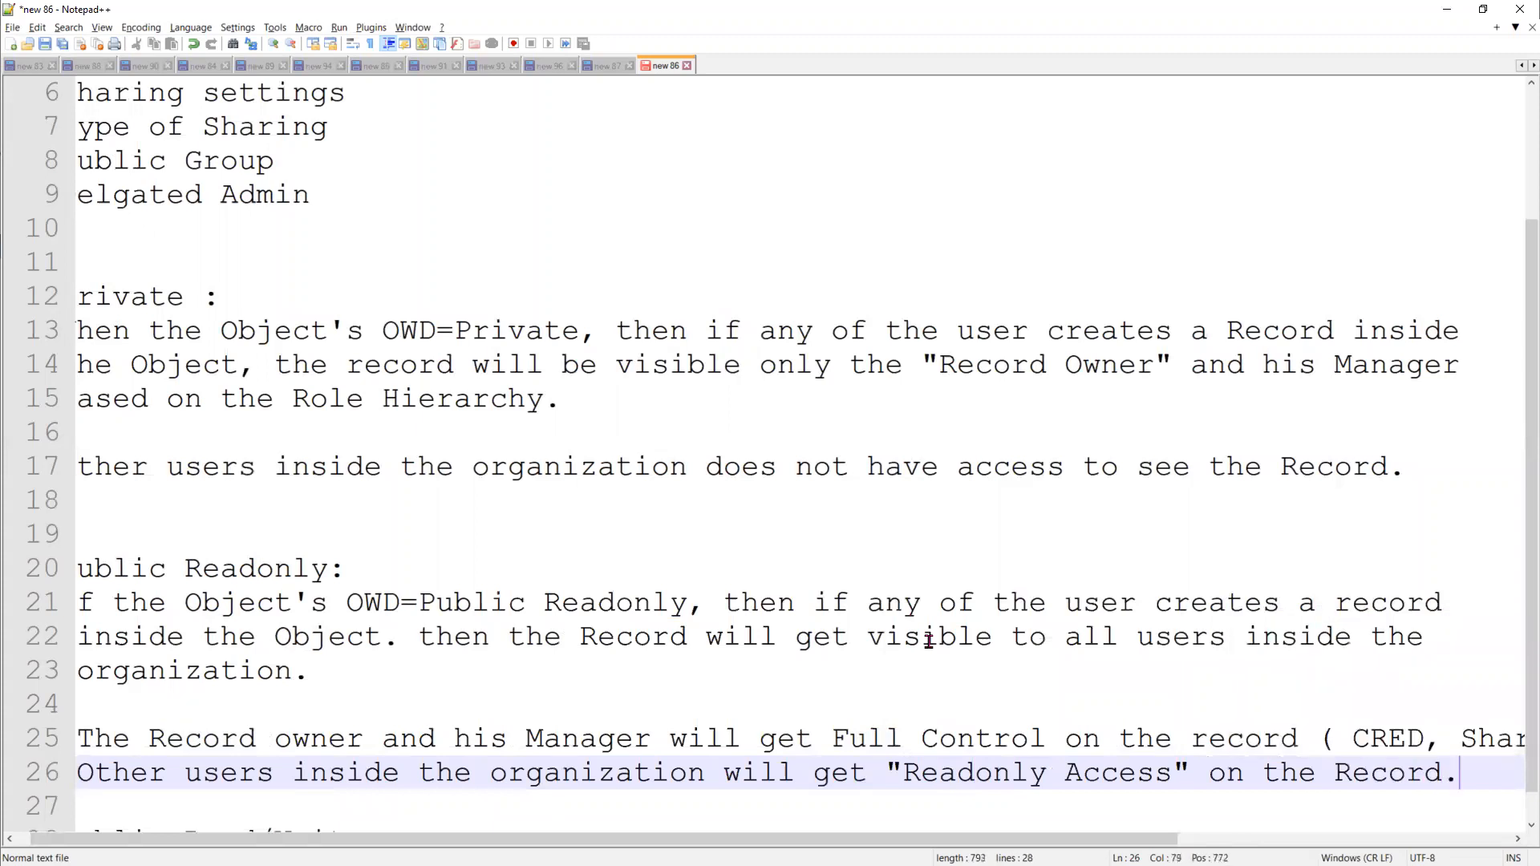
scroll(968, 566, down, 1)
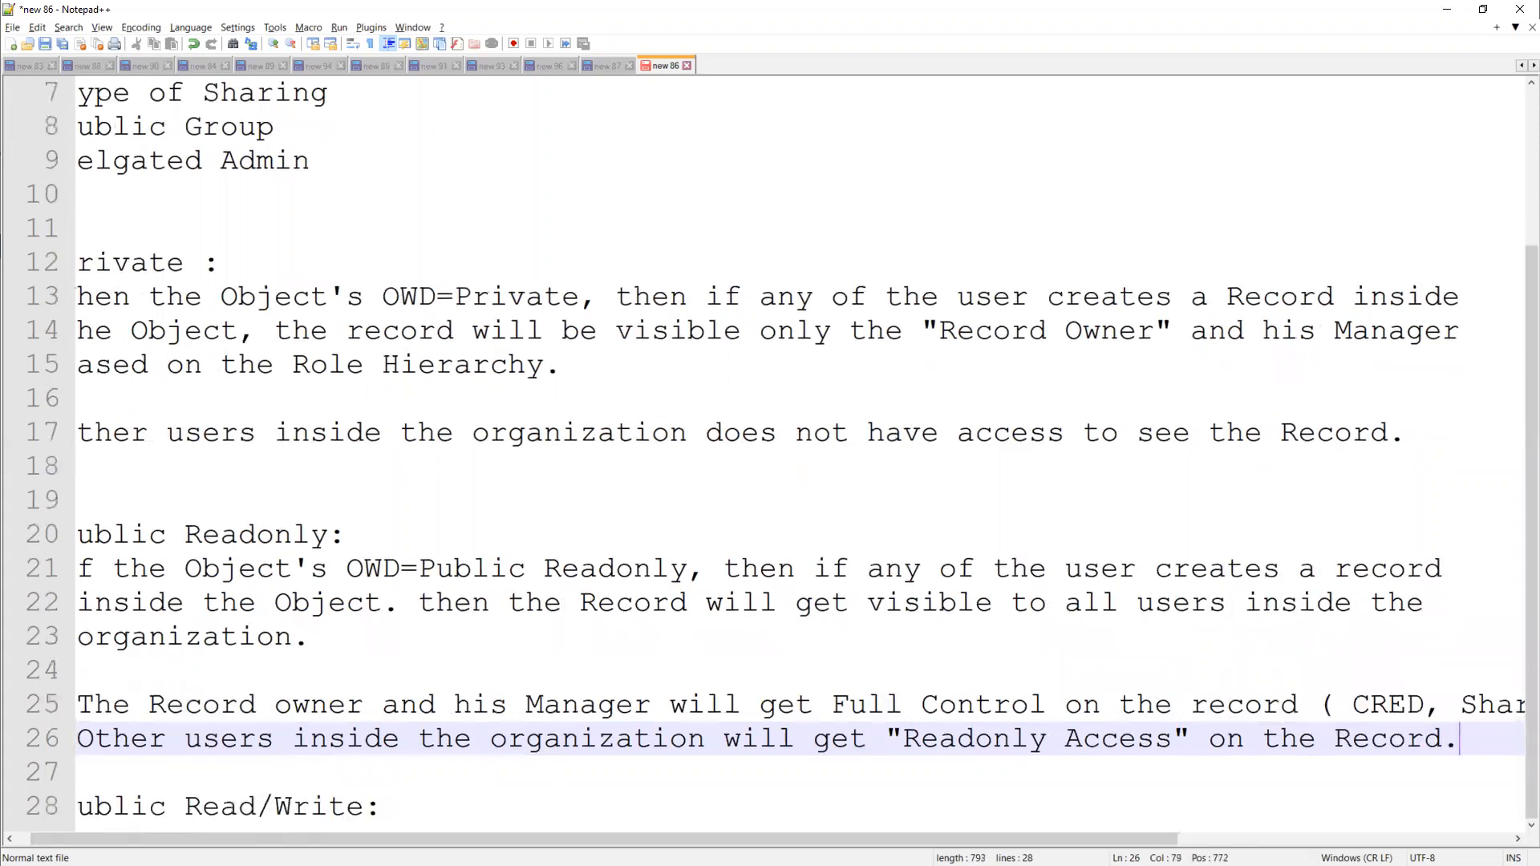
key(Return)
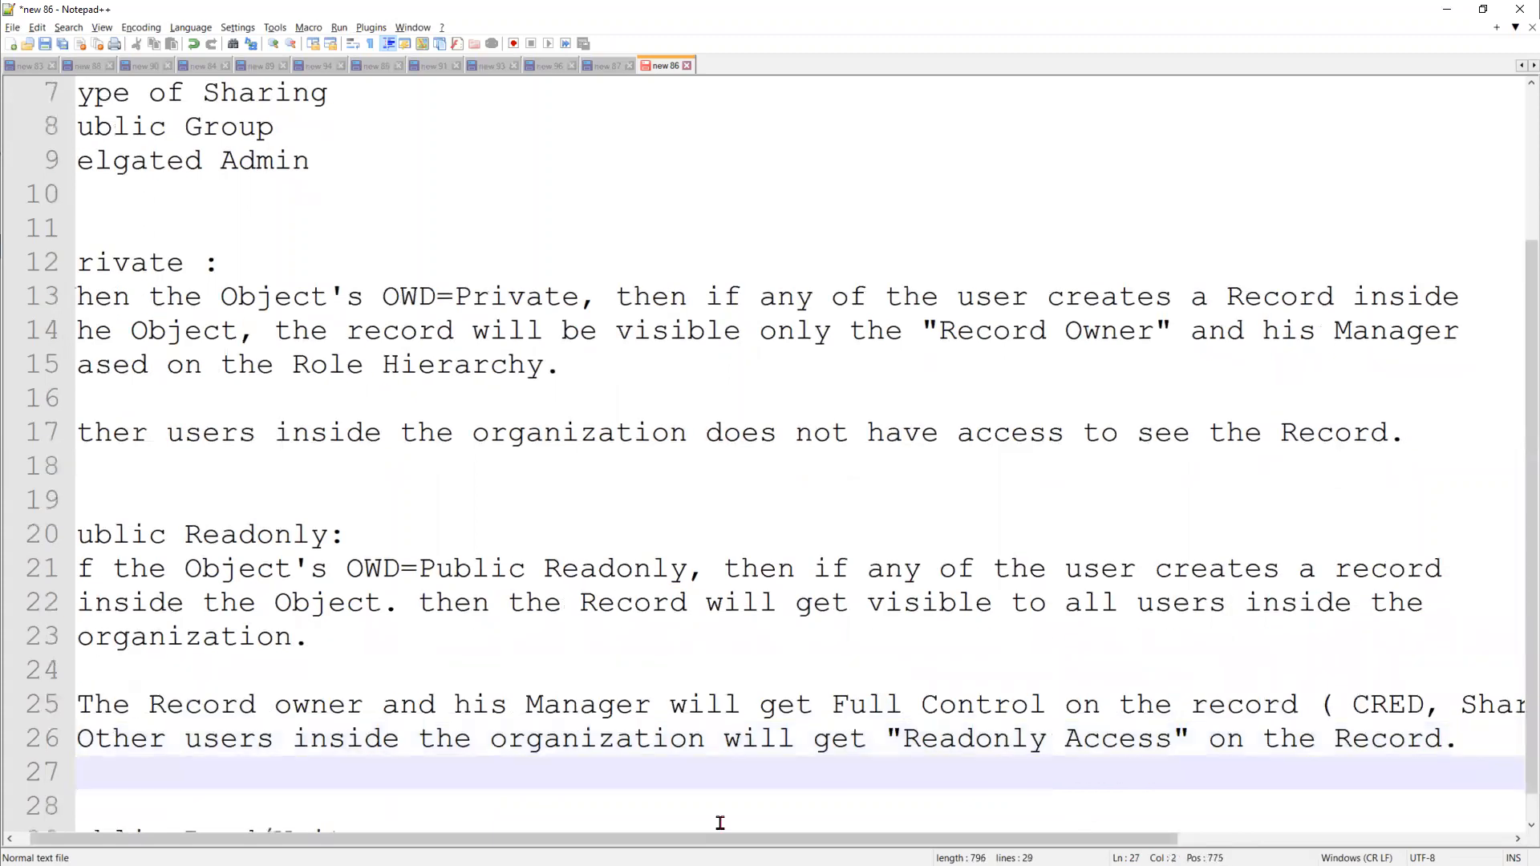
scroll(715, 821, down, 1)
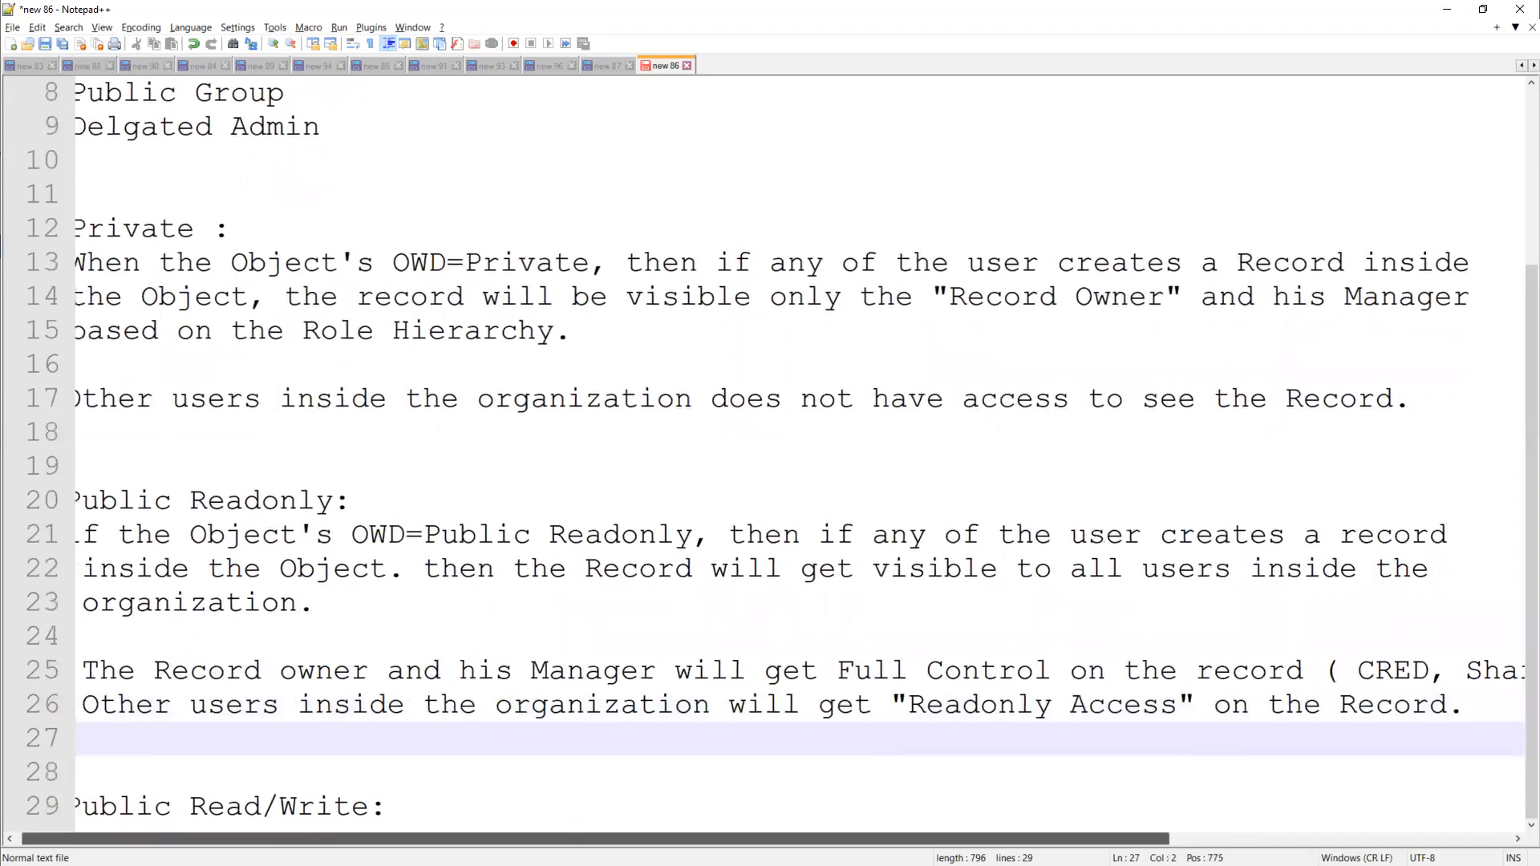
Copy the whole Public Readonly description, lines 21 to 26, and paste it below the Public Read/Write heading, leaving one blank line between
drag(601, 839, 588, 839)
click(398, 804)
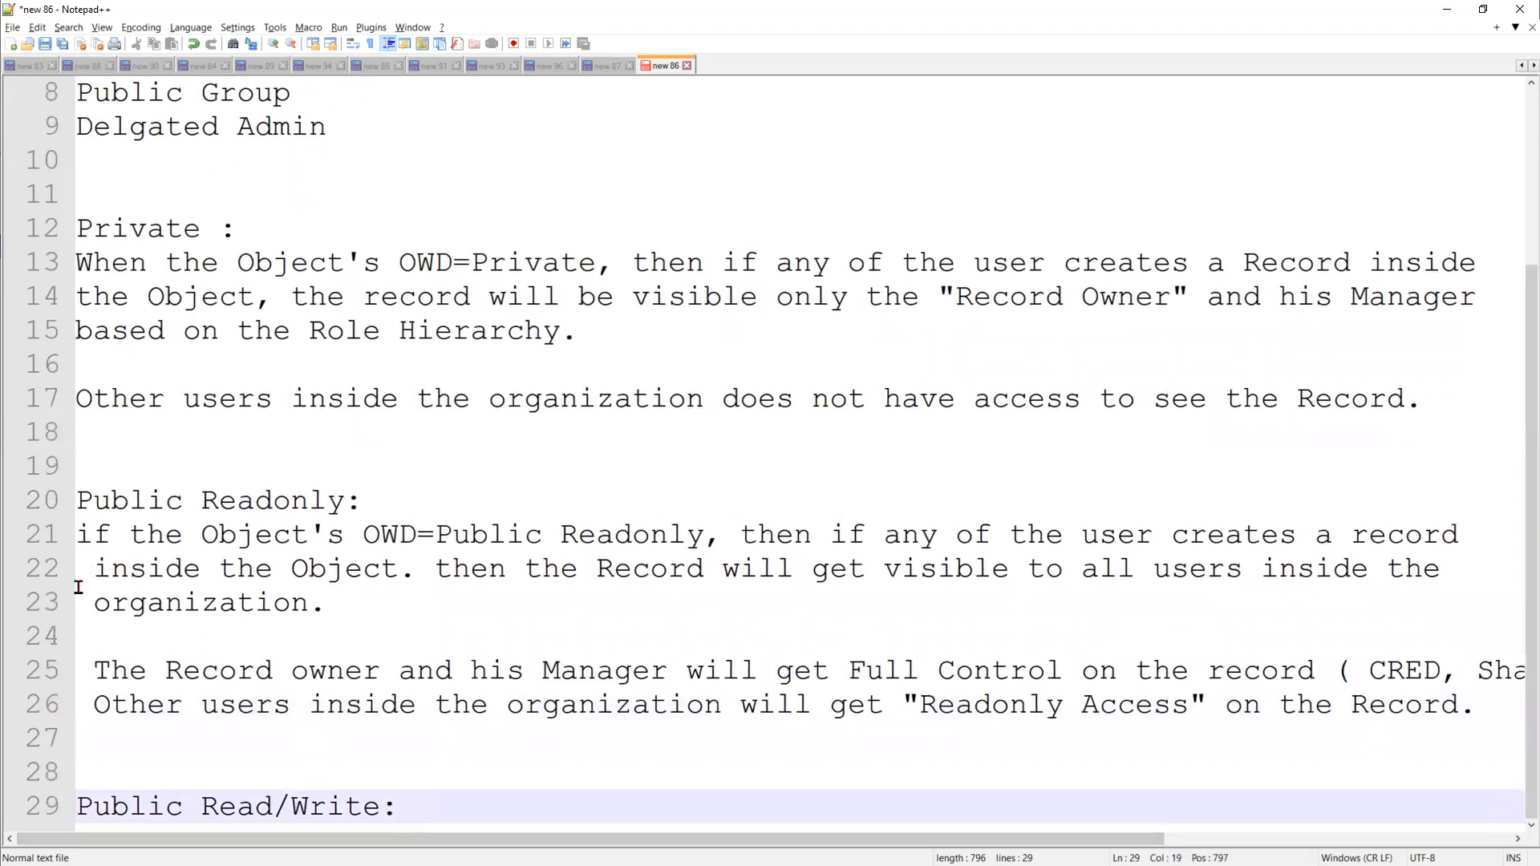
drag(77, 535, 1479, 709)
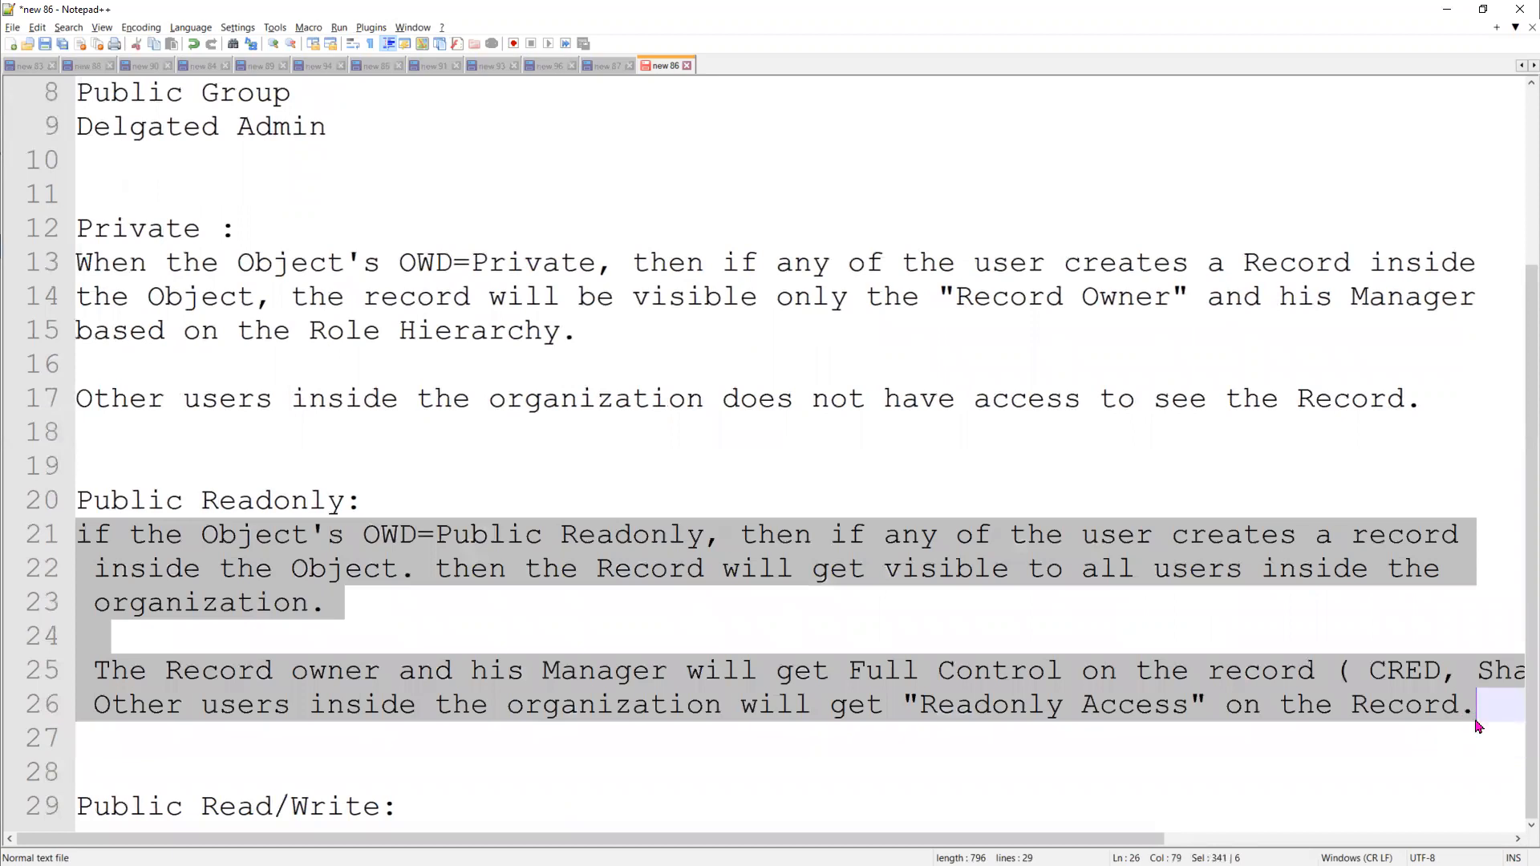
right_click(923, 568)
click(972, 595)
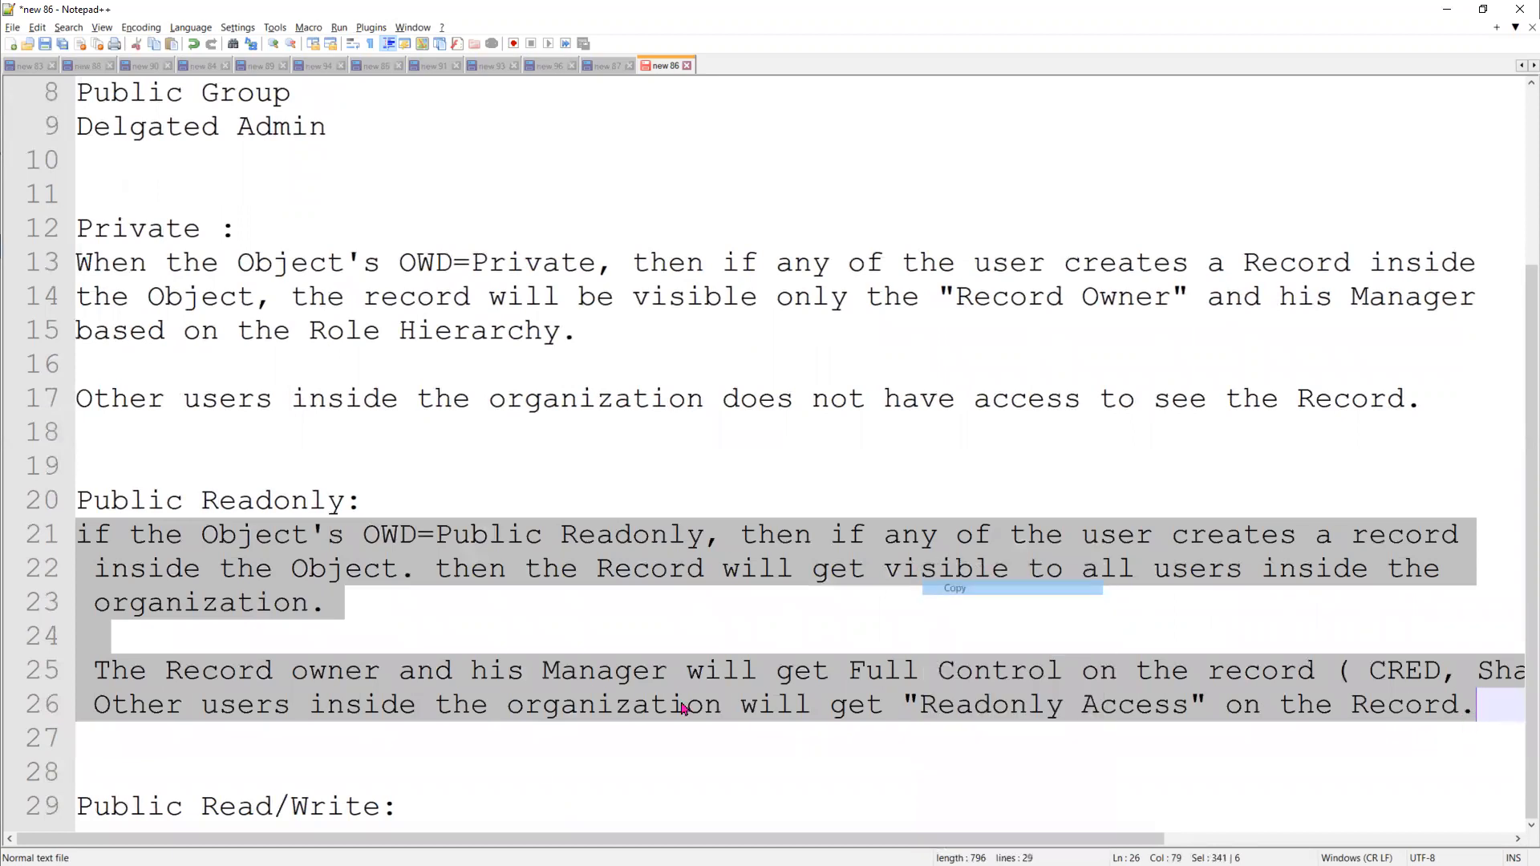
click(446, 810)
key(Return)
key(Return)
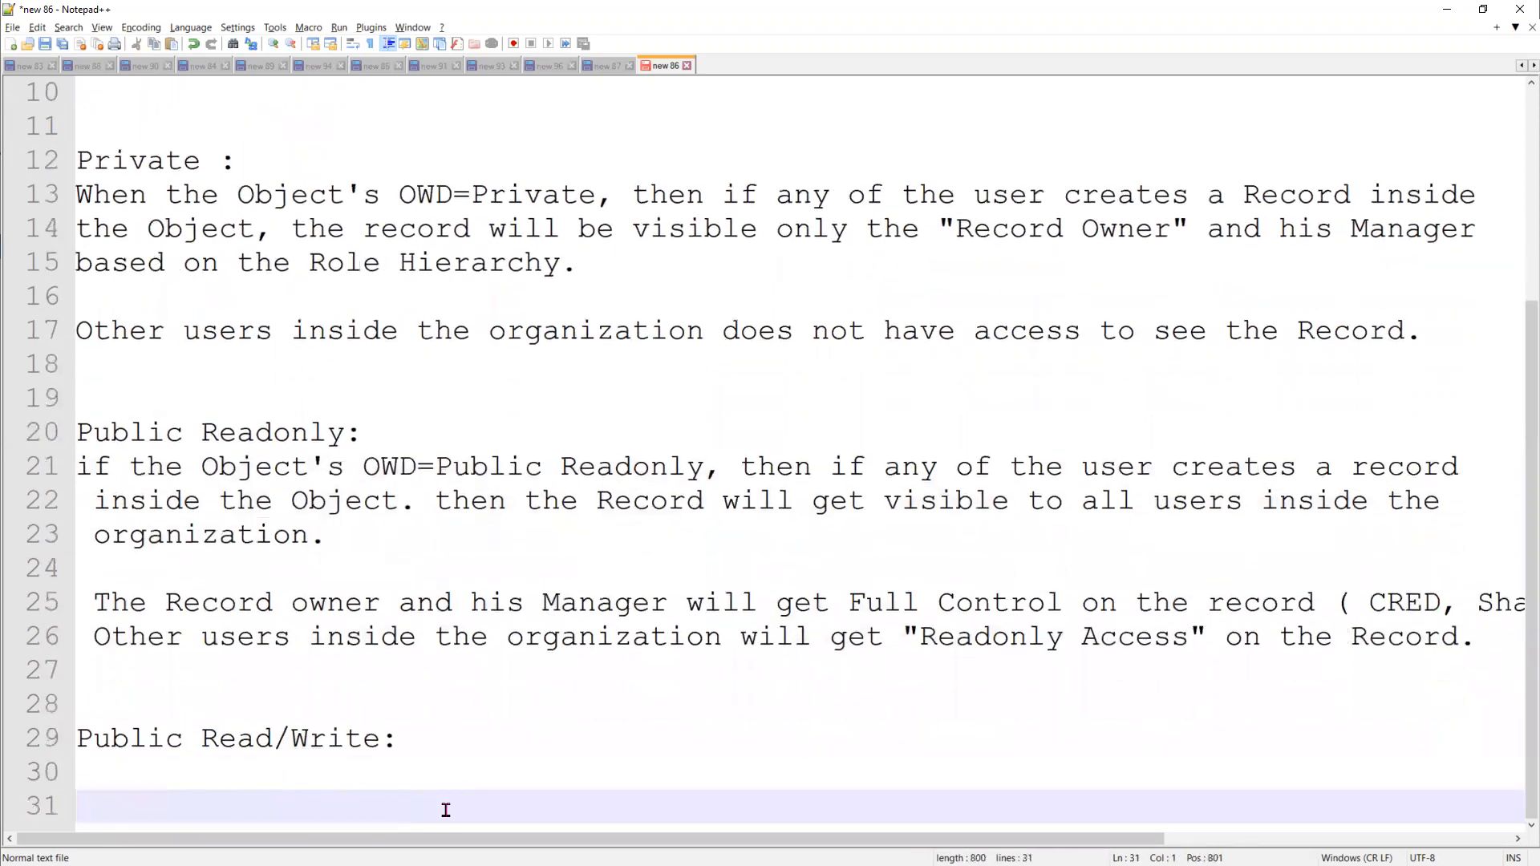
key(ctrl+v)
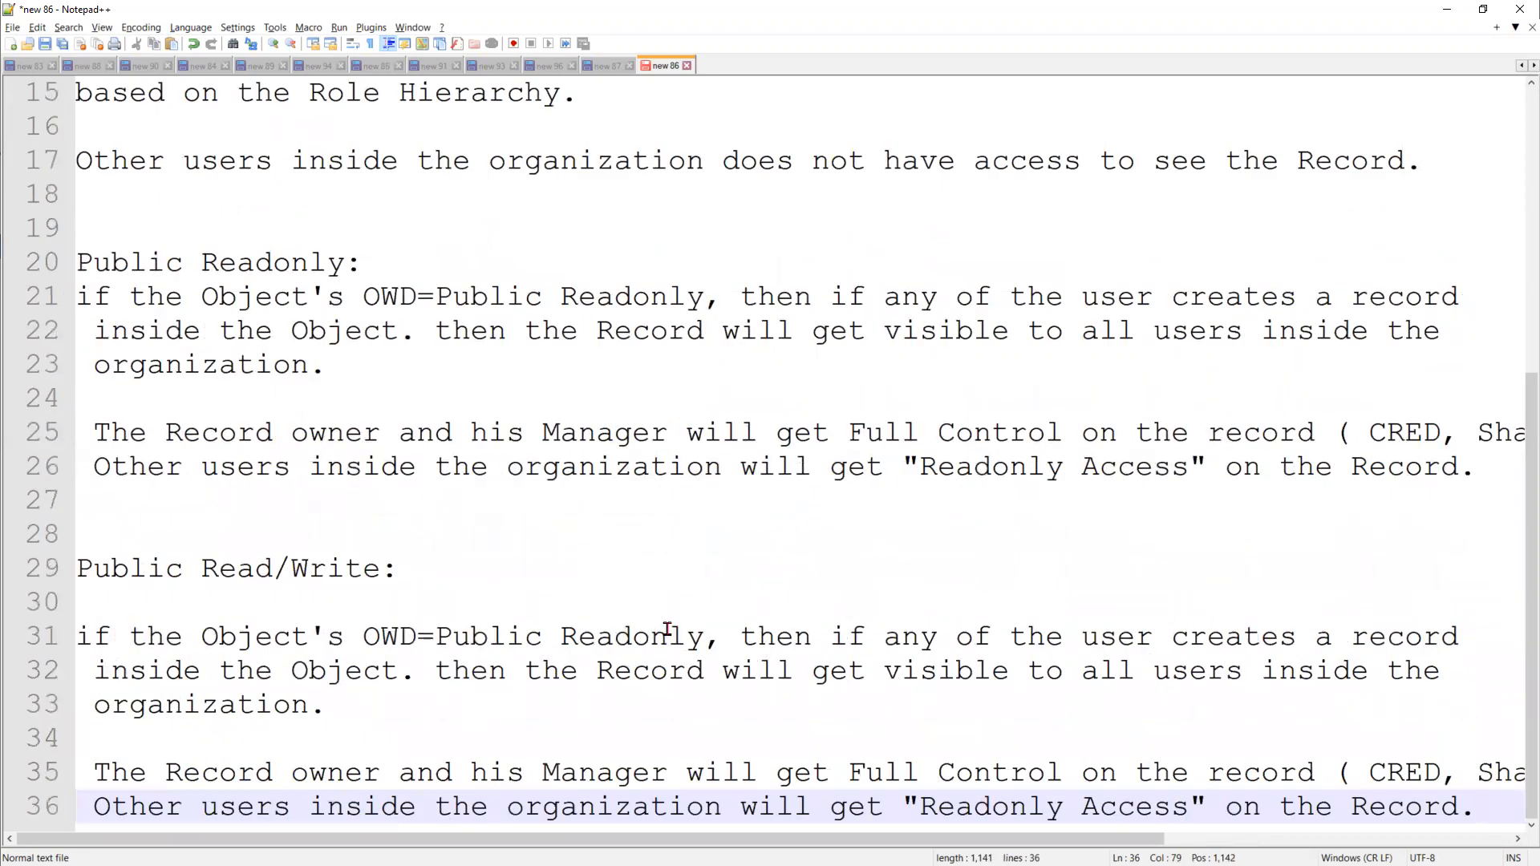
In the pasted description's first line, replace the "nly" ending of the OWD value "Public Readonly" with "/Write"
drag(705, 635, 653, 638)
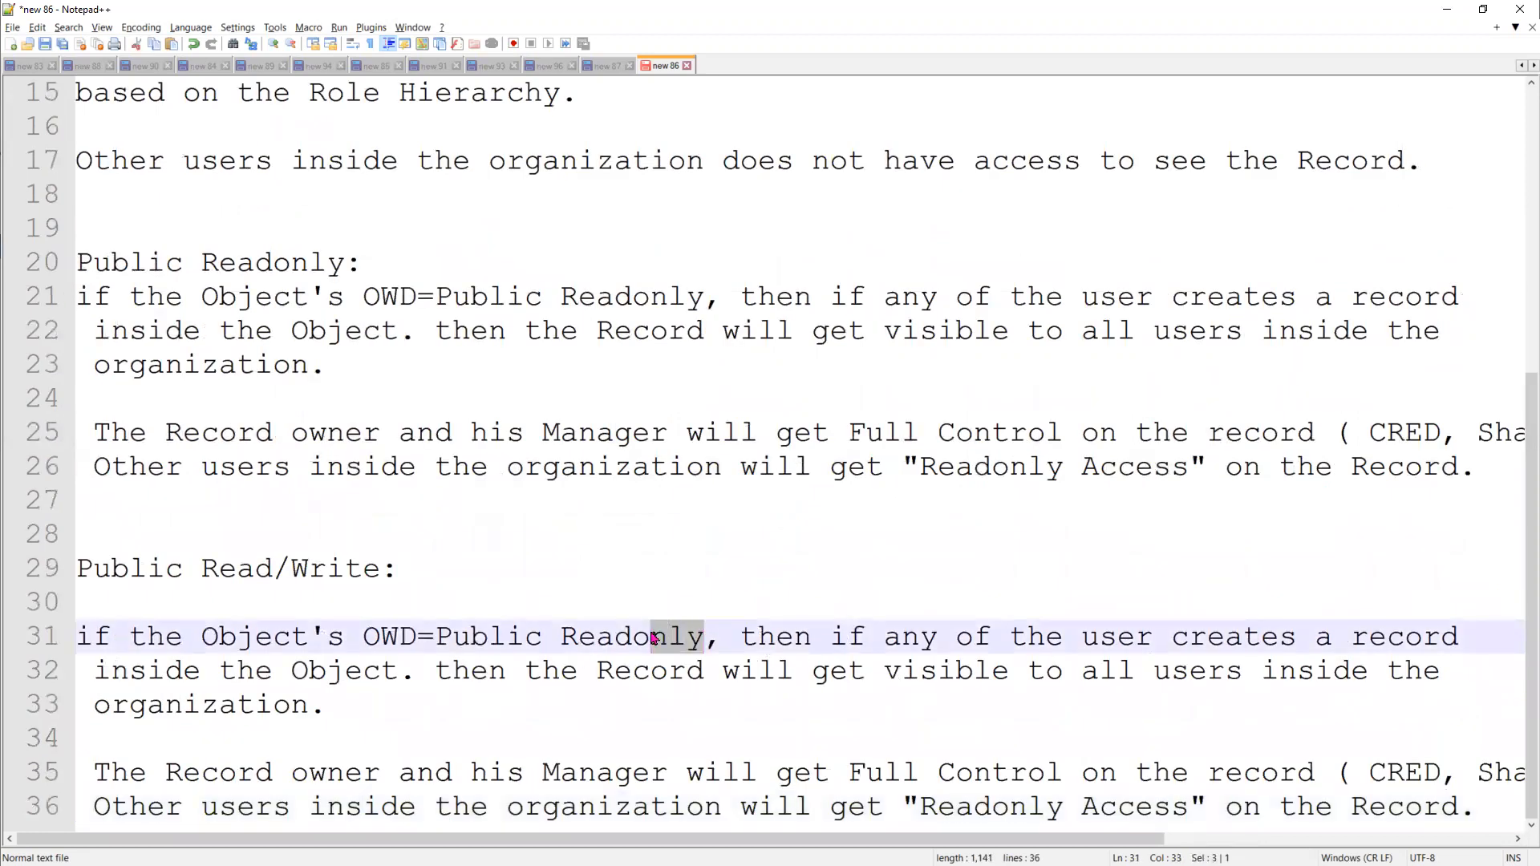
text(/Write)
click(1093, 646)
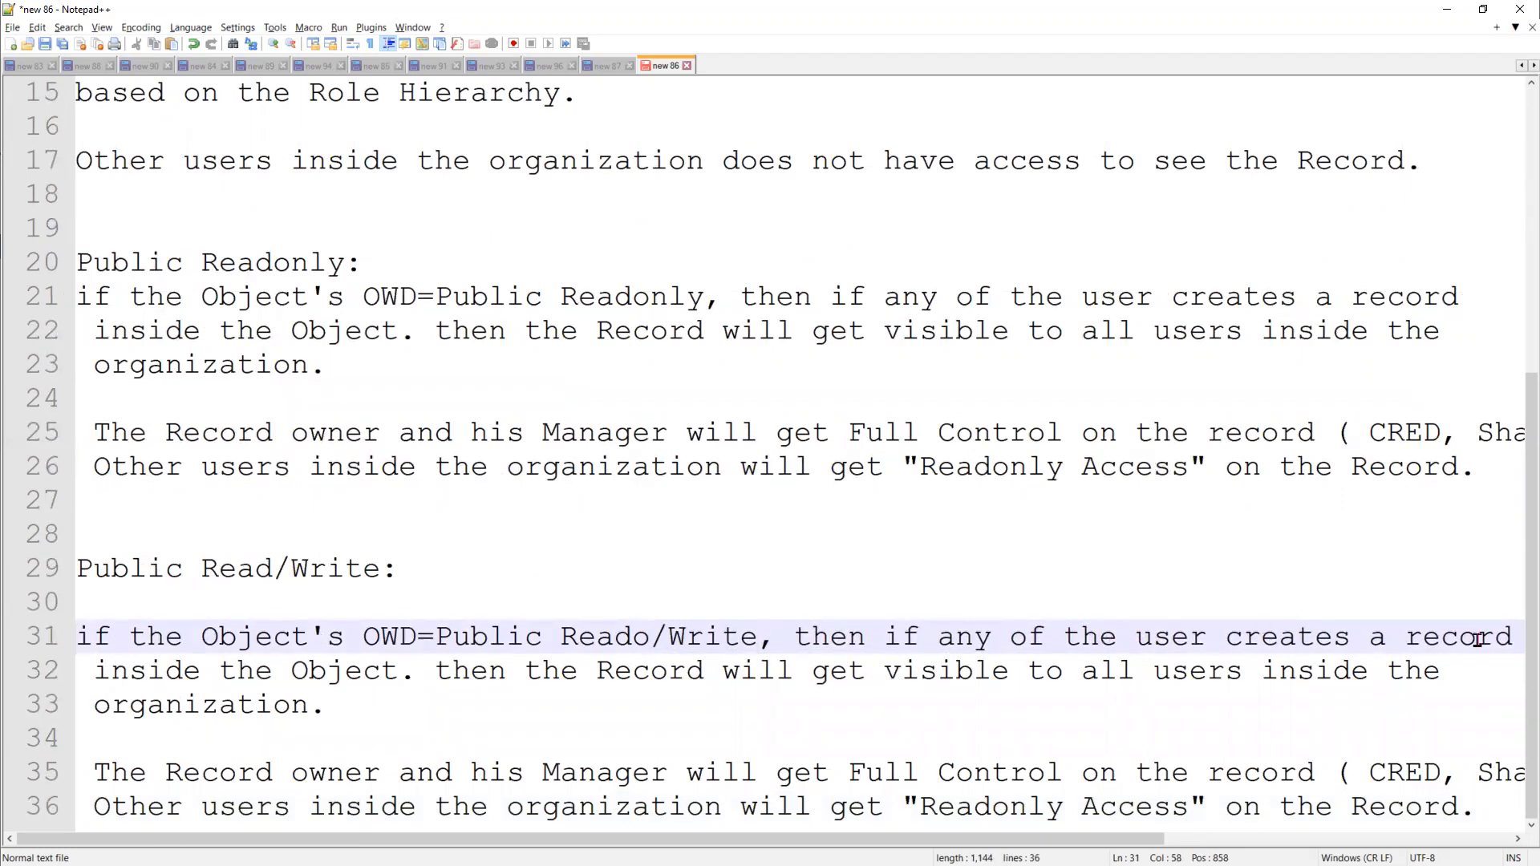
click(359, 676)
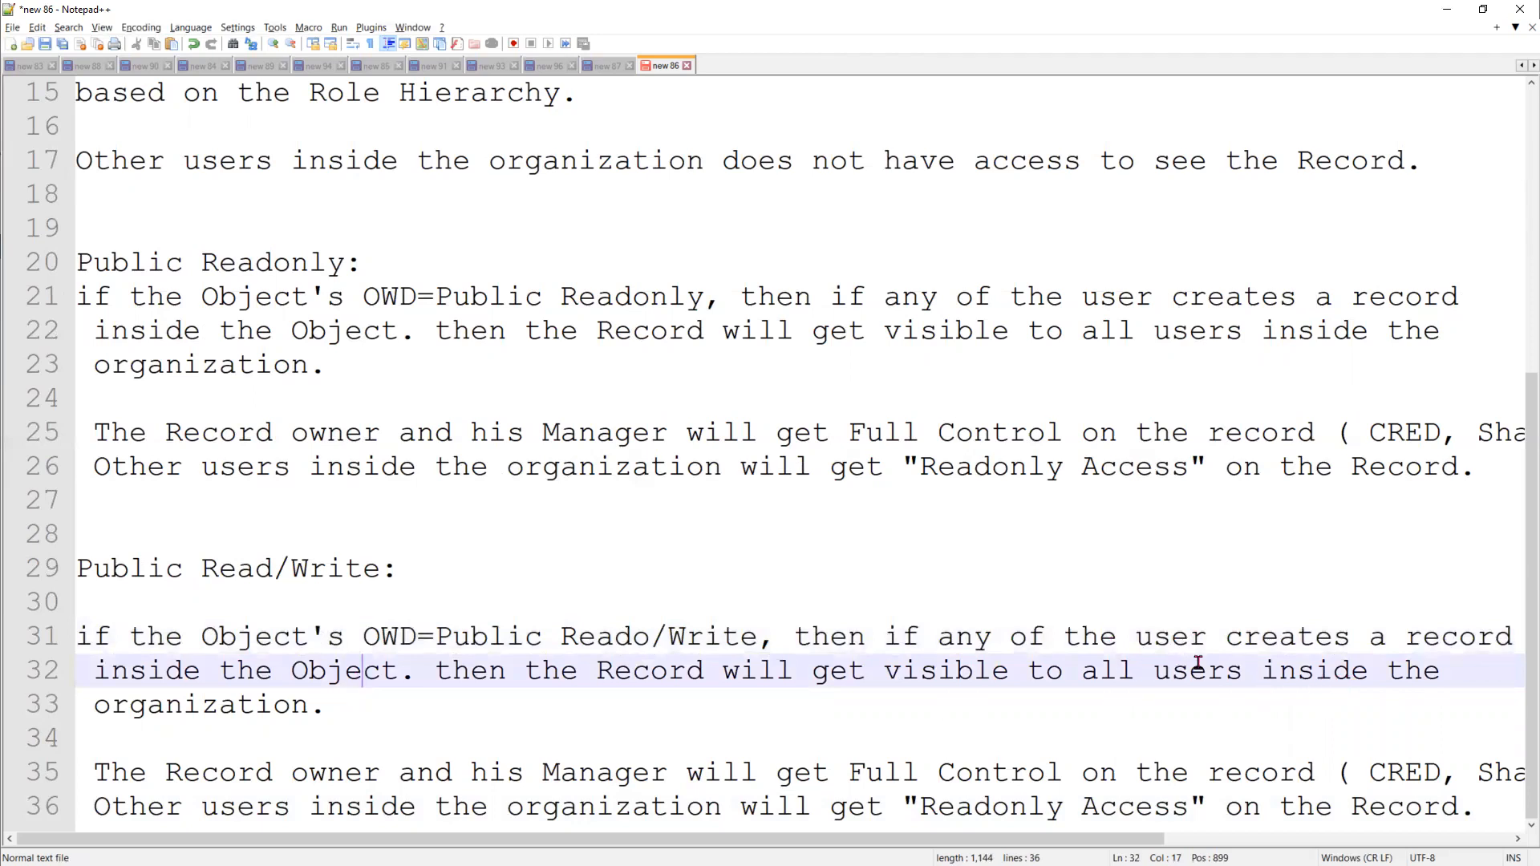
double_click(259, 705)
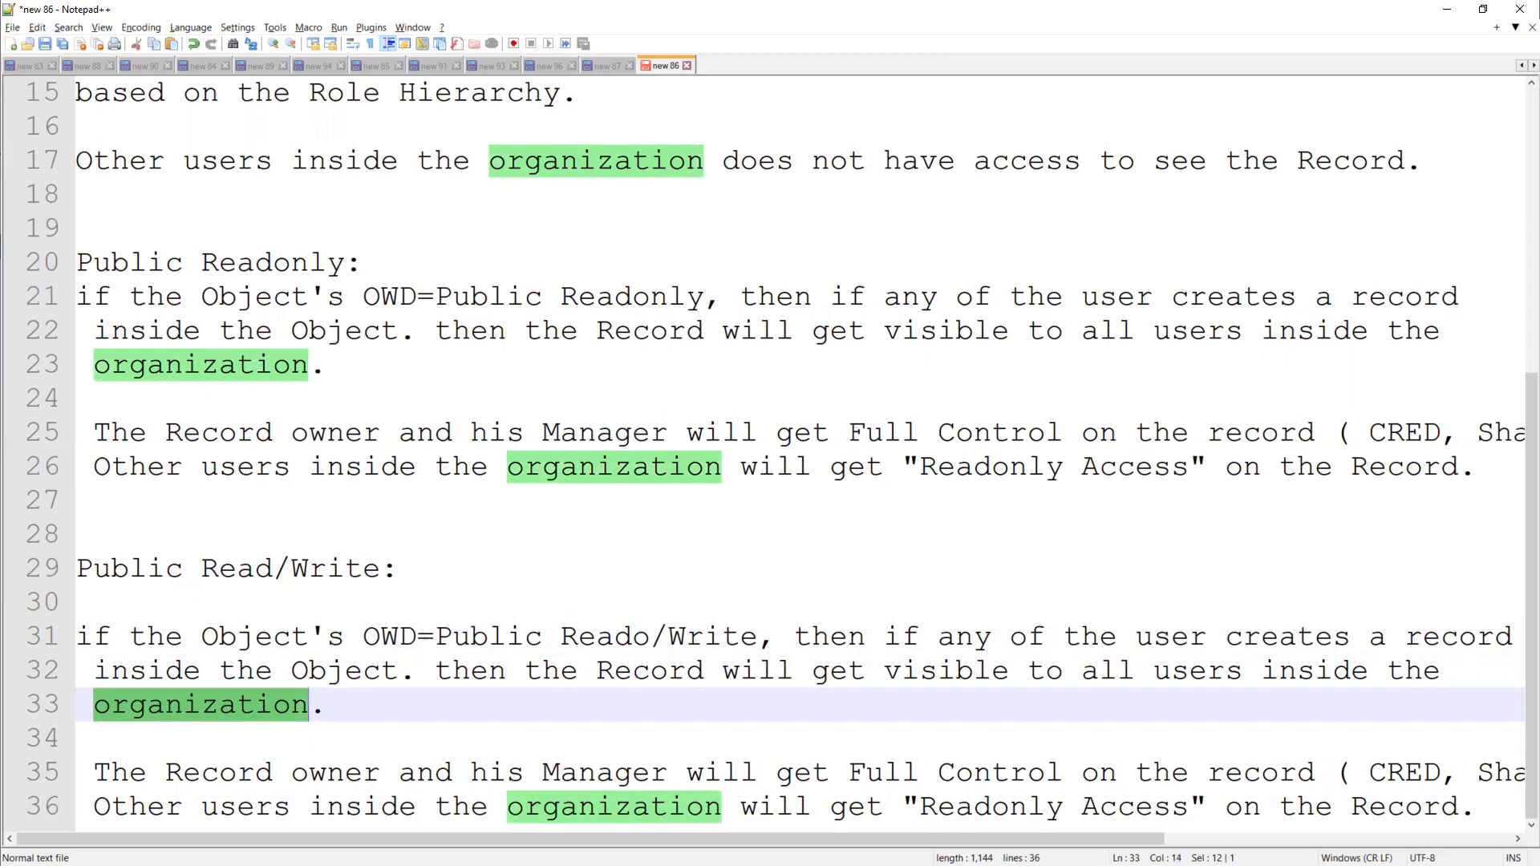
click(564, 772)
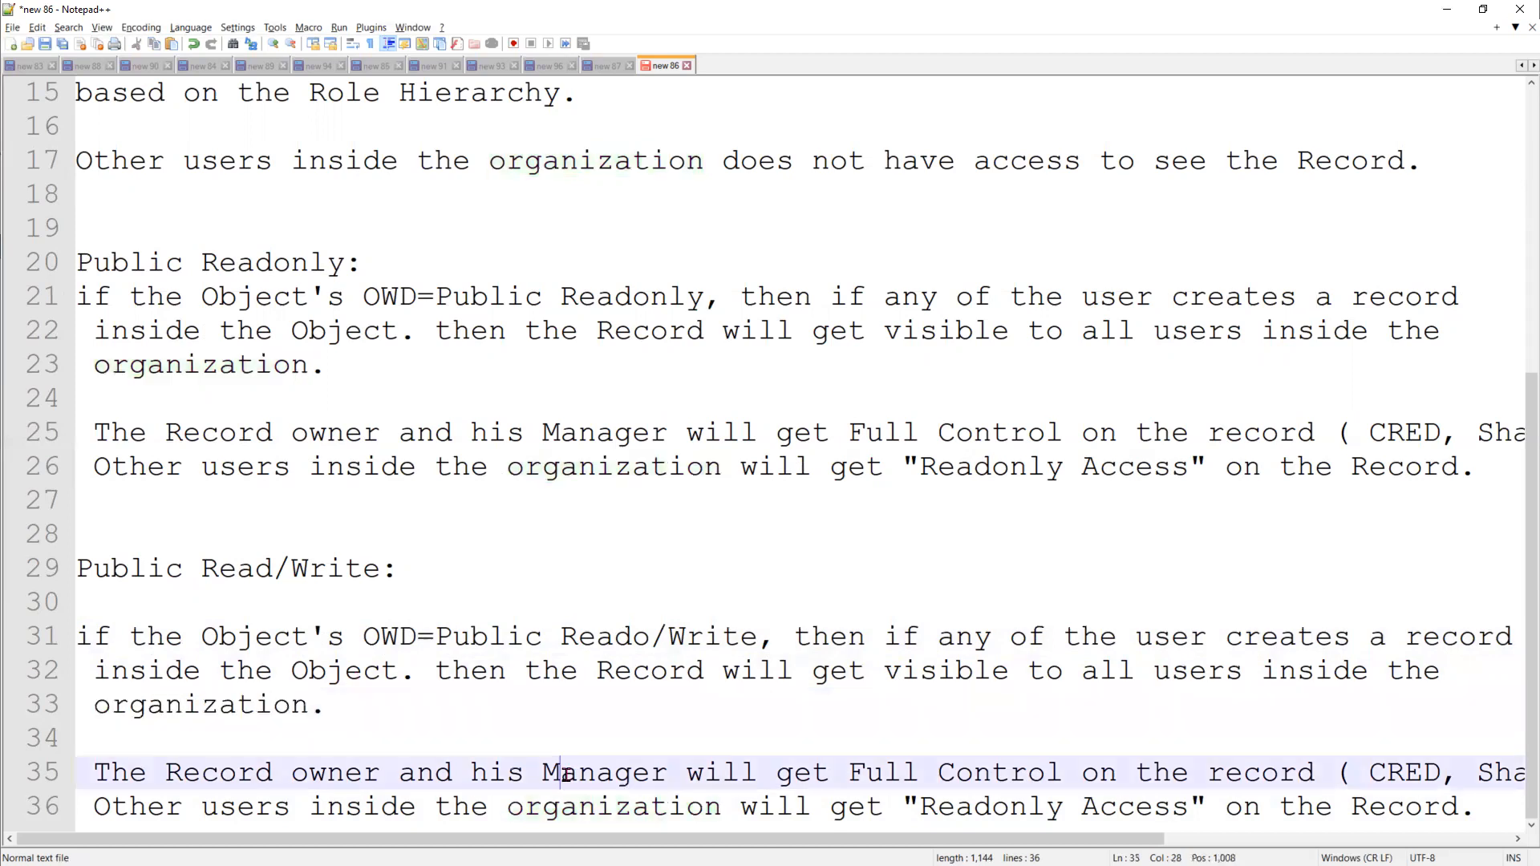
drag(259, 773, 937, 772)
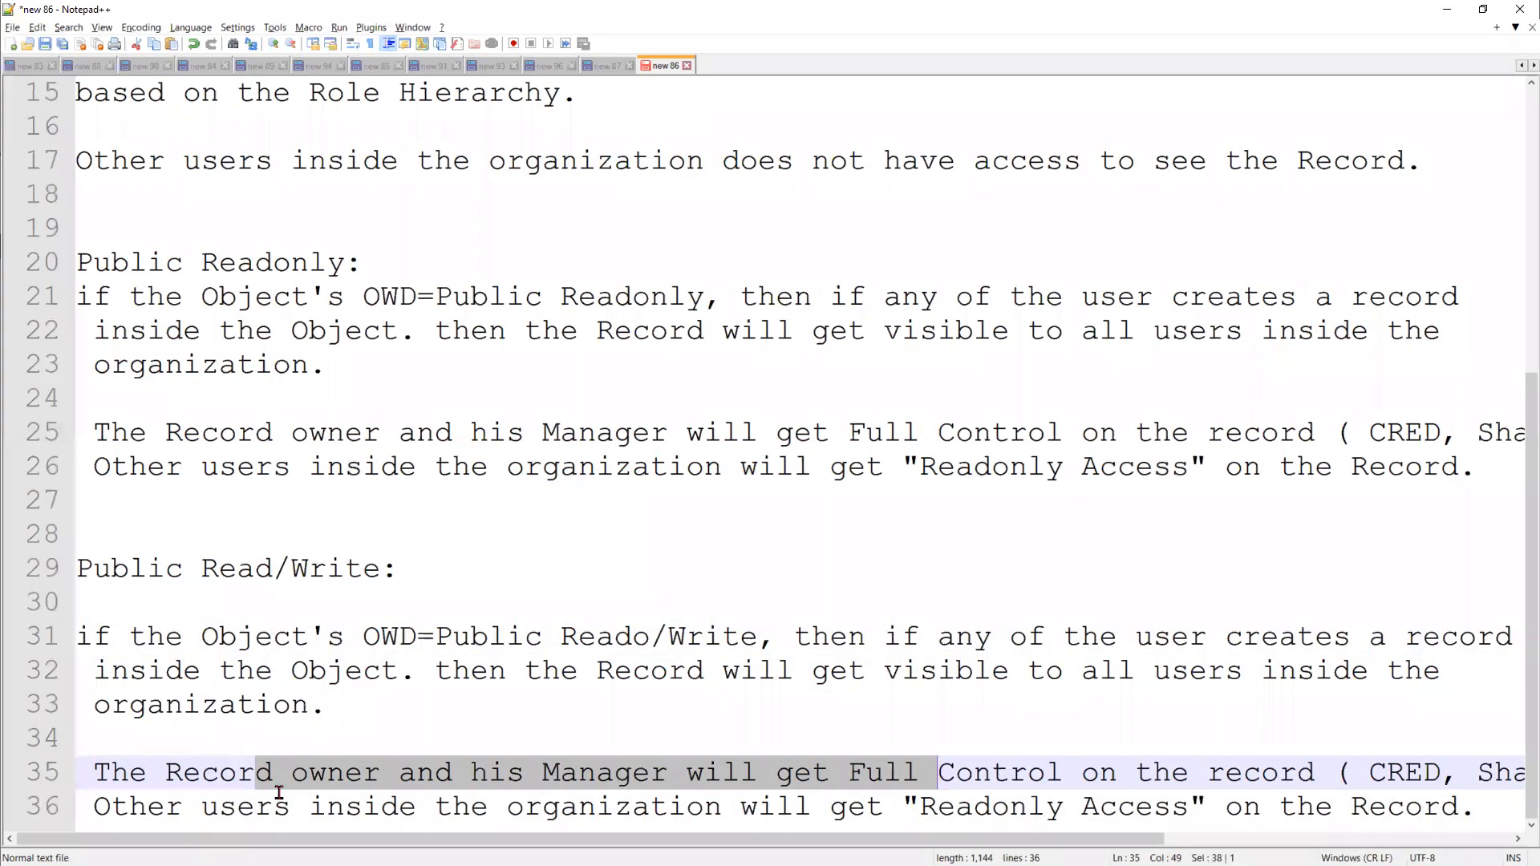
In the last line of the Public Read/Write description, change the other users' access to "Read/Write Access"
double_click(1145, 811)
key(Left)
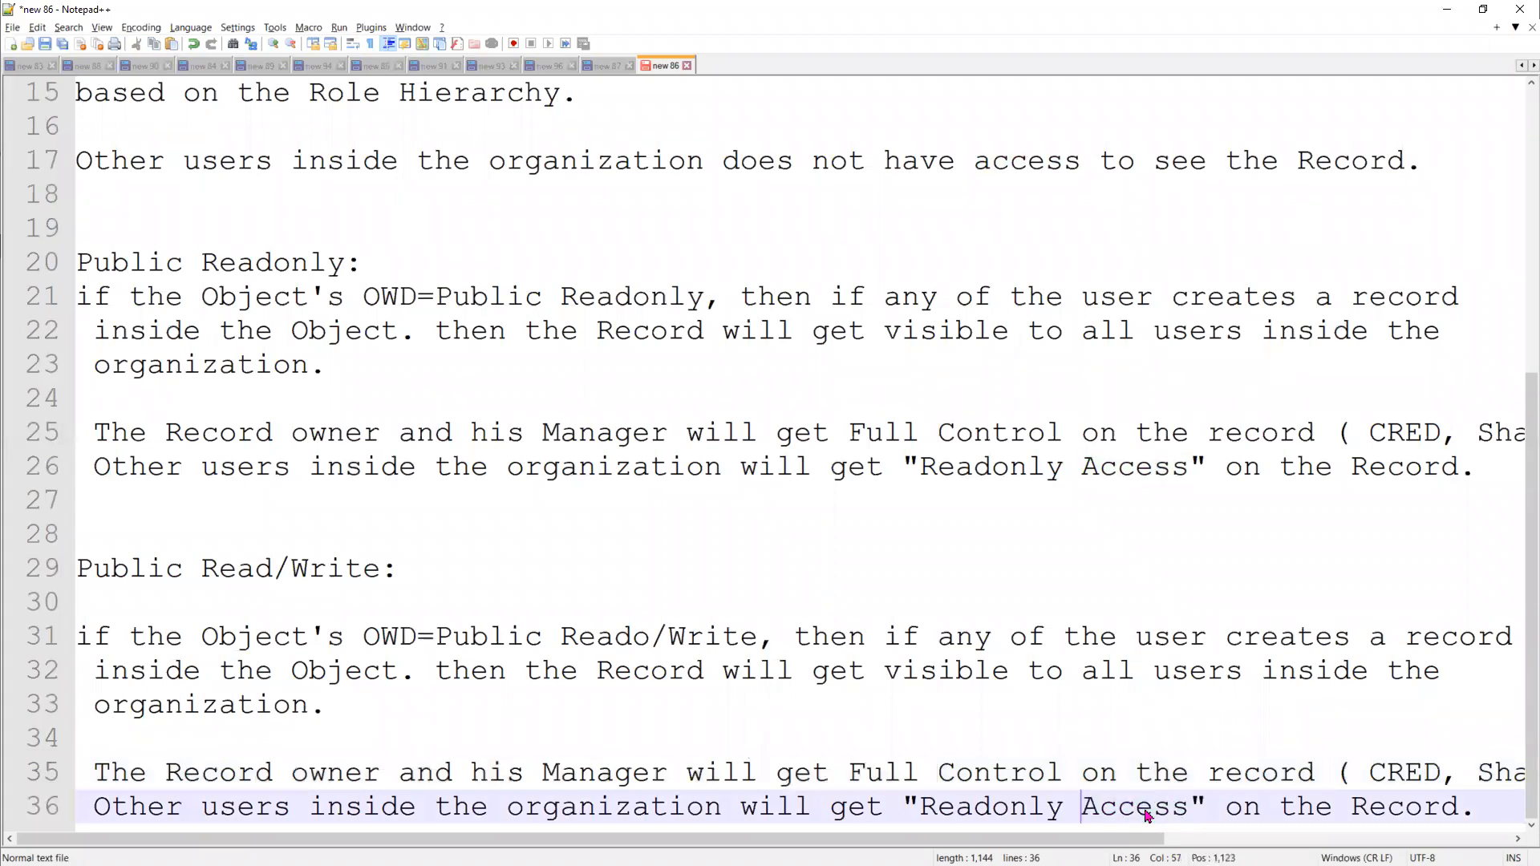
key(BackSpace)
key(BackSpace)
key(BackSpace)
key(BackSpace)
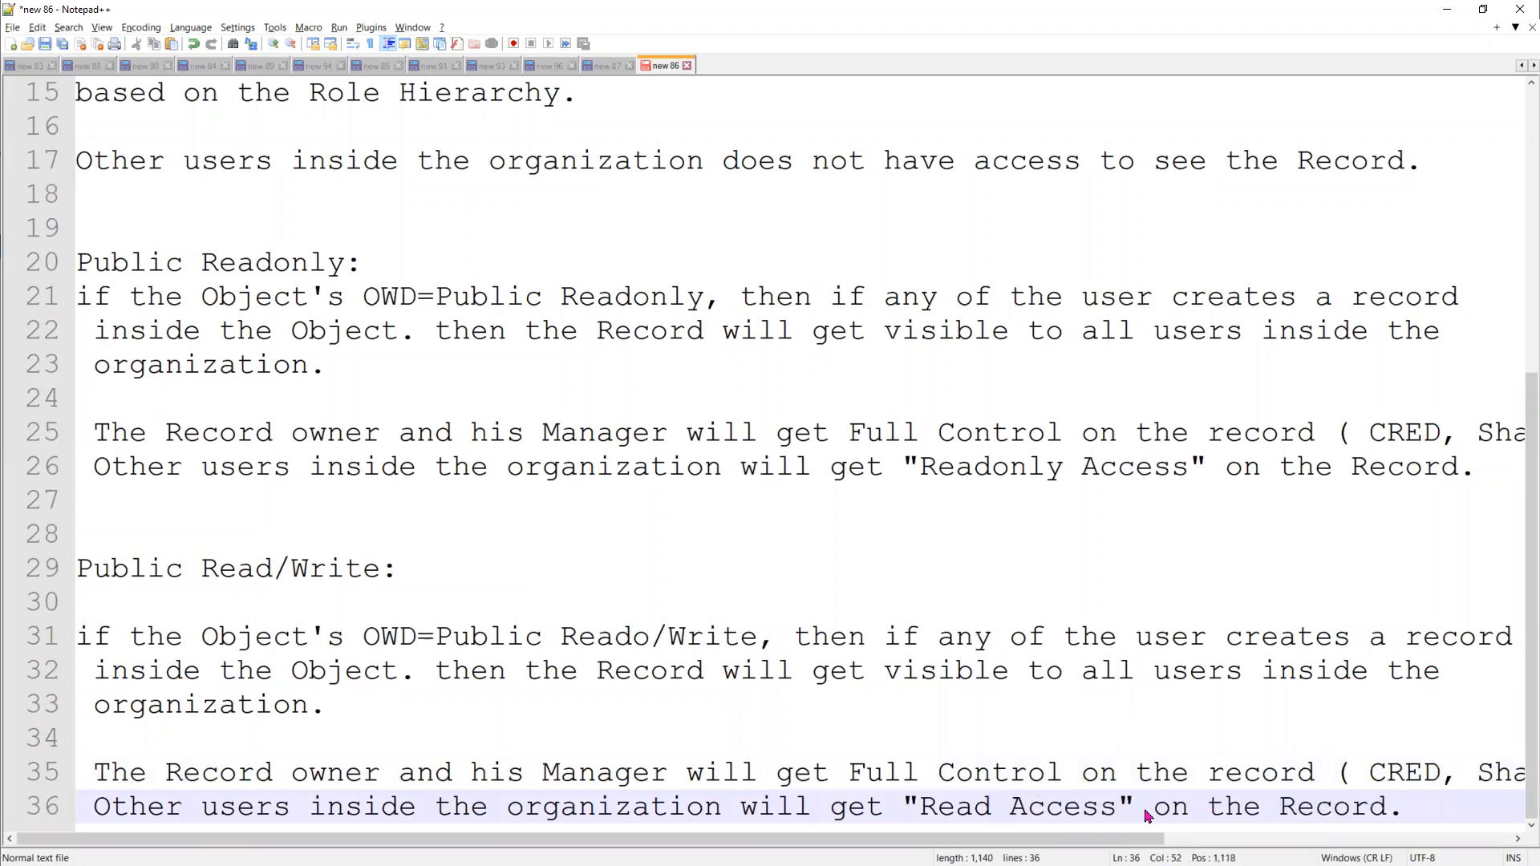
text(/Write)
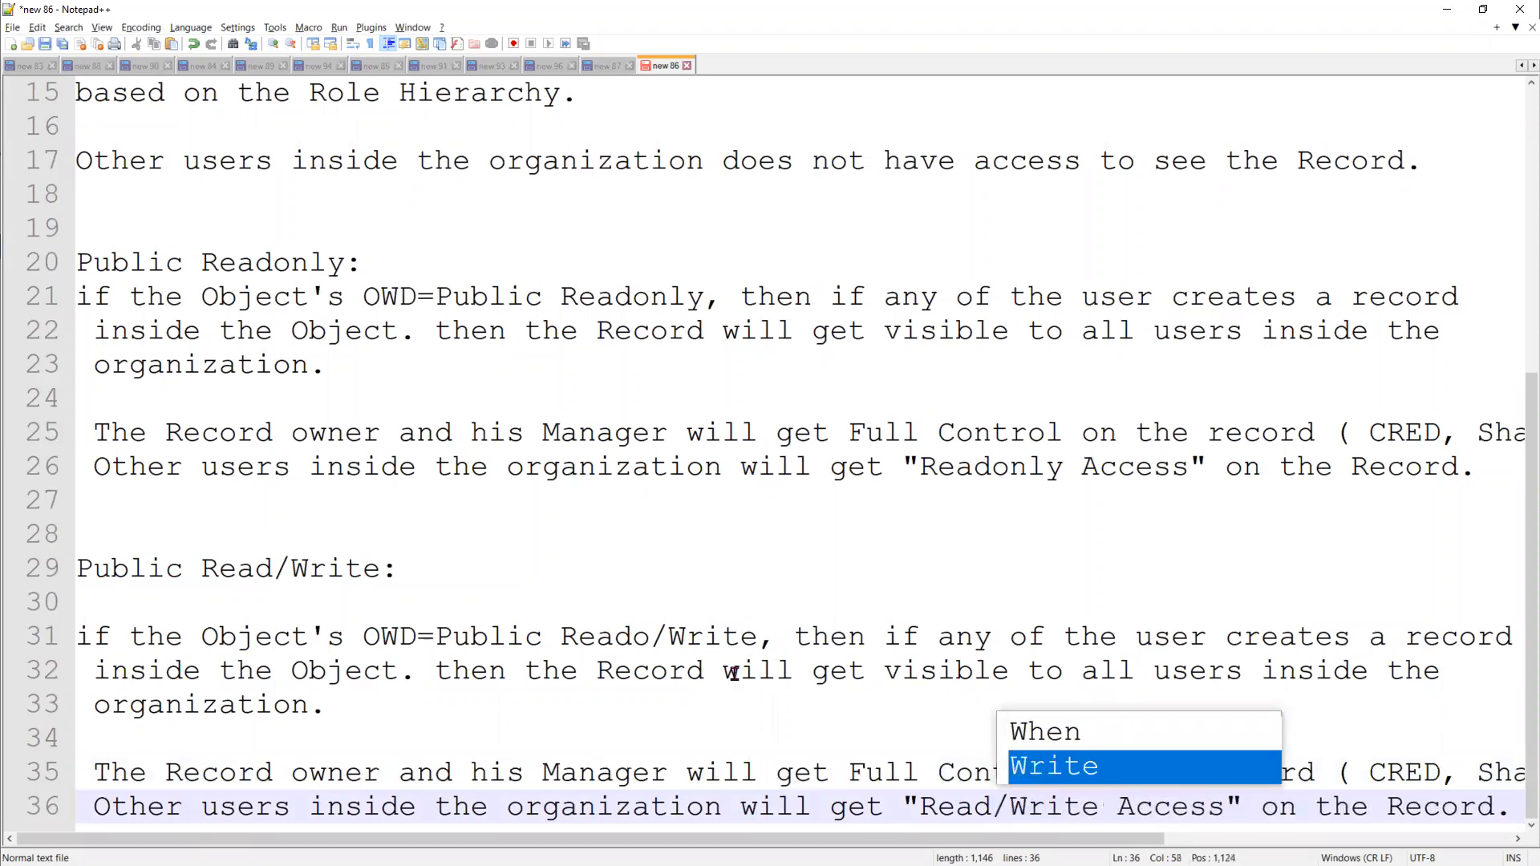
Review the finished notes, comparing the Private section with the Public Readonly section
click(561, 704)
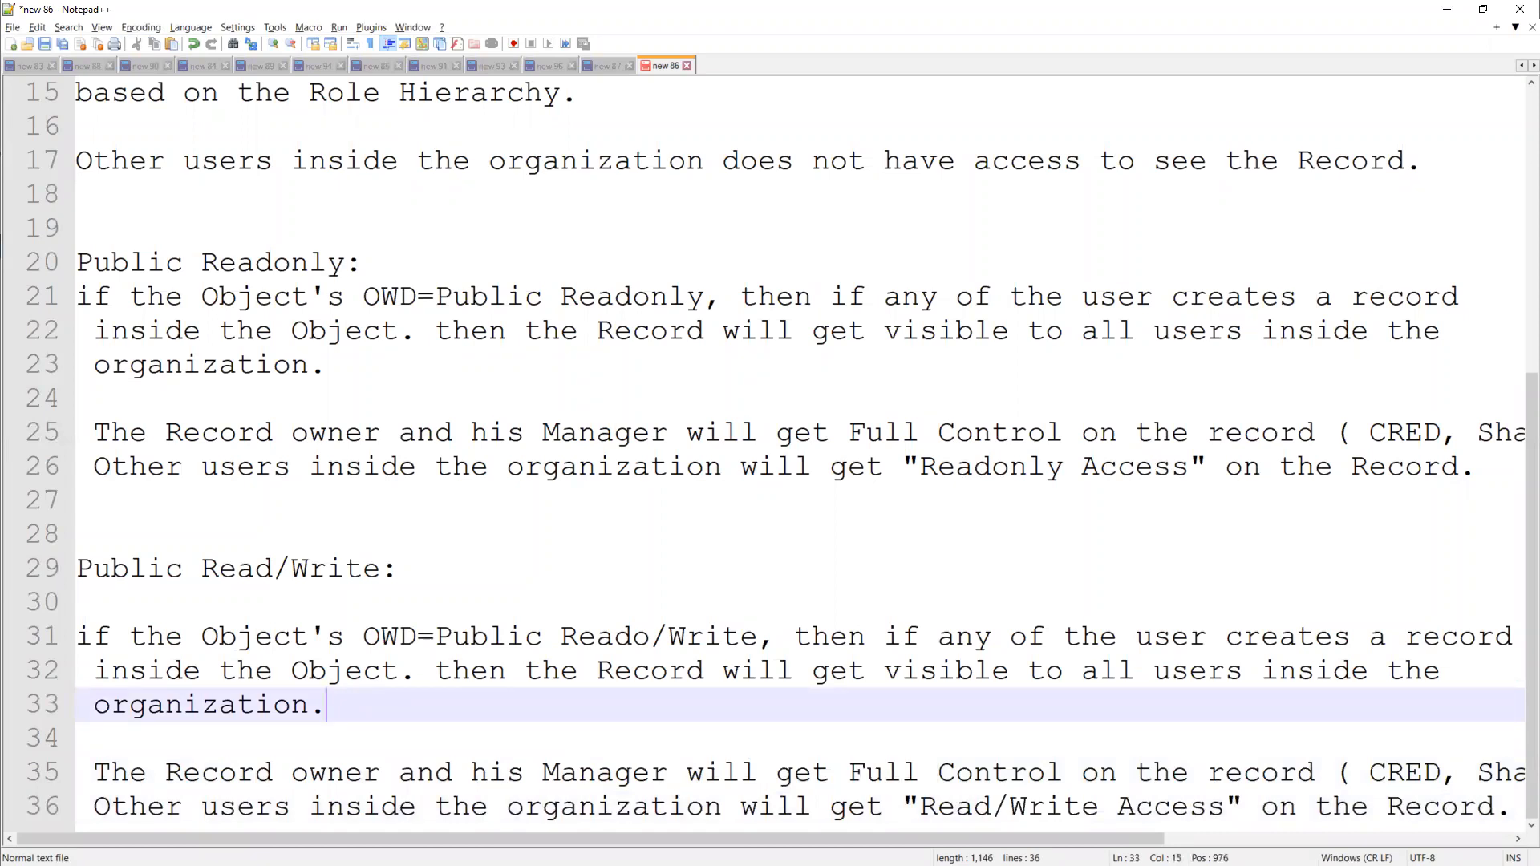
scroll(355, 359, up, 4)
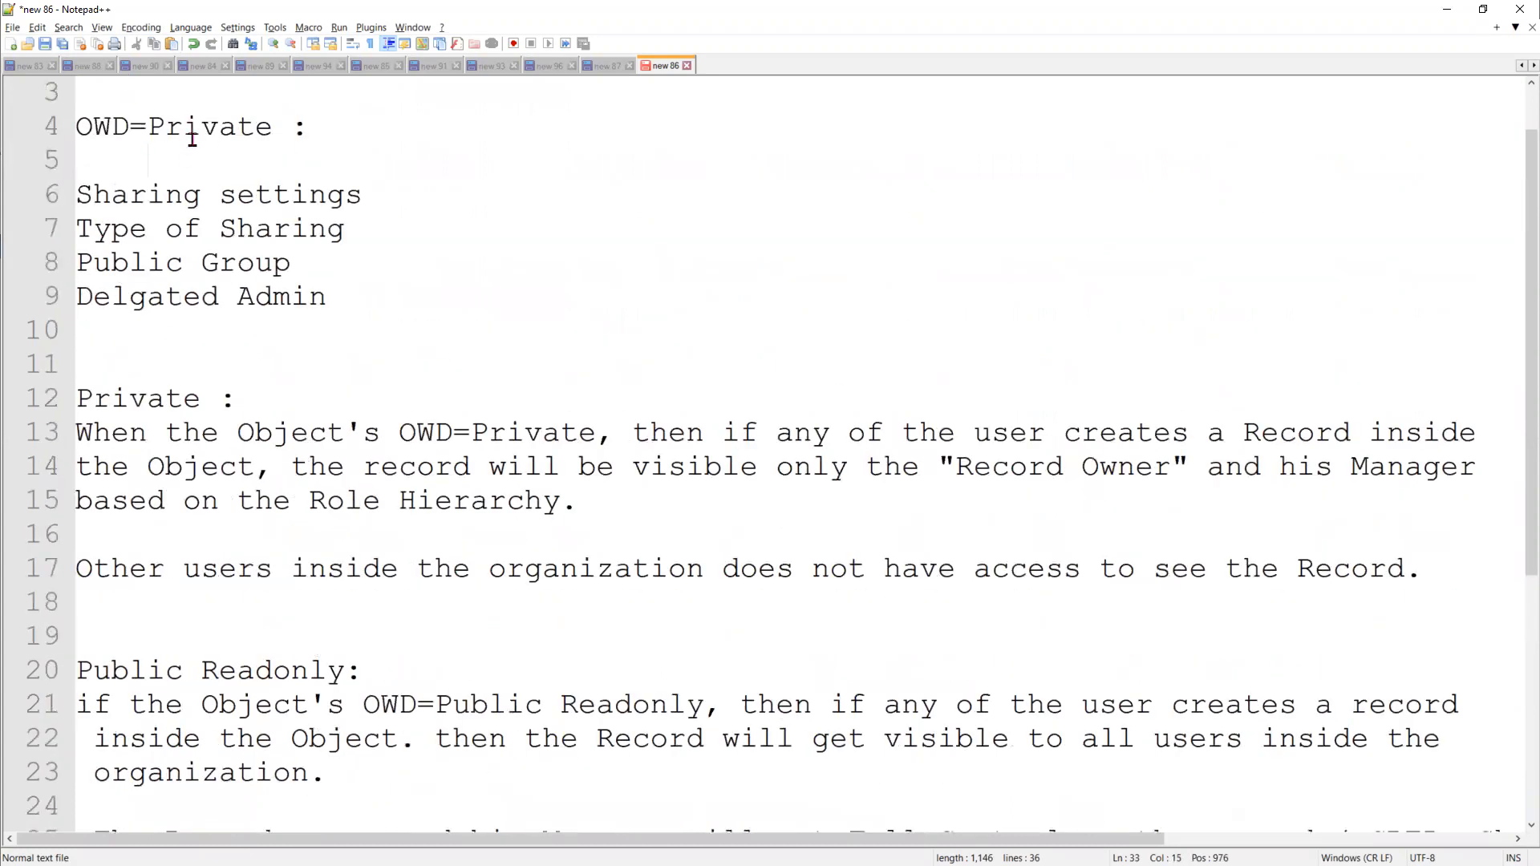
double_click(193, 138)
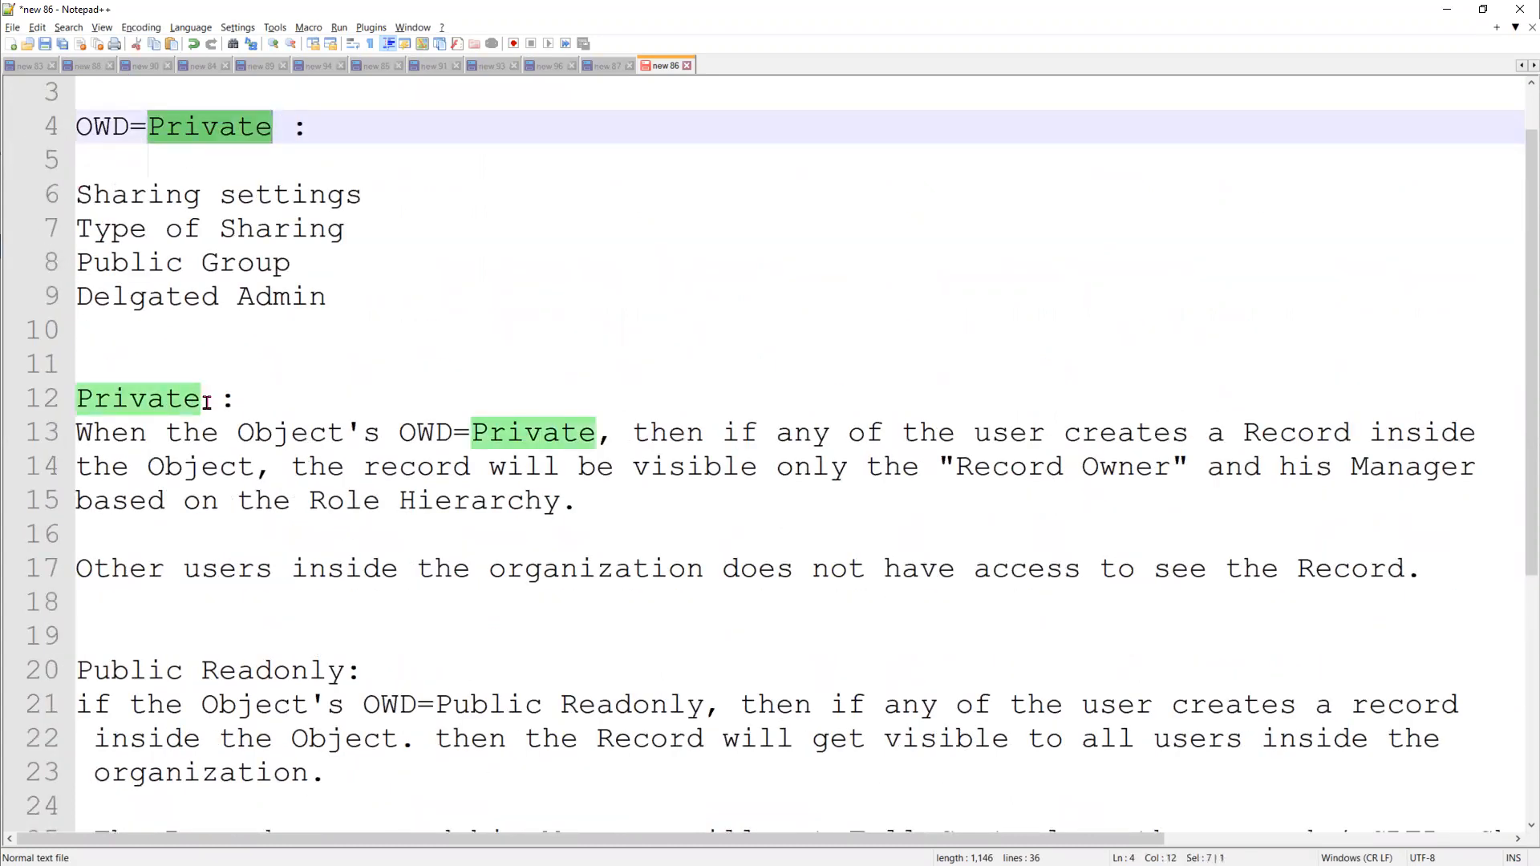
scroll(242, 501, down, 2)
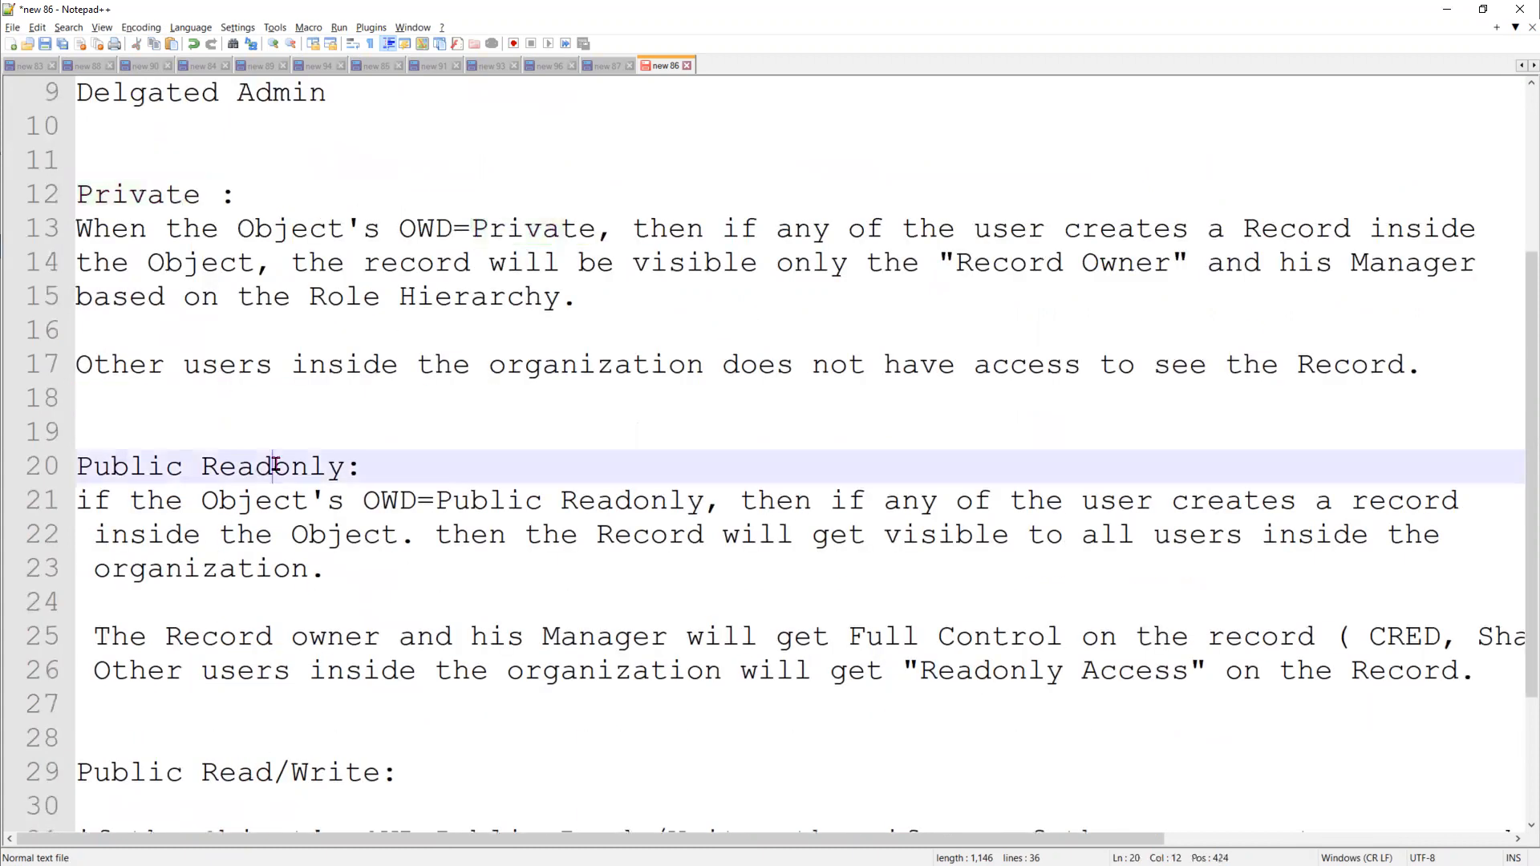
double_click(321, 469)
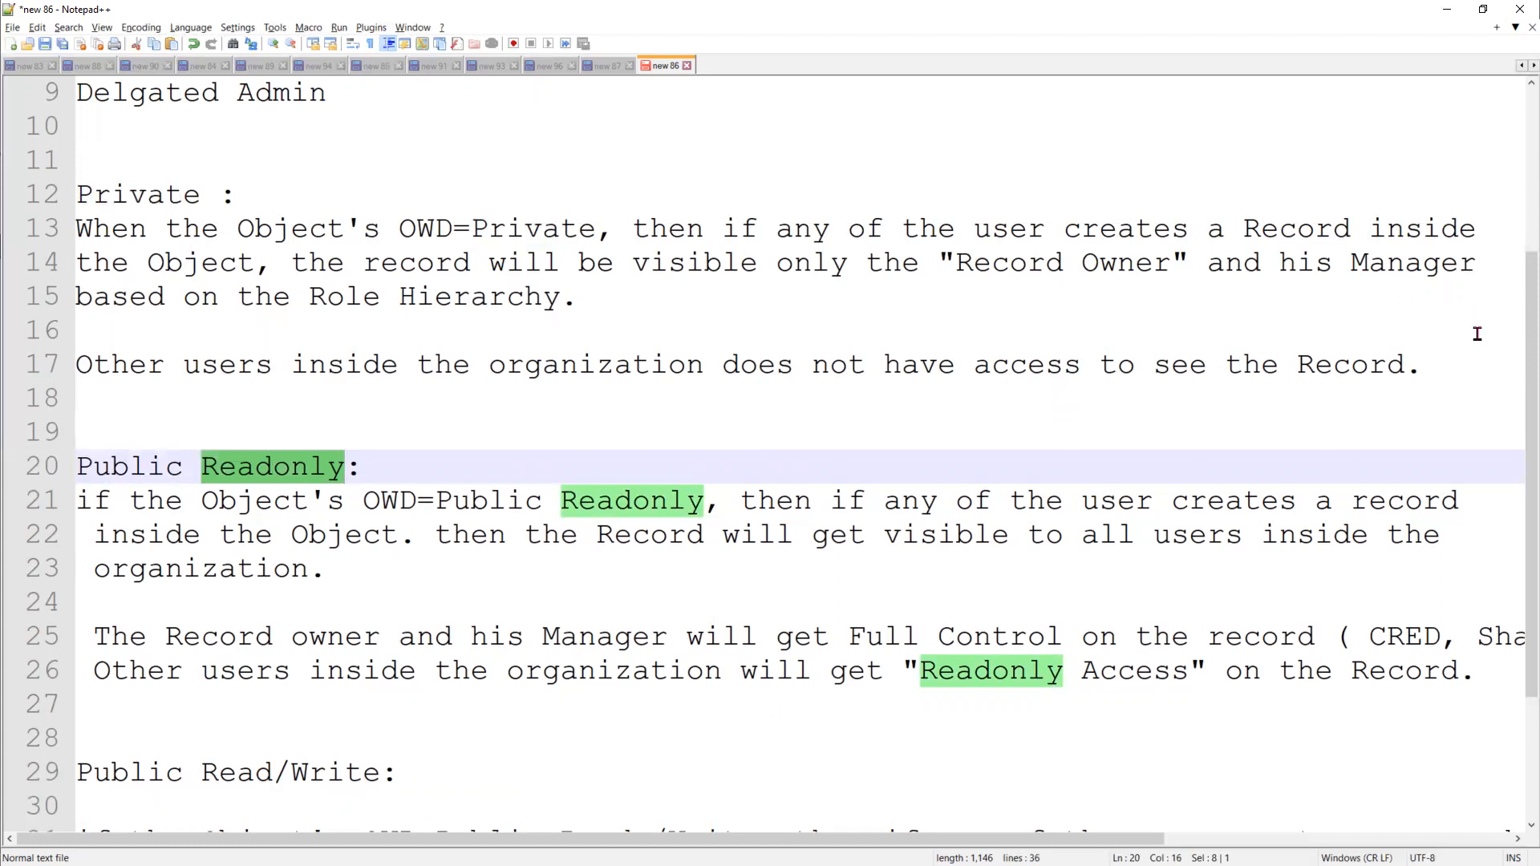
drag(1459, 364, 58, 202)
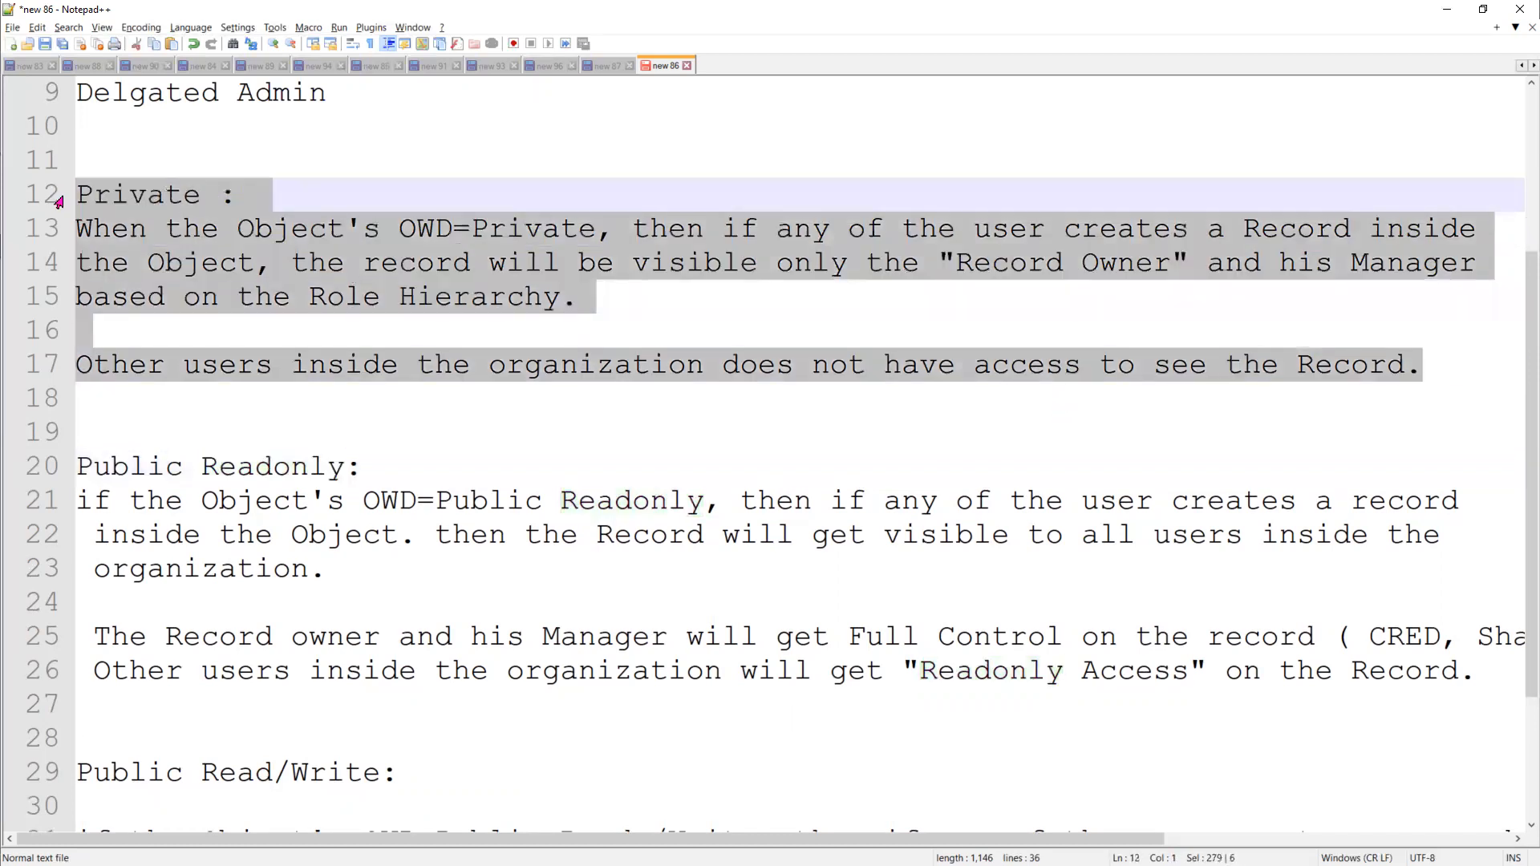
double_click(293, 472)
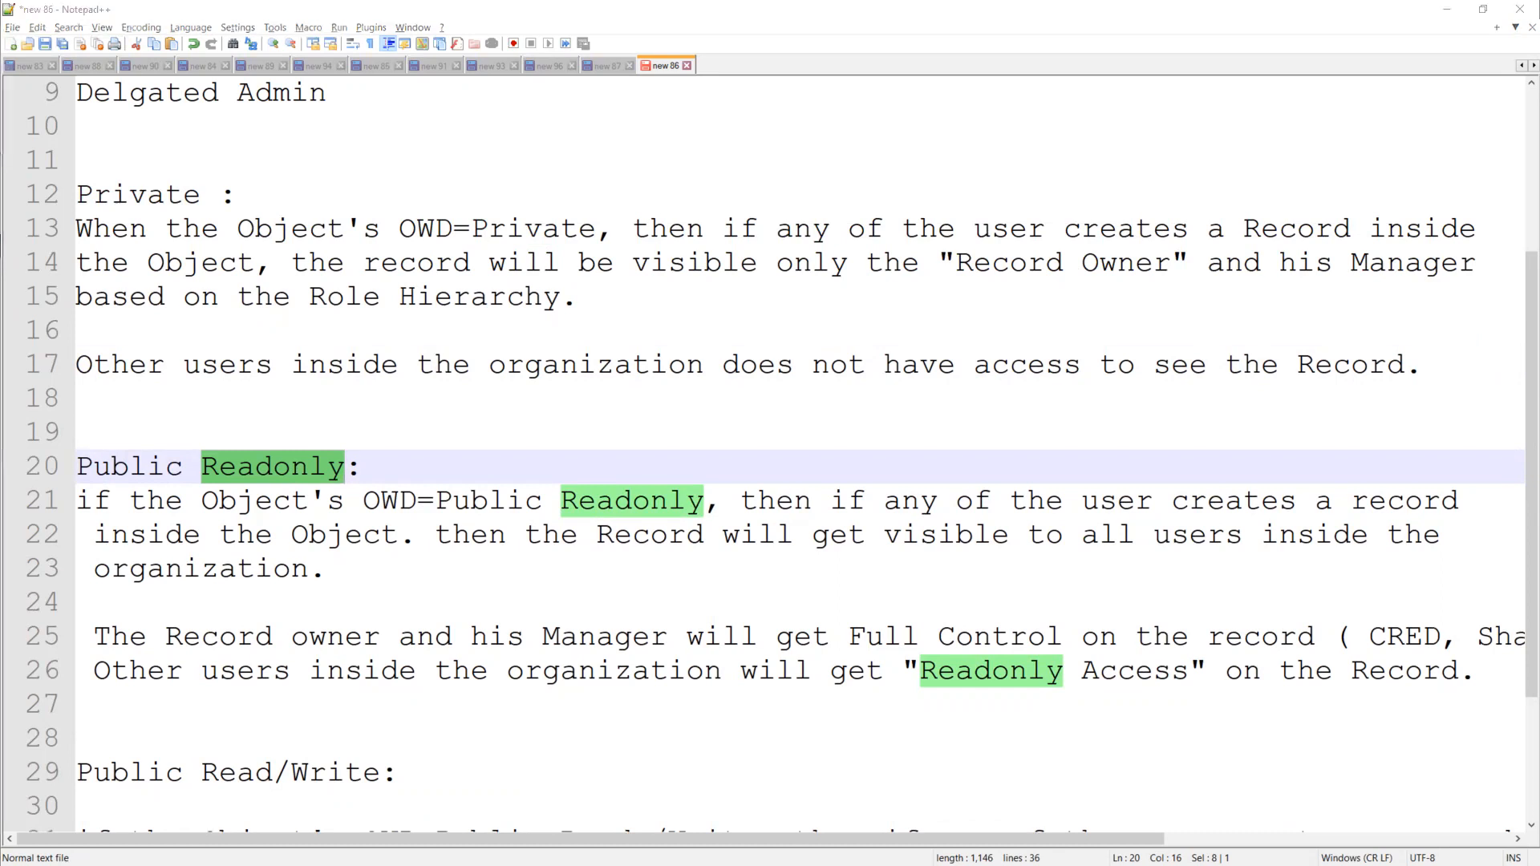
scroll(340, 358, up, 2)
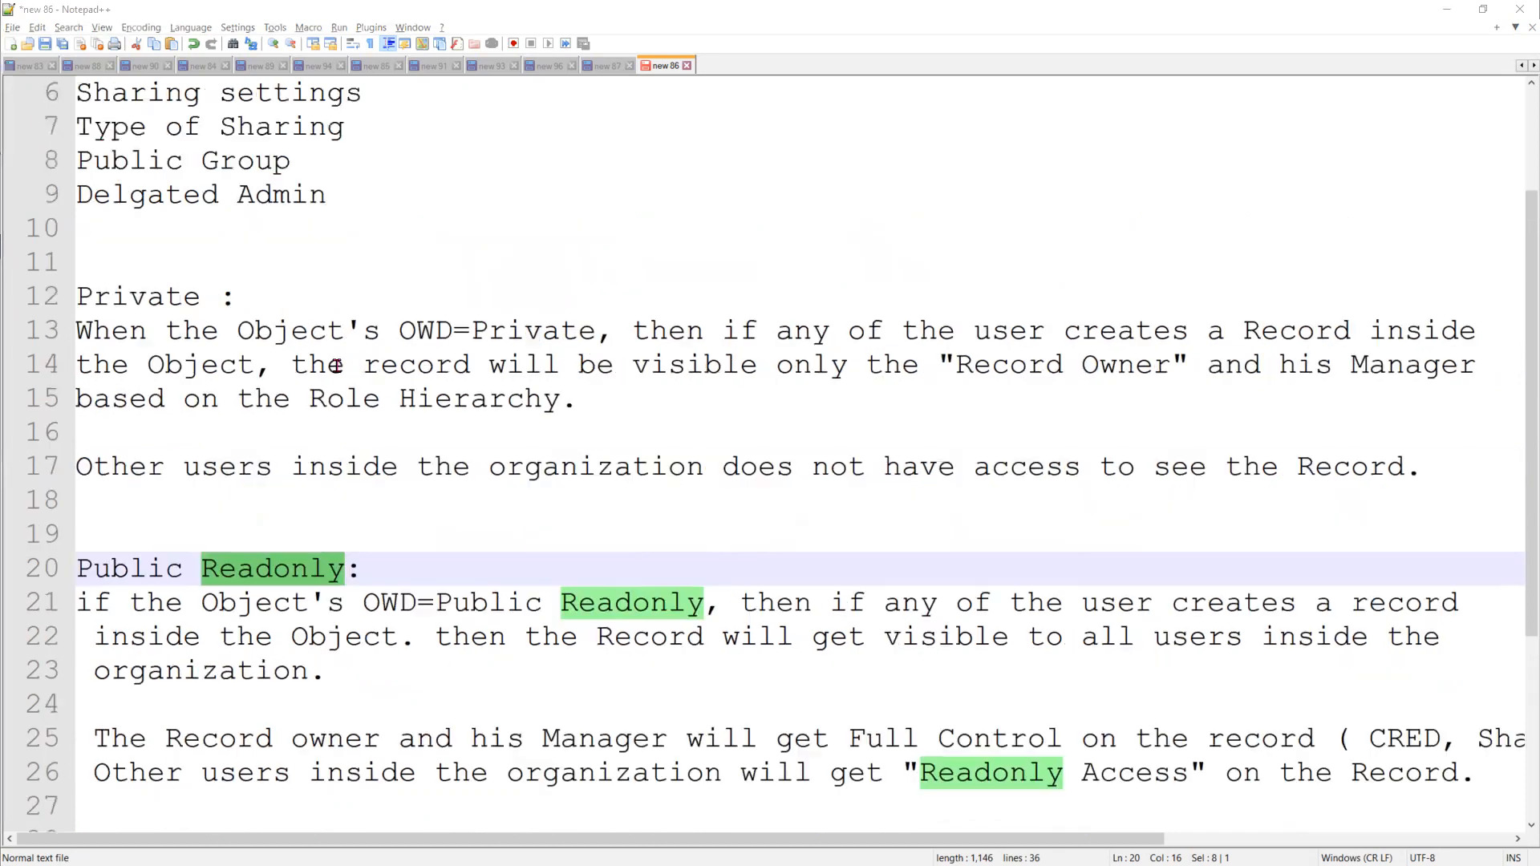
double_click(91, 411)
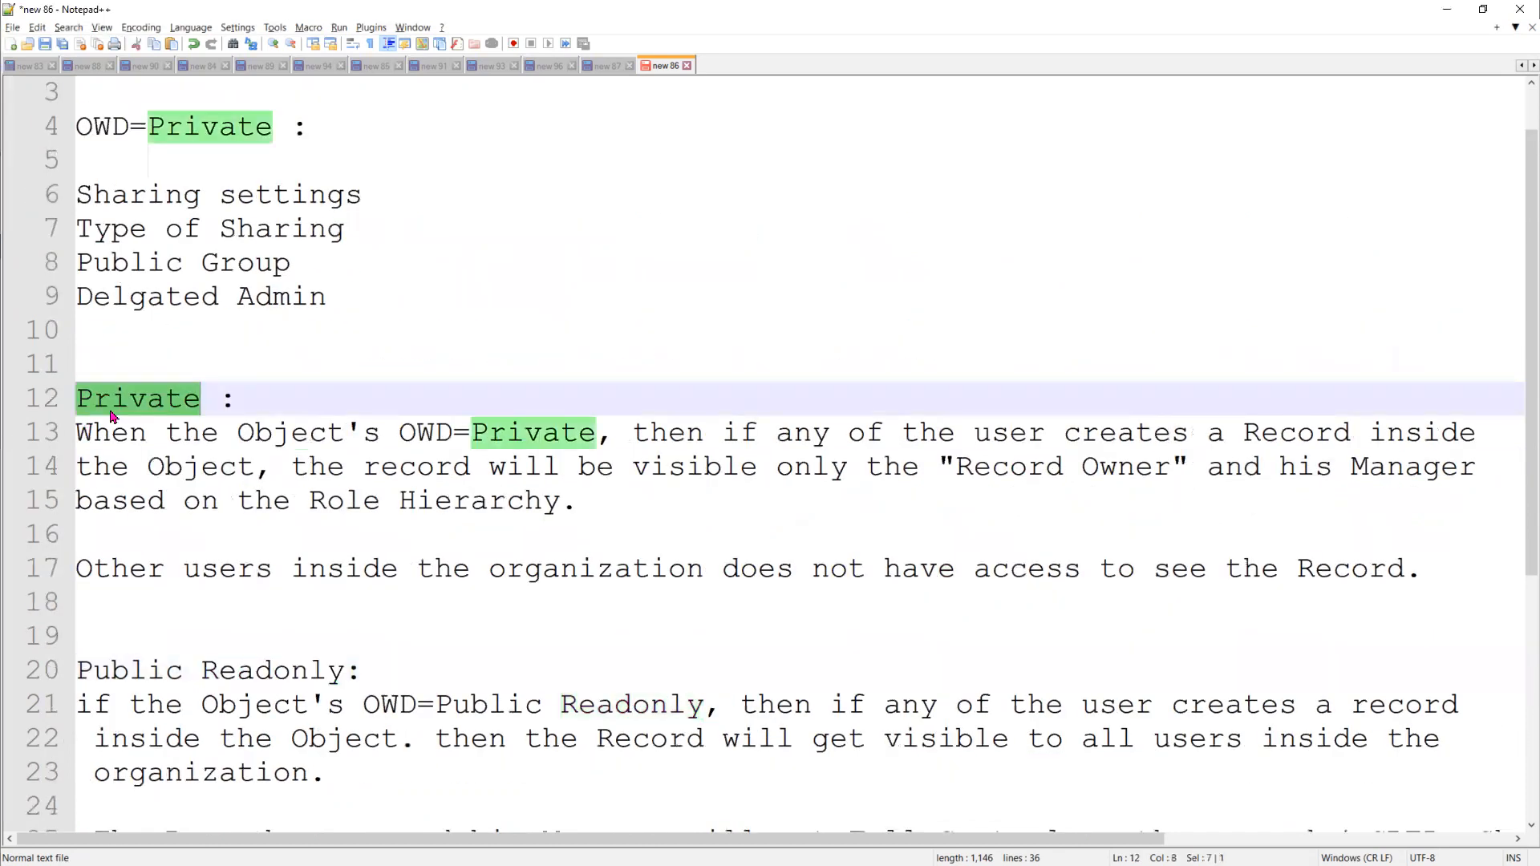
Add three new lines after the last line of the Public Read/Write description at the end of the notes
scroll(225, 563, down, 2)
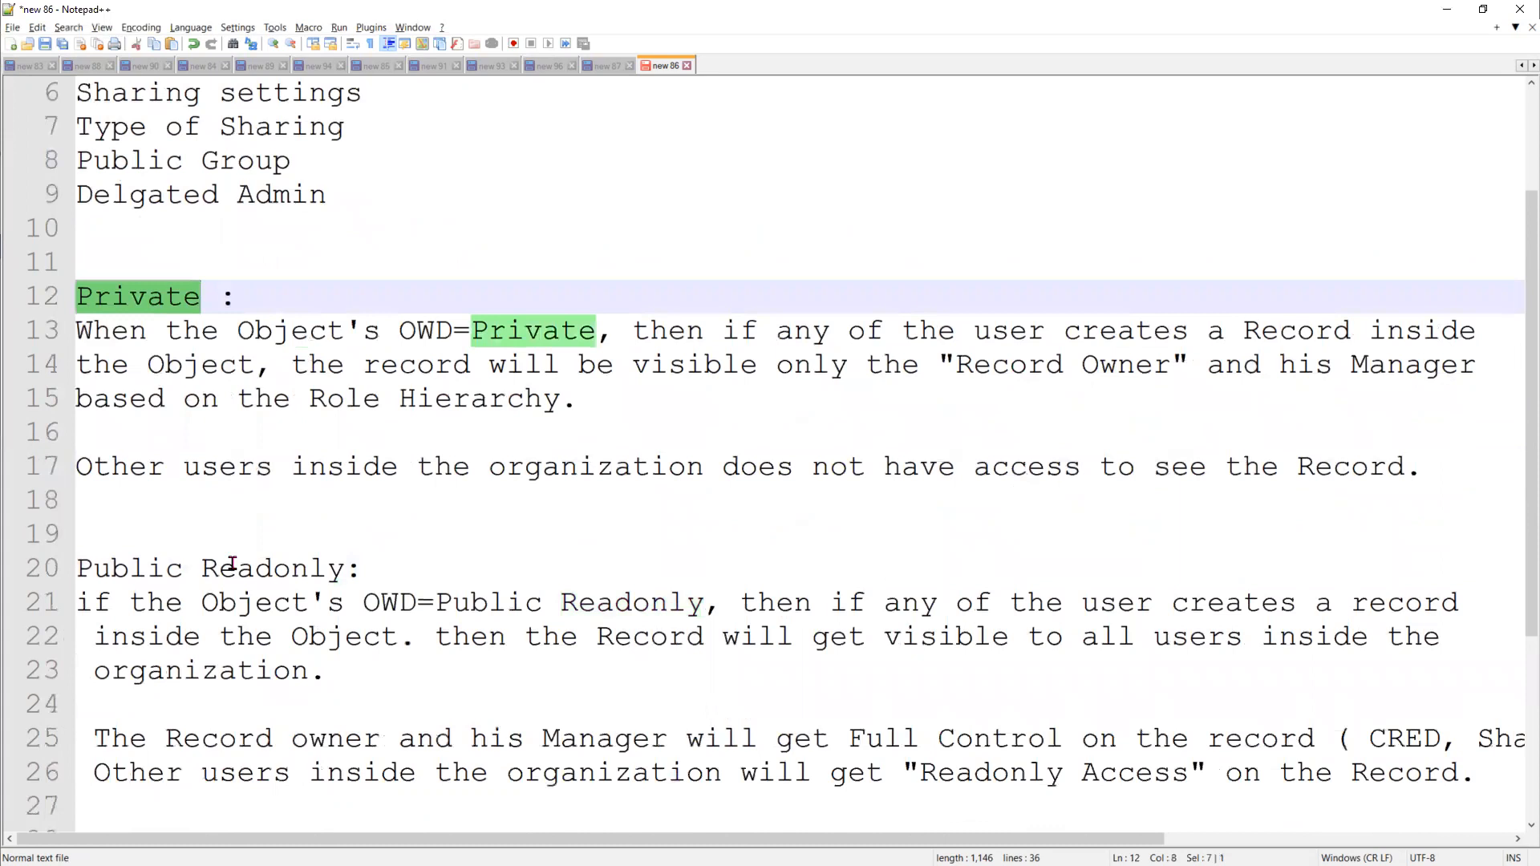
scroll(228, 563, down, 2)
scroll(207, 589, up, 2)
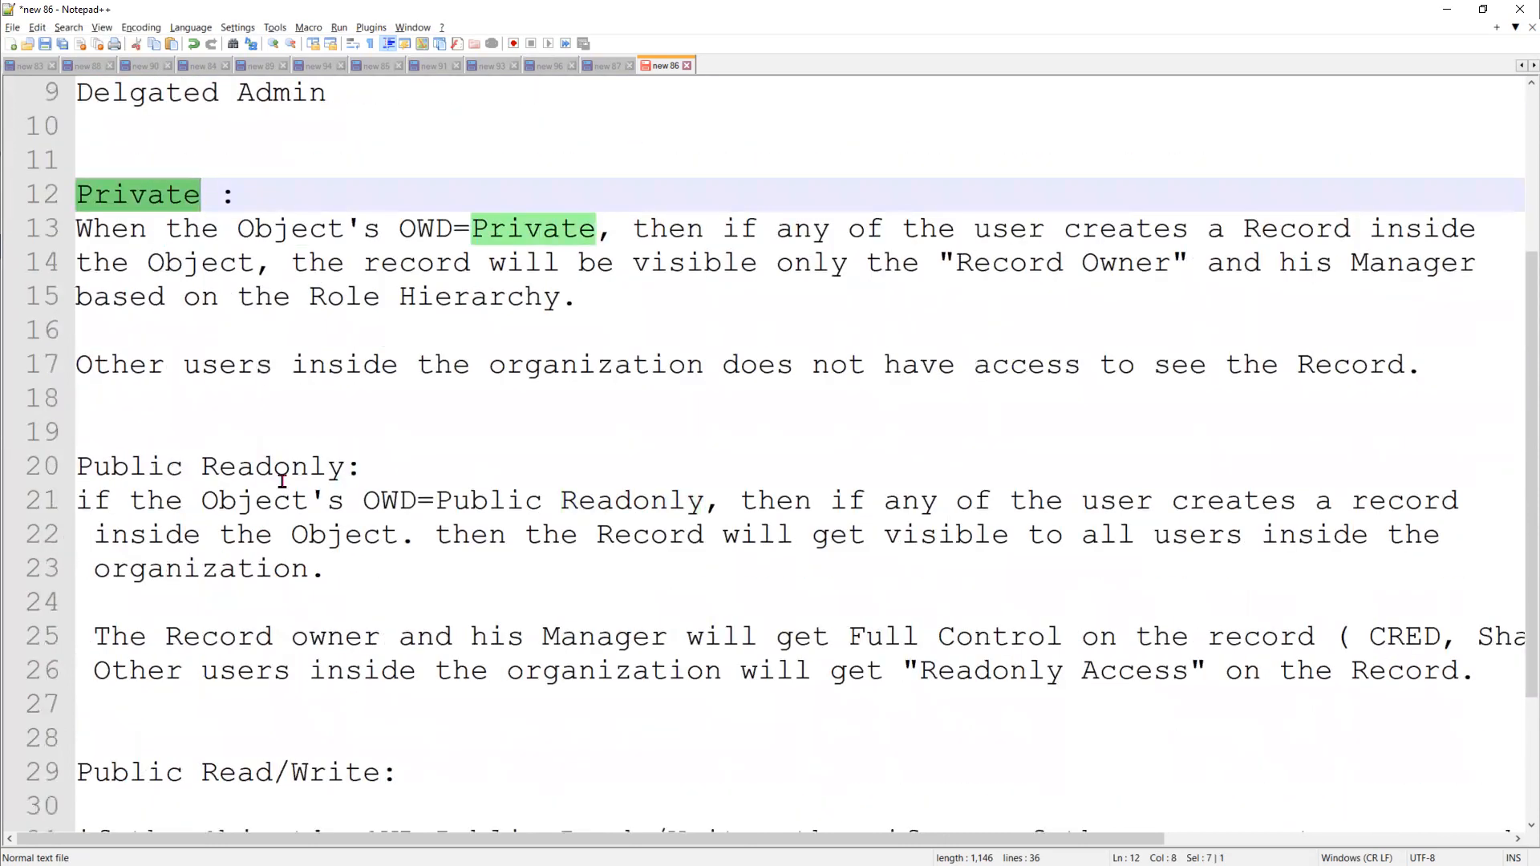
scroll(217, 564, down, 2)
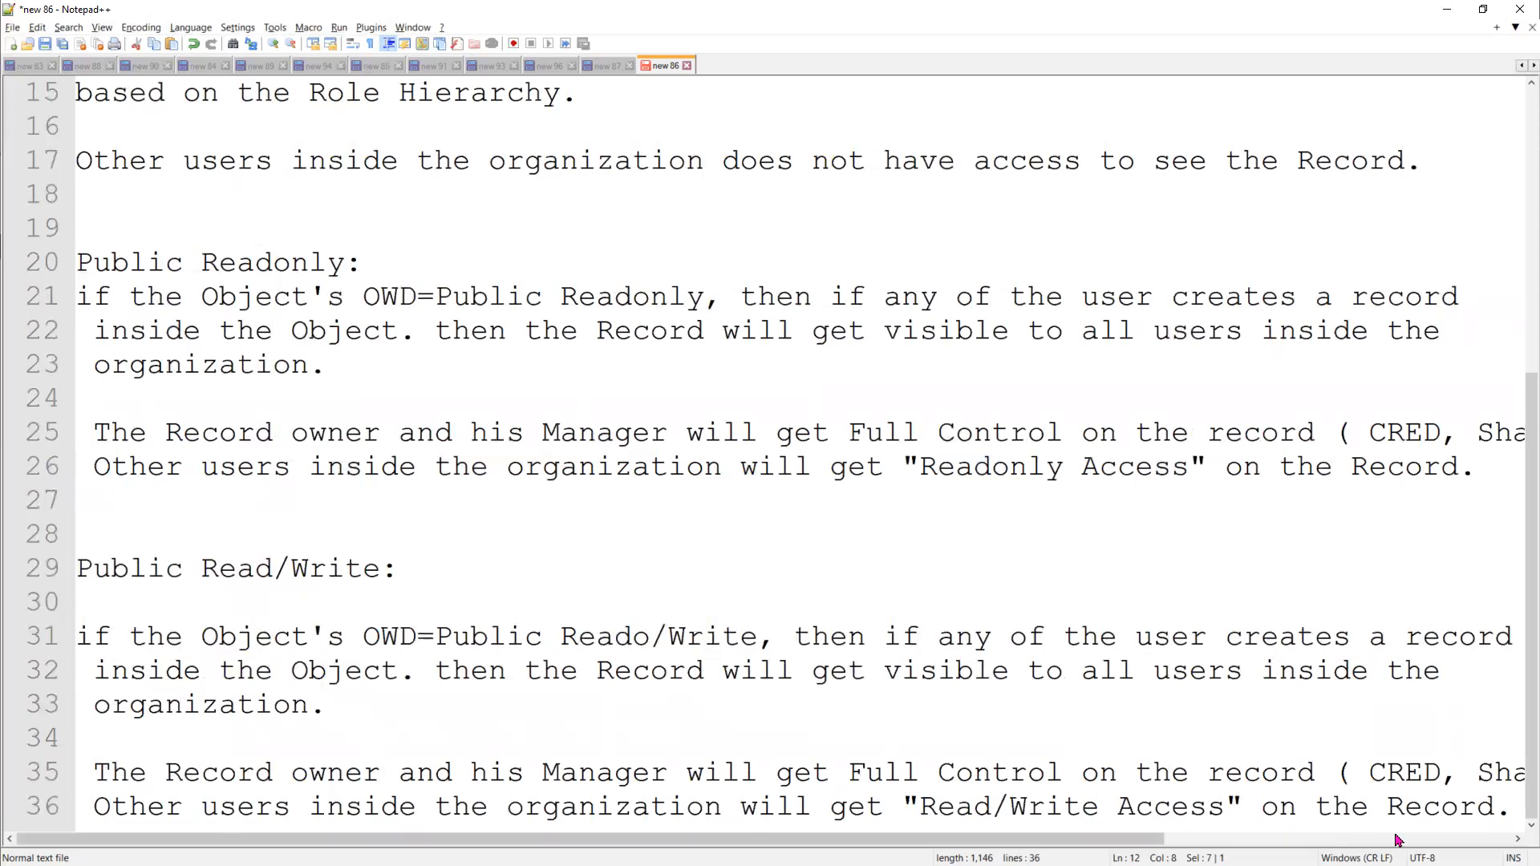
click(1507, 817)
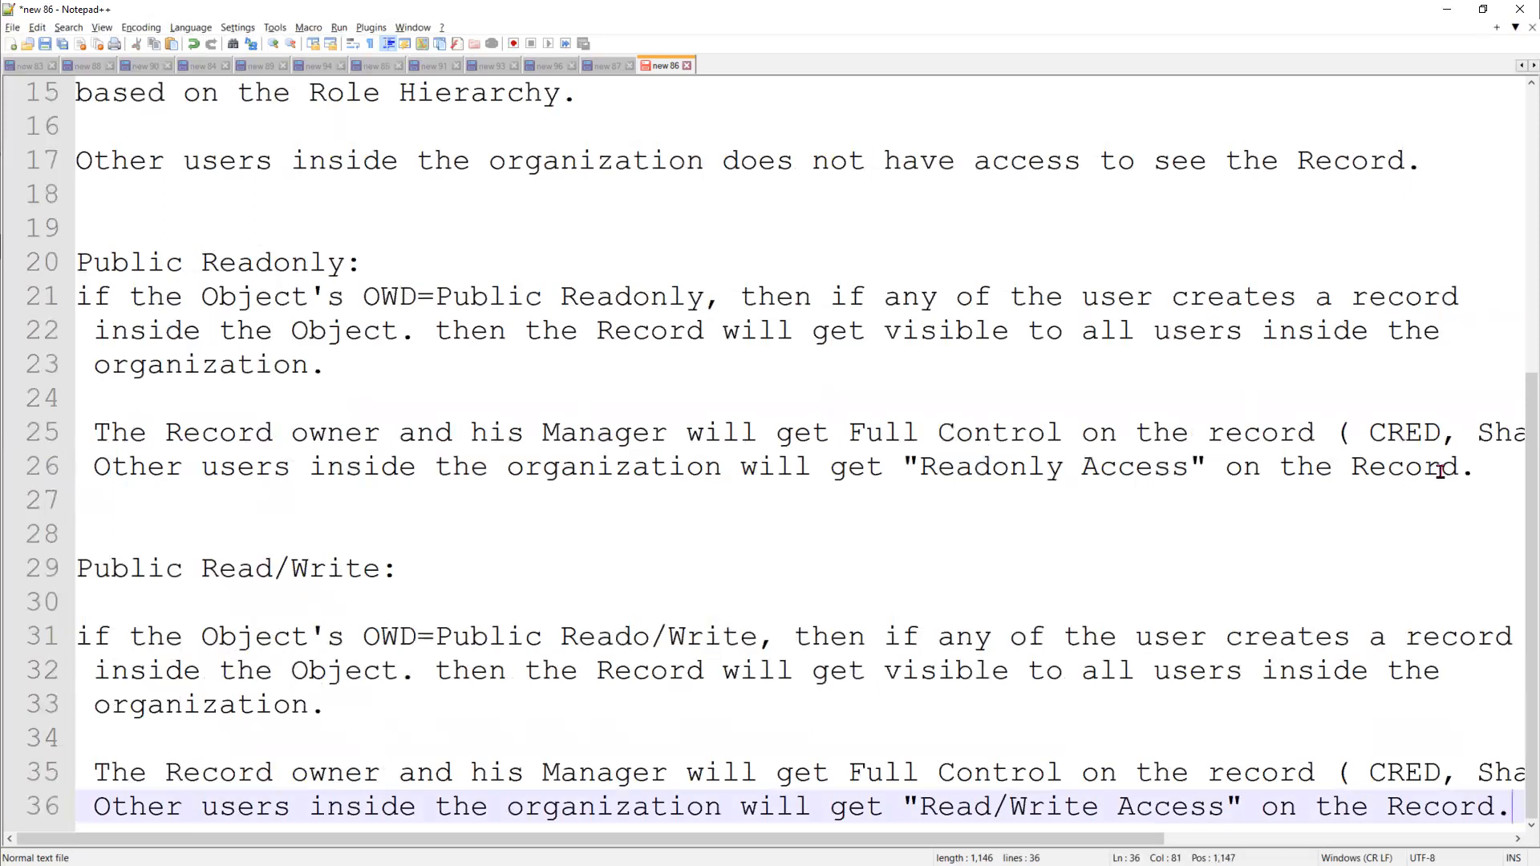
key(Return)
key(Return)
key(Return)
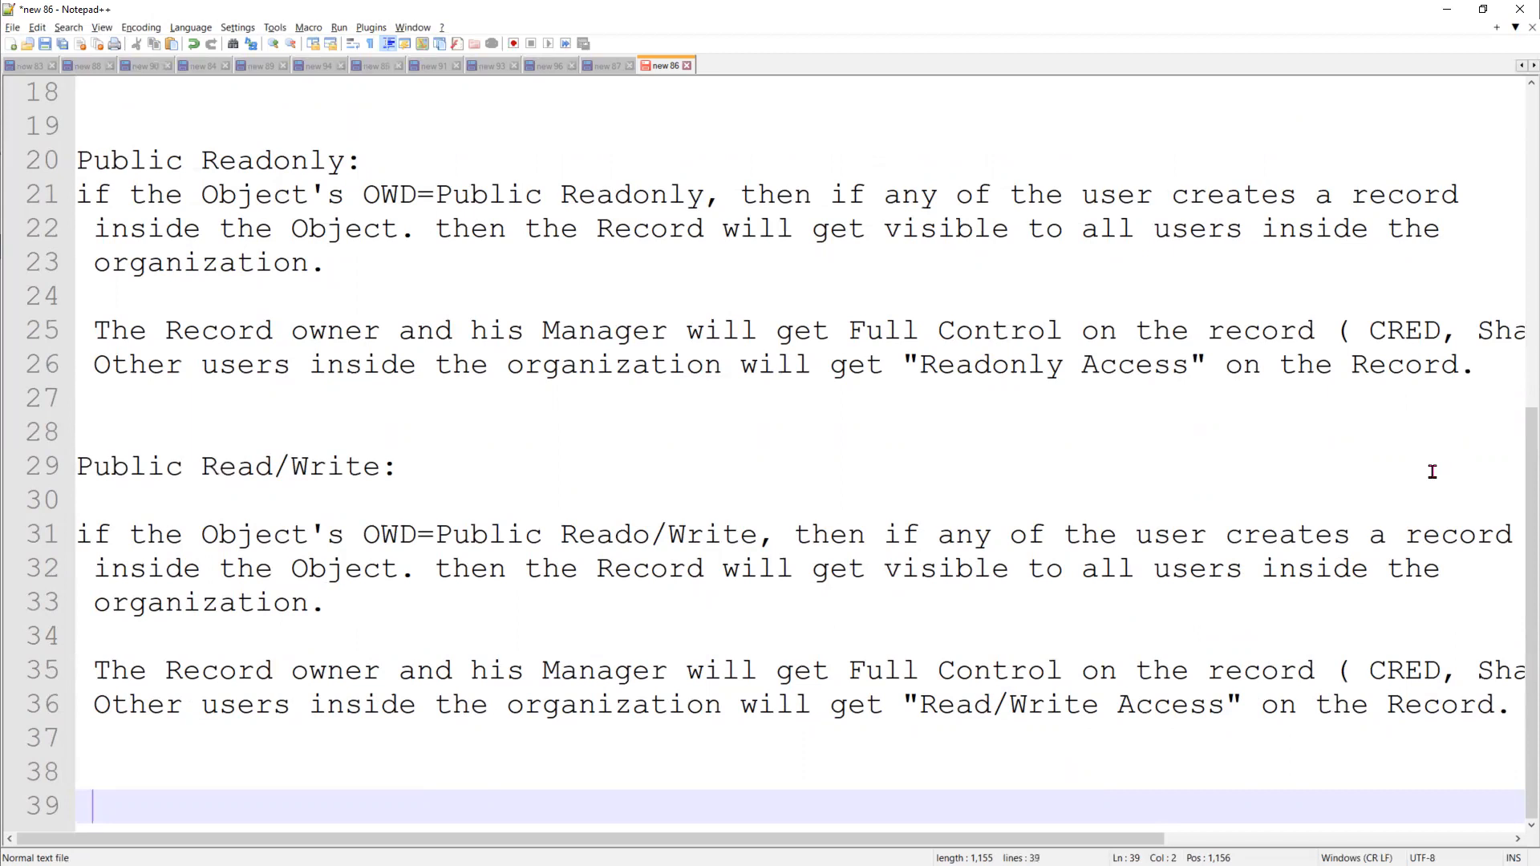
Switch to the GenePoint customer record in Salesforce and highlight its Customer Owner field
click(1446, 9)
click(131, 16)
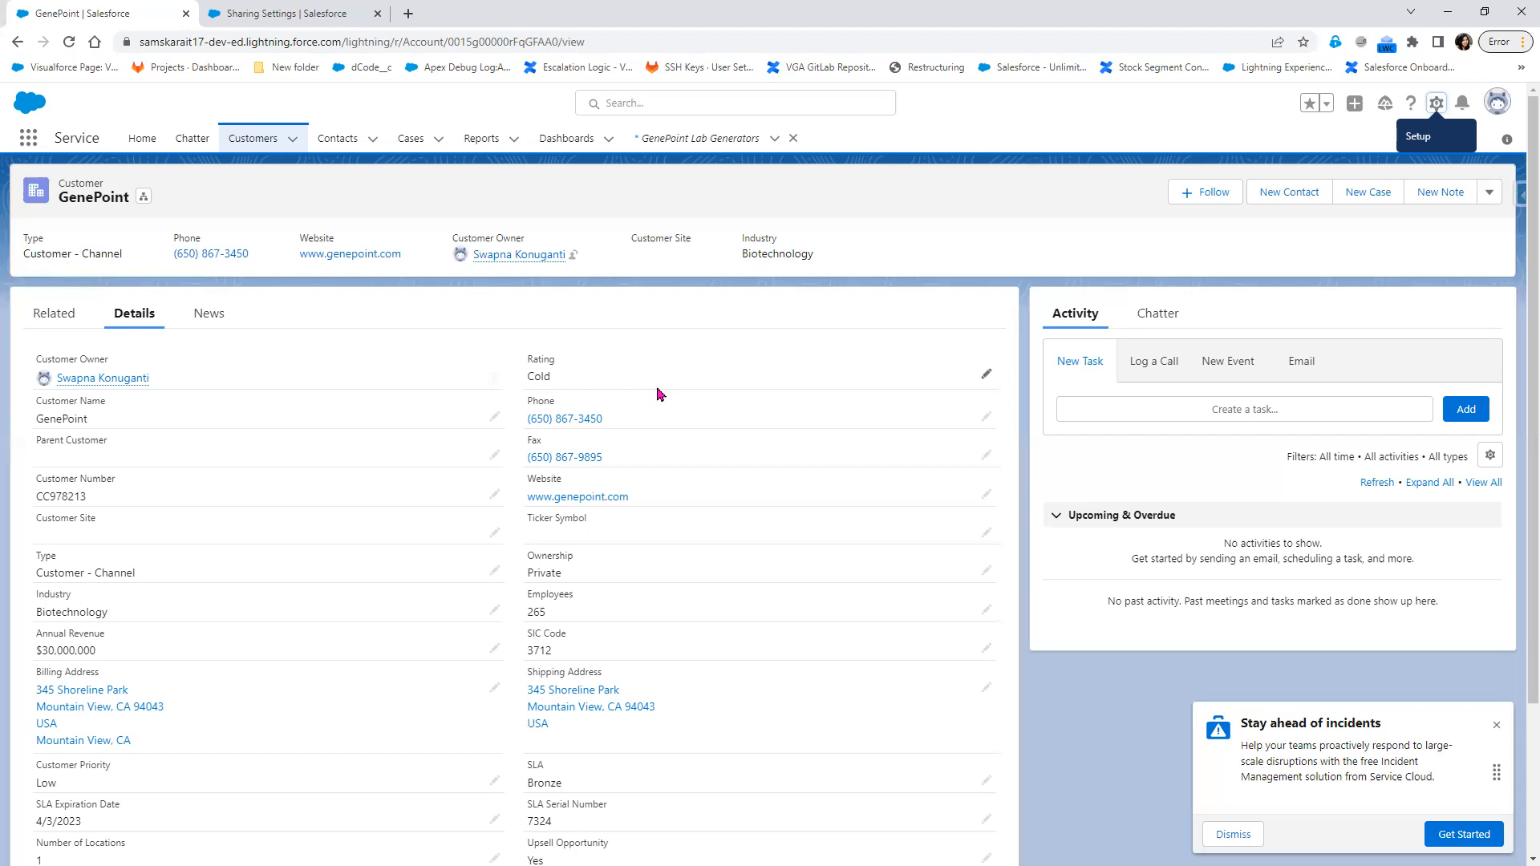
drag(149, 379, 39, 362)
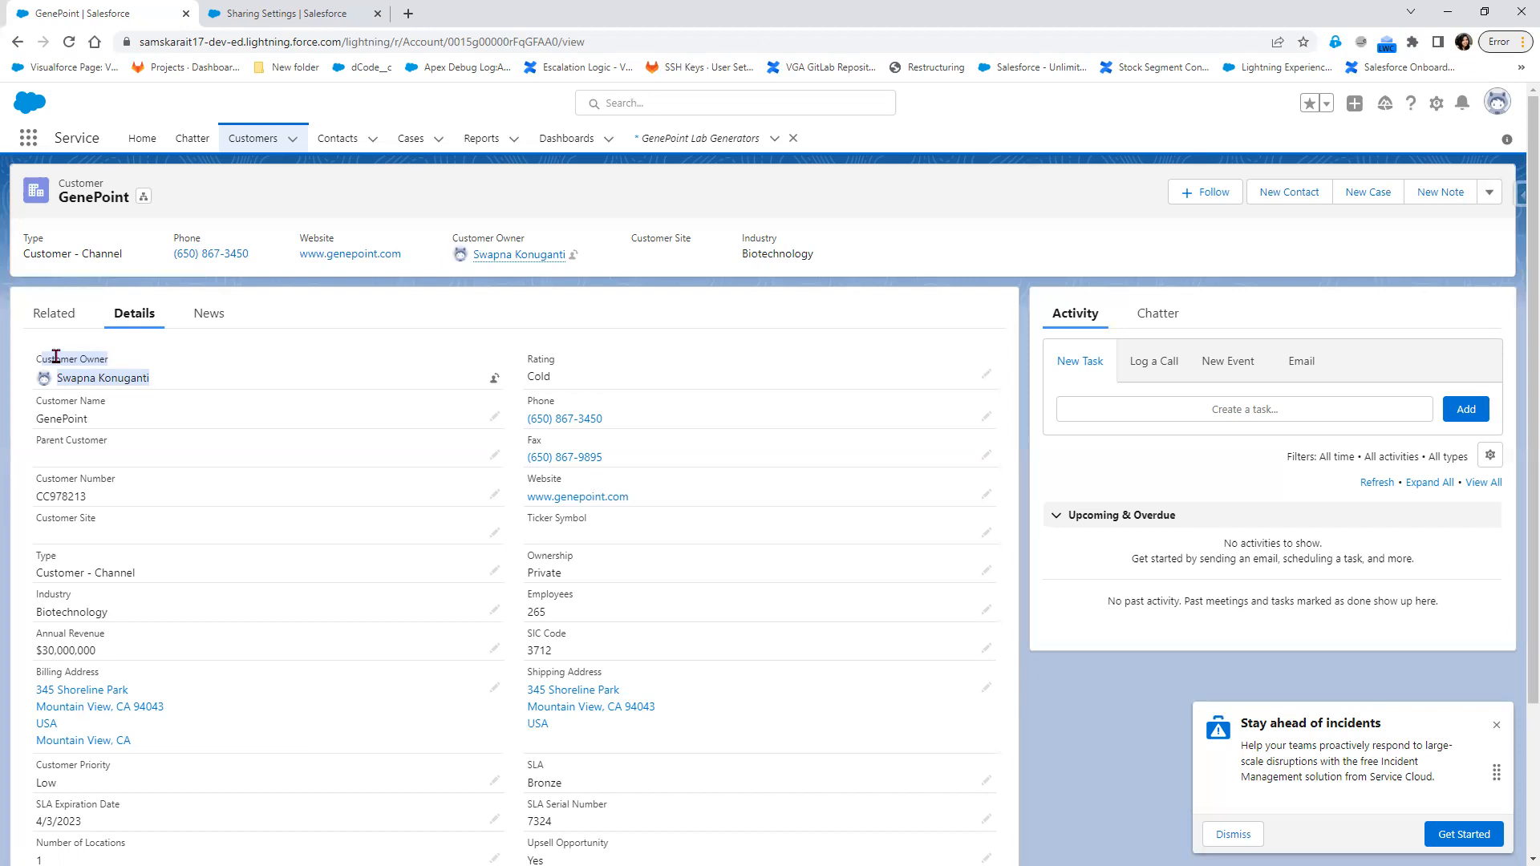
On the Sharing Settings edit page, try to set the Case object's default internal access to Public Read/Write
click(289, 13)
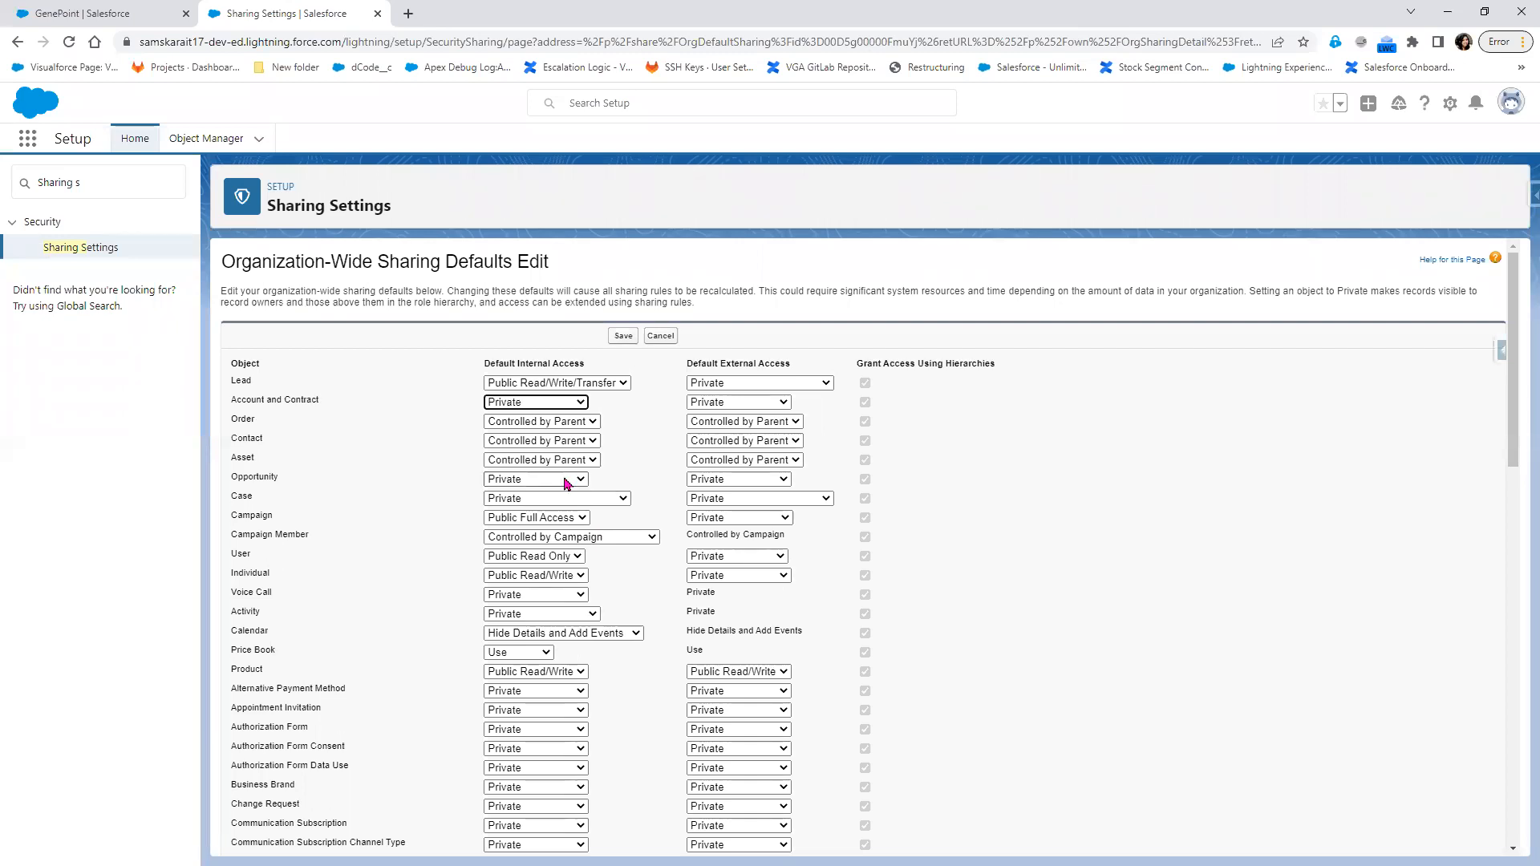
click(523, 499)
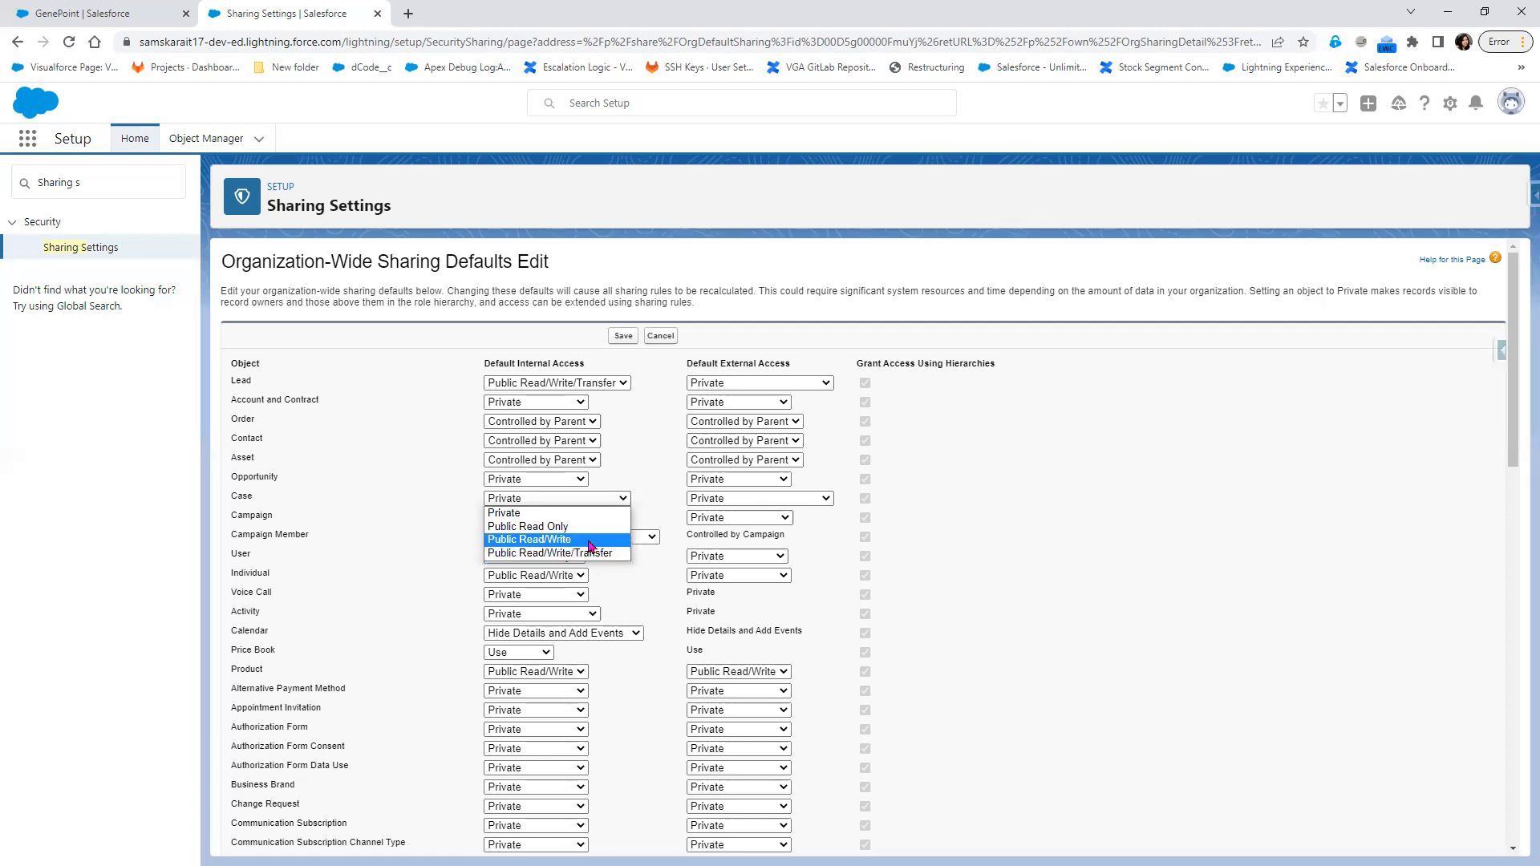
key(Escape)
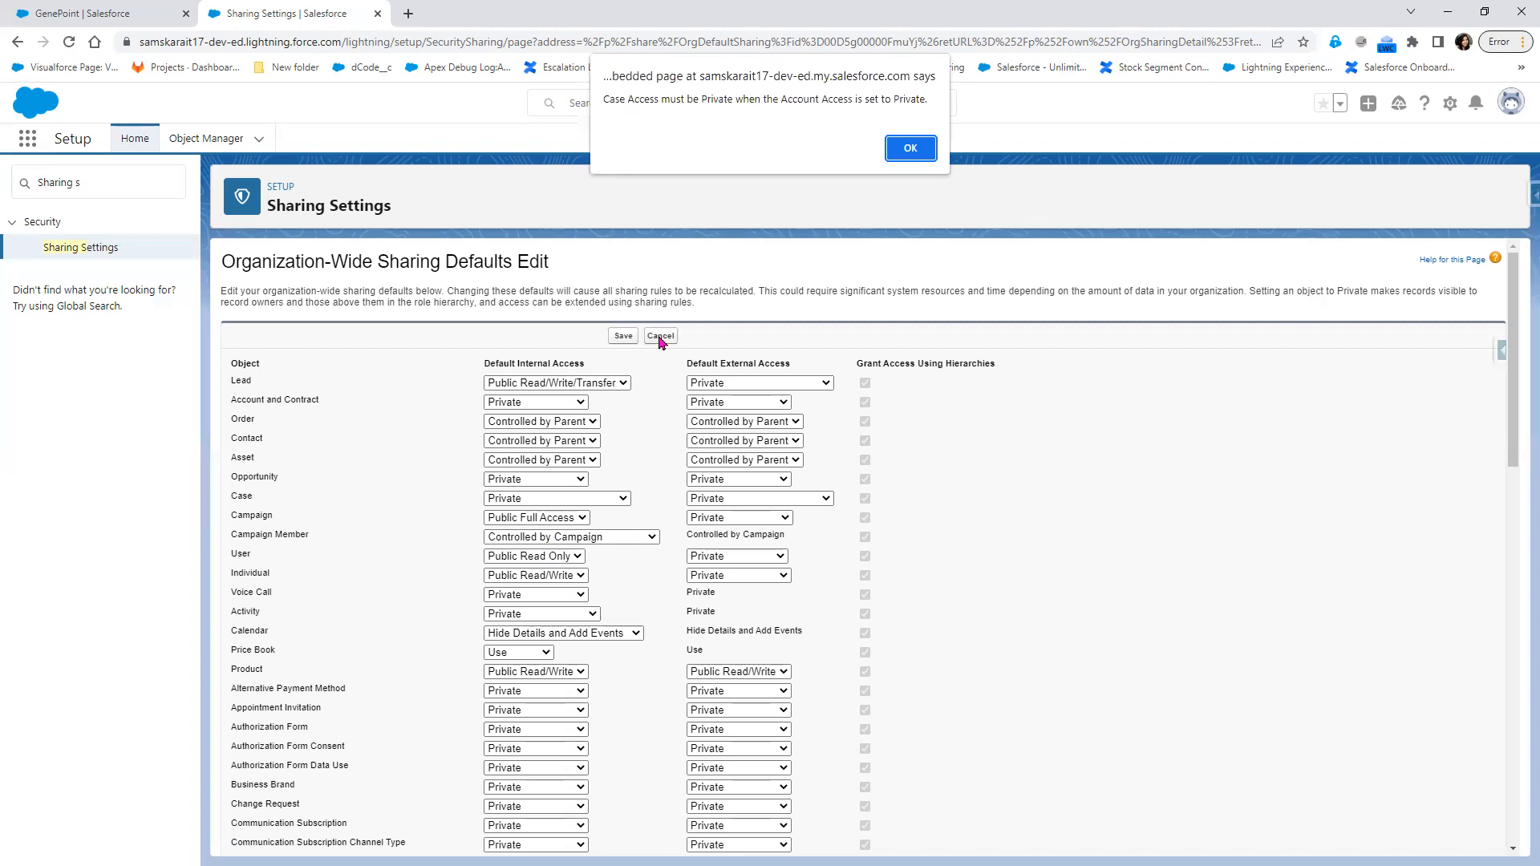
click(910, 148)
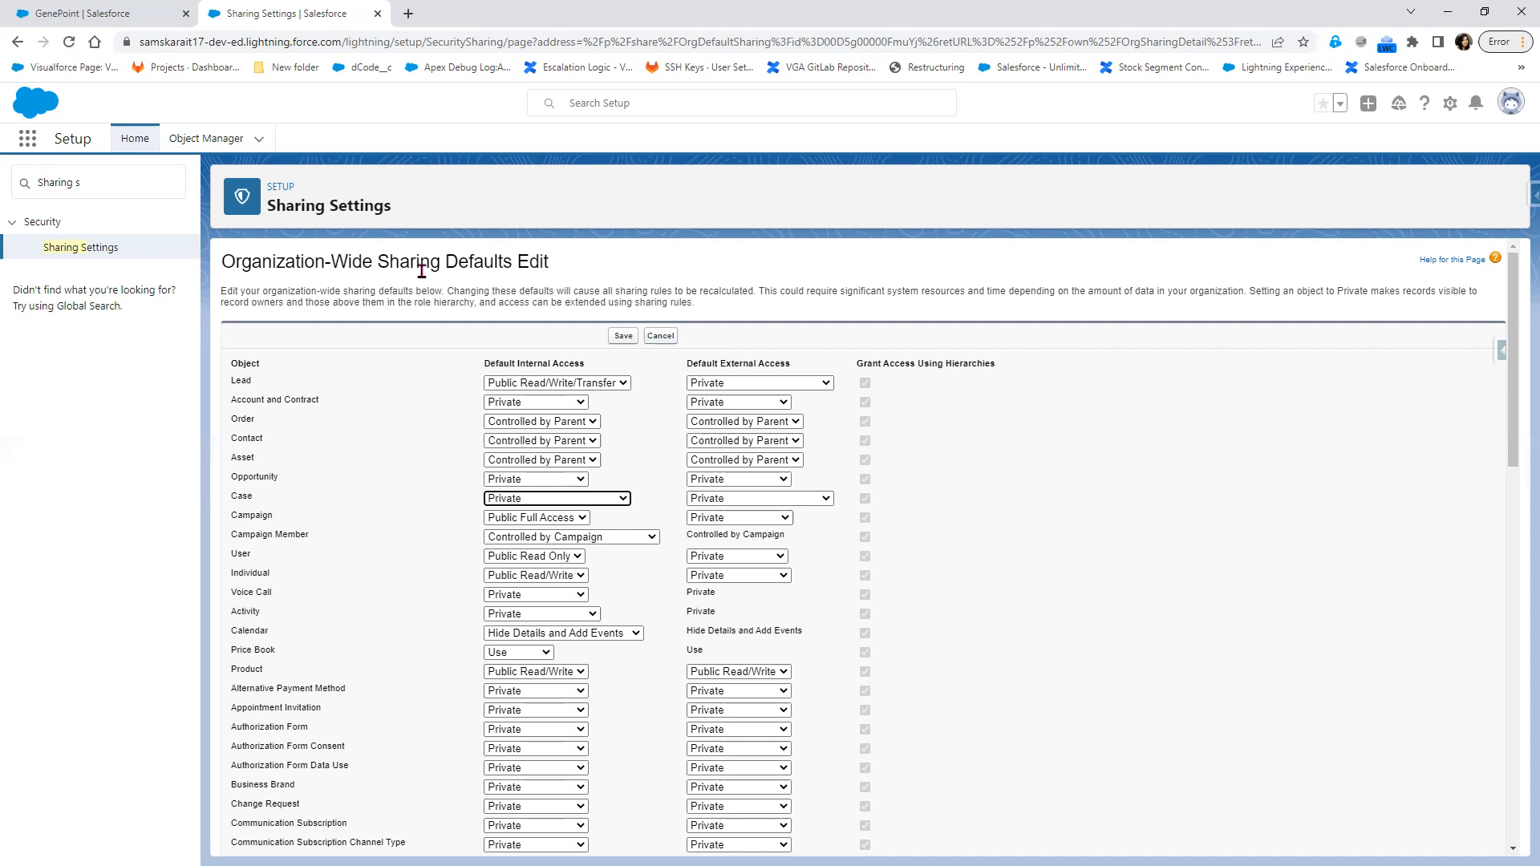
Switch to the Paint drawing and circle the CFO (Manager User) and COO (Customer User) roles in the hierarchy diagram
key(alt+Tab)
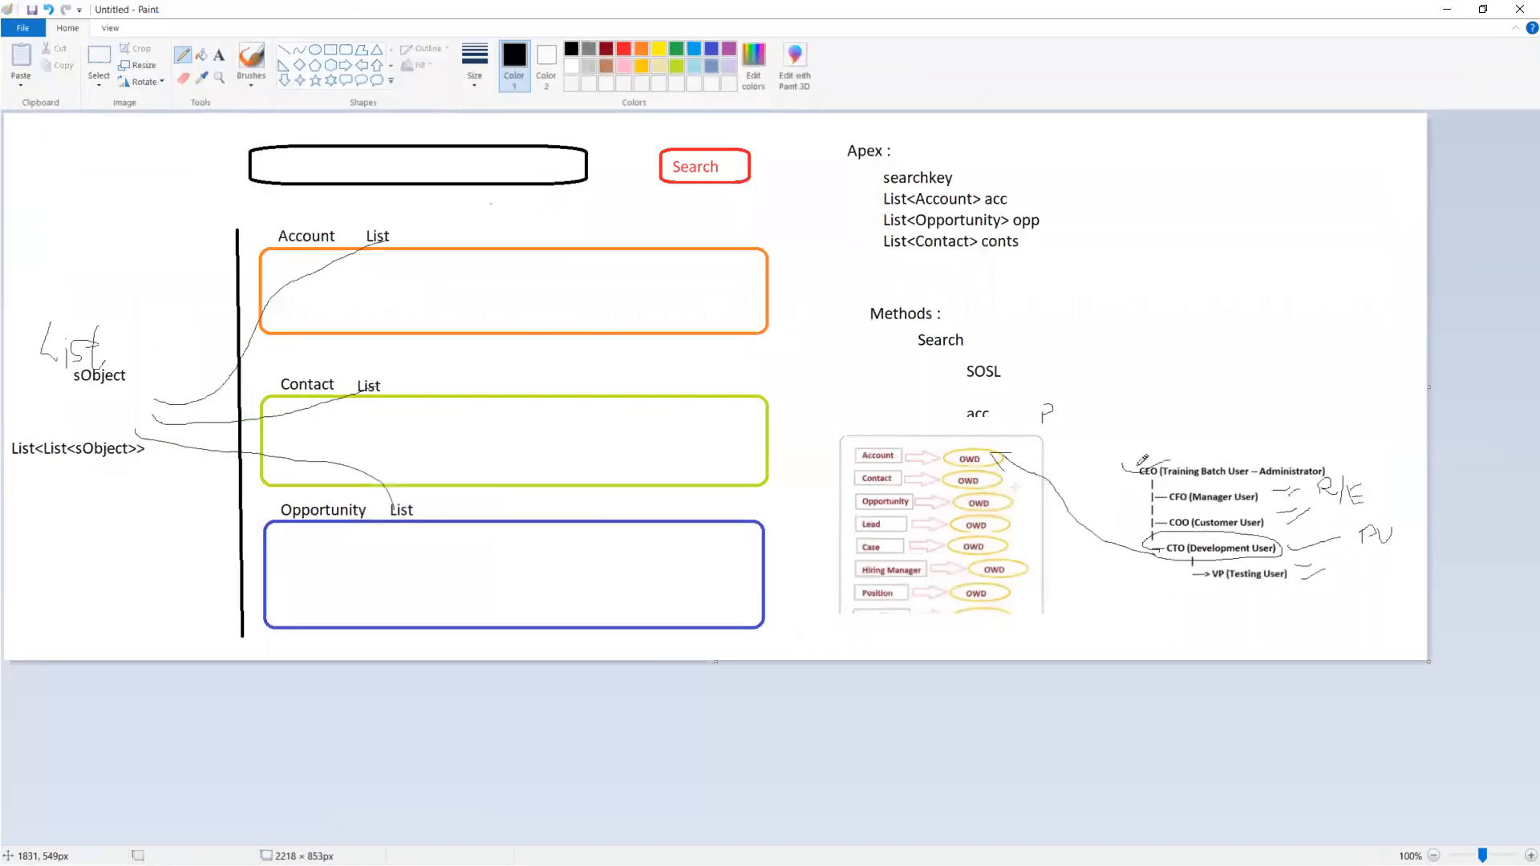
mouse_move(1160, 497)
mouse_down()
mouse_move(1145, 500)
mouse_move(1241, 506)
mouse_move(1189, 479)
mouse_move(1147, 505)
mouse_move(1298, 519)
mouse_move(1198, 535)
mouse_move(1134, 515)
mouse_move(1146, 510)
mouse_up()
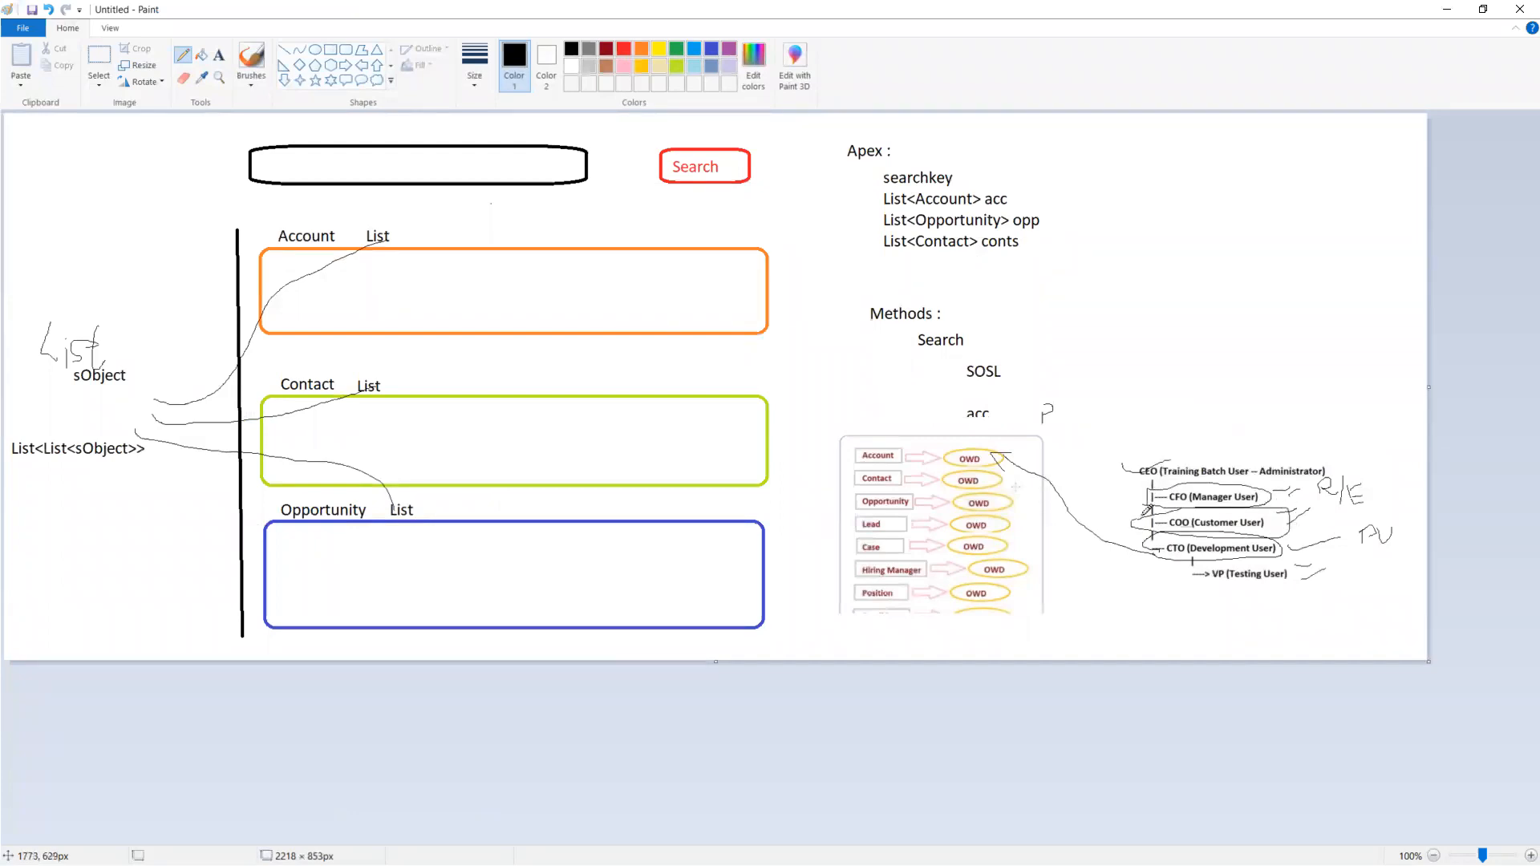
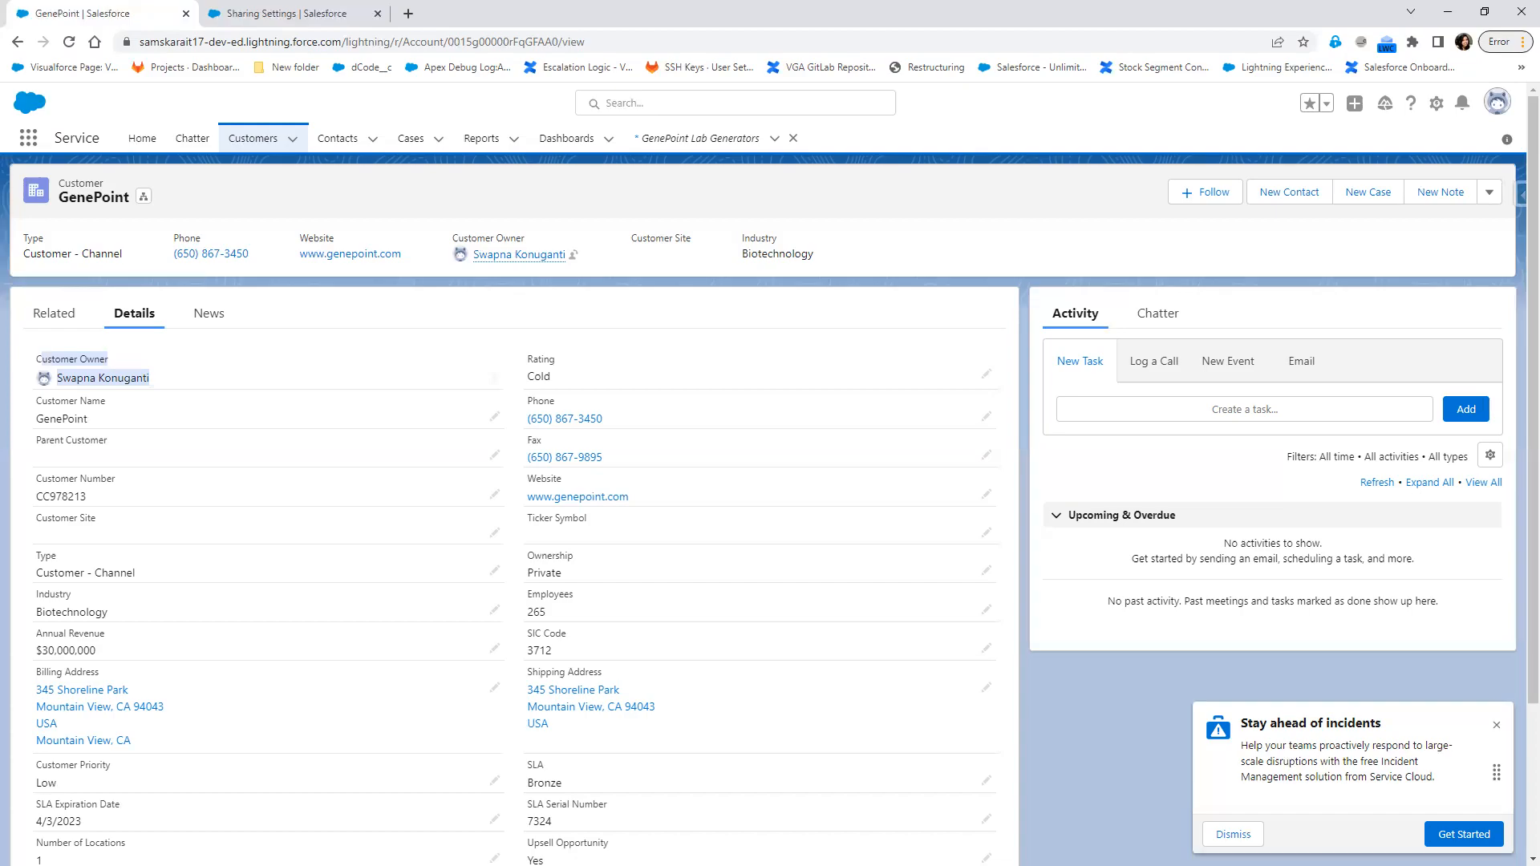
Switch to the Notepad++ notes and add the heading "Transfer the Record" below the Public Read/Write description
key(alt+Tab)
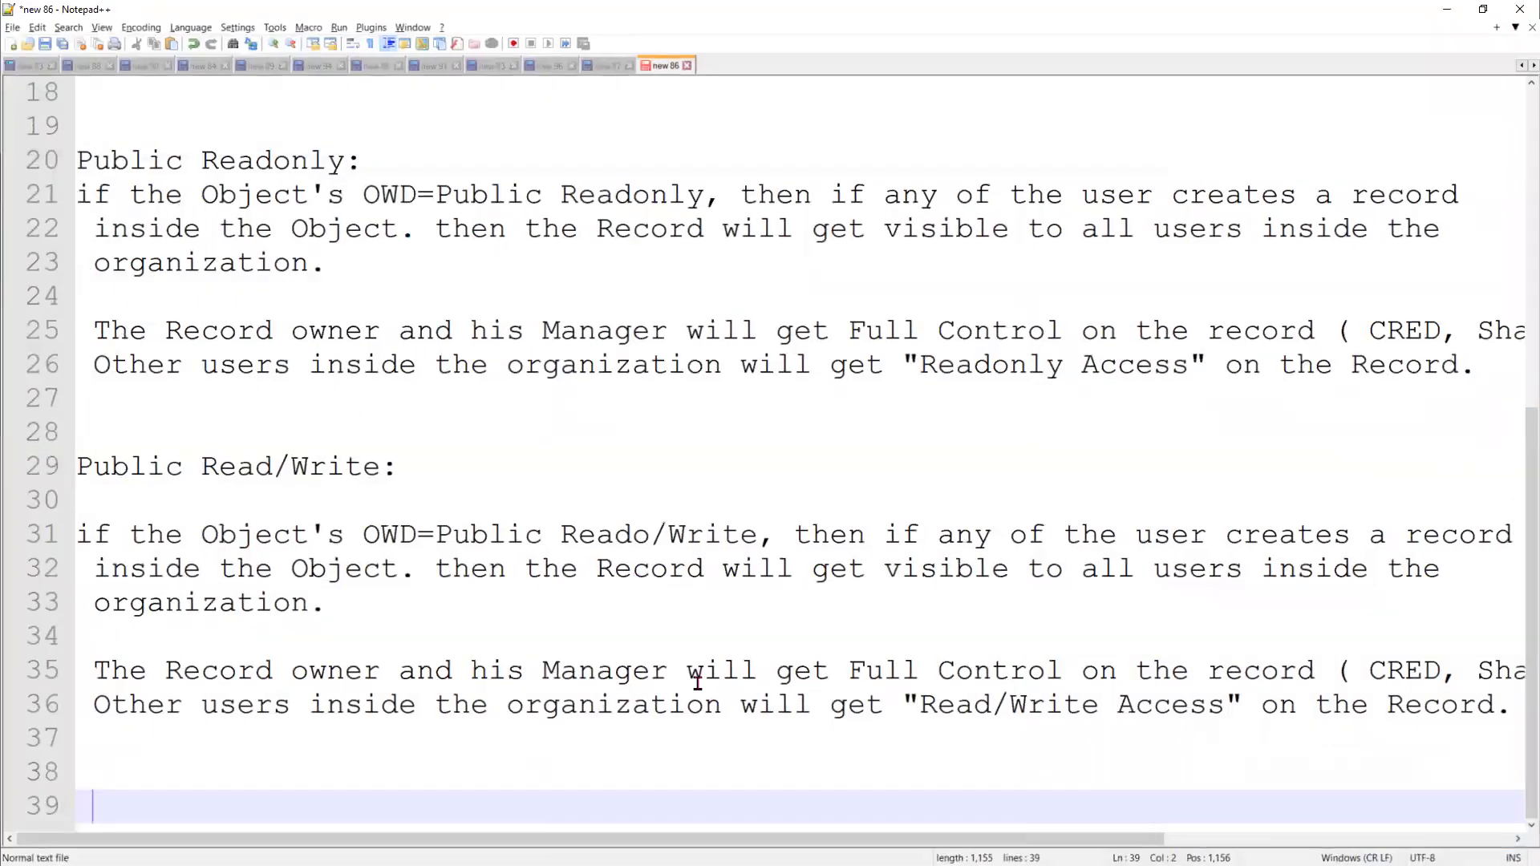
text(Trands)
key(BackSpace)
key(BackSpace)
text(sfer the )
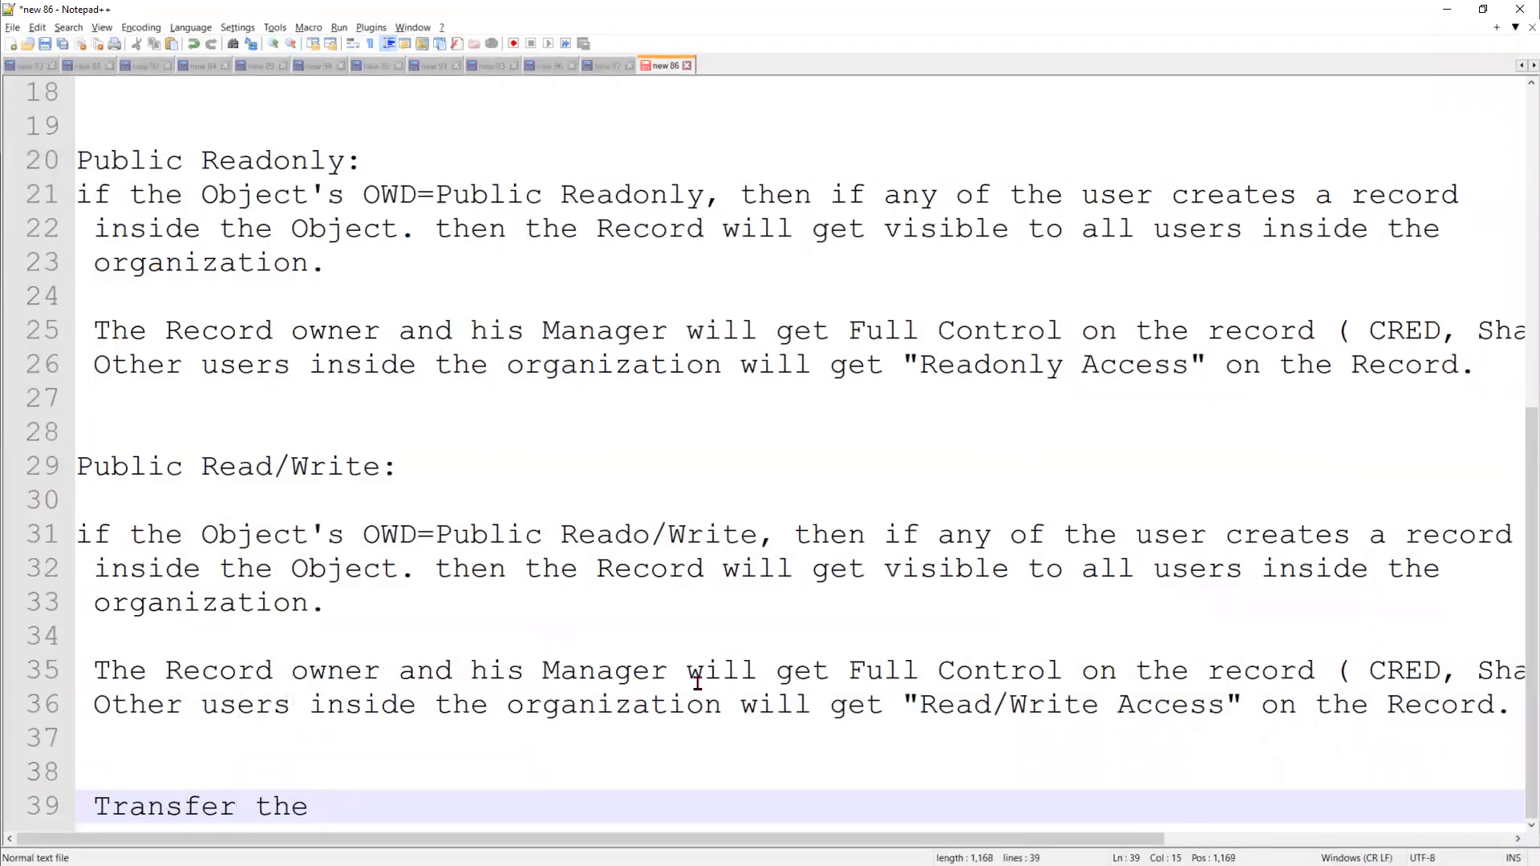
text(Record)
key(Return)
key(Return)
List "1) Manual Transfer" and "2) Automated Transfer" on separate lines below the Transfer the Record heading
text(1) Man)
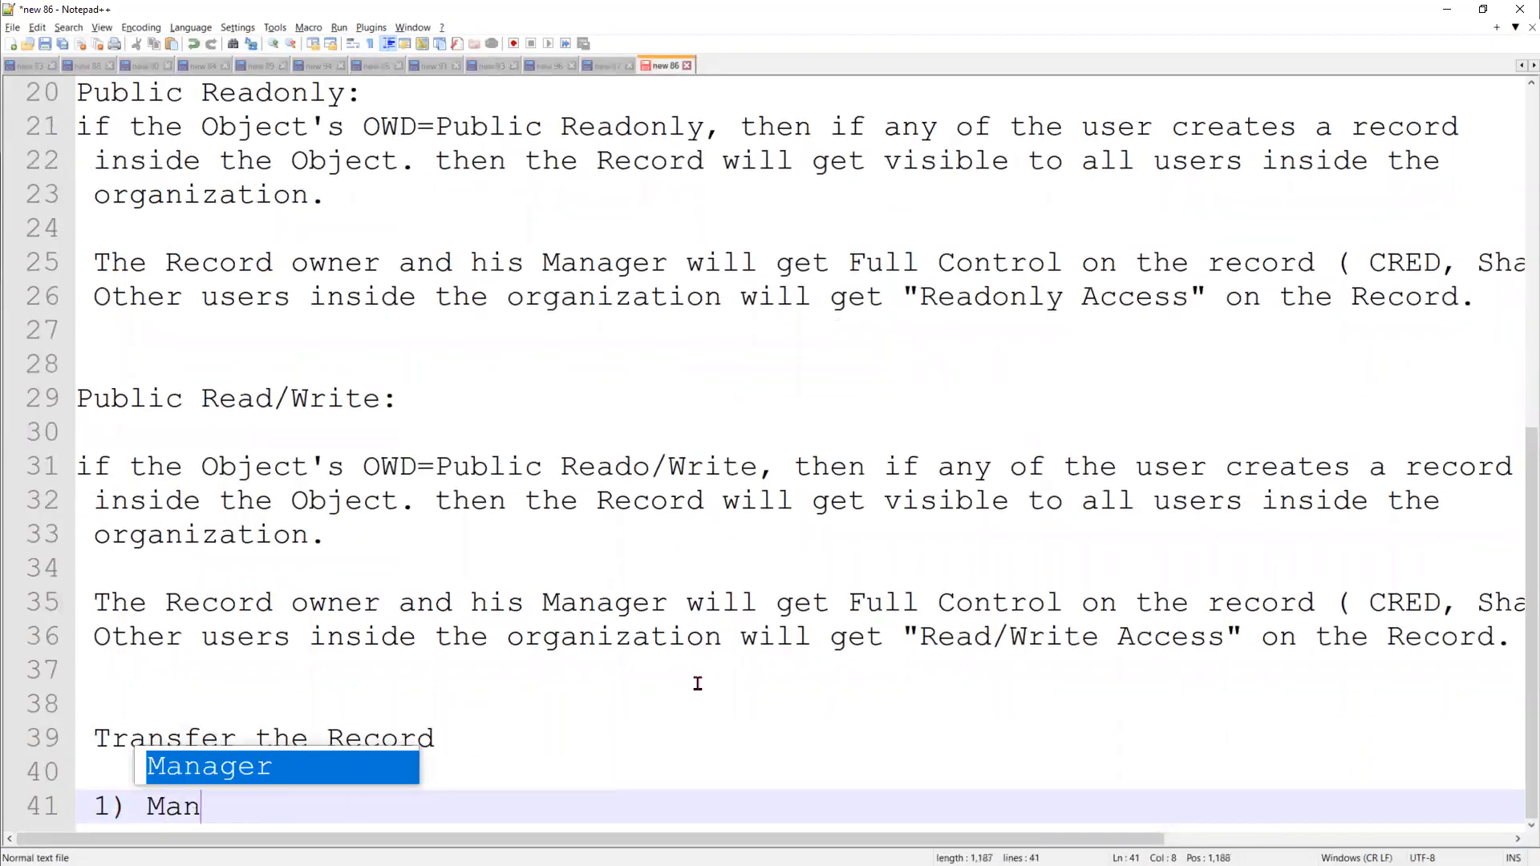
text(ual Transfer)
key(Return)
key(Return)
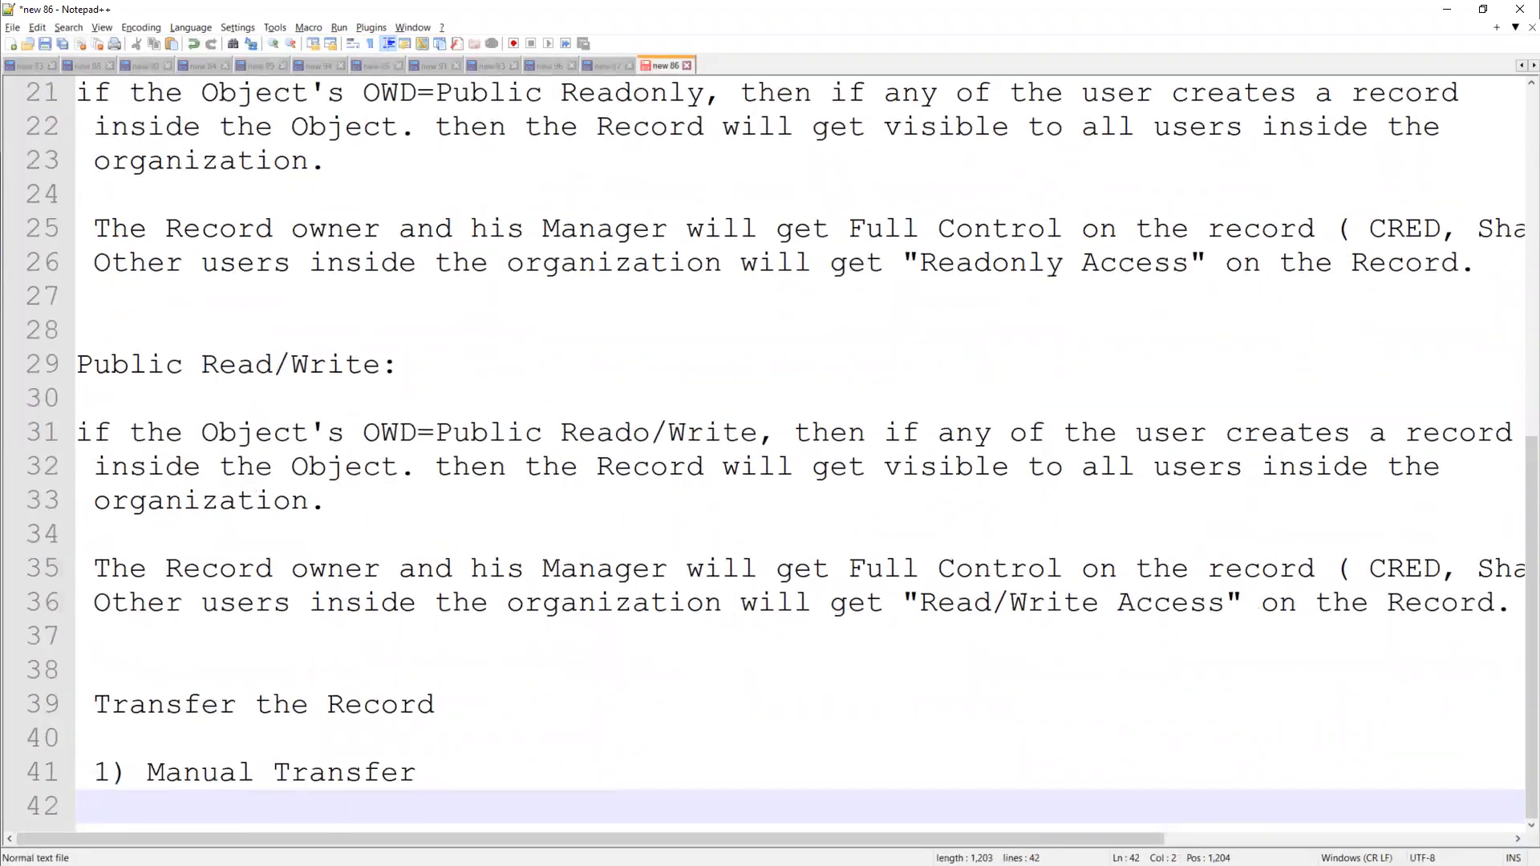
text(2) Automated Transfer)
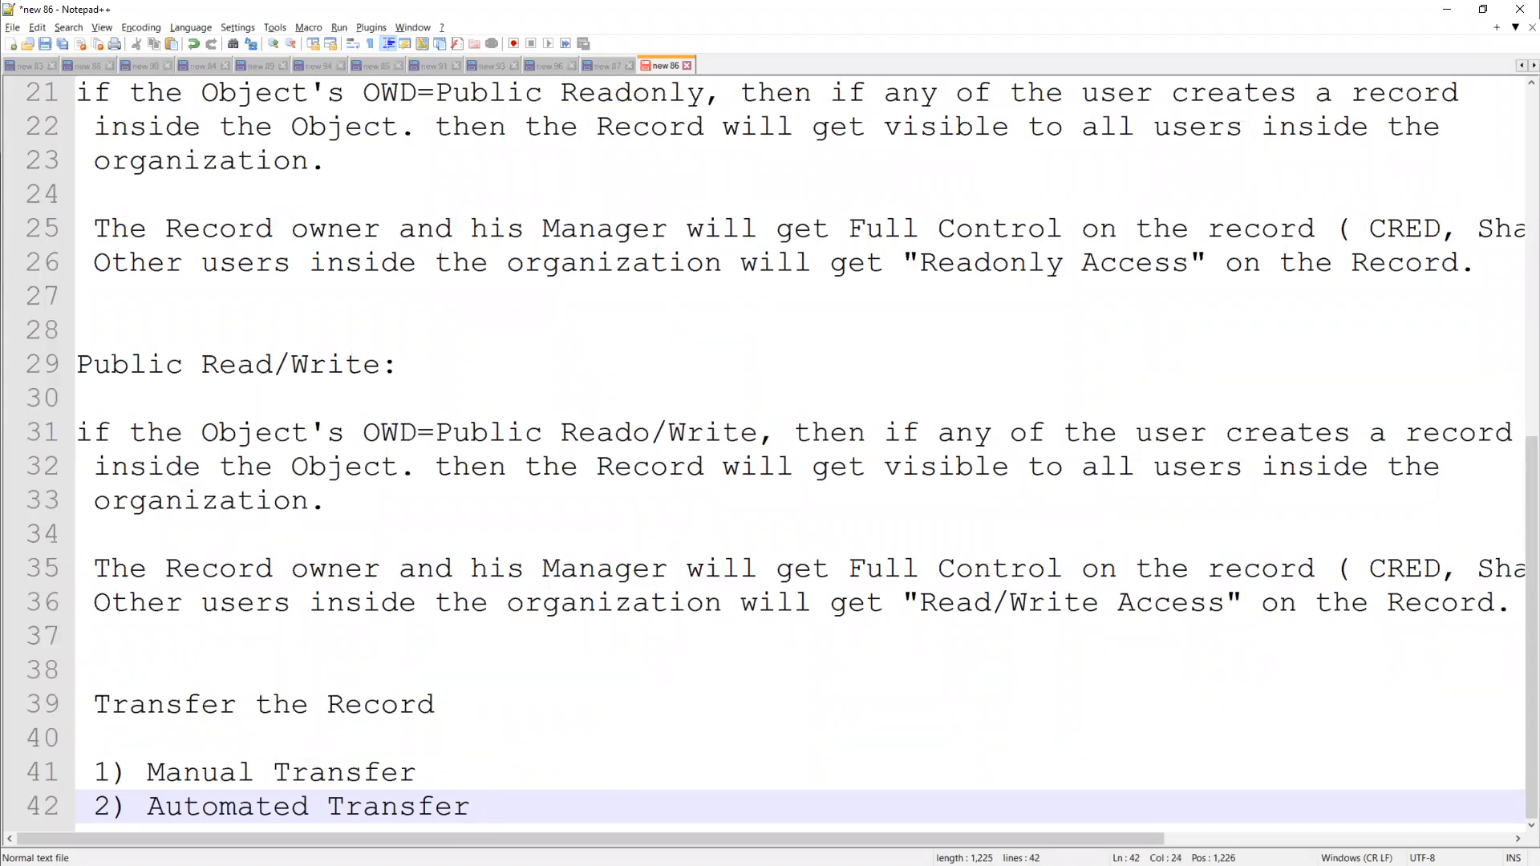
Switch to the GenePoint customer record in Salesforce, view its Change Owner action and close the dialog without changes
click(1447, 8)
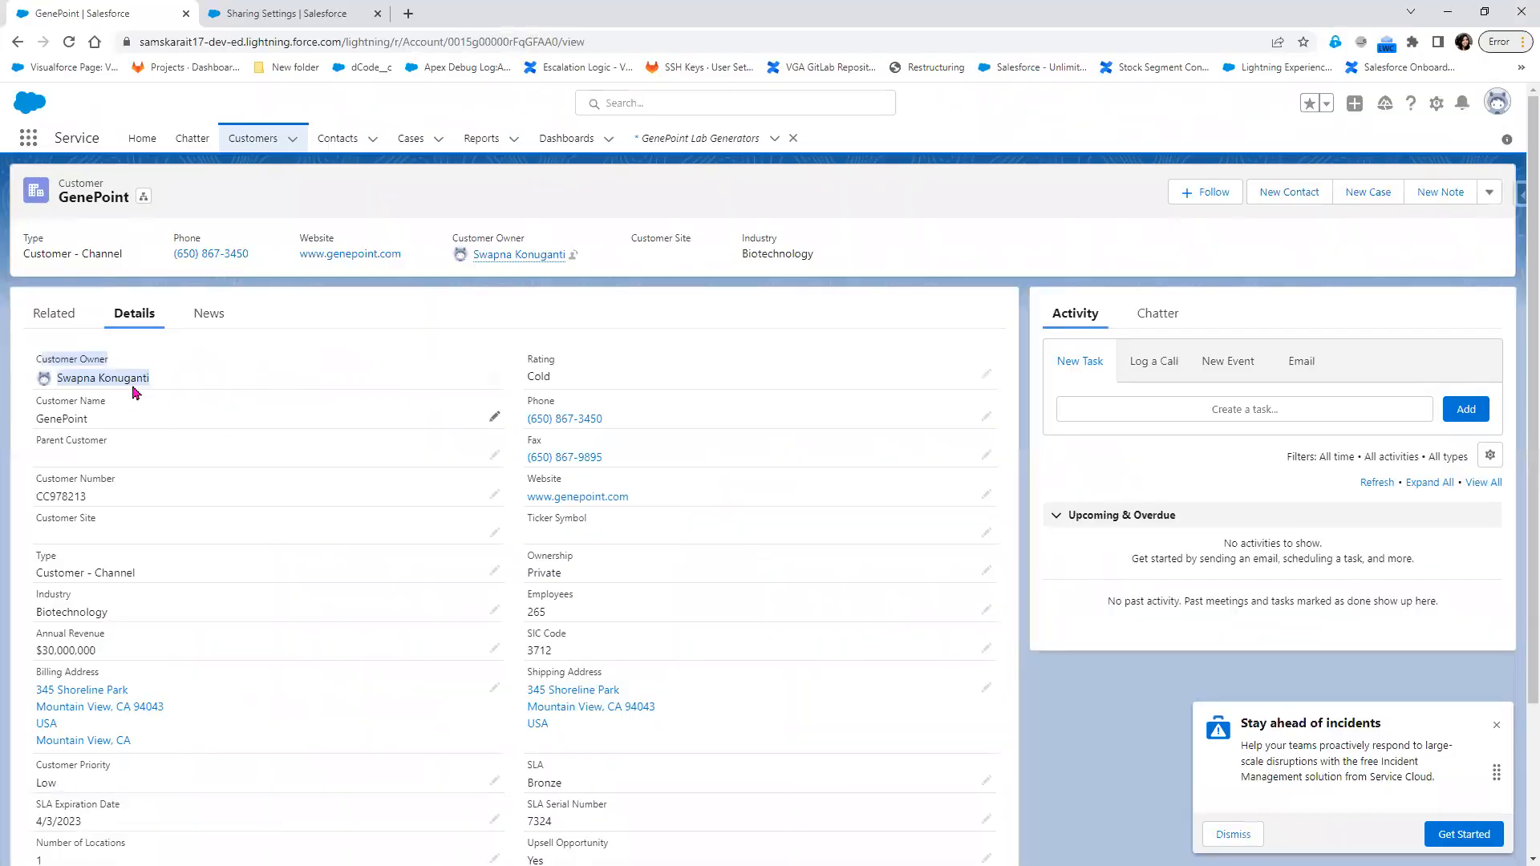
click(166, 379)
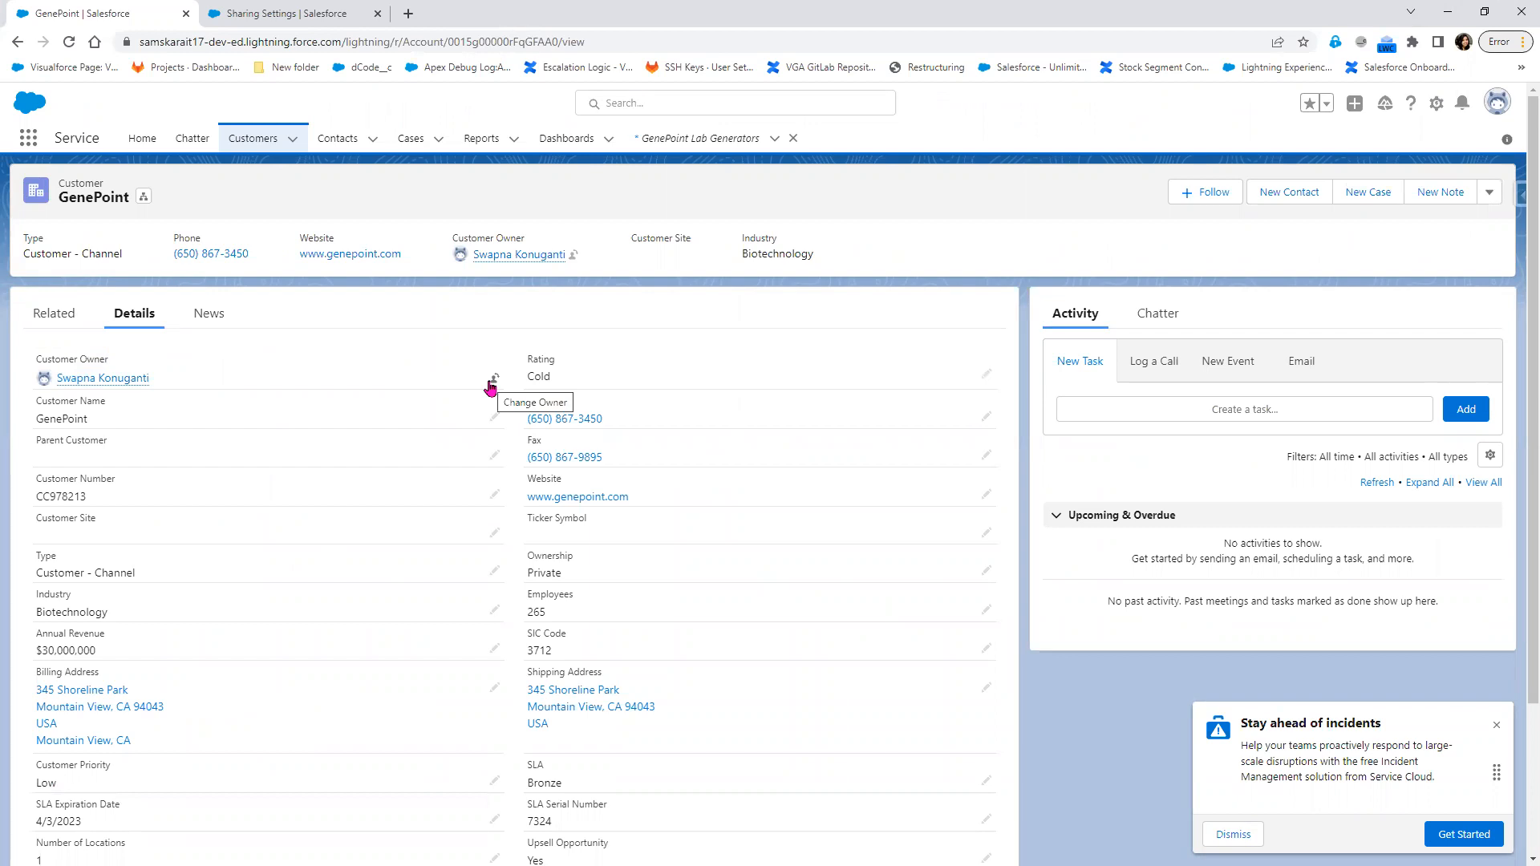
click(1488, 193)
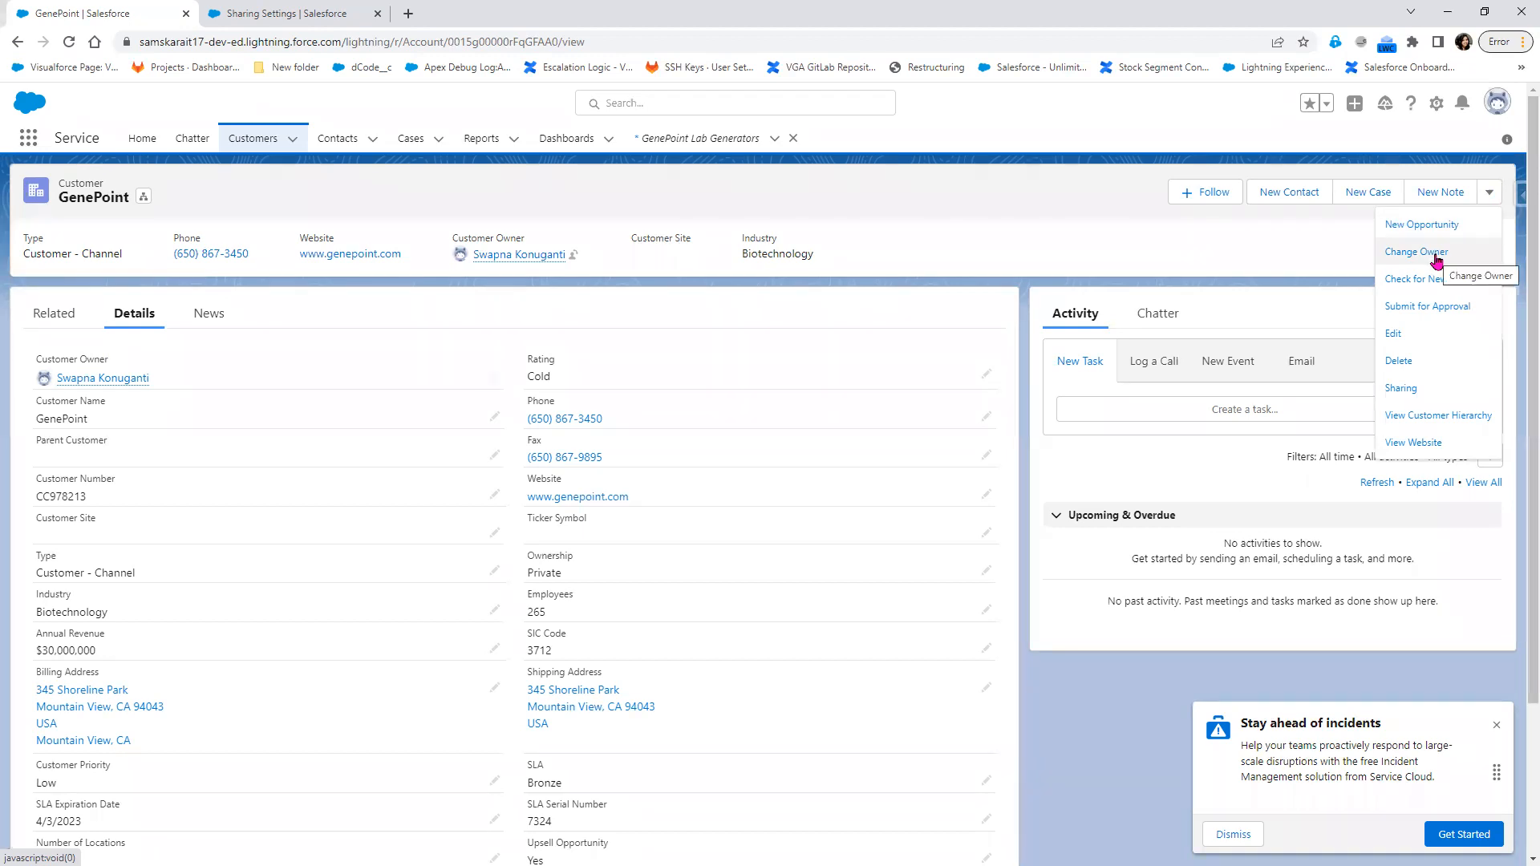
click(1434, 258)
click(825, 277)
click(1020, 171)
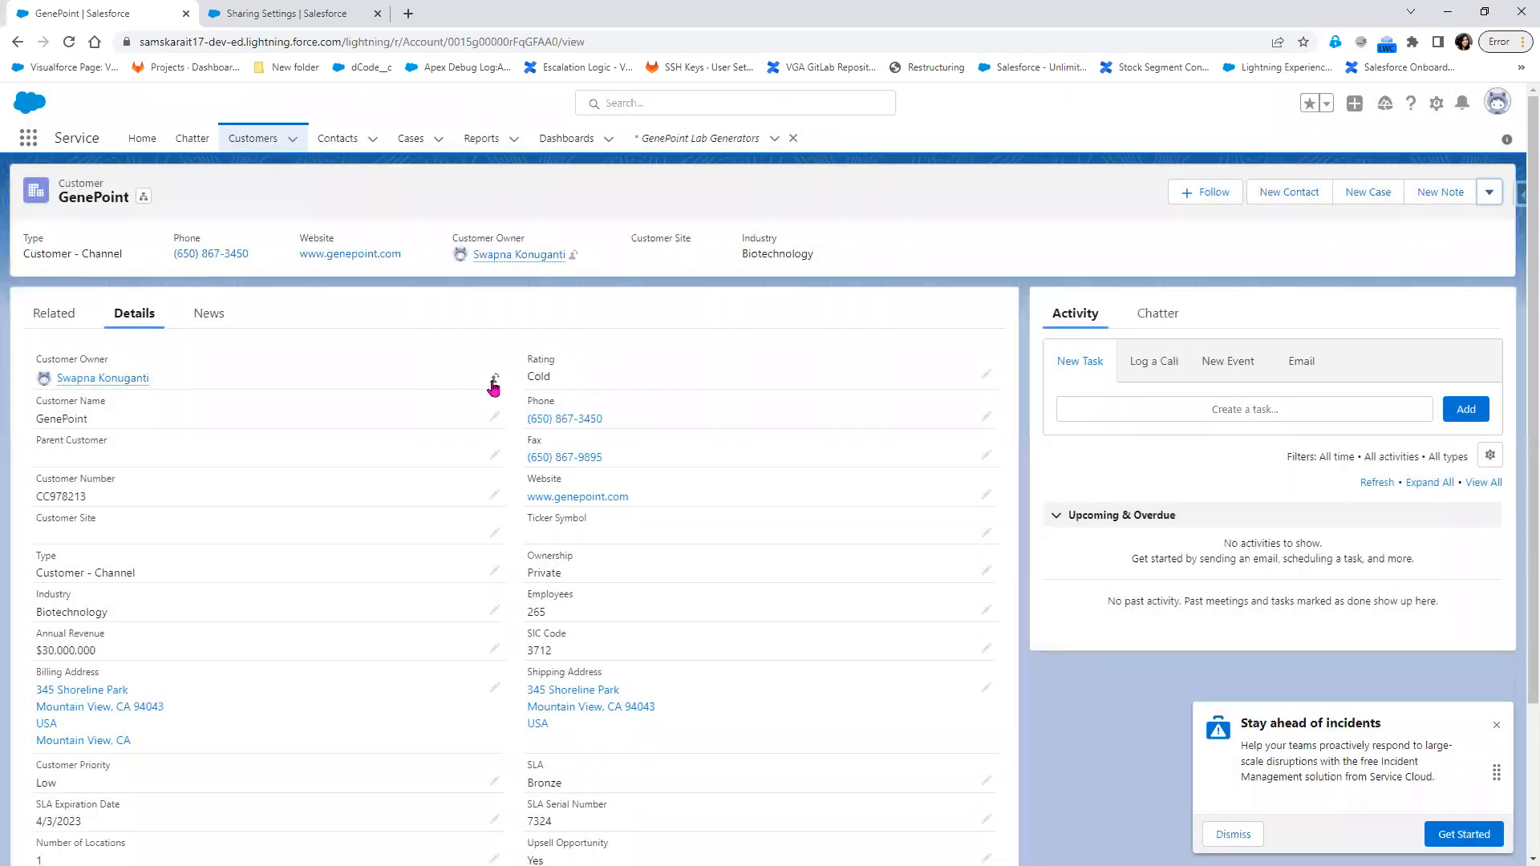
In GenePoint's Change Customer Owner dialog, choose User Development and enable all four transfer options plus Send notification email
click(494, 382)
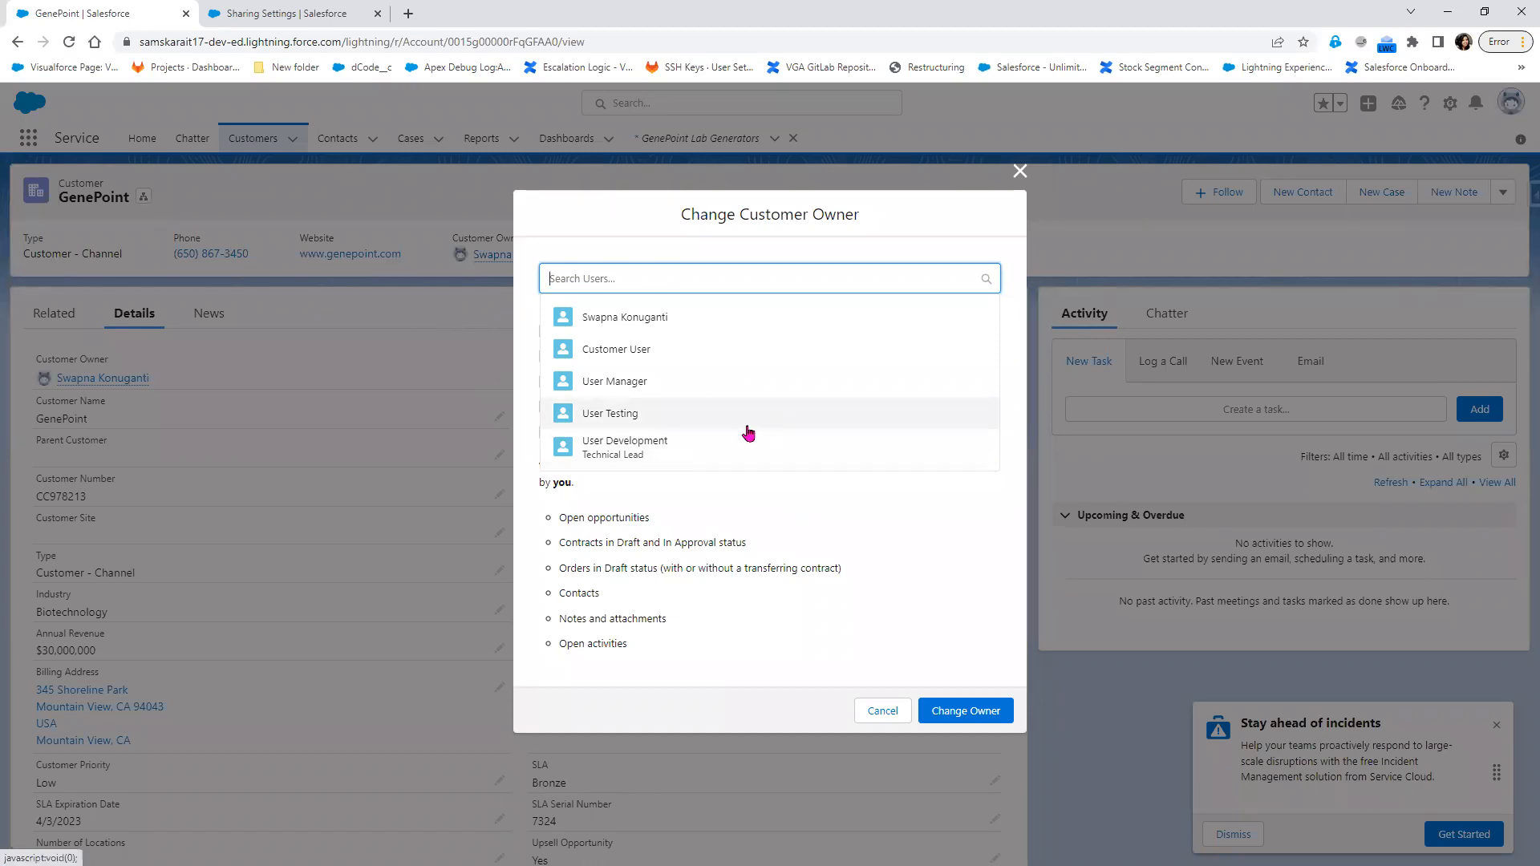
click(720, 447)
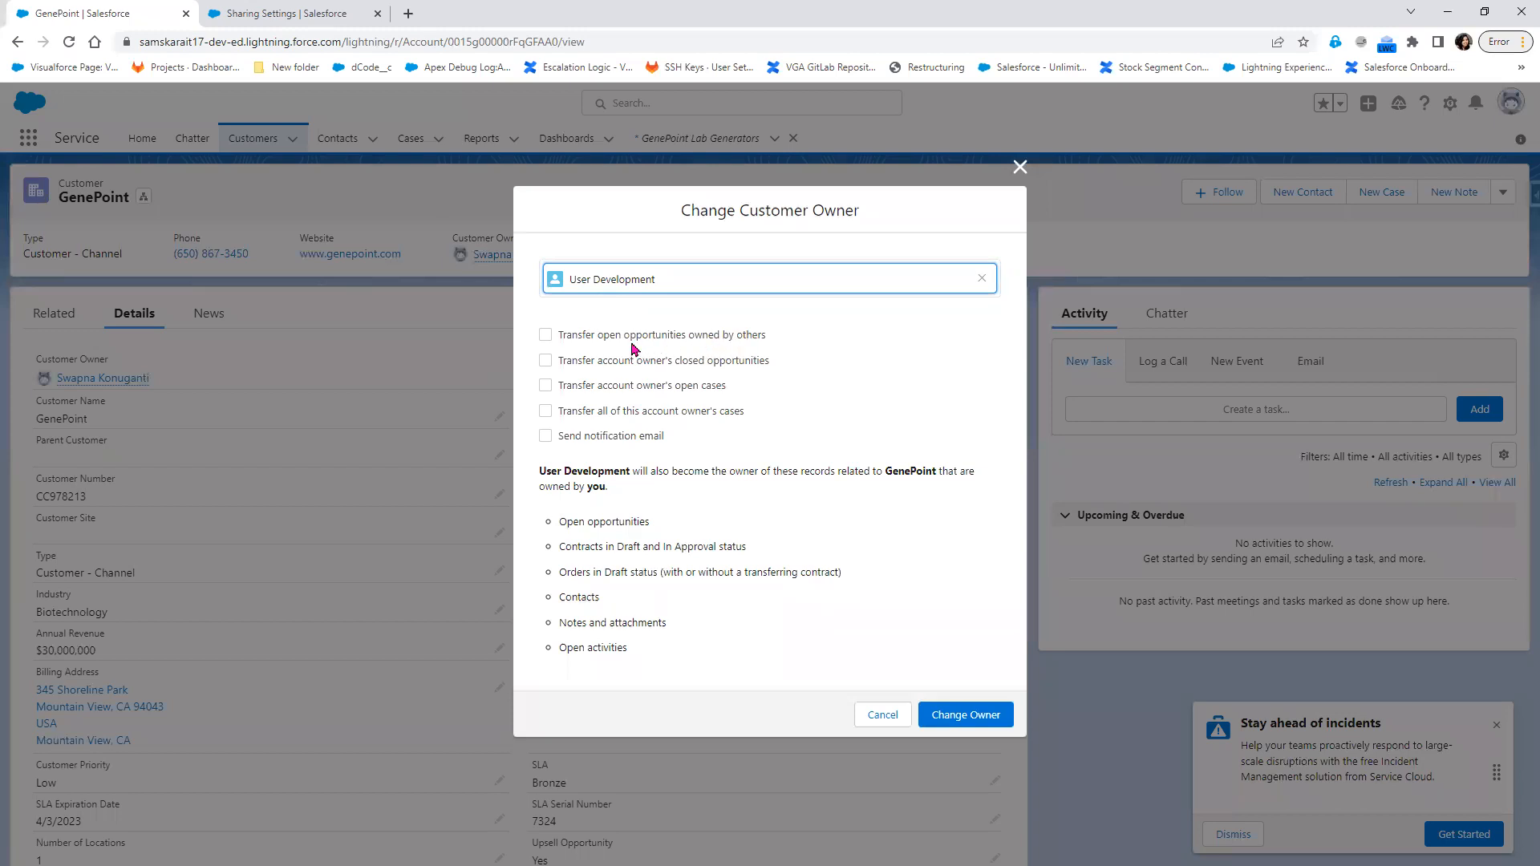
click(544, 335)
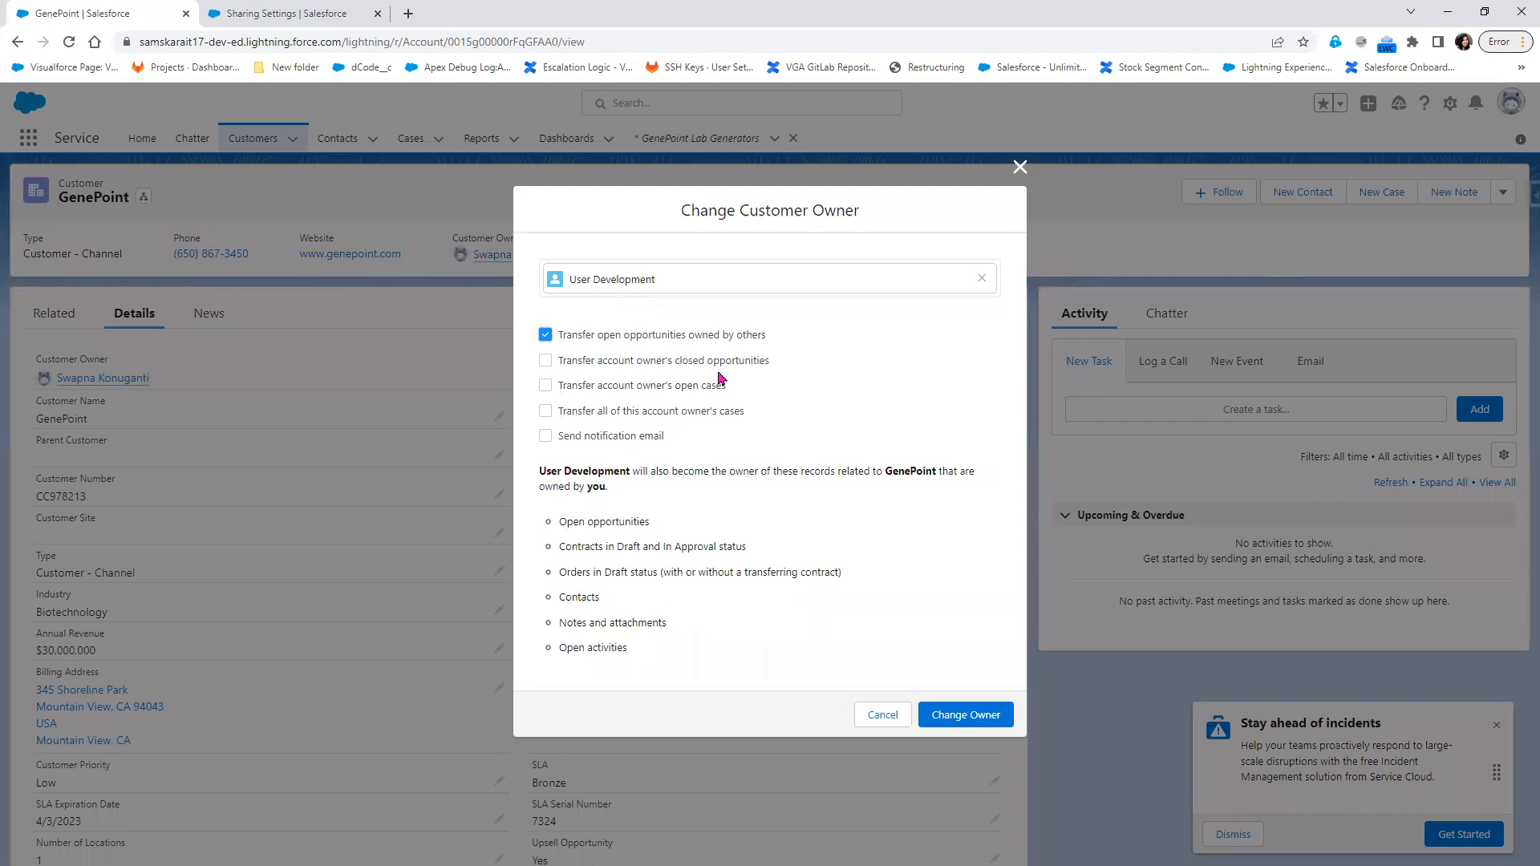
click(547, 360)
click(544, 387)
click(546, 411)
click(545, 411)
click(549, 443)
click(547, 411)
Highlight the related records that move with GenePoint and confirm the owner change to User Development
drag(559, 471, 675, 483)
click(670, 509)
drag(630, 470, 536, 470)
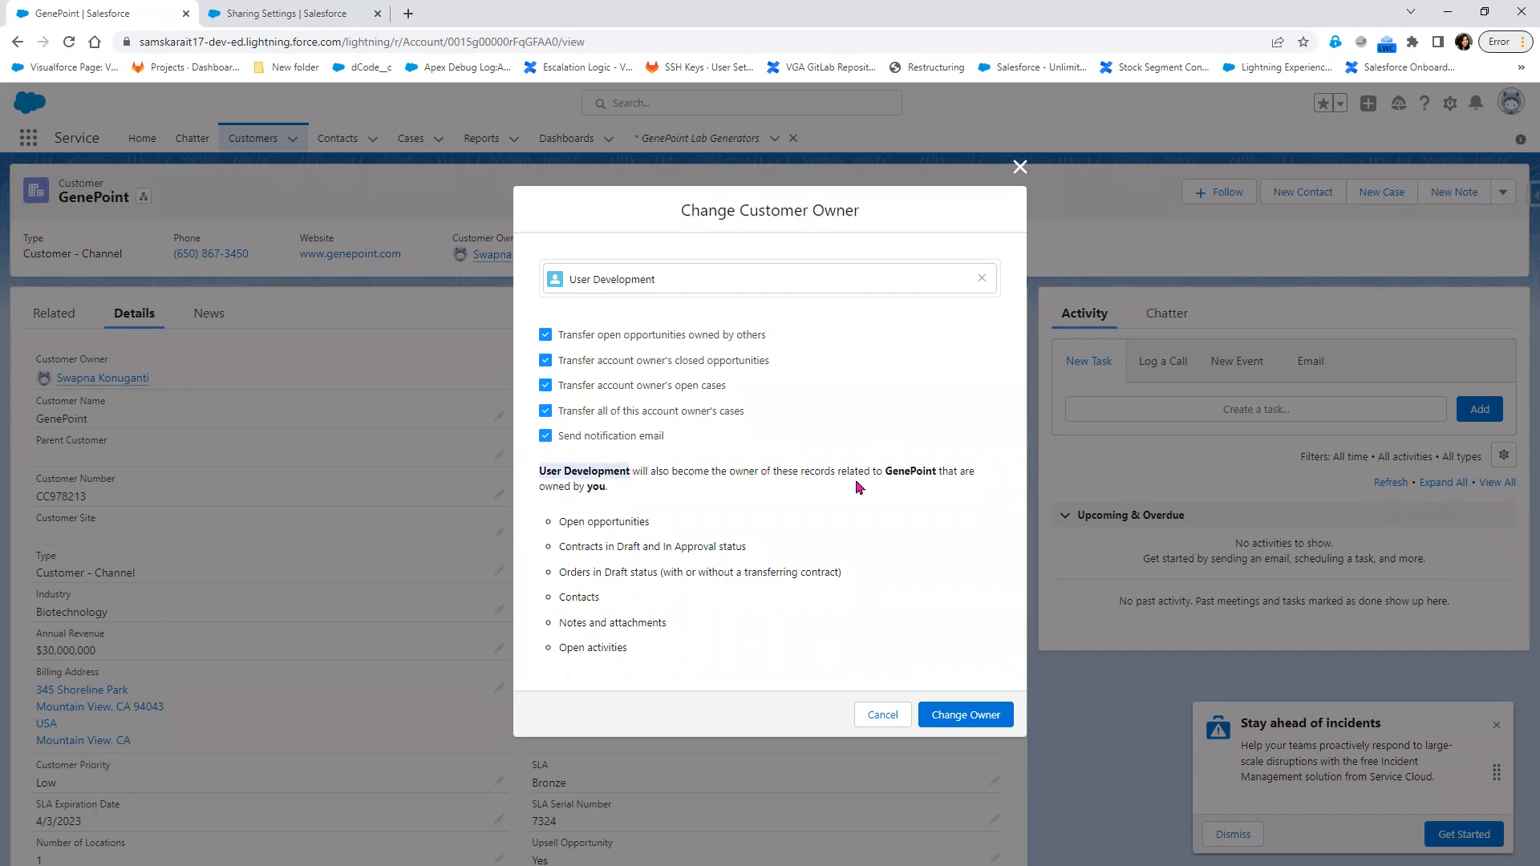
drag(886, 472, 933, 472)
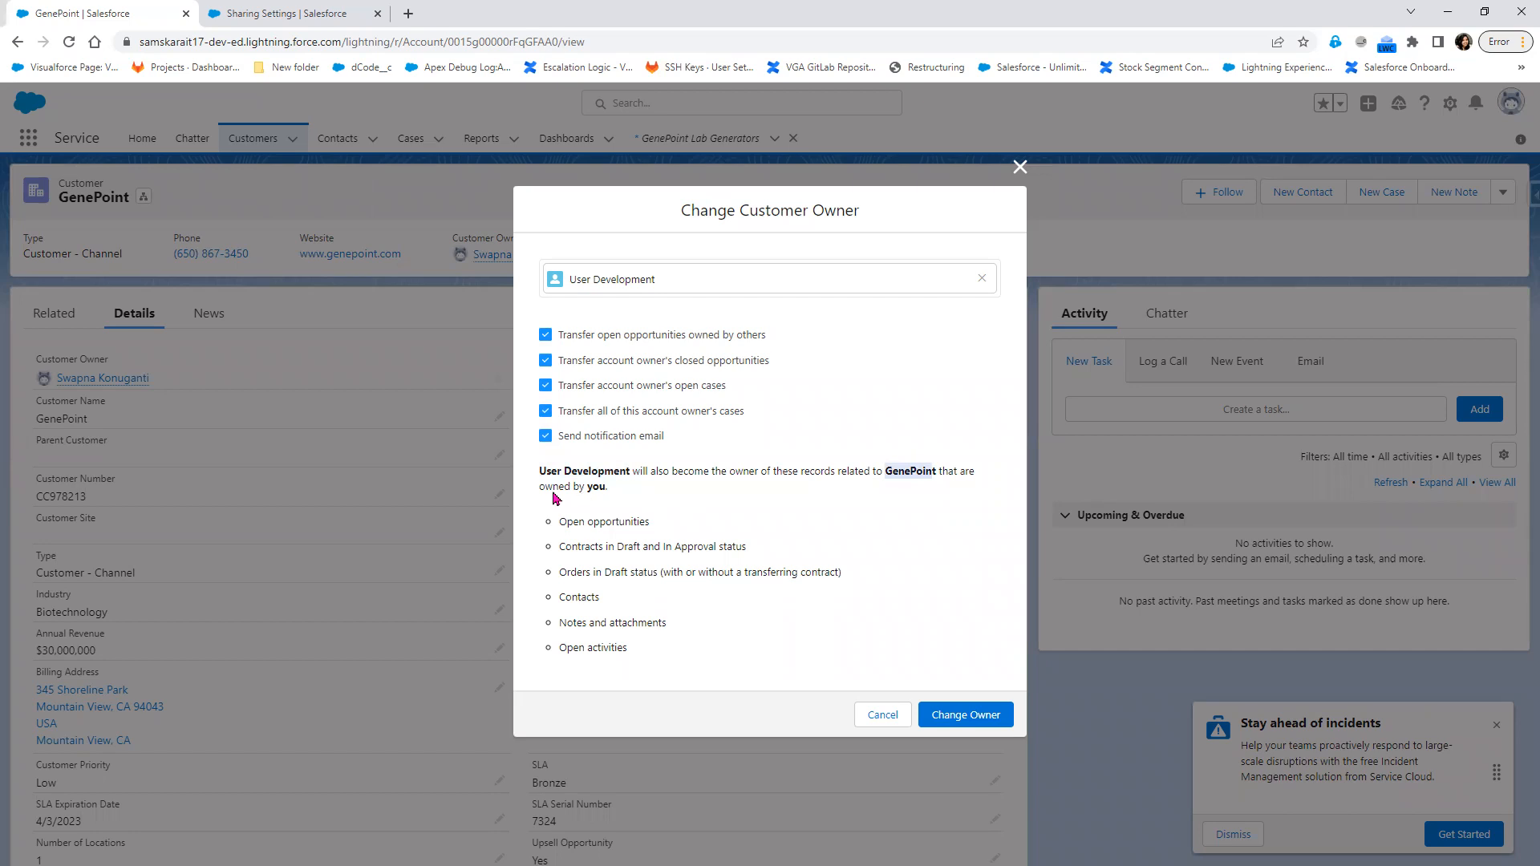
drag(611, 495, 651, 549)
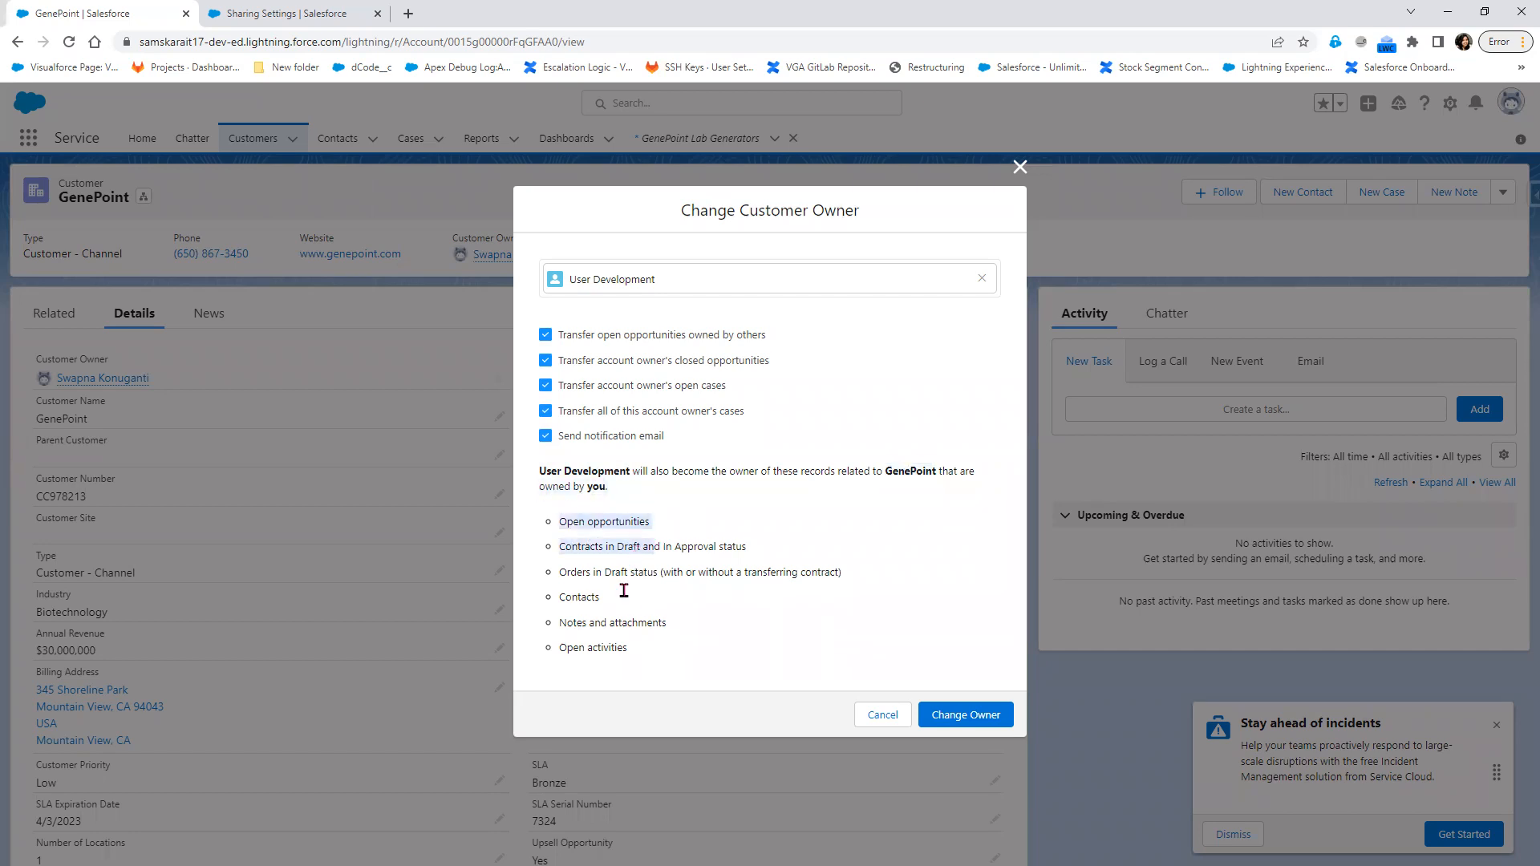
click(551, 551)
drag(551, 553, 763, 557)
click(652, 601)
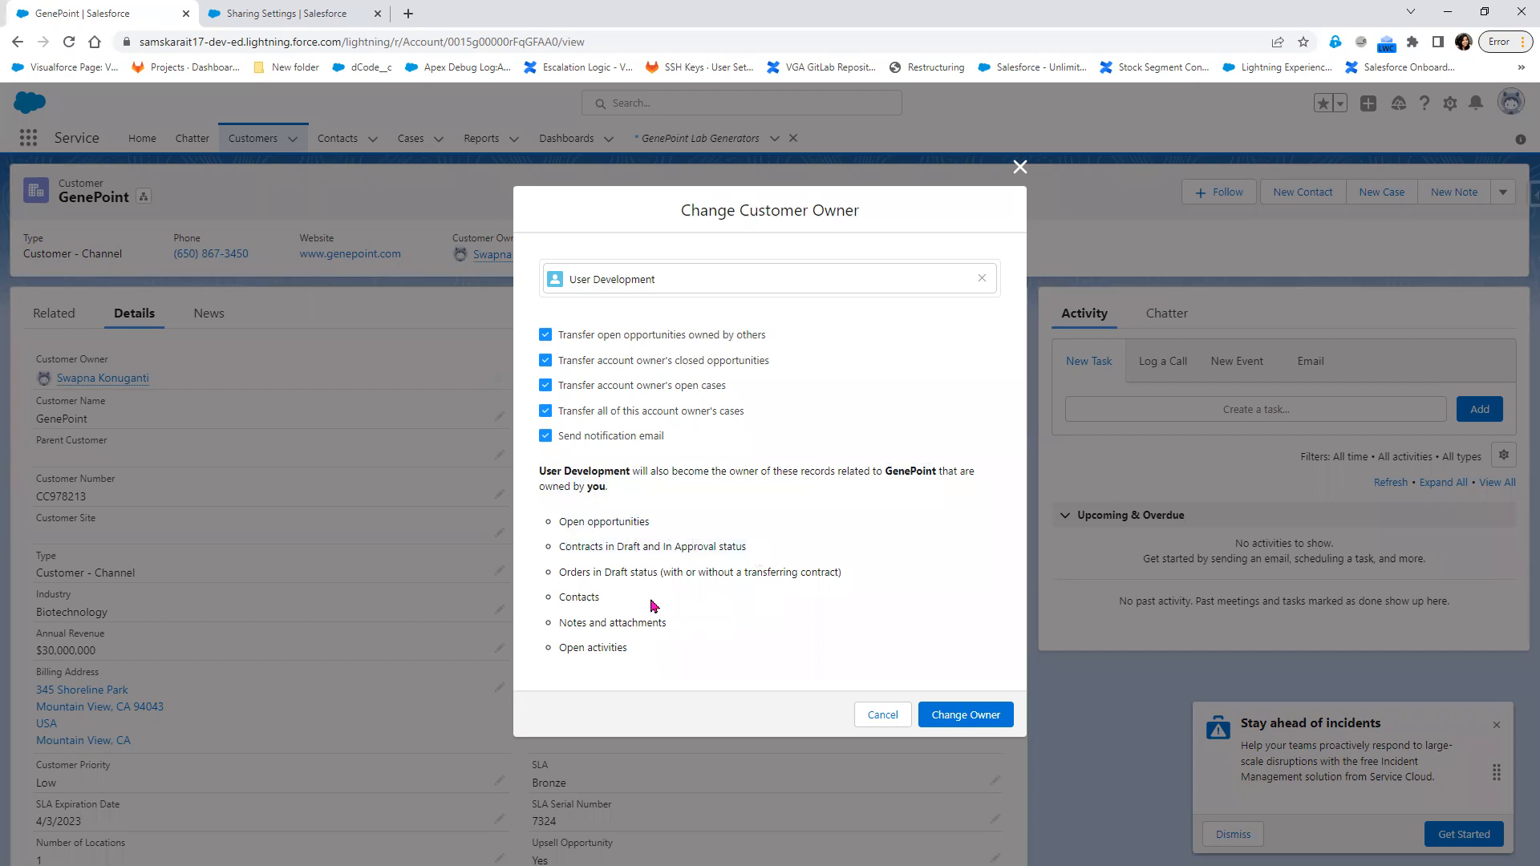
drag(558, 574, 664, 654)
click(567, 595)
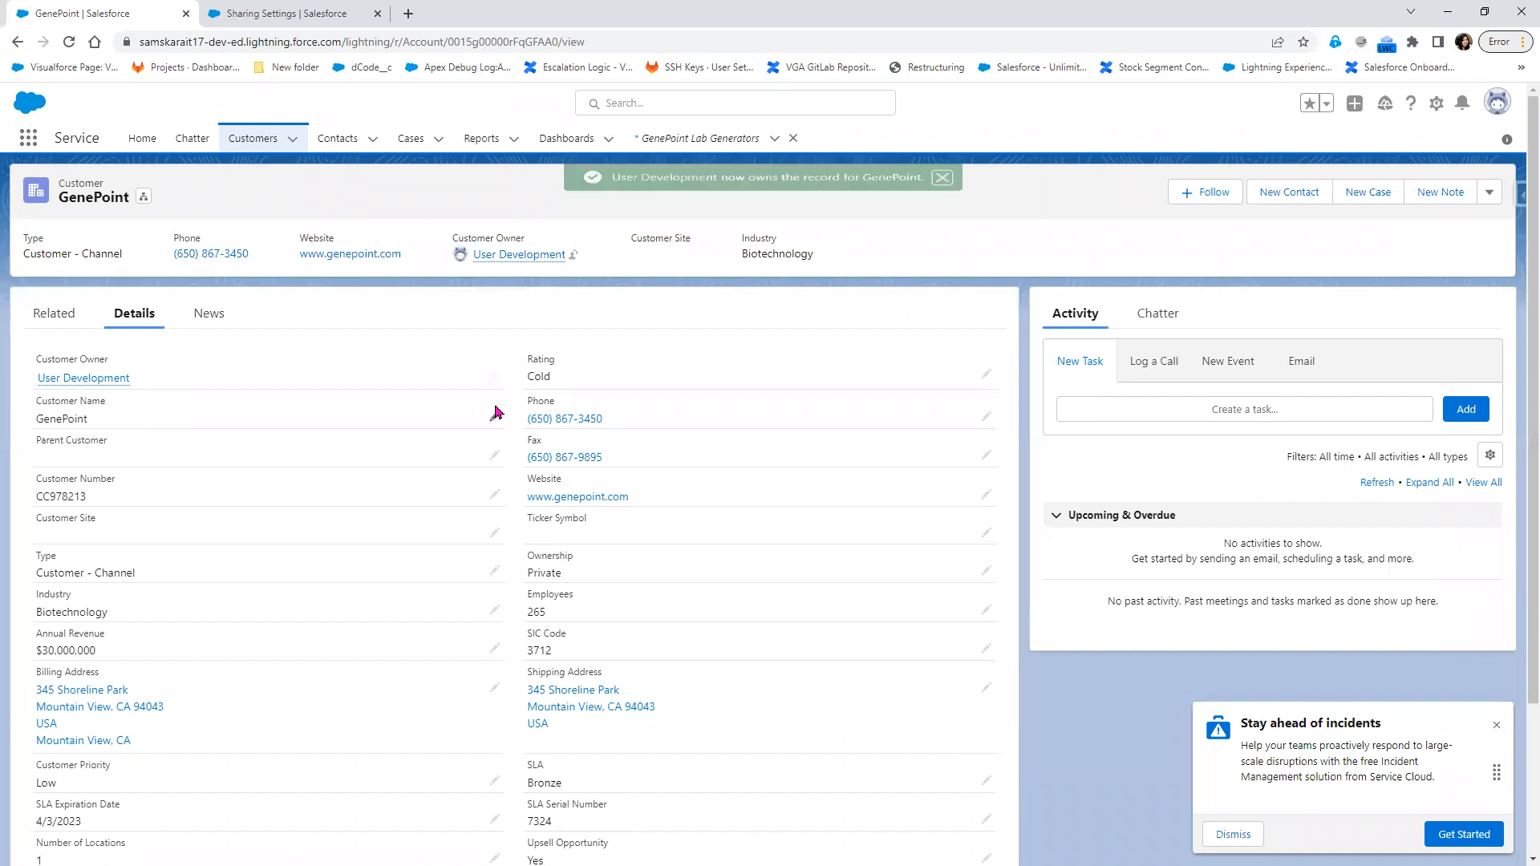
mouse_move(76, 380)
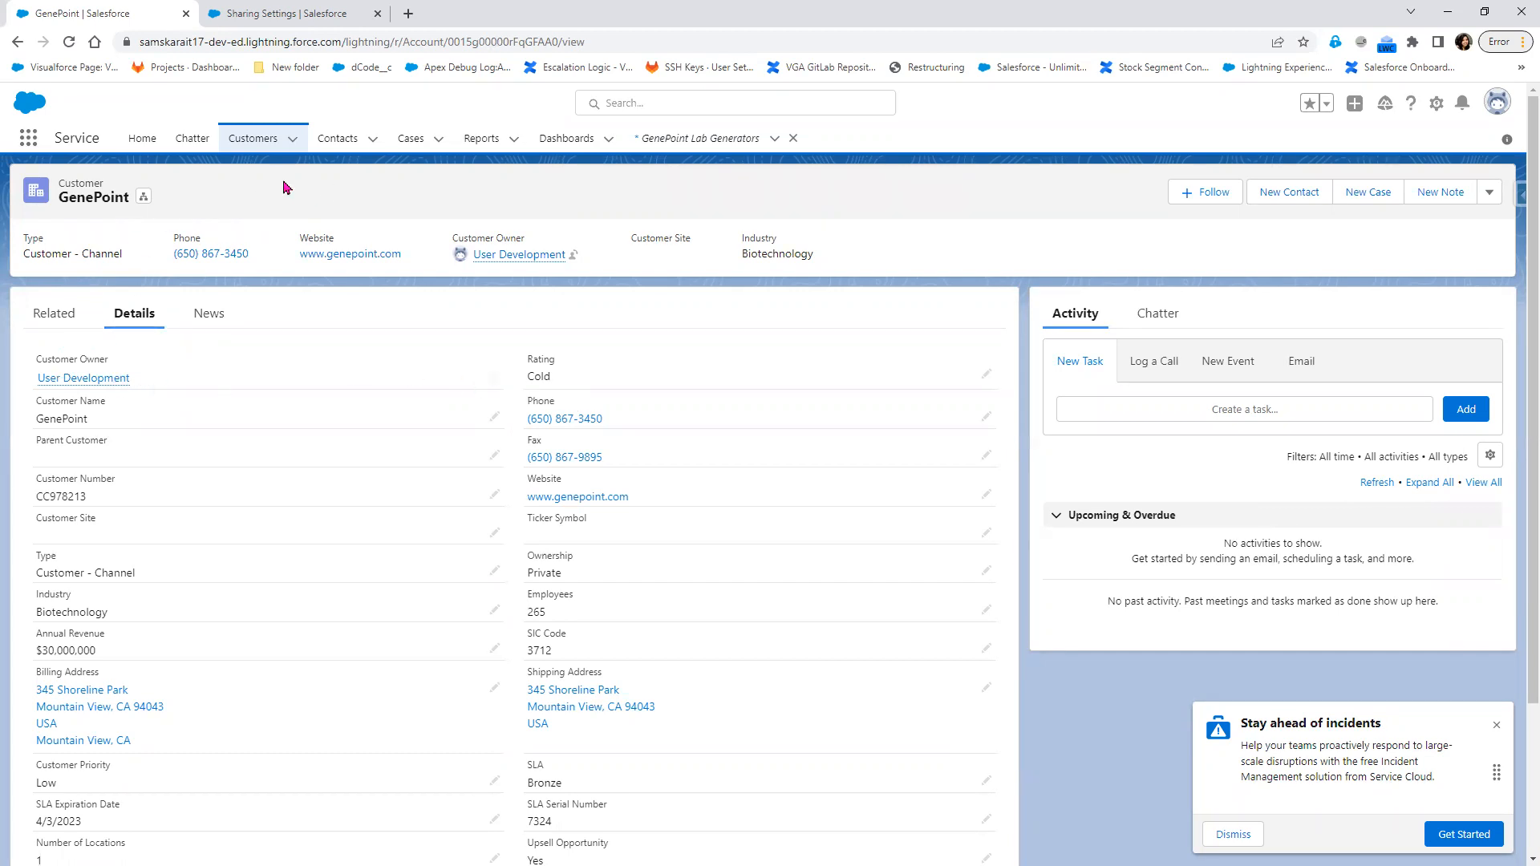
Show the Case object's default internal access options on the Sharing Settings edit page
click(271, 20)
click(554, 499)
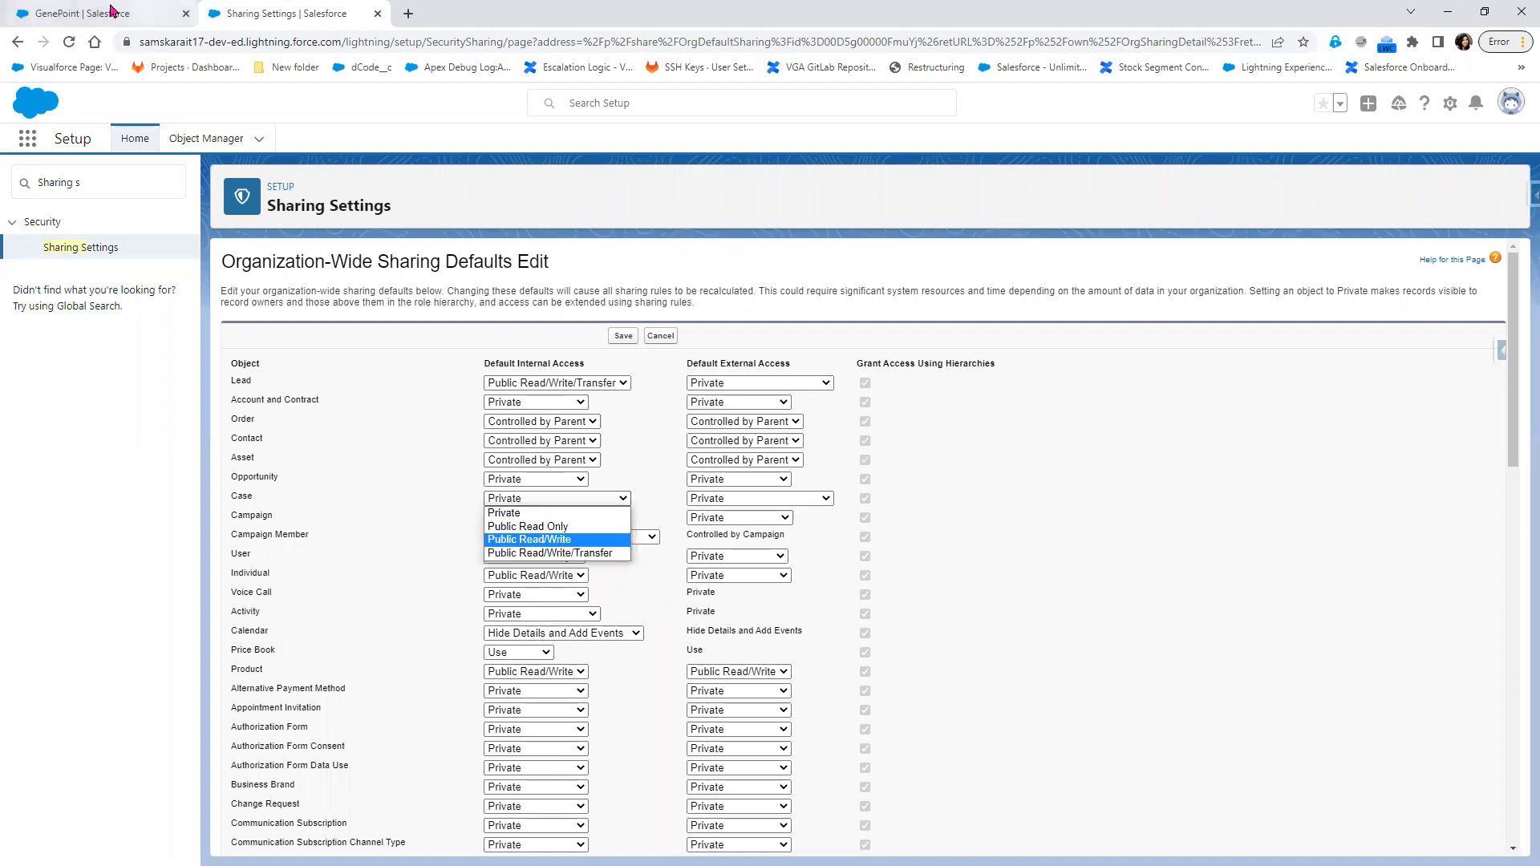
Return to the GenePoint customer record, view its Change Customer Owner dialog and close it without changes
click(88, 14)
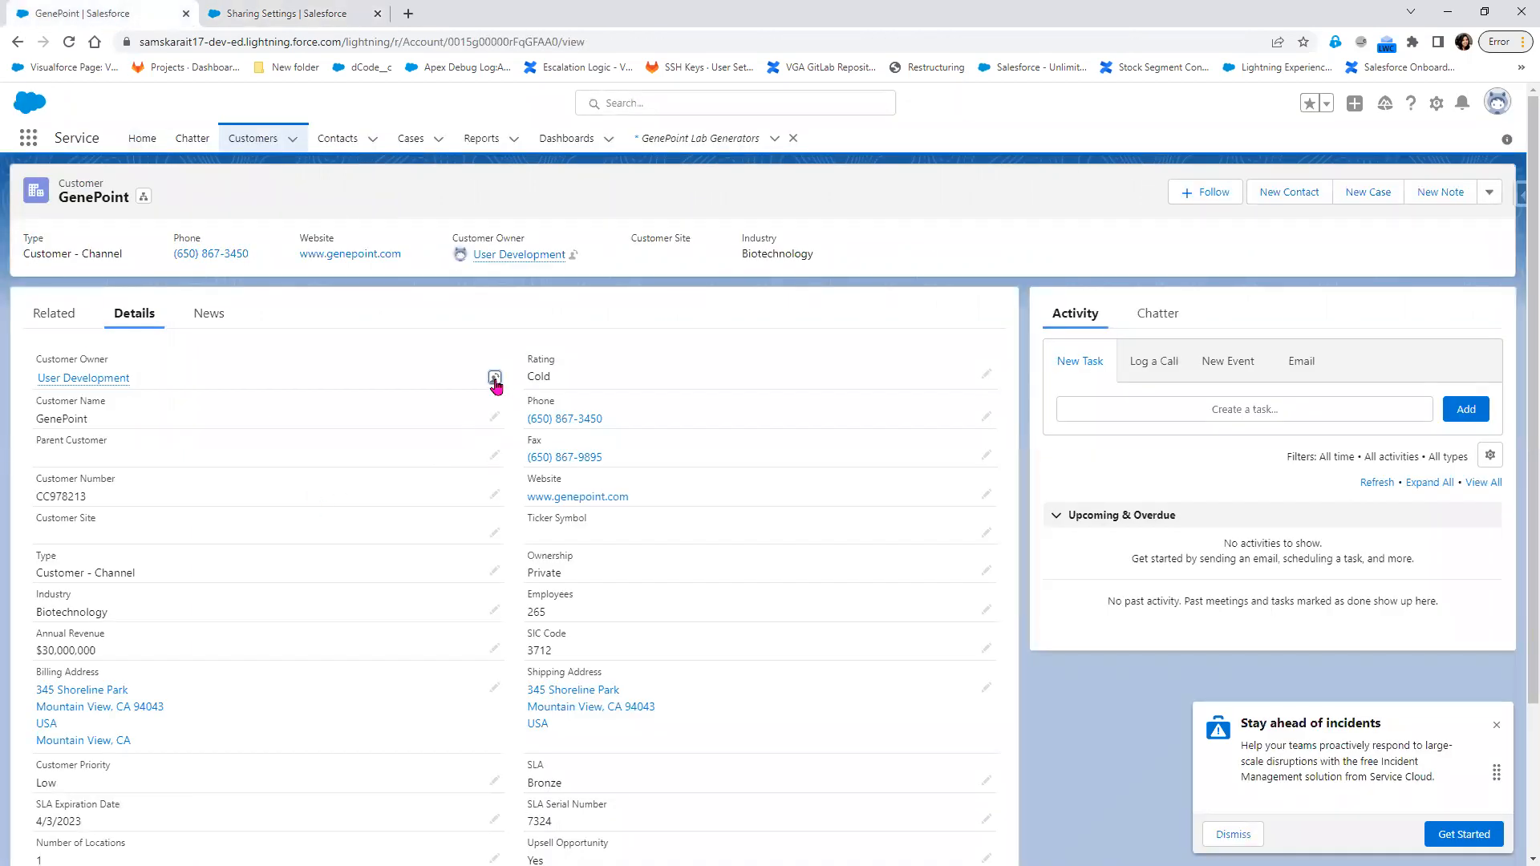
click(496, 379)
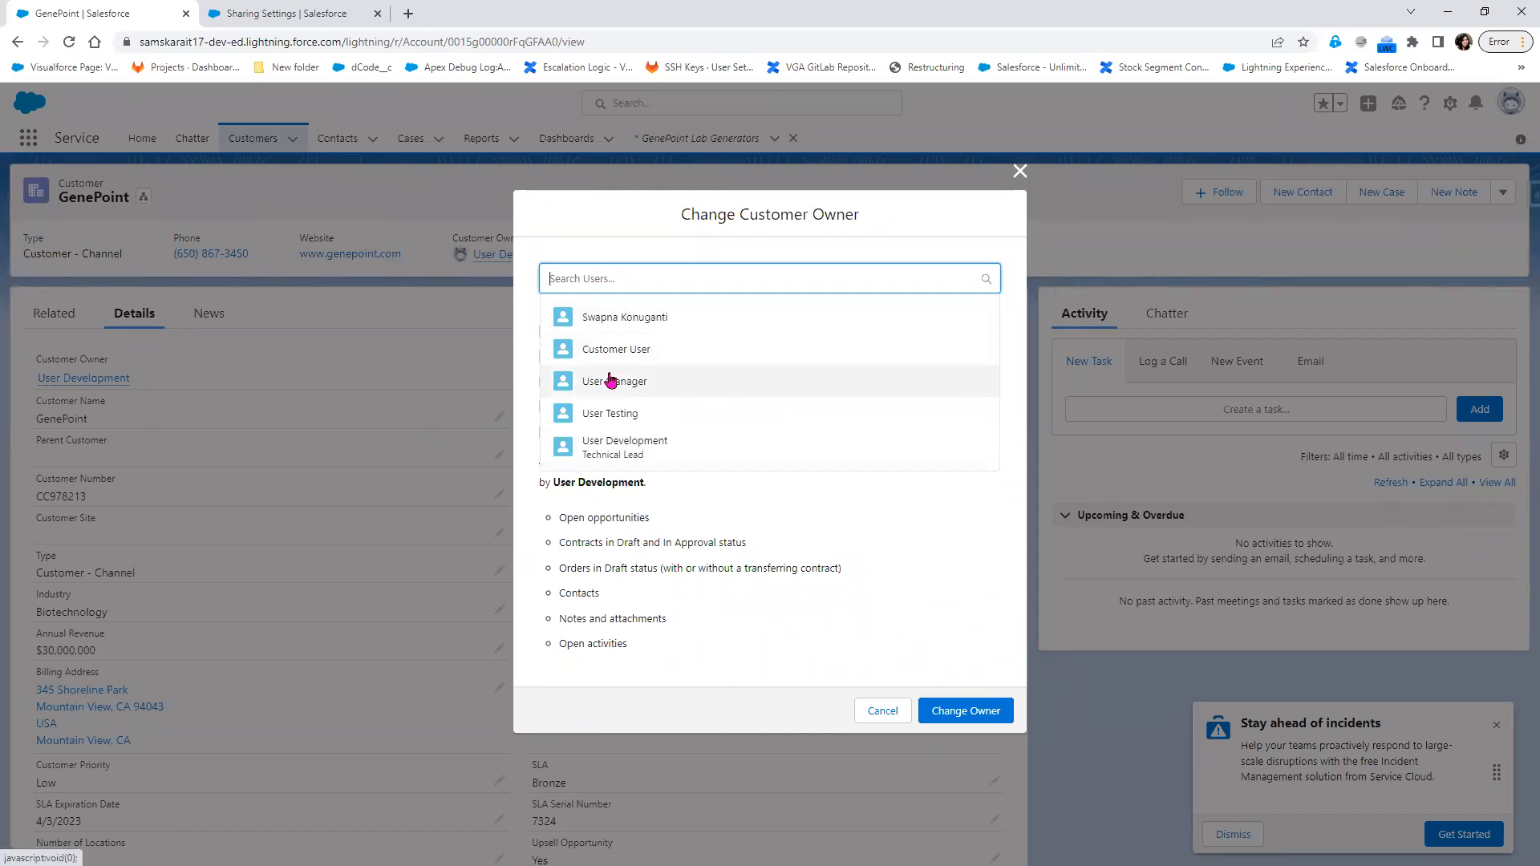
click(1018, 173)
Open the June6 contact's details, view its Change Contact Owner dialog and close it without changes
click(336, 138)
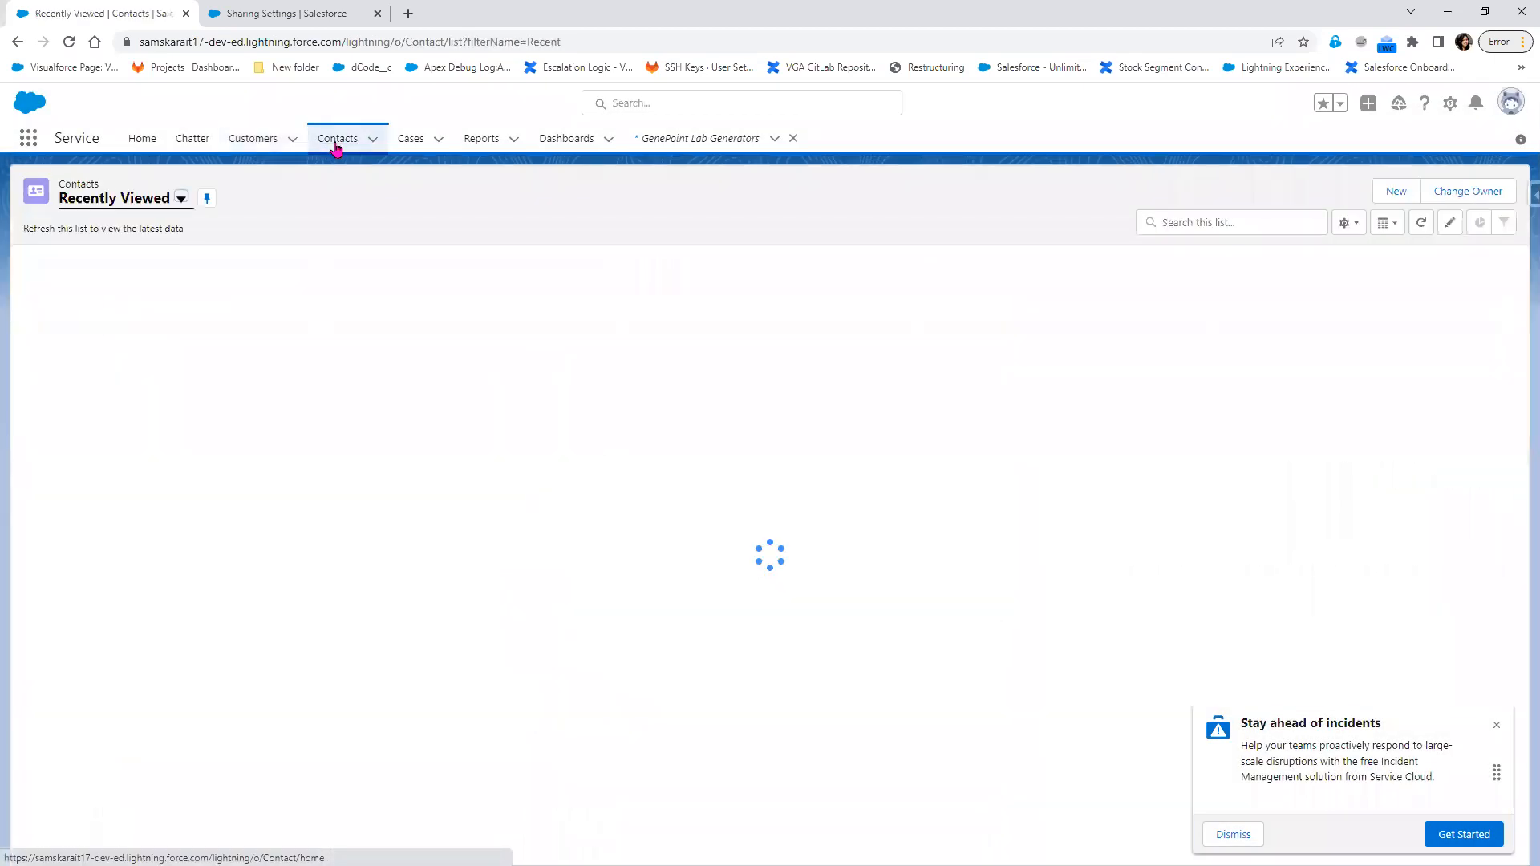
click(104, 285)
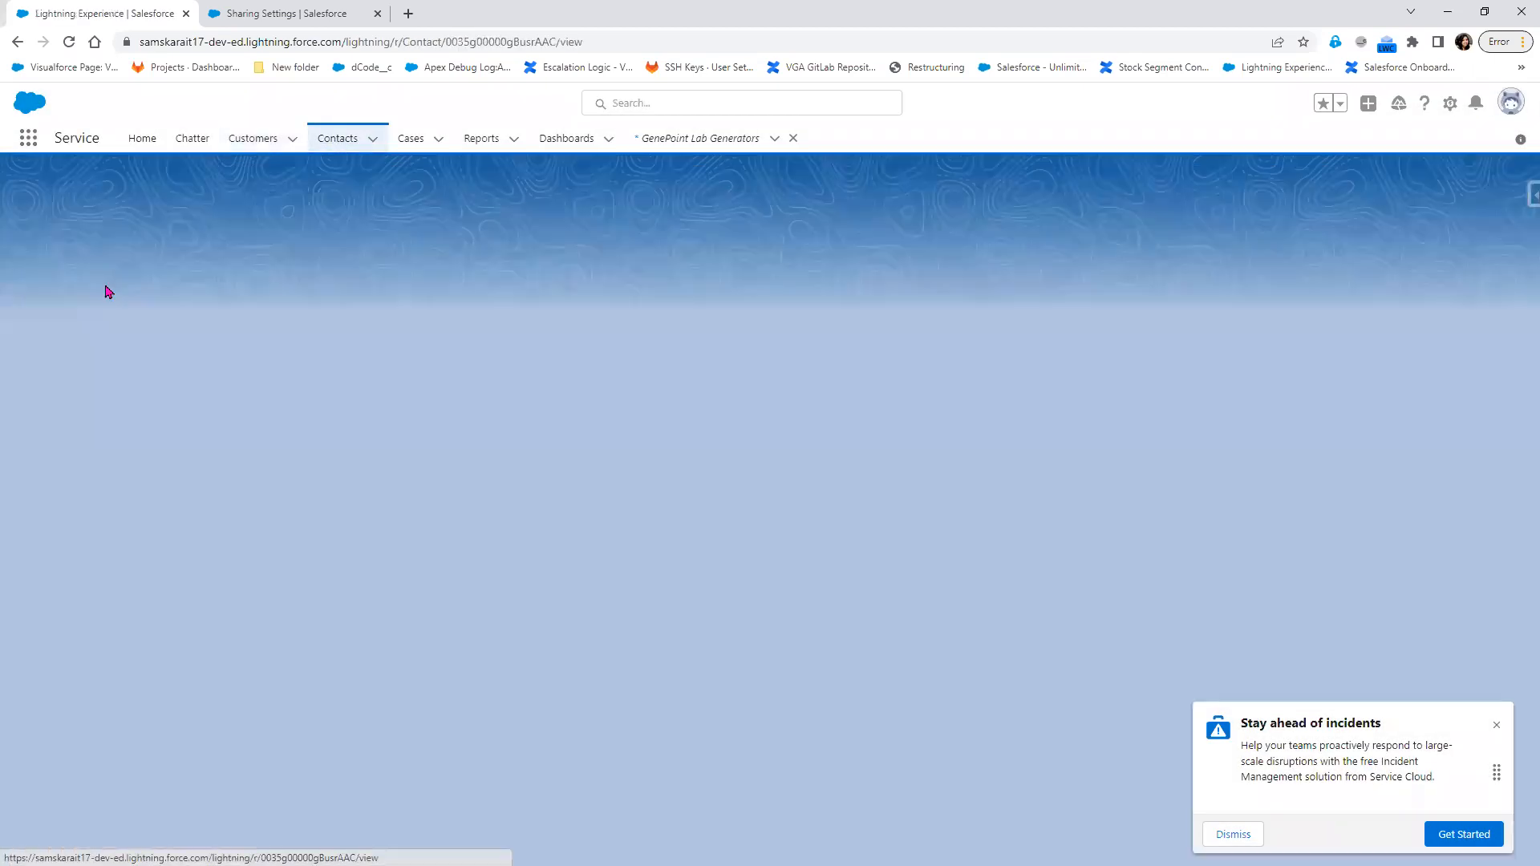
click(148, 315)
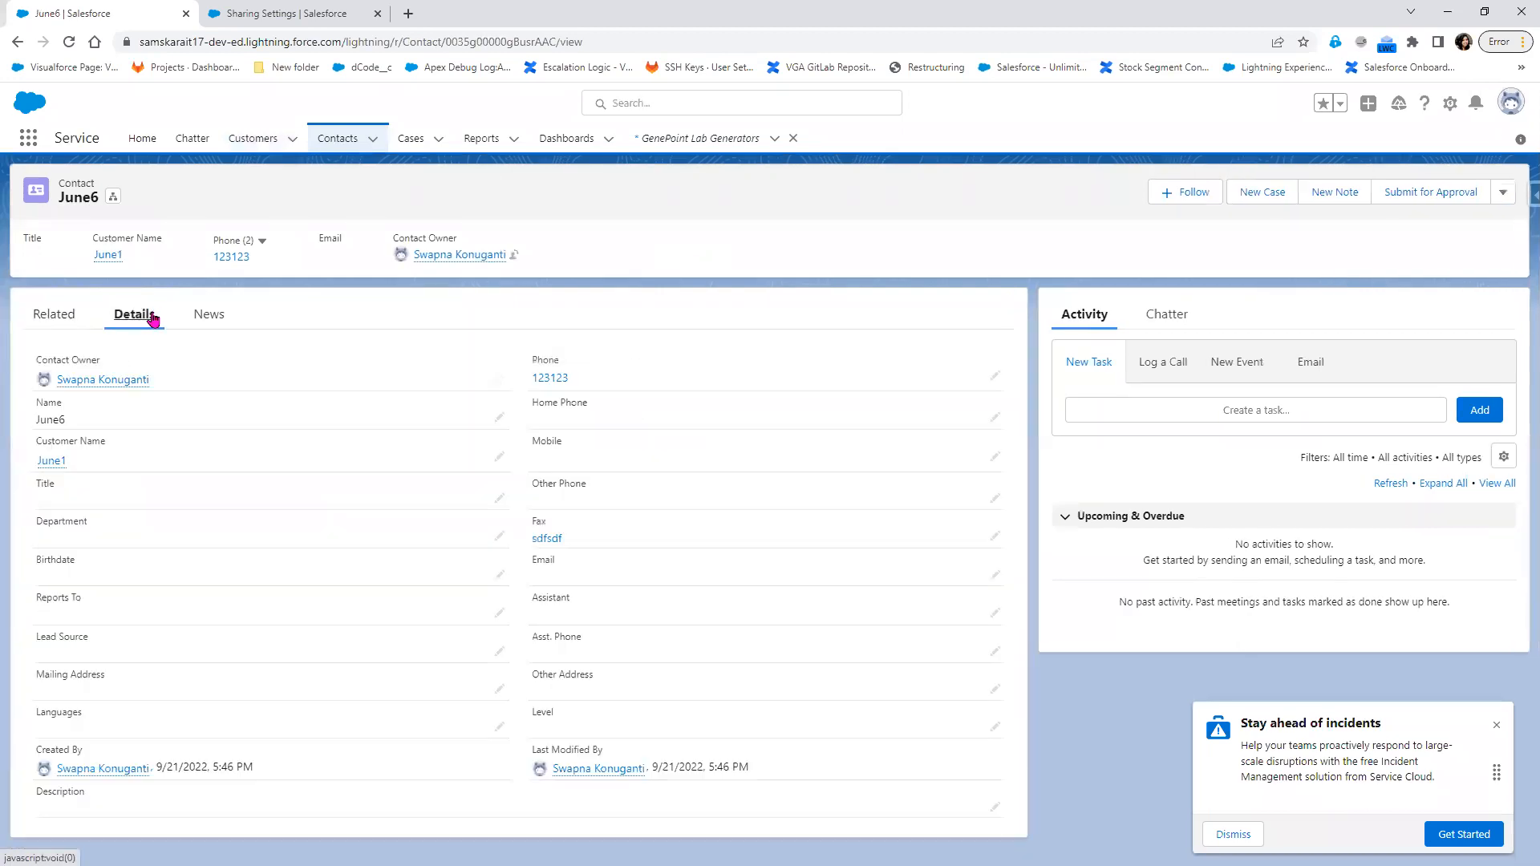
click(499, 380)
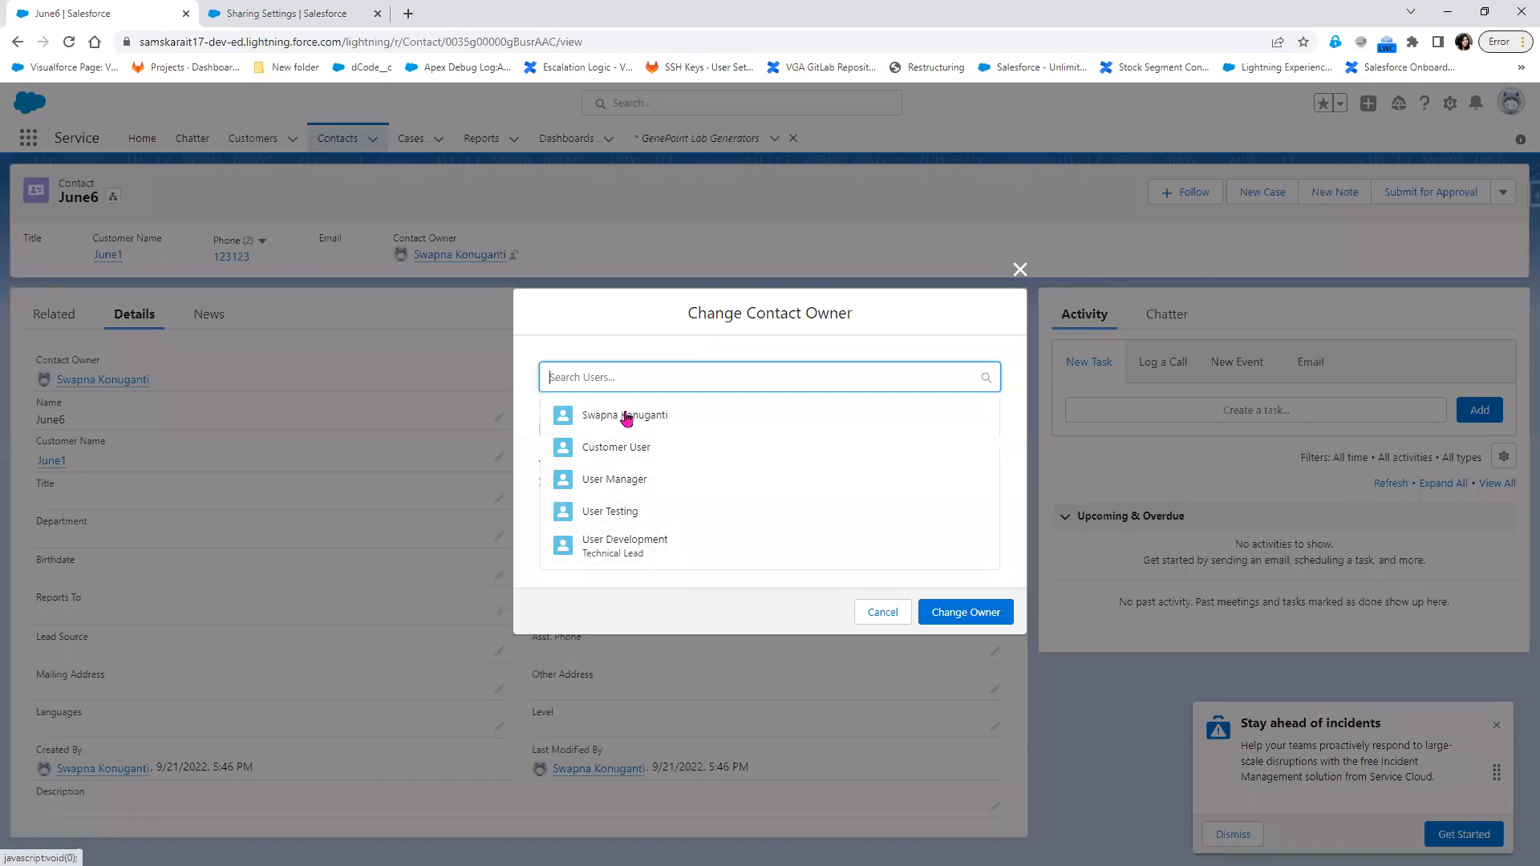
click(1019, 271)
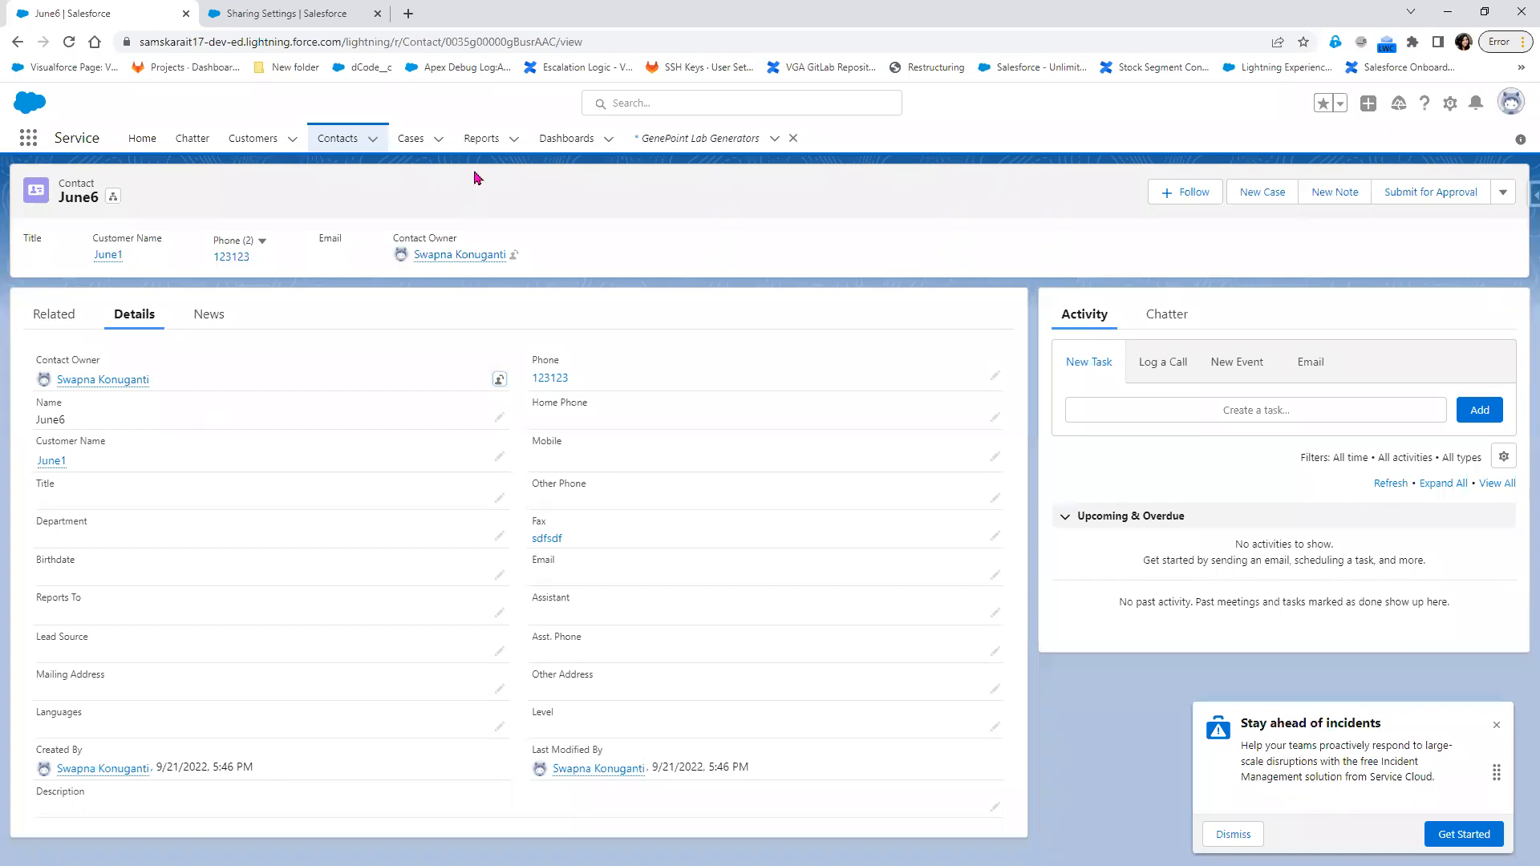
Find the Leads object by searching for "lead" and display the All Open Leads list view
click(28, 138)
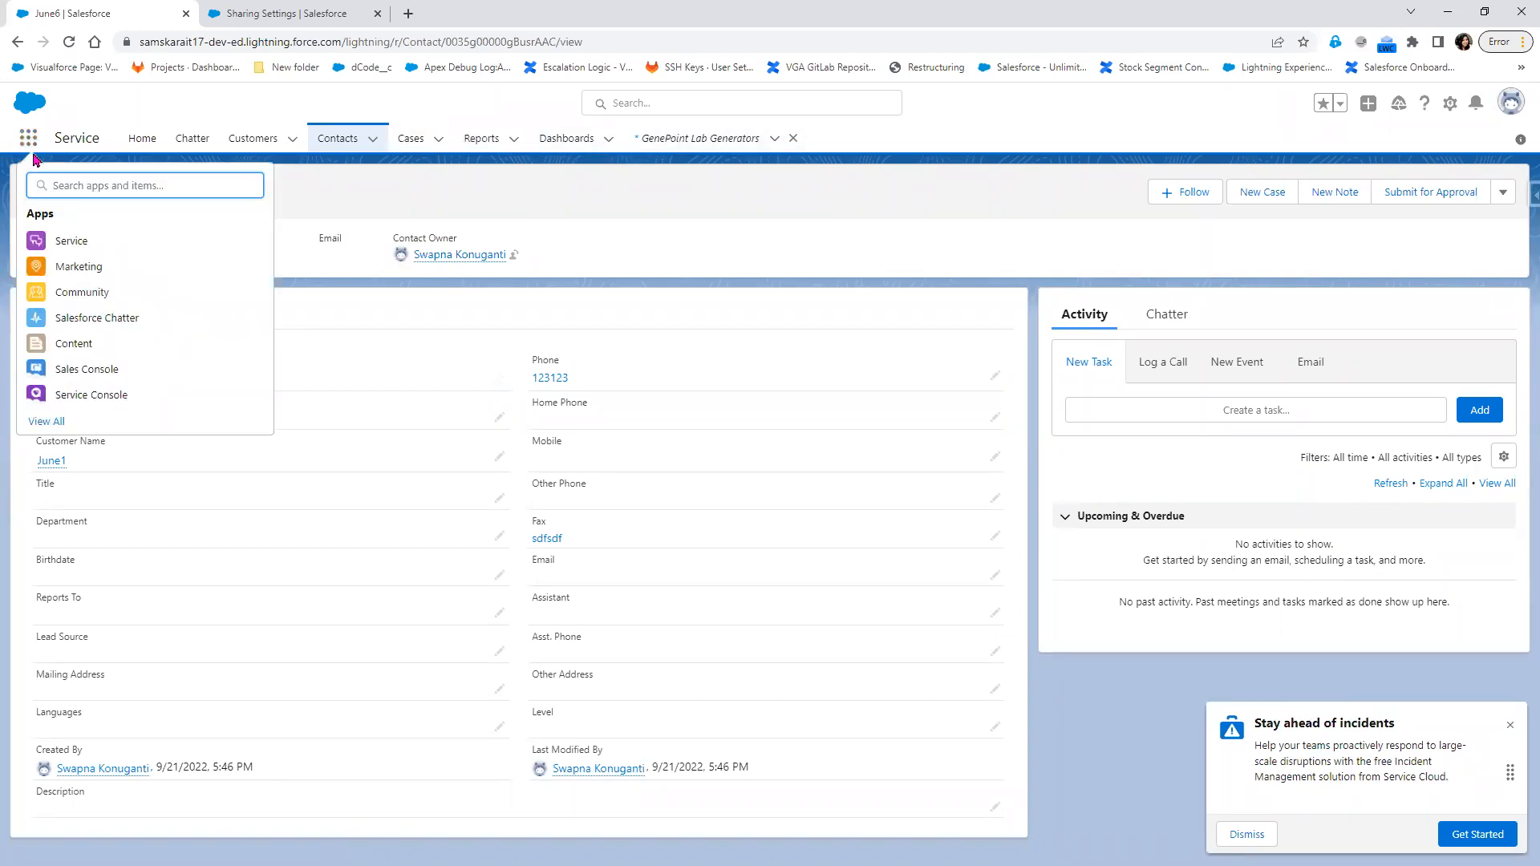
text(lead)
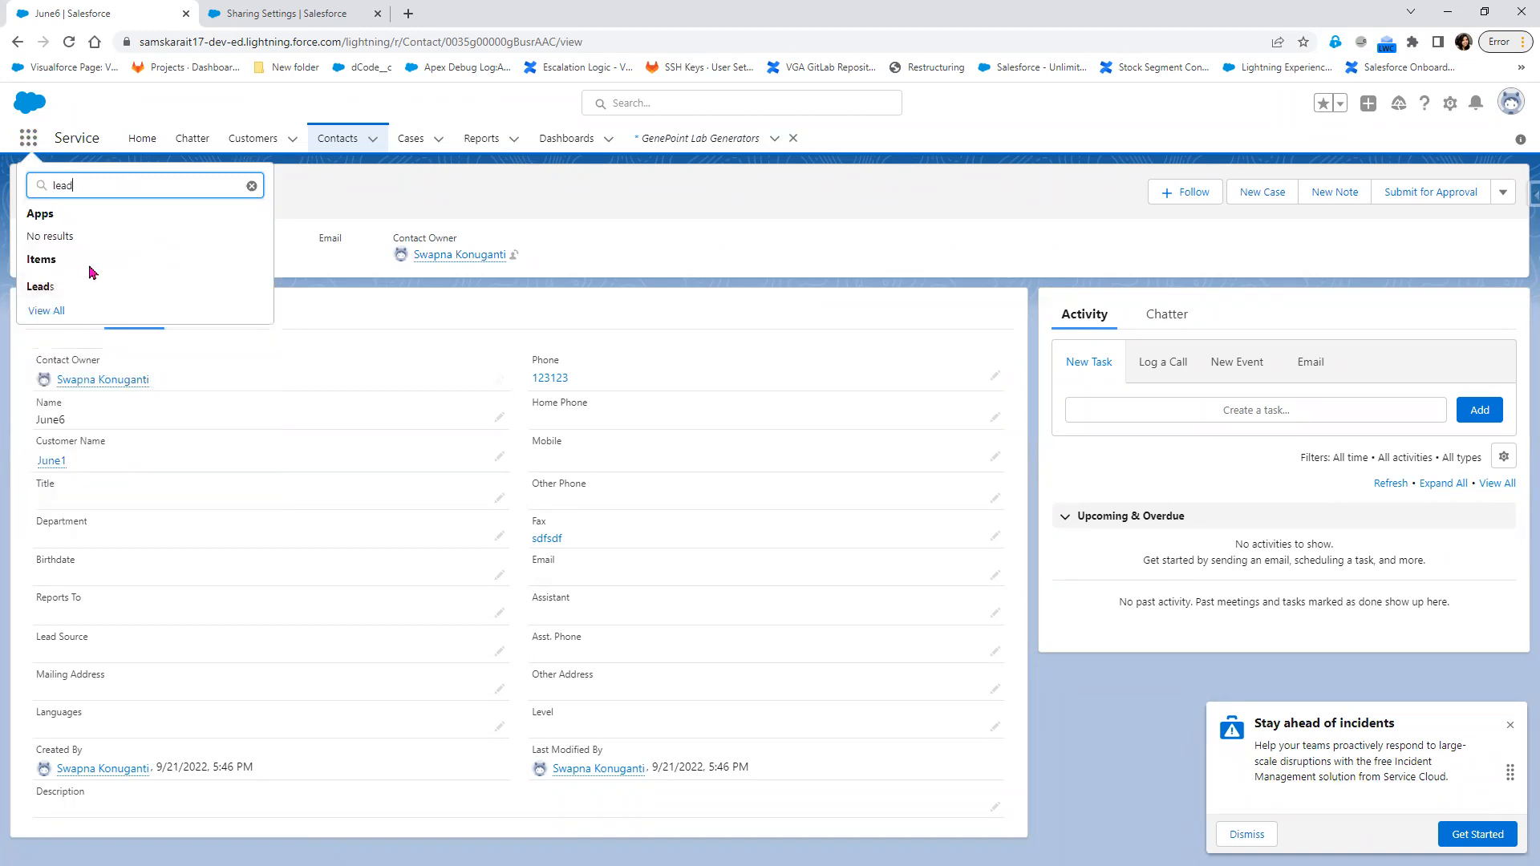
click(32, 290)
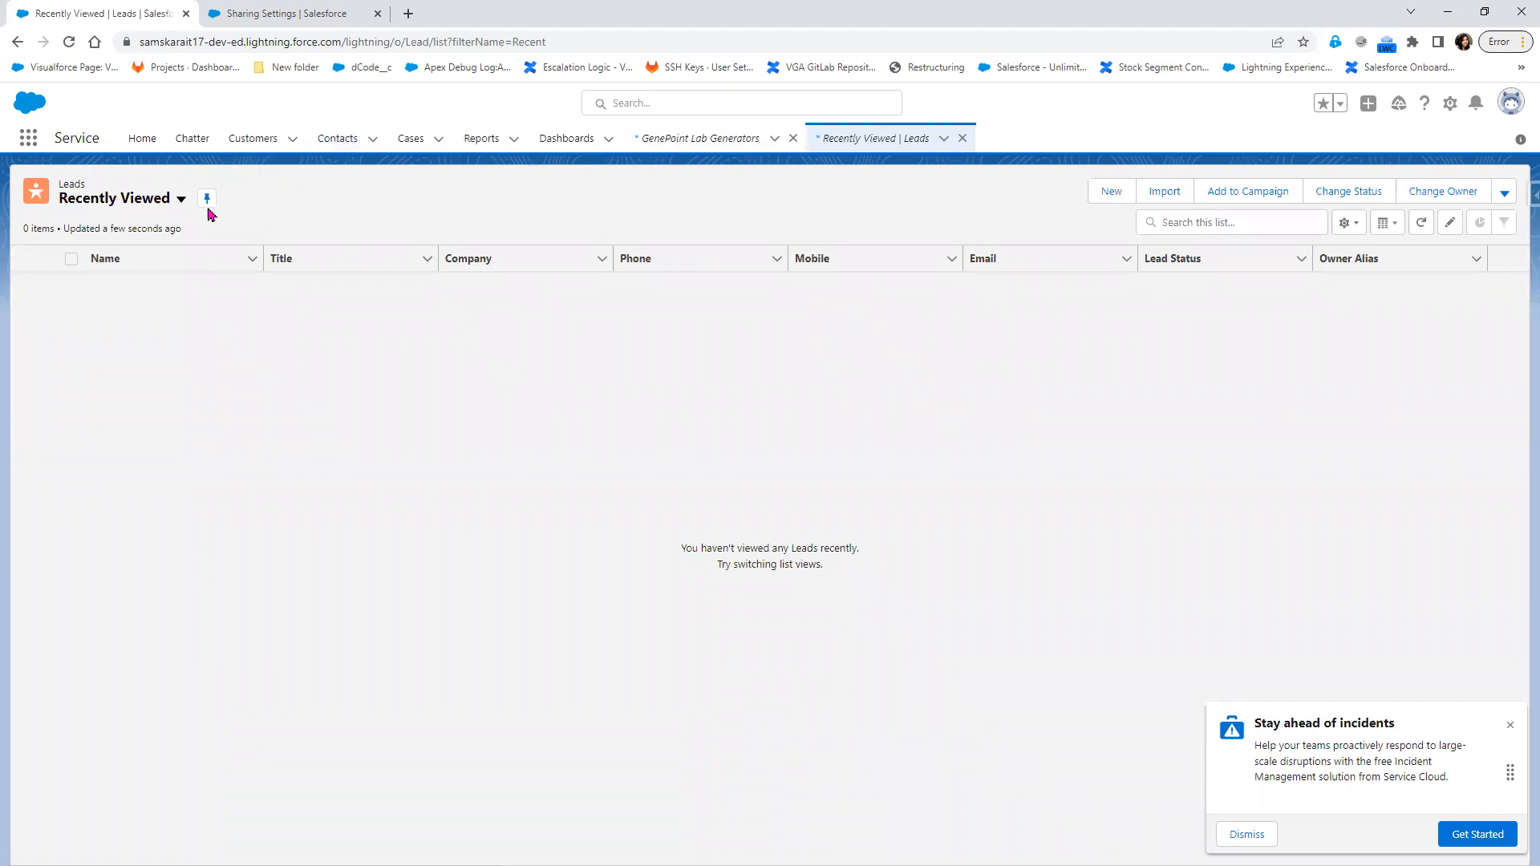
click(180, 199)
click(178, 258)
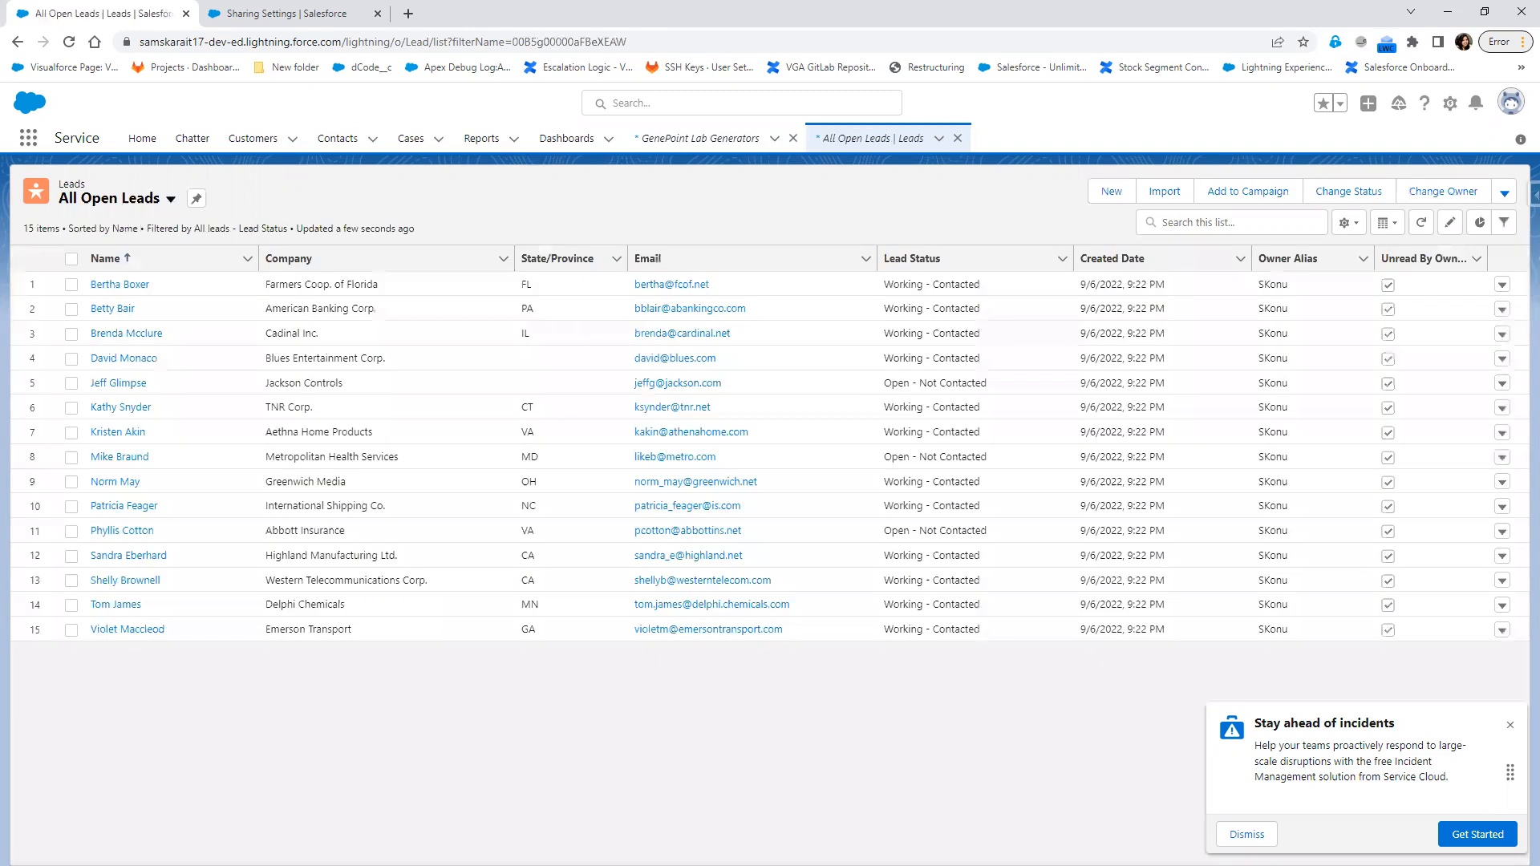
Open the first lead's details and view the owner types, Users and Queues, in its Change Lead Owner dialog
click(97, 284)
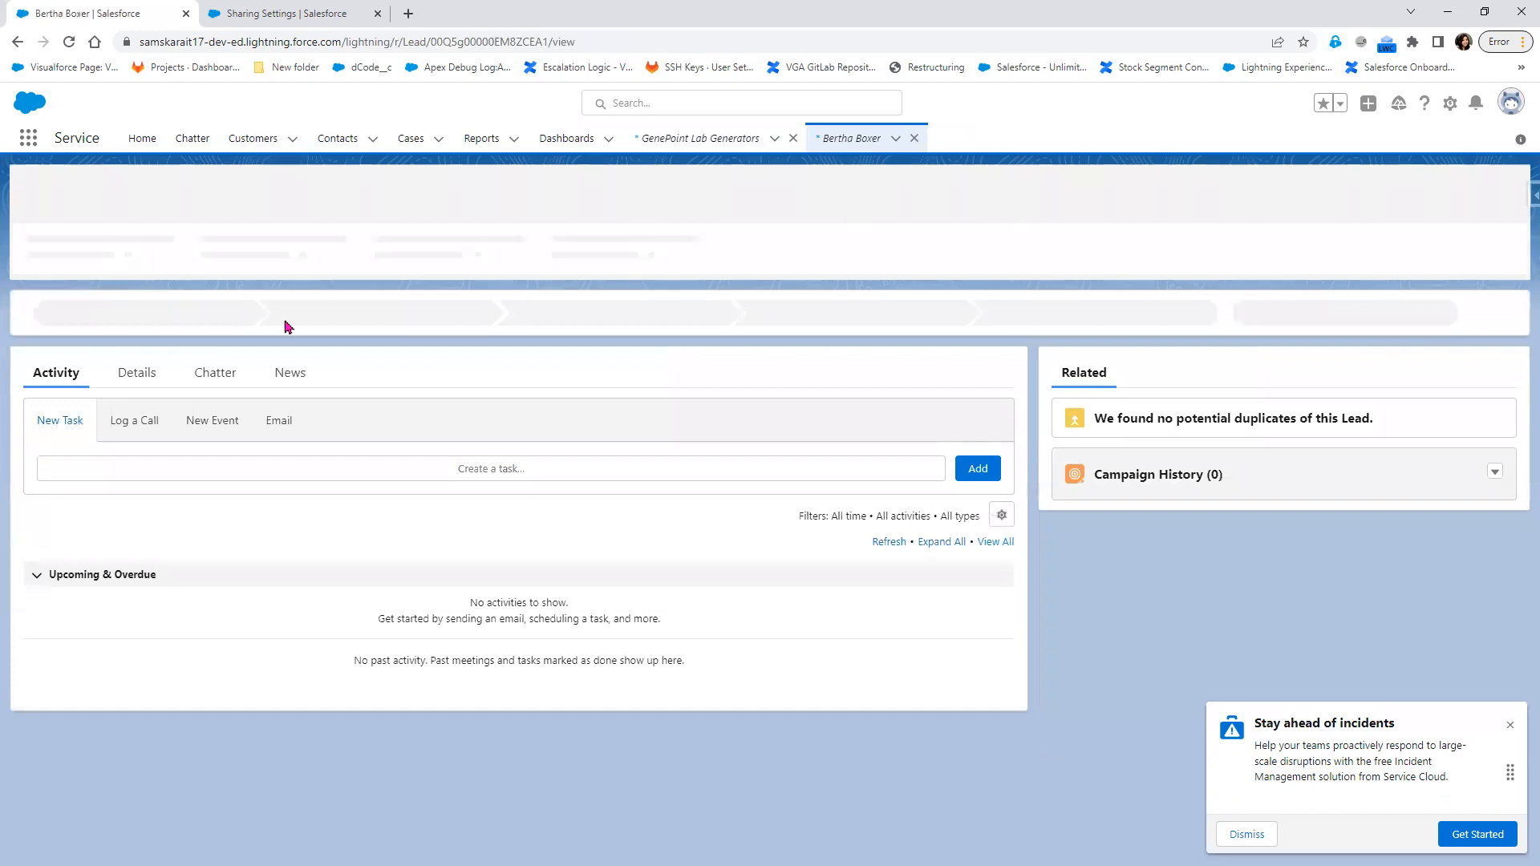
click(150, 378)
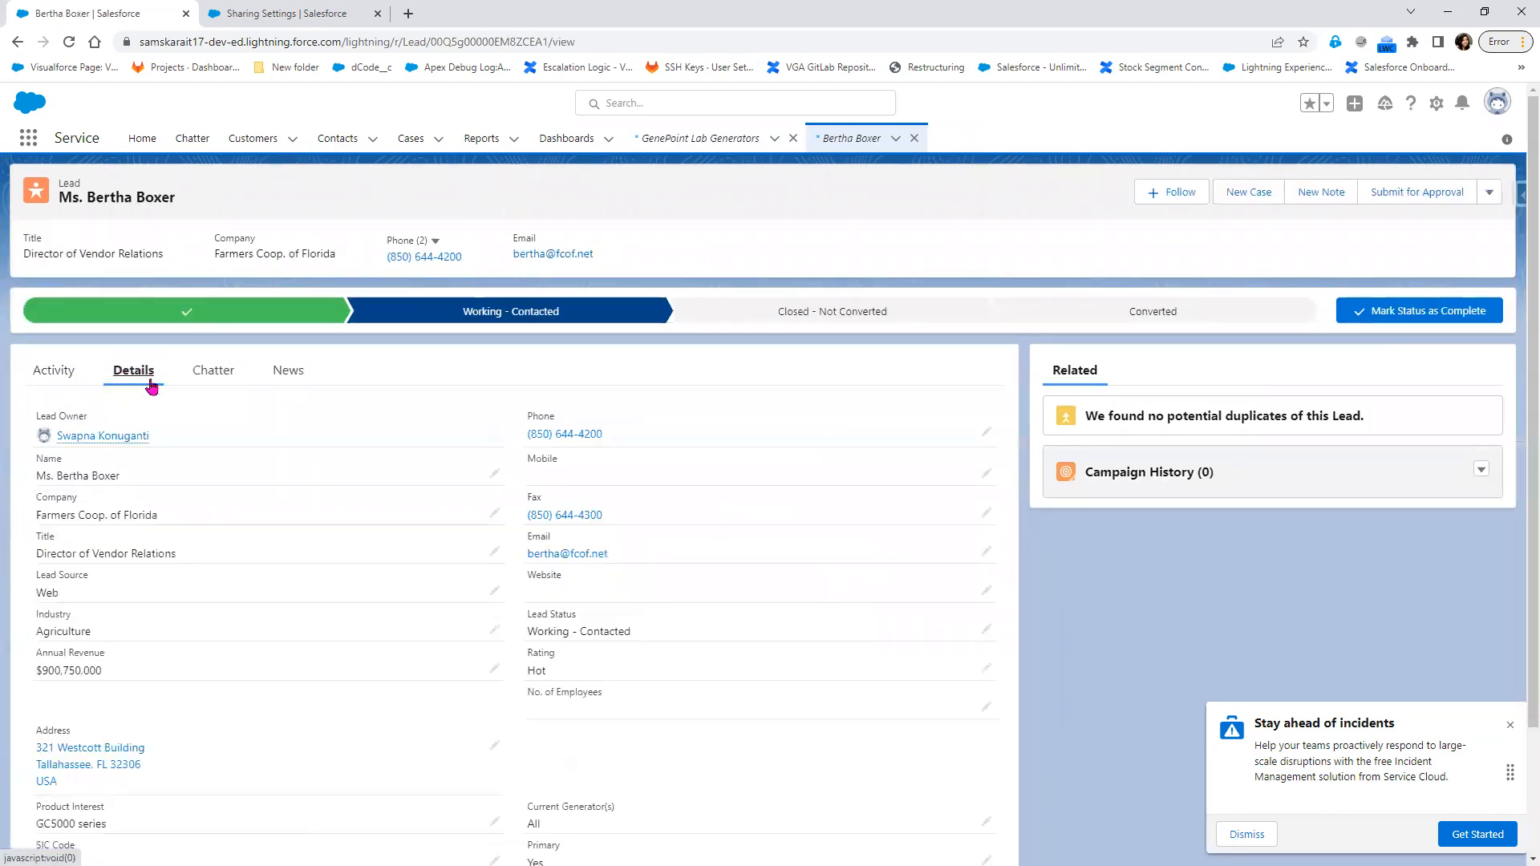
click(493, 437)
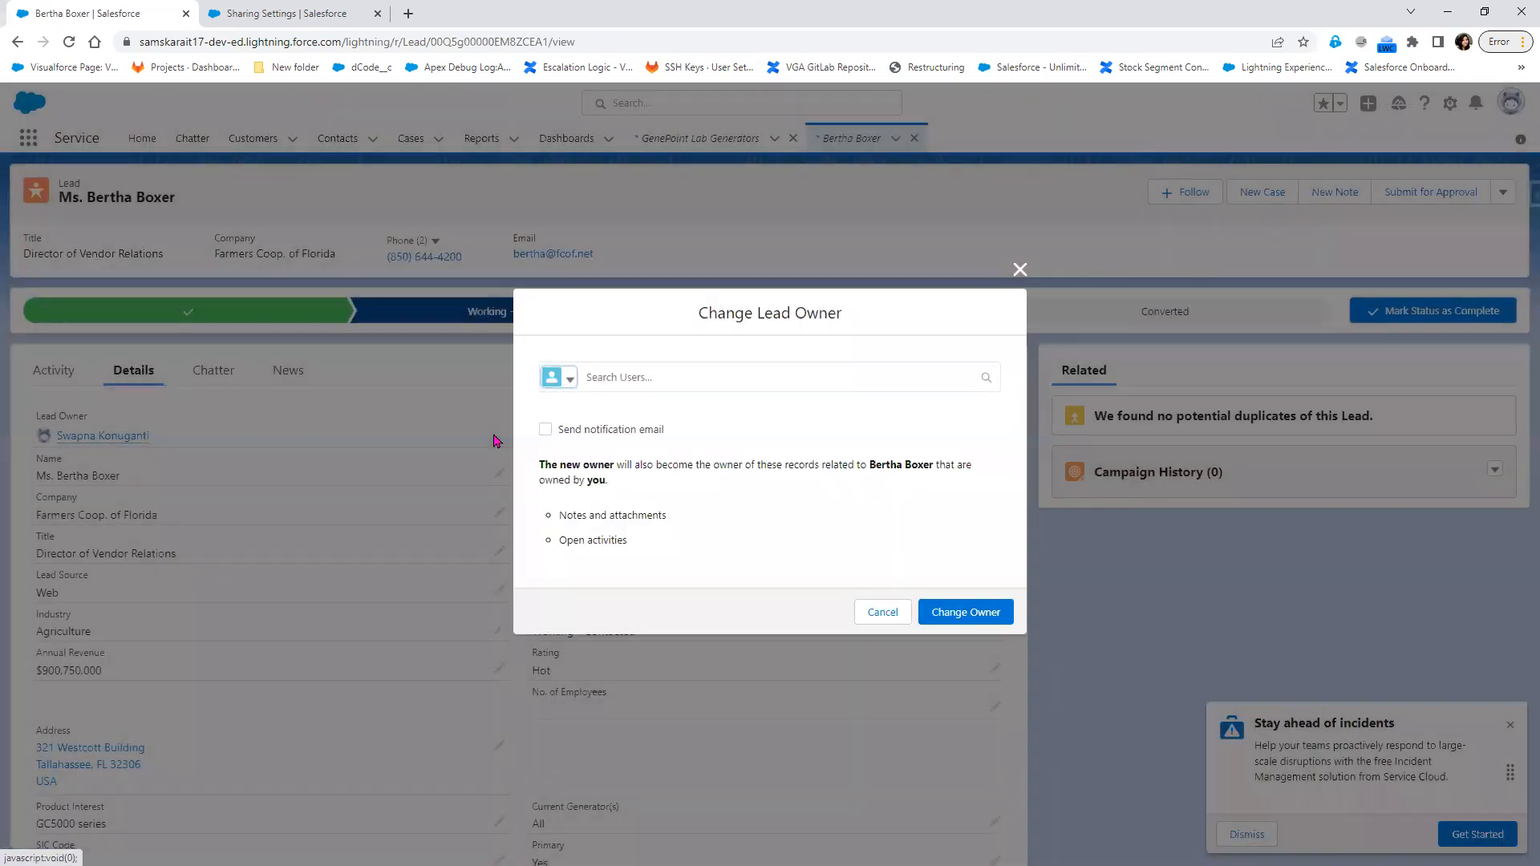
click(568, 386)
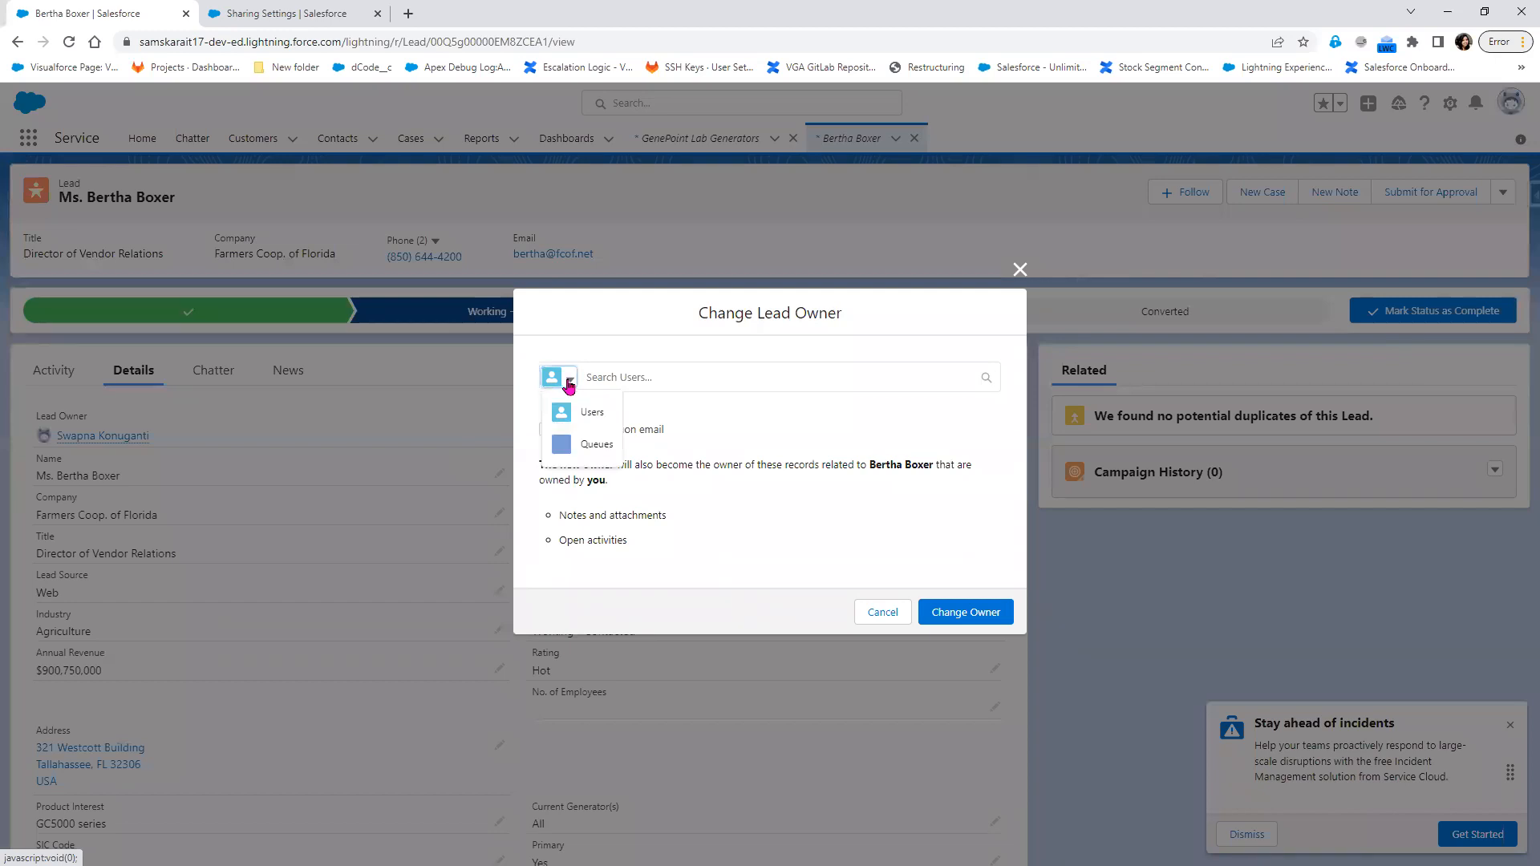
click(756, 431)
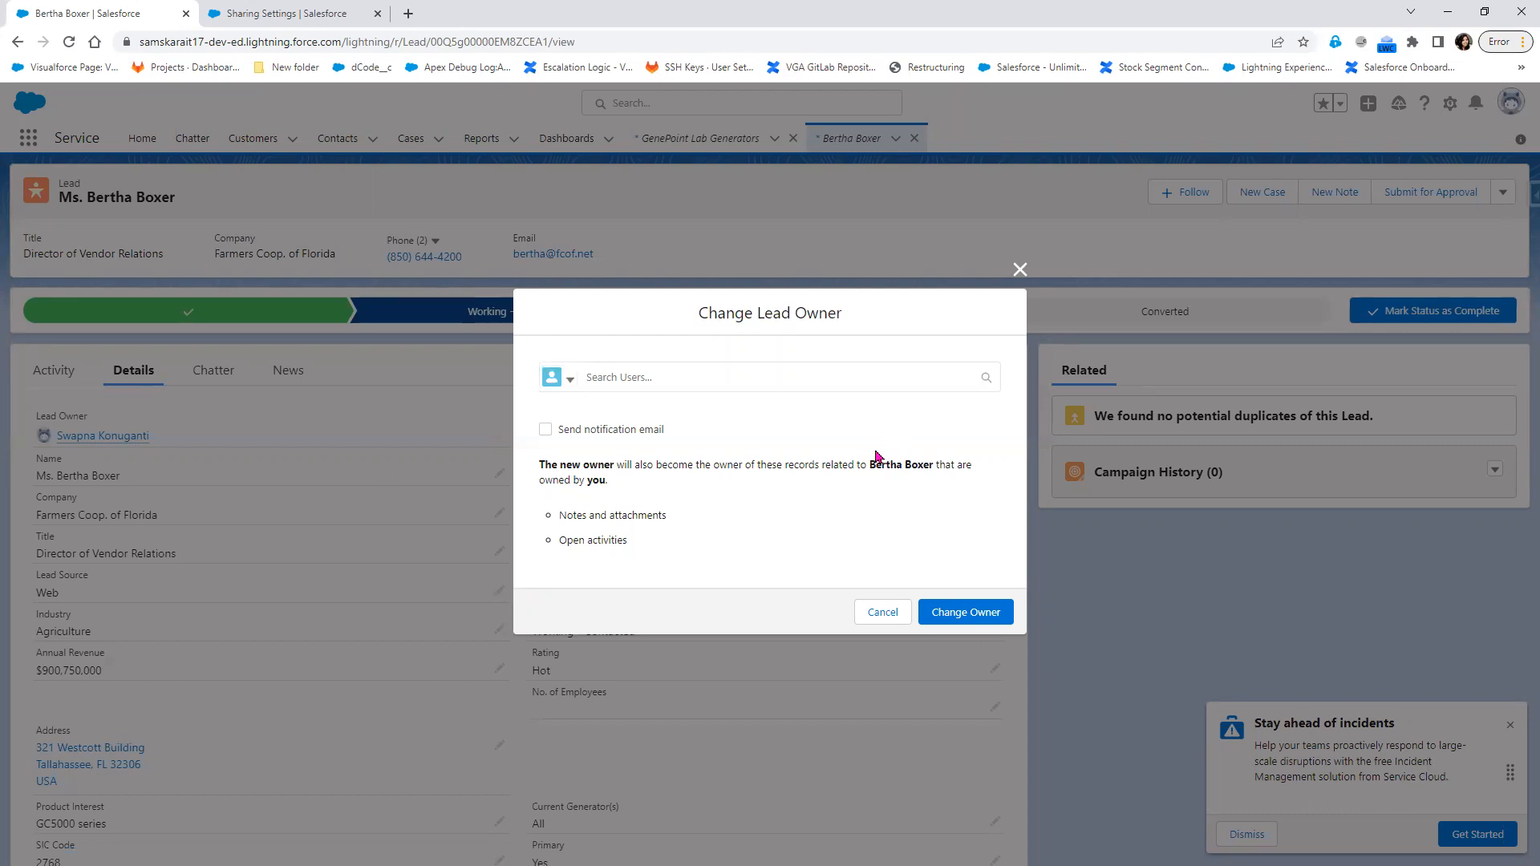
Close the Change Lead Owner dialog and view the GenePoint customer's Change Customer Owner dialog in a new browser tab
click(1020, 270)
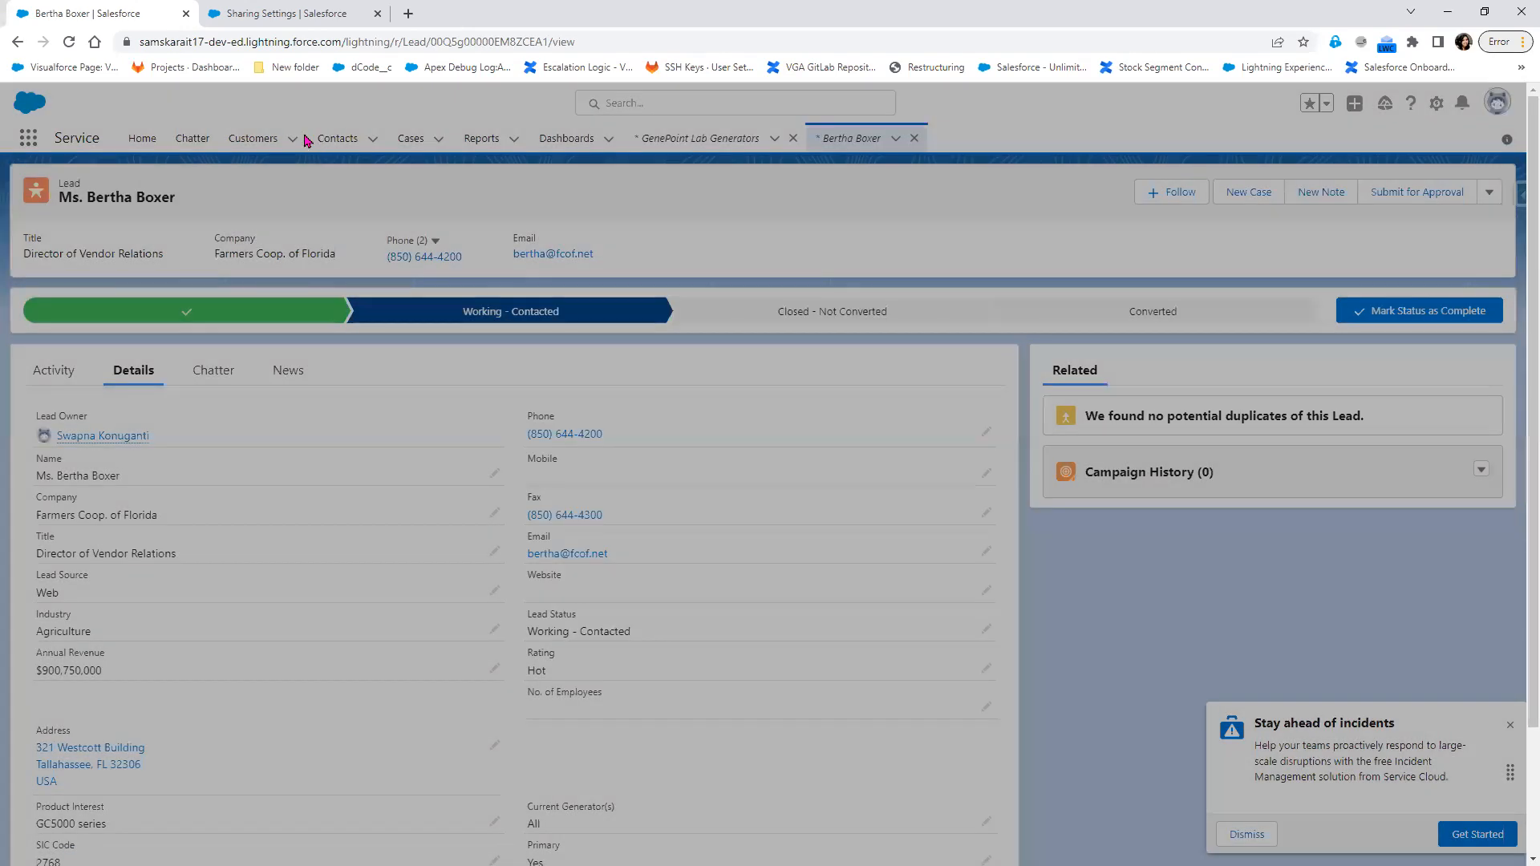
right_click(247, 145)
click(281, 154)
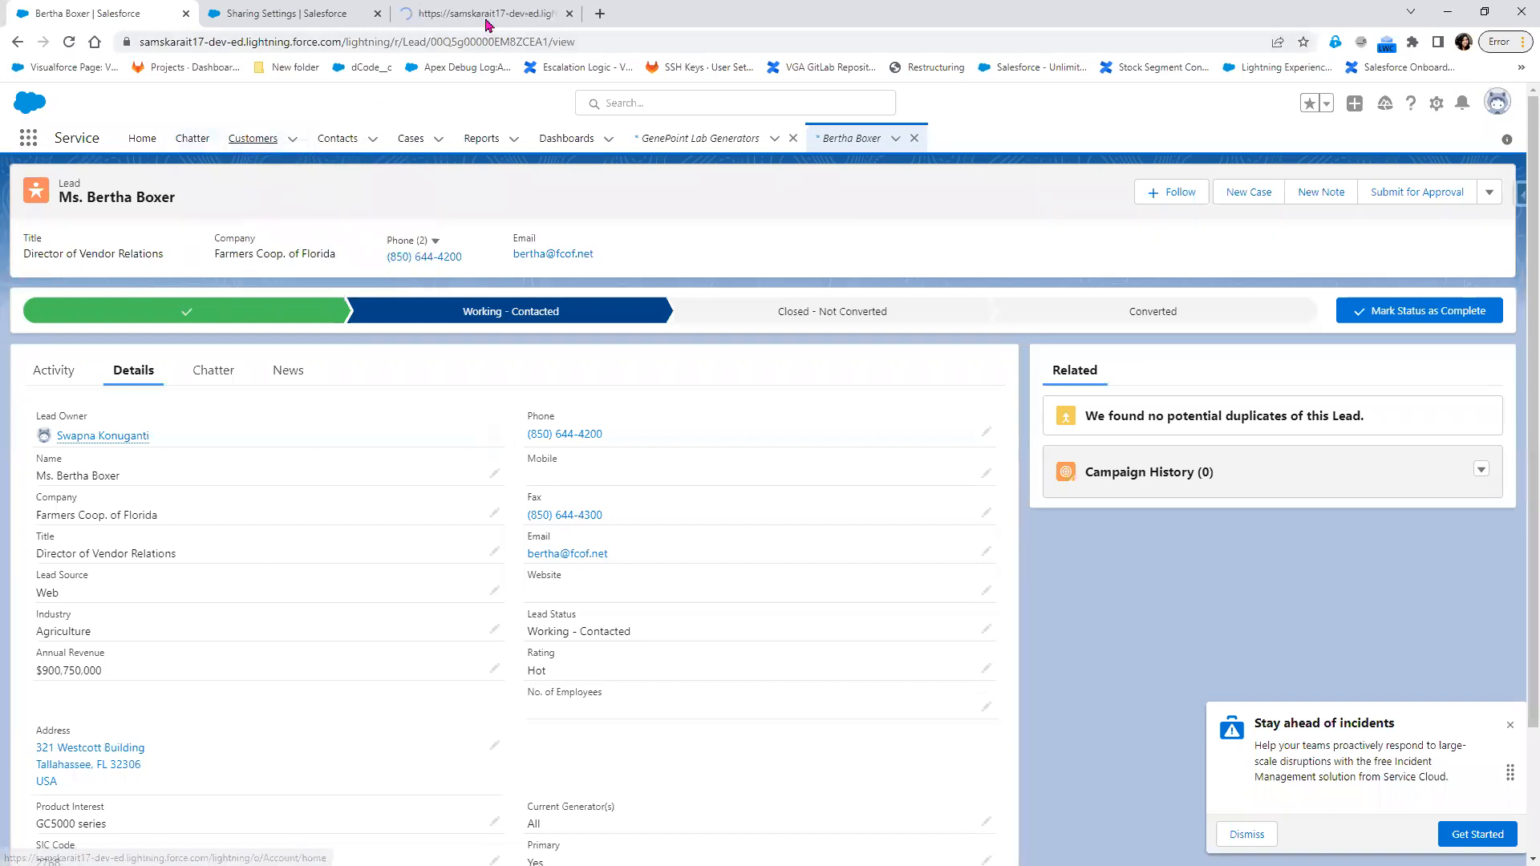
click(486, 18)
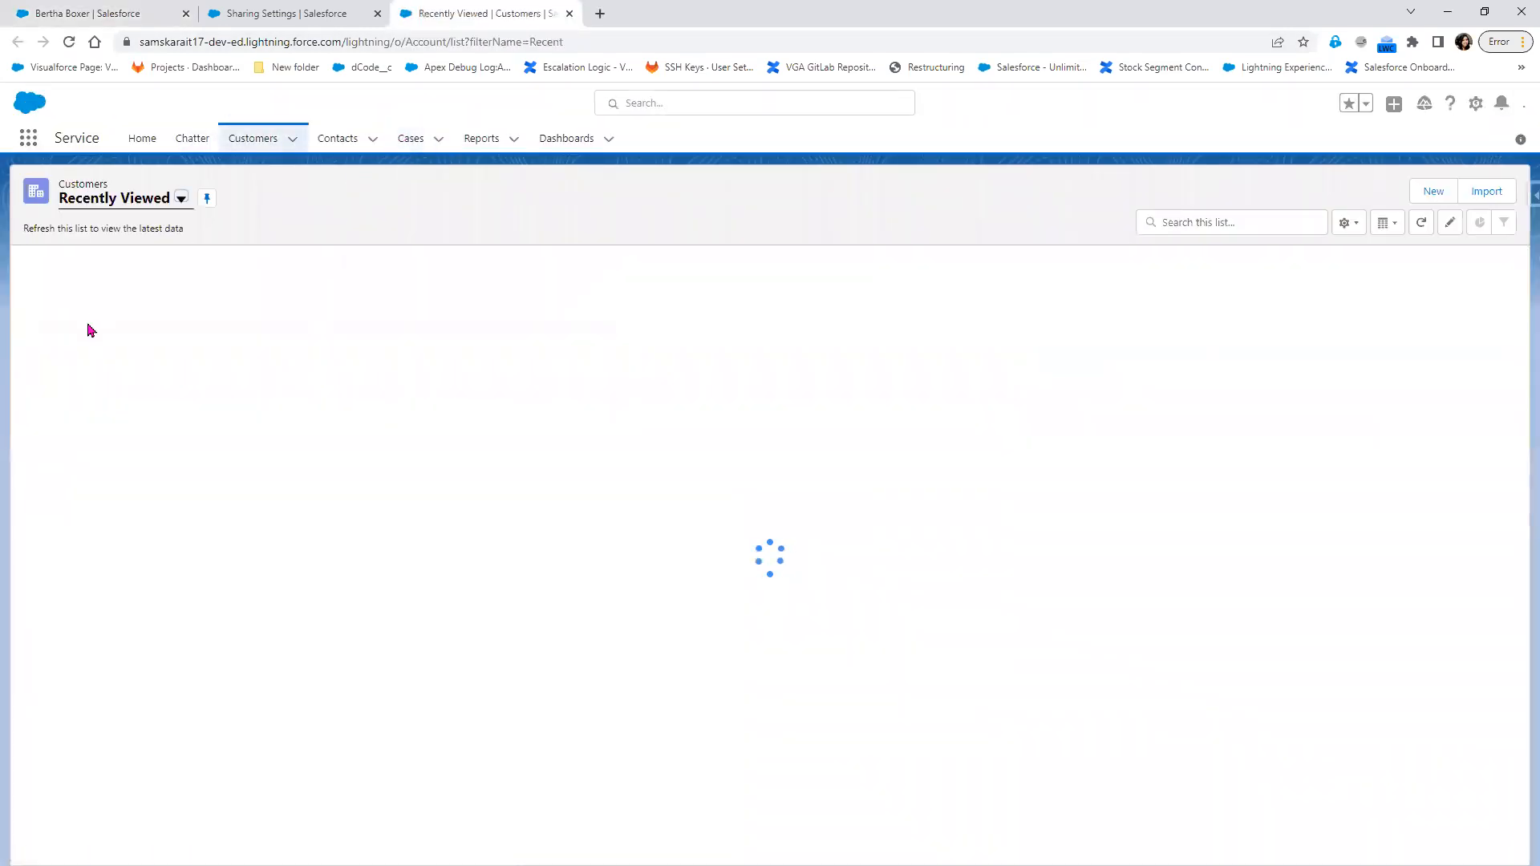
click(109, 296)
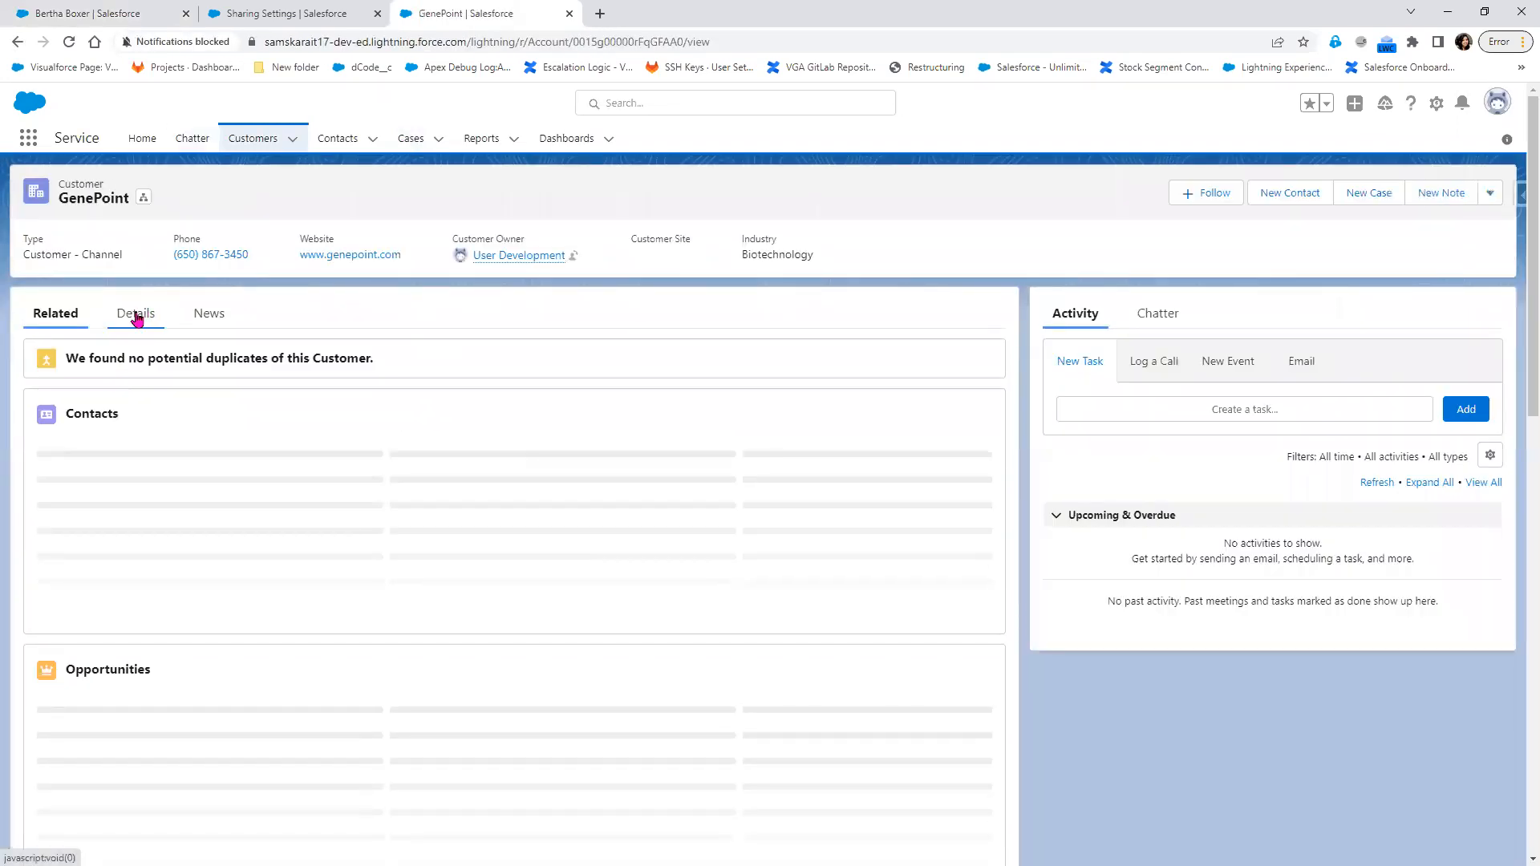
click(134, 313)
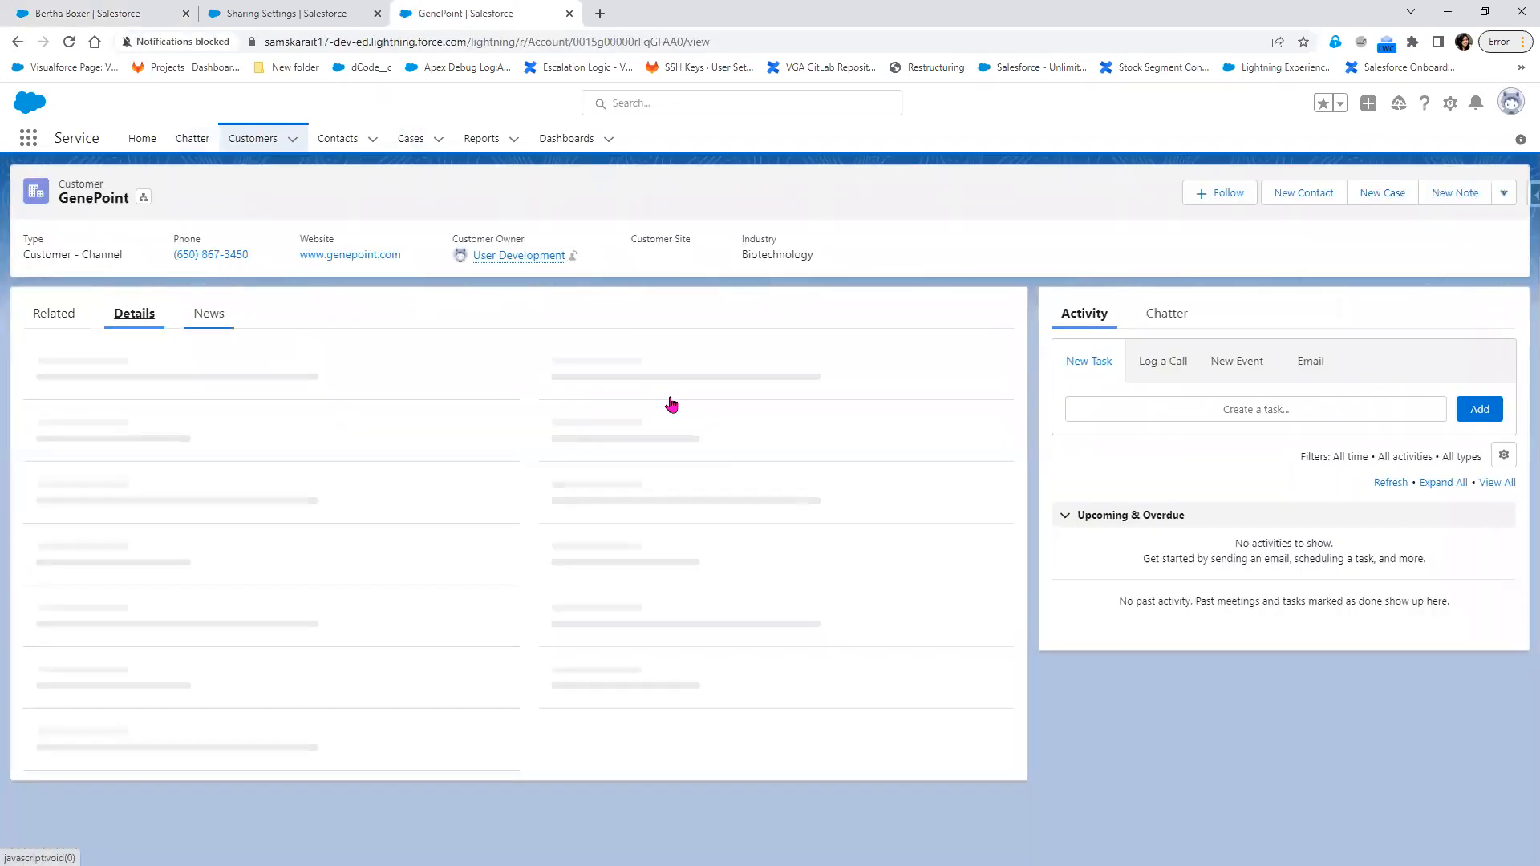
click(494, 379)
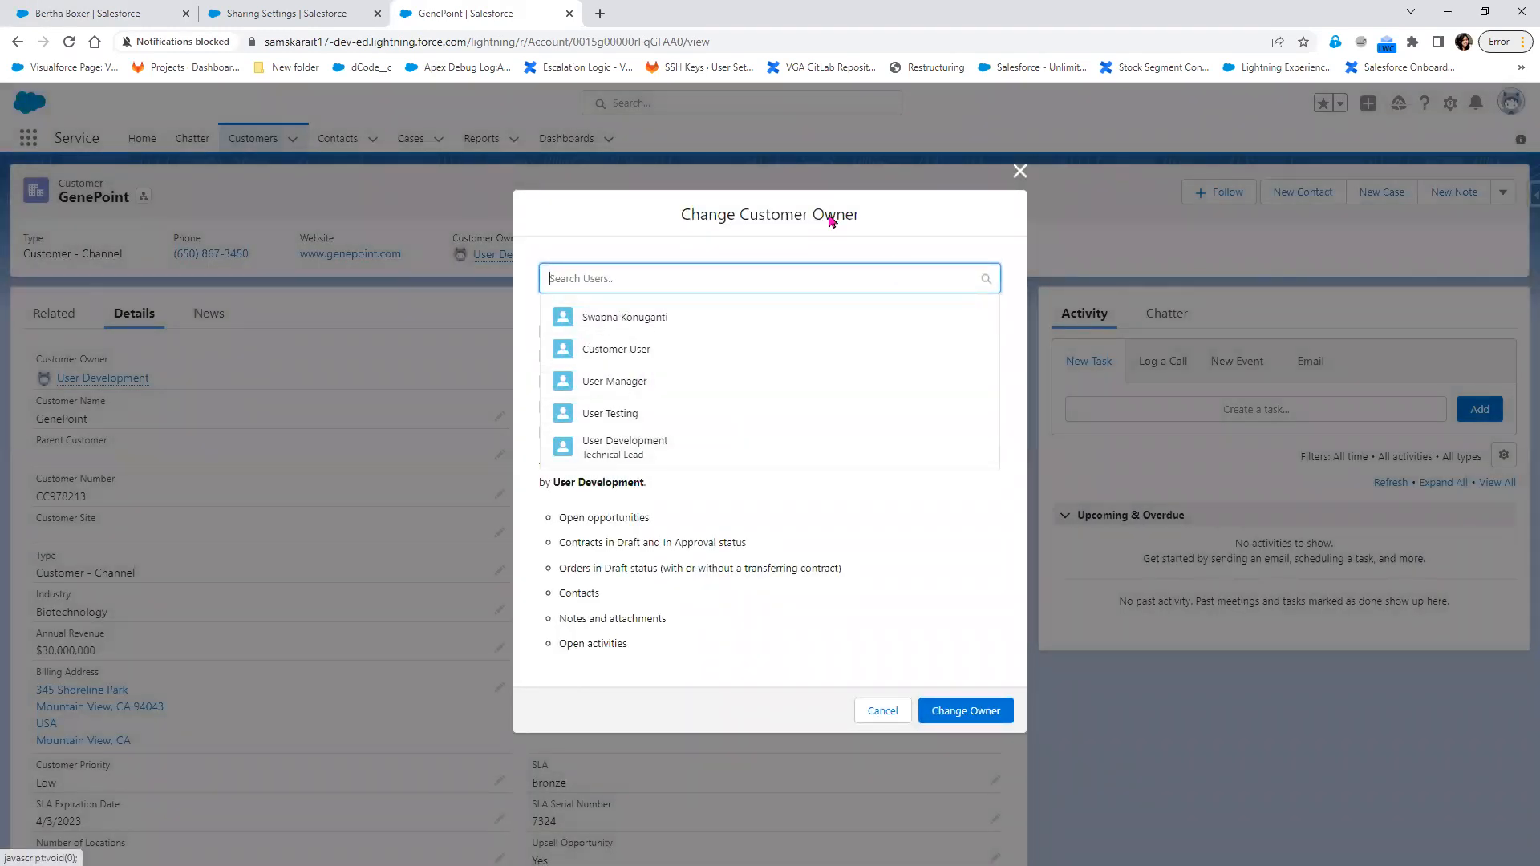
Return to the lead record, compare the Users and Queues owner types in its Change Lead Owner dialog, and close it without changes
click(289, 14)
click(120, 19)
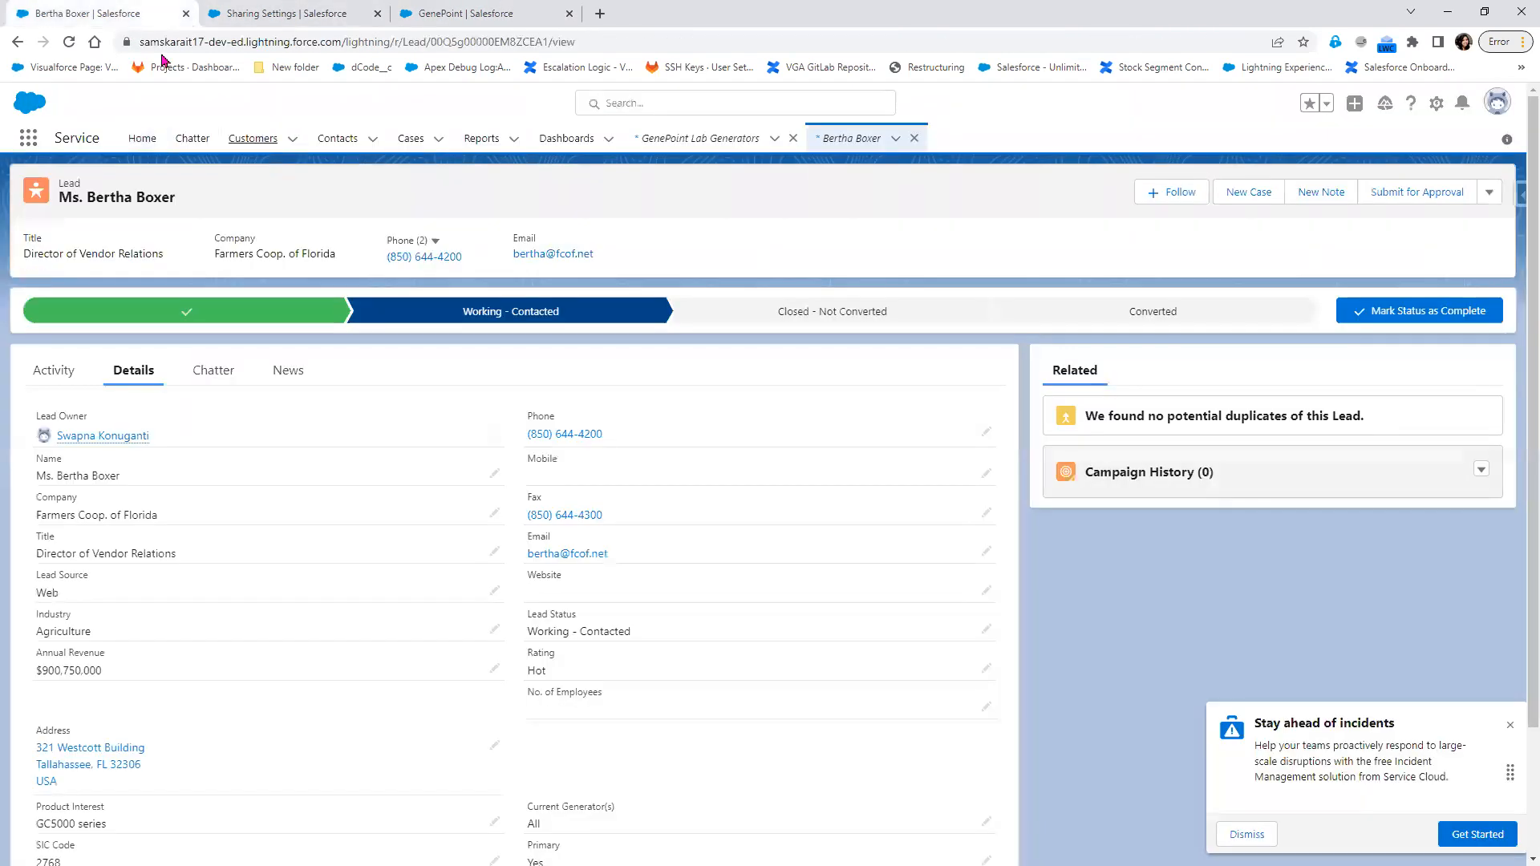
click(495, 438)
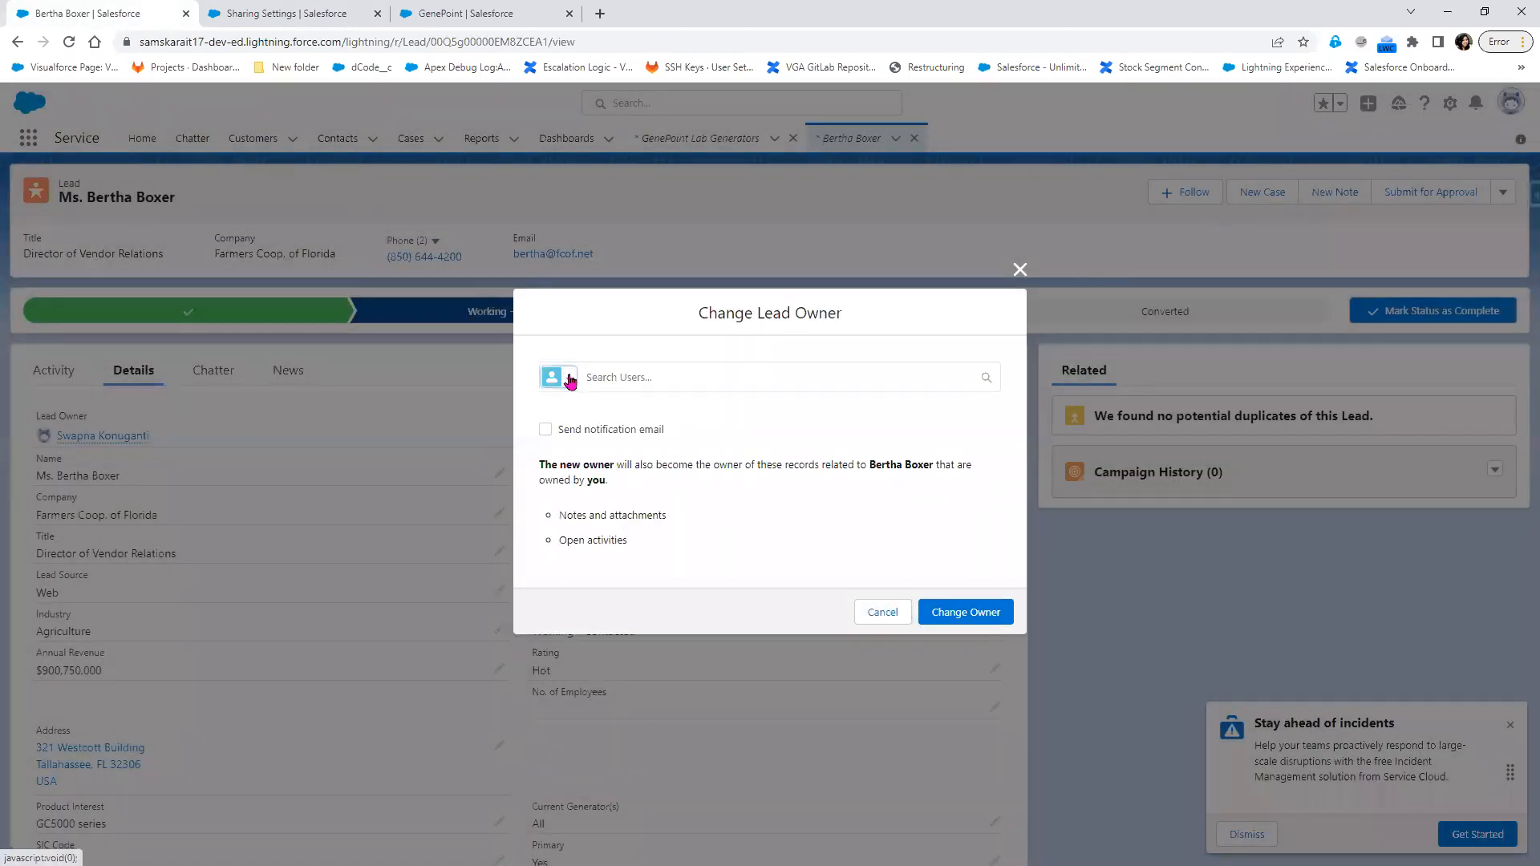
click(564, 376)
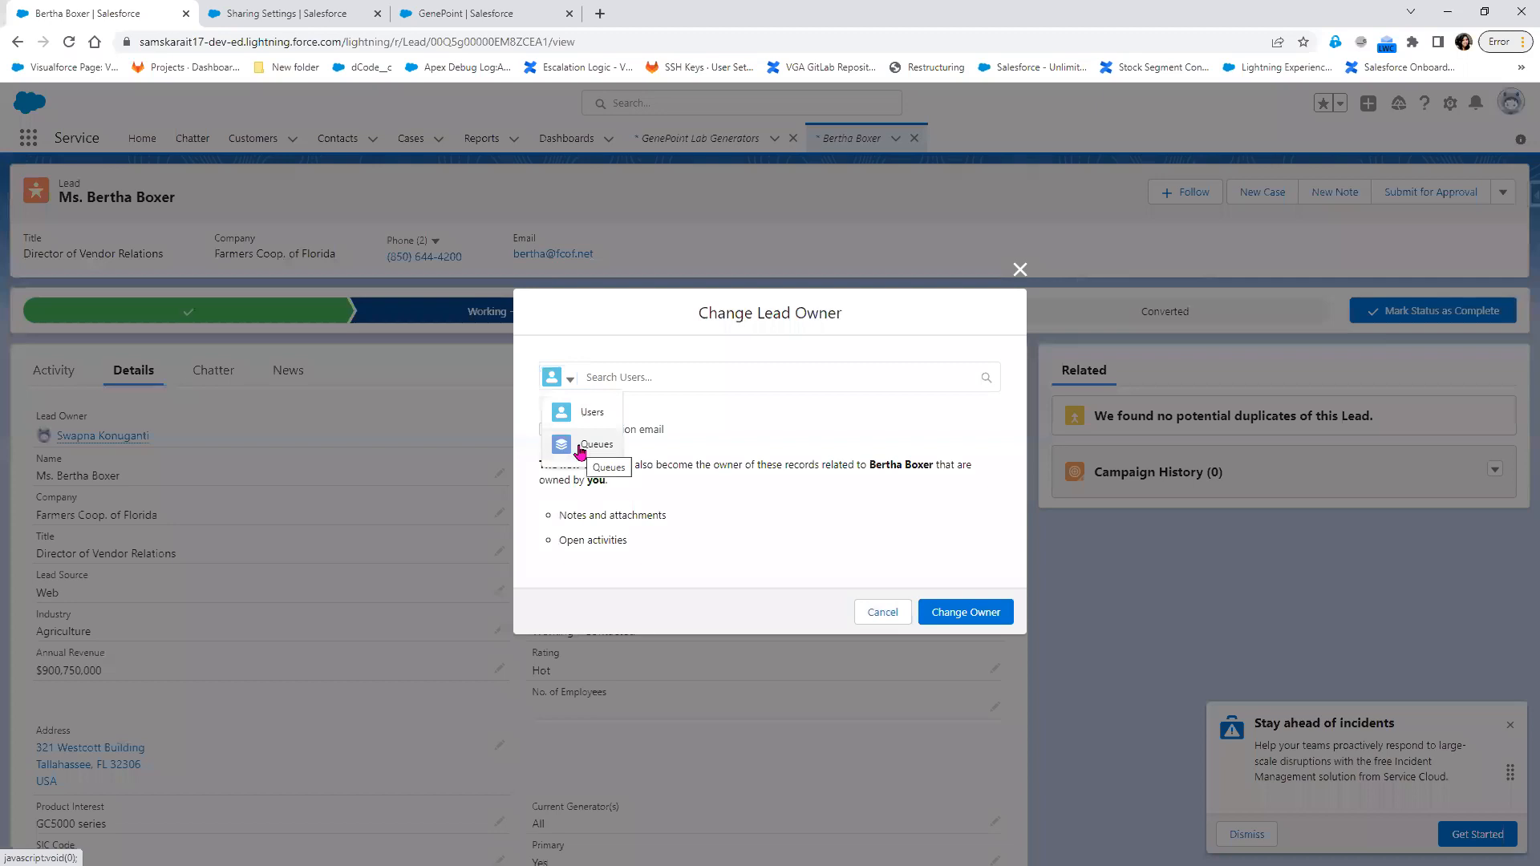
click(735, 451)
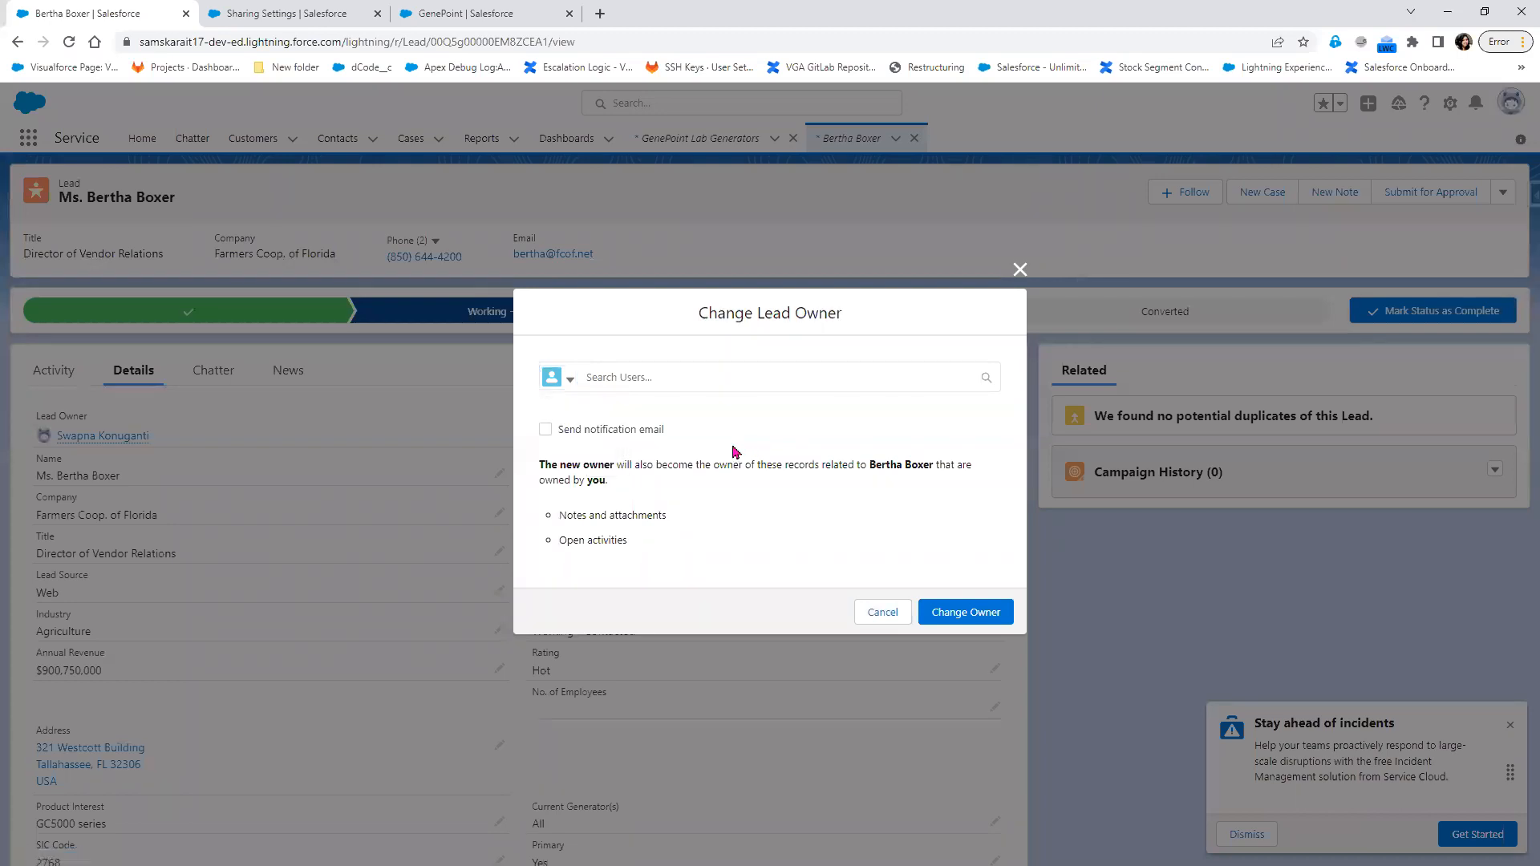
click(559, 378)
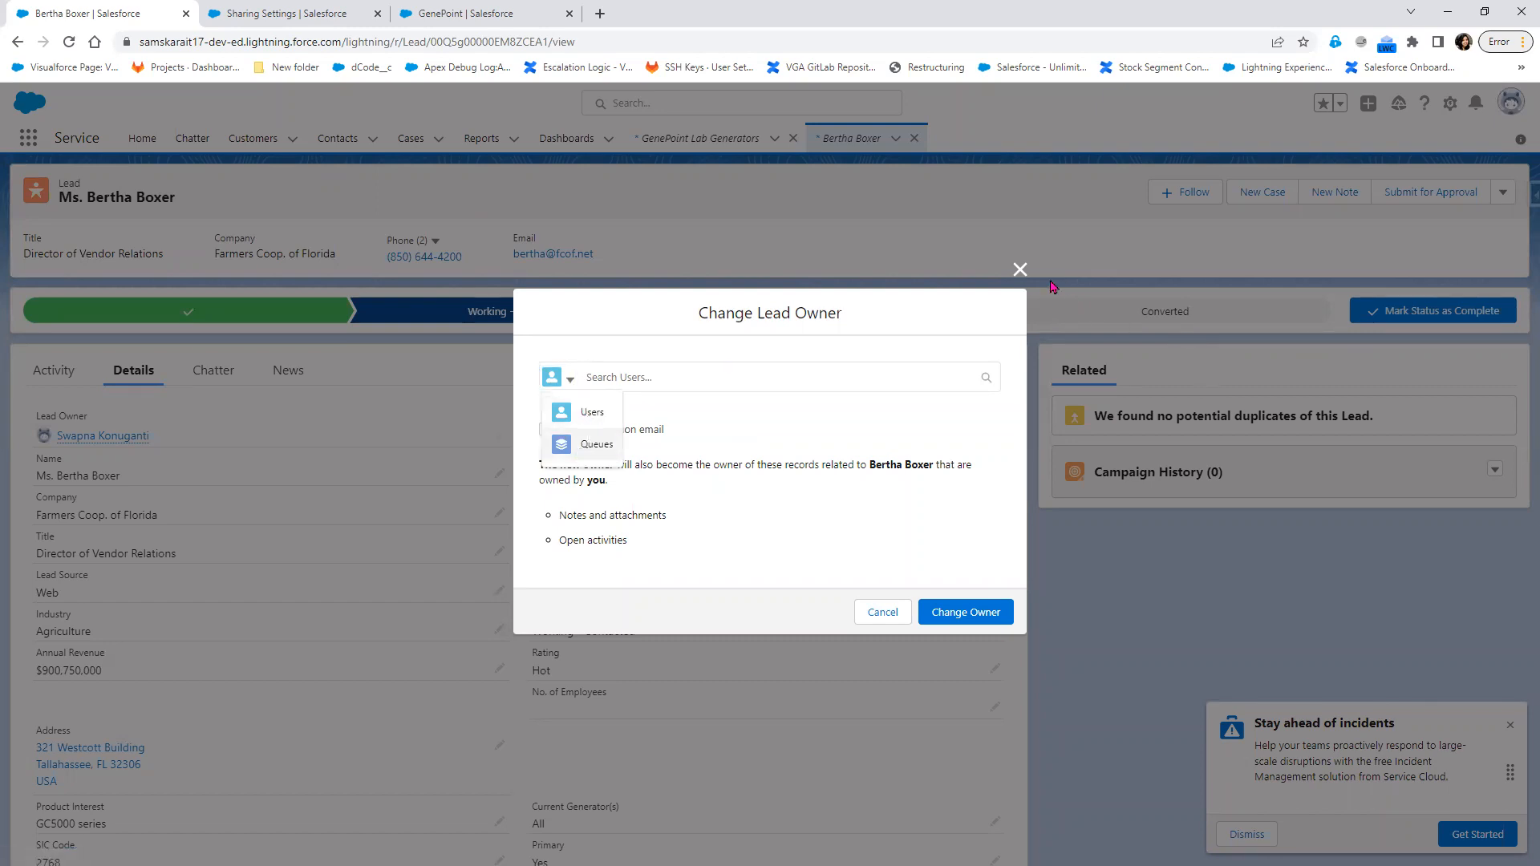
click(1019, 270)
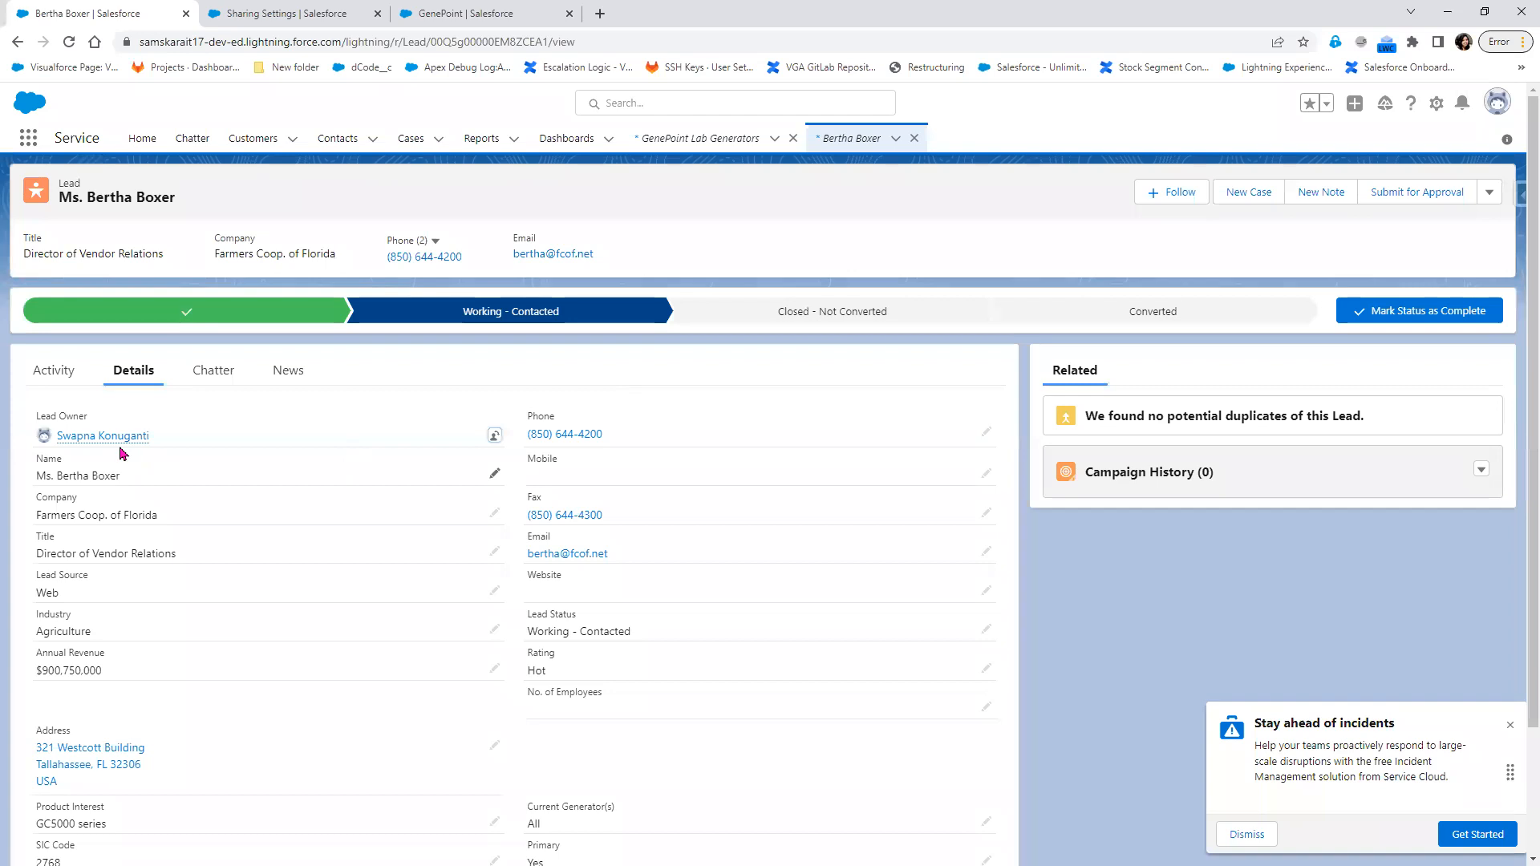
Return to the Organization-Wide Sharing Defaults and view the Default Internal Access options for Case, leaving the setting as is
click(308, 13)
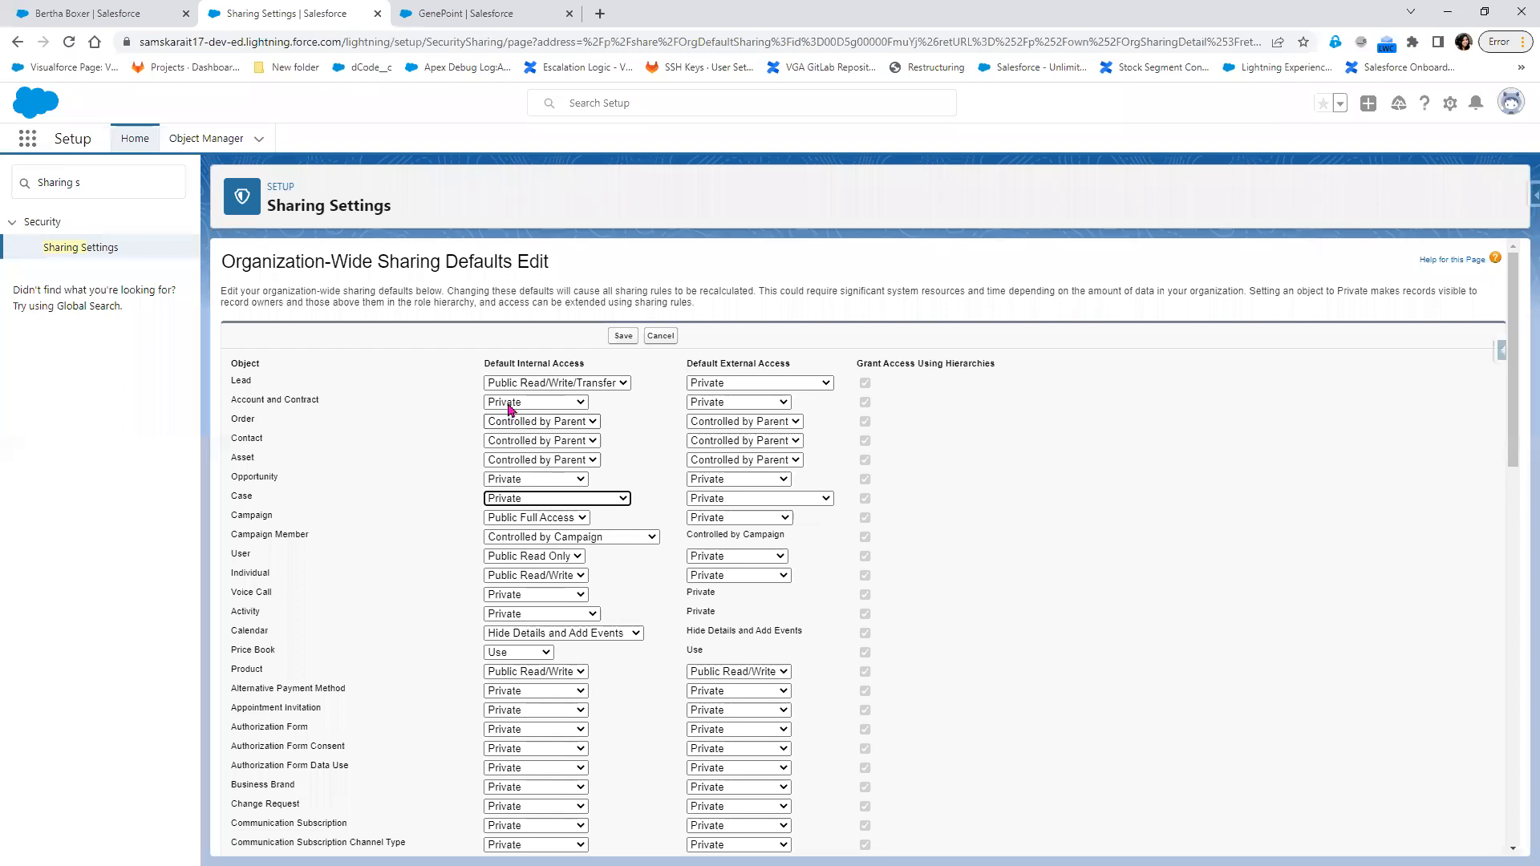
click(120, 13)
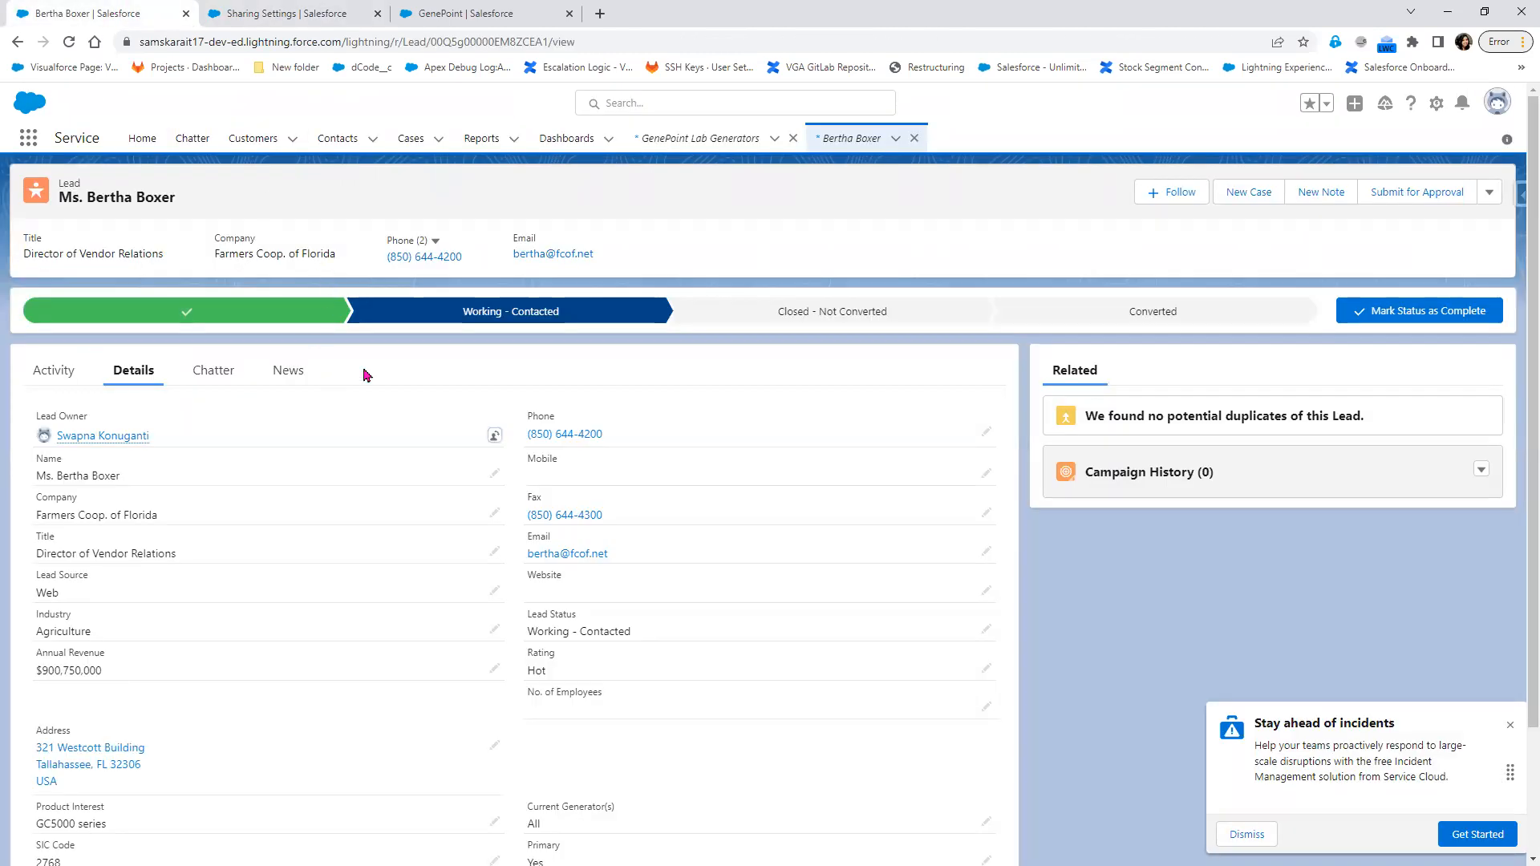
click(306, 13)
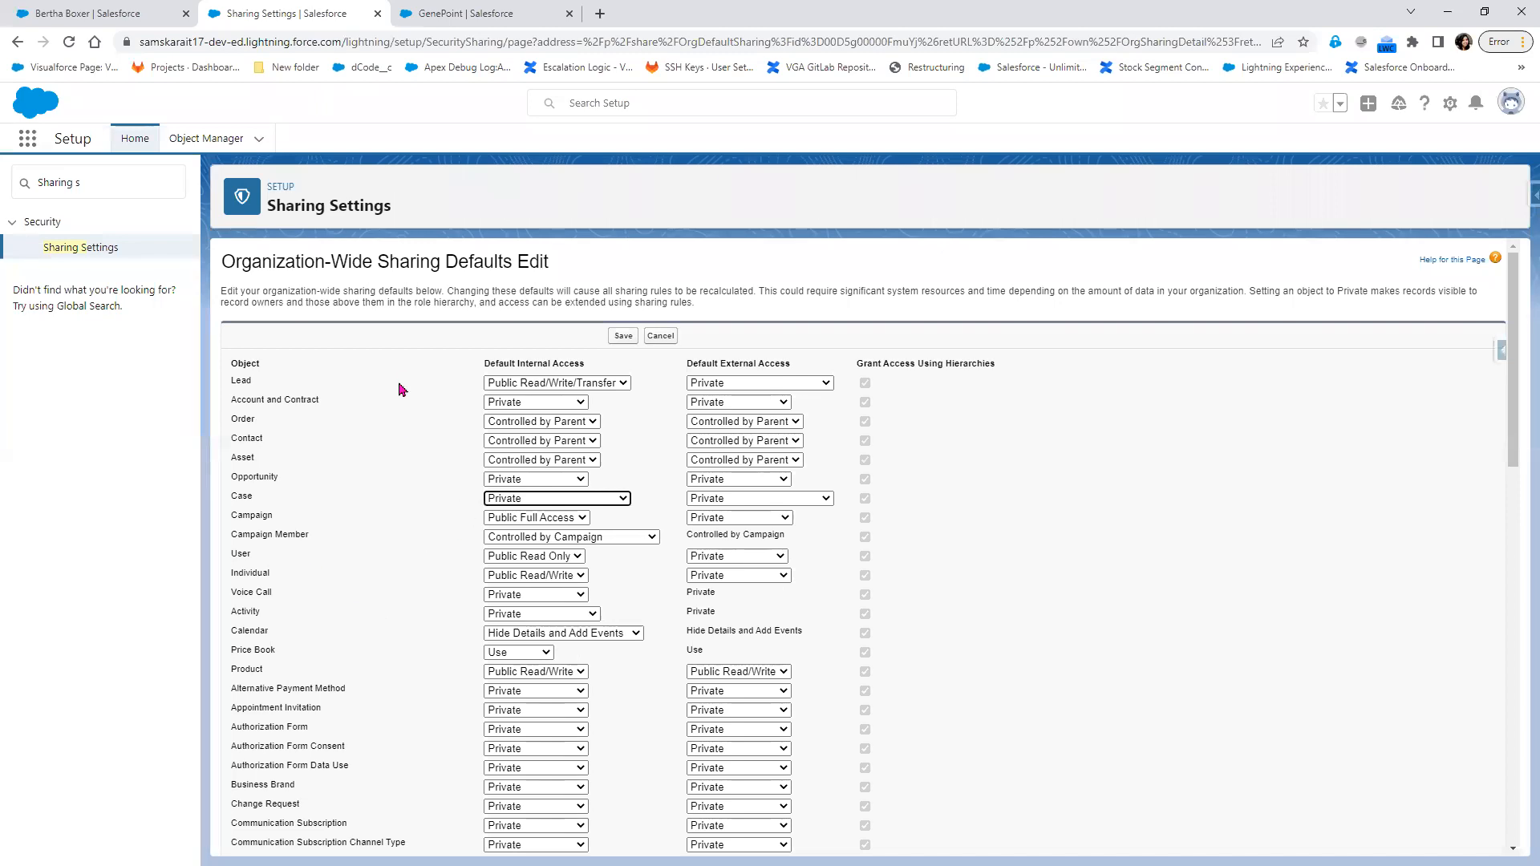
click(617, 499)
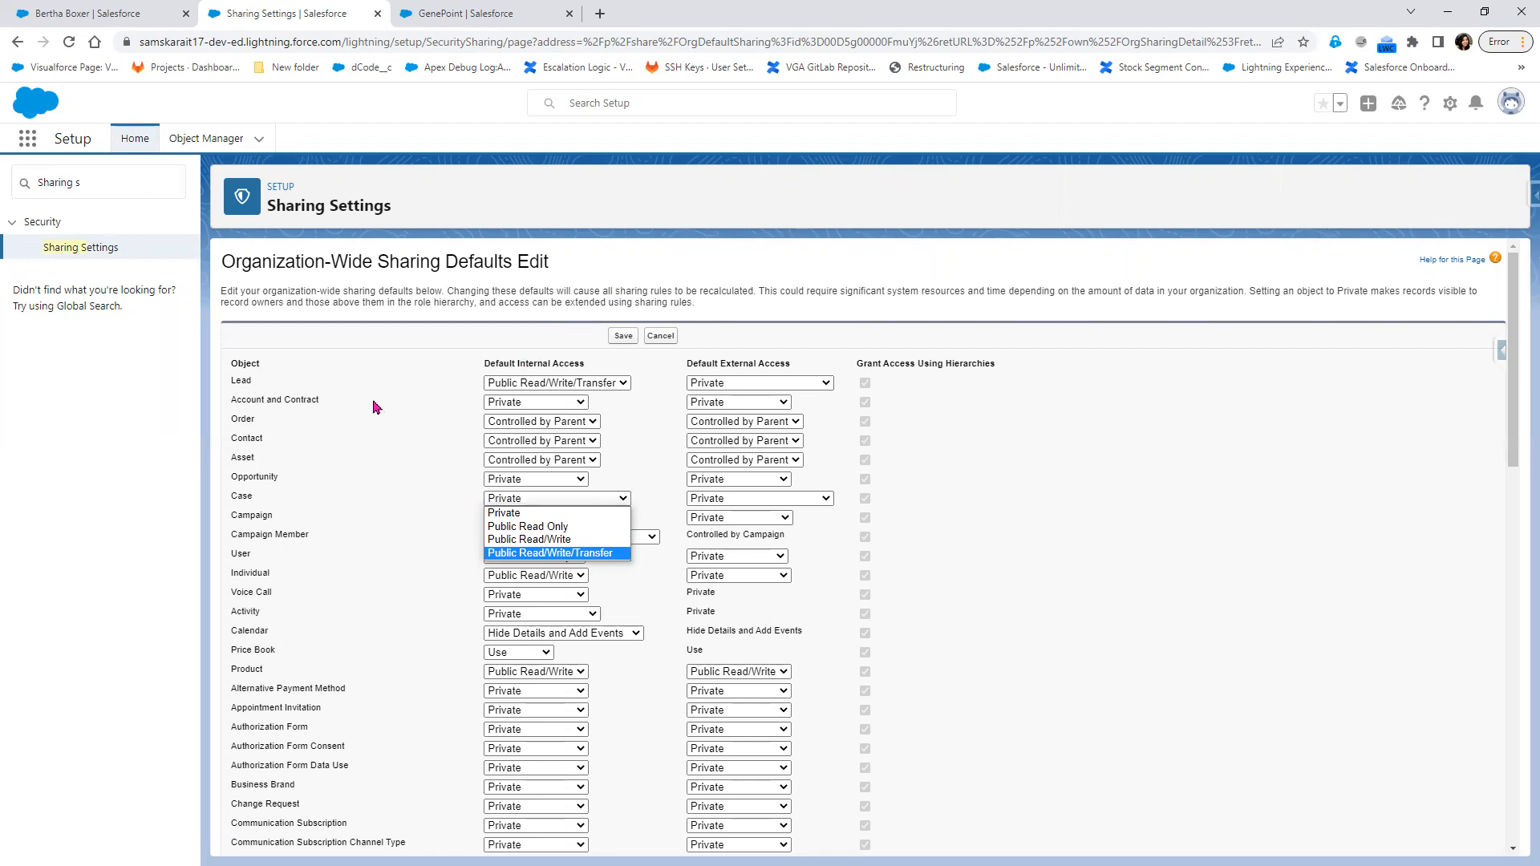
click(351, 472)
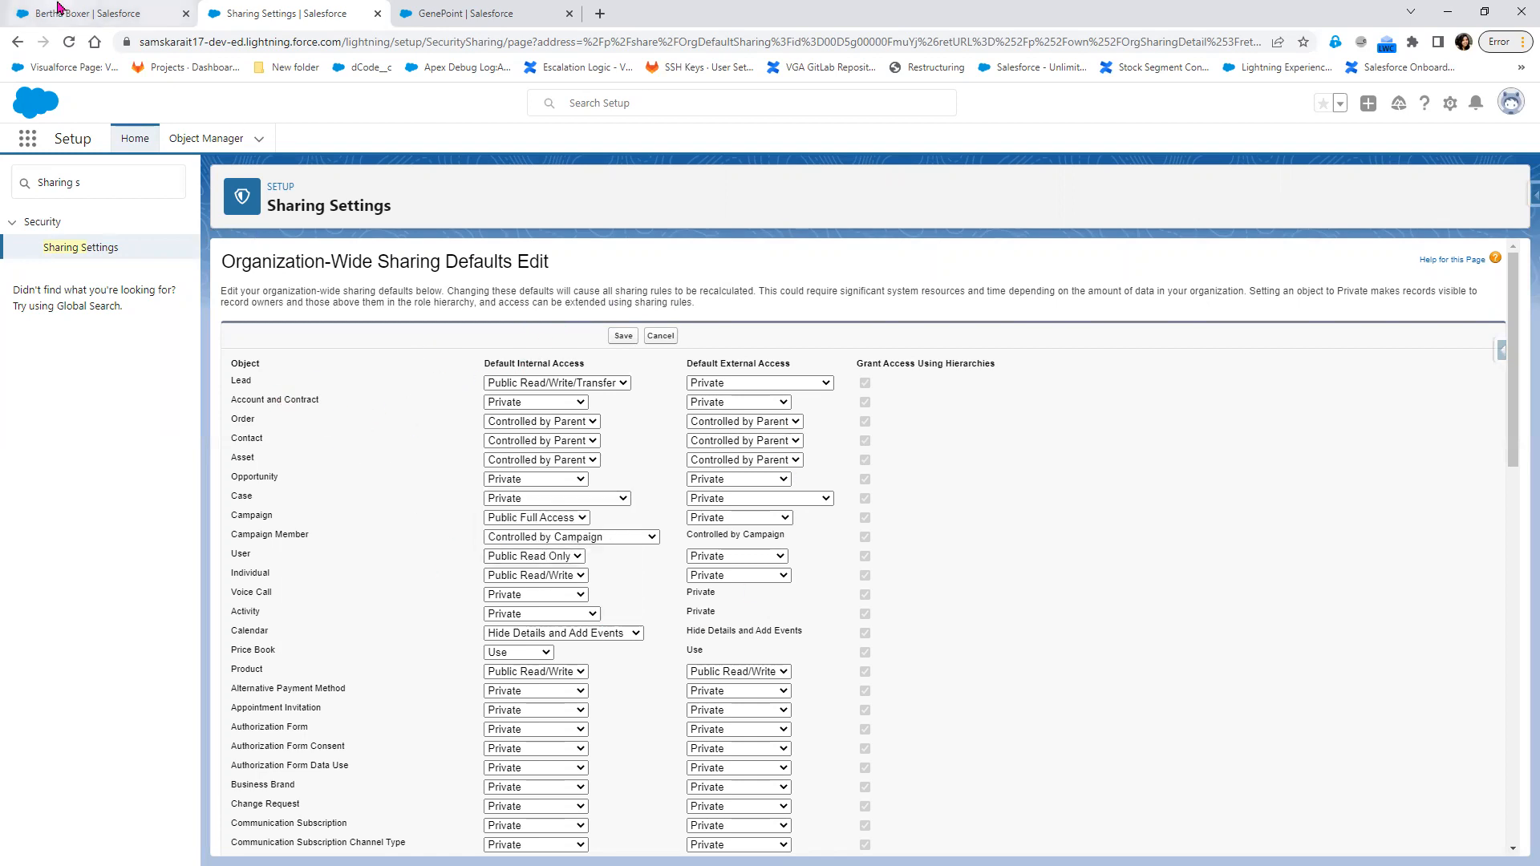
Go back to the GenePoint customer record and close its Change Customer Owner dialog without changes
click(88, 13)
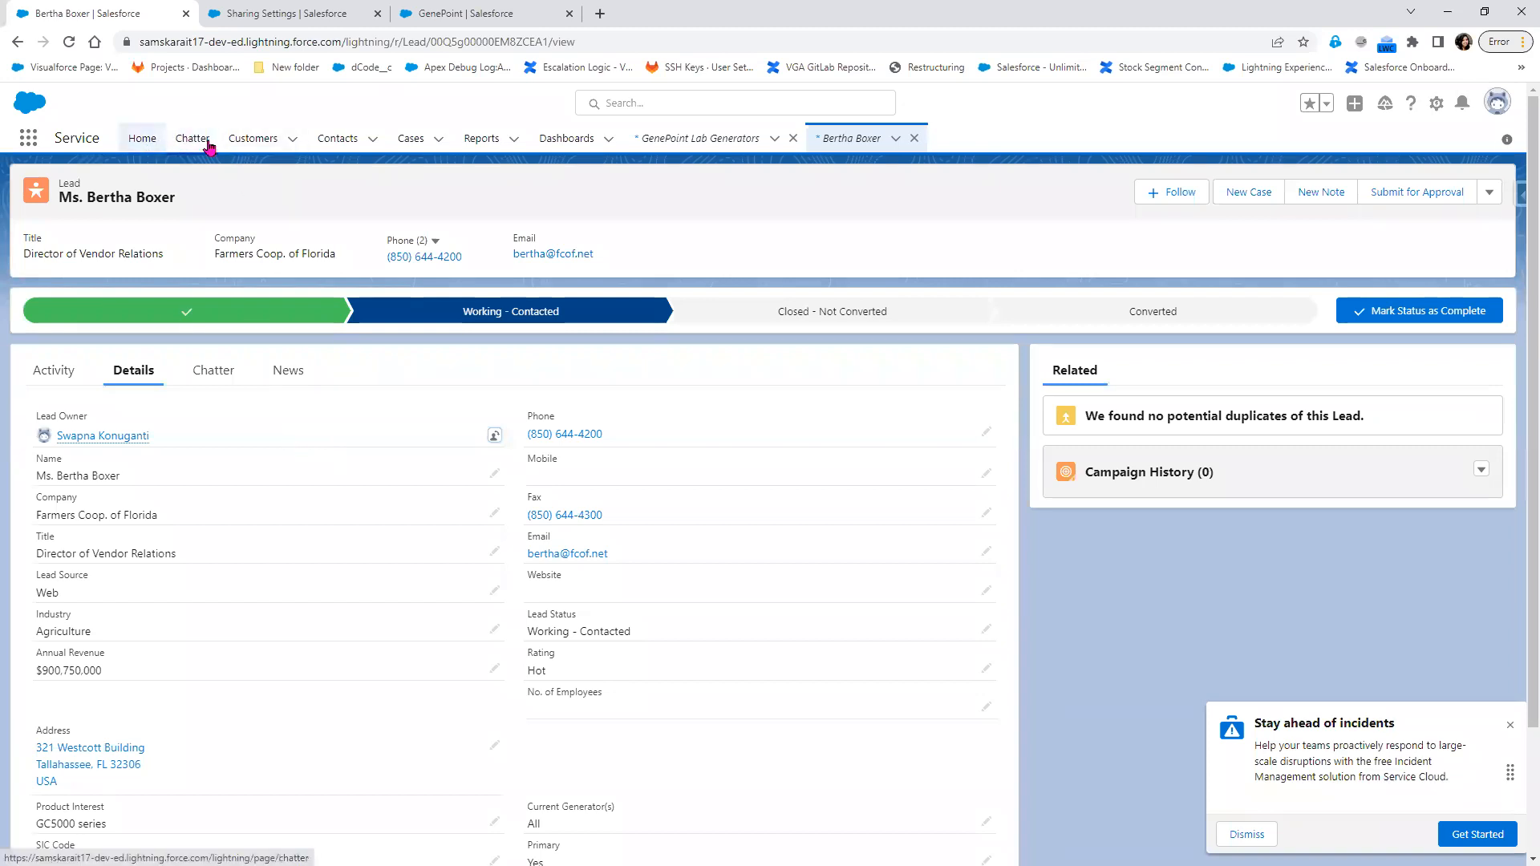
click(336, 13)
click(451, 14)
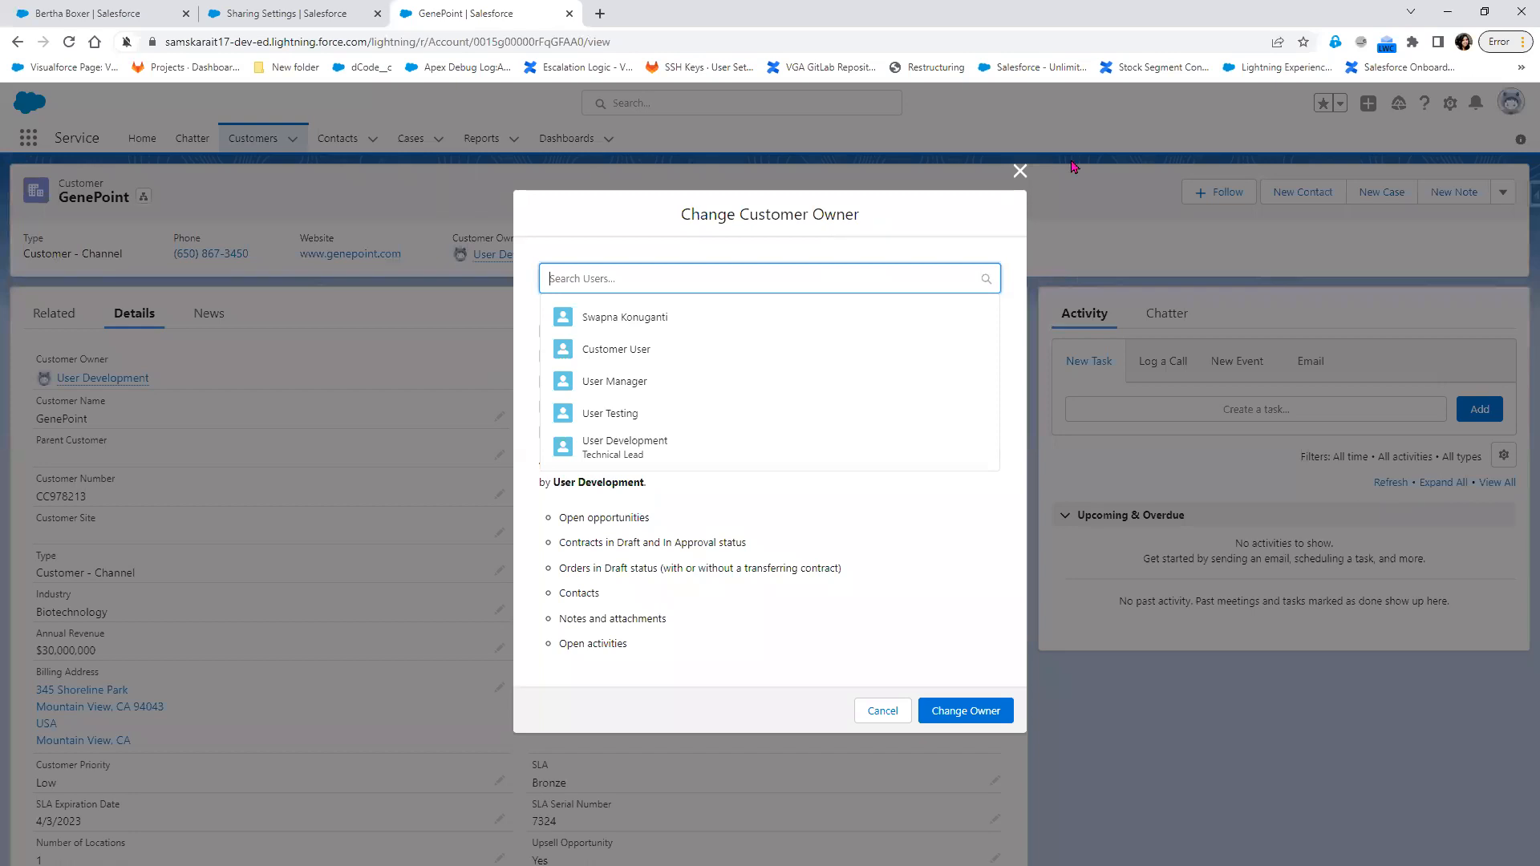
click(1020, 172)
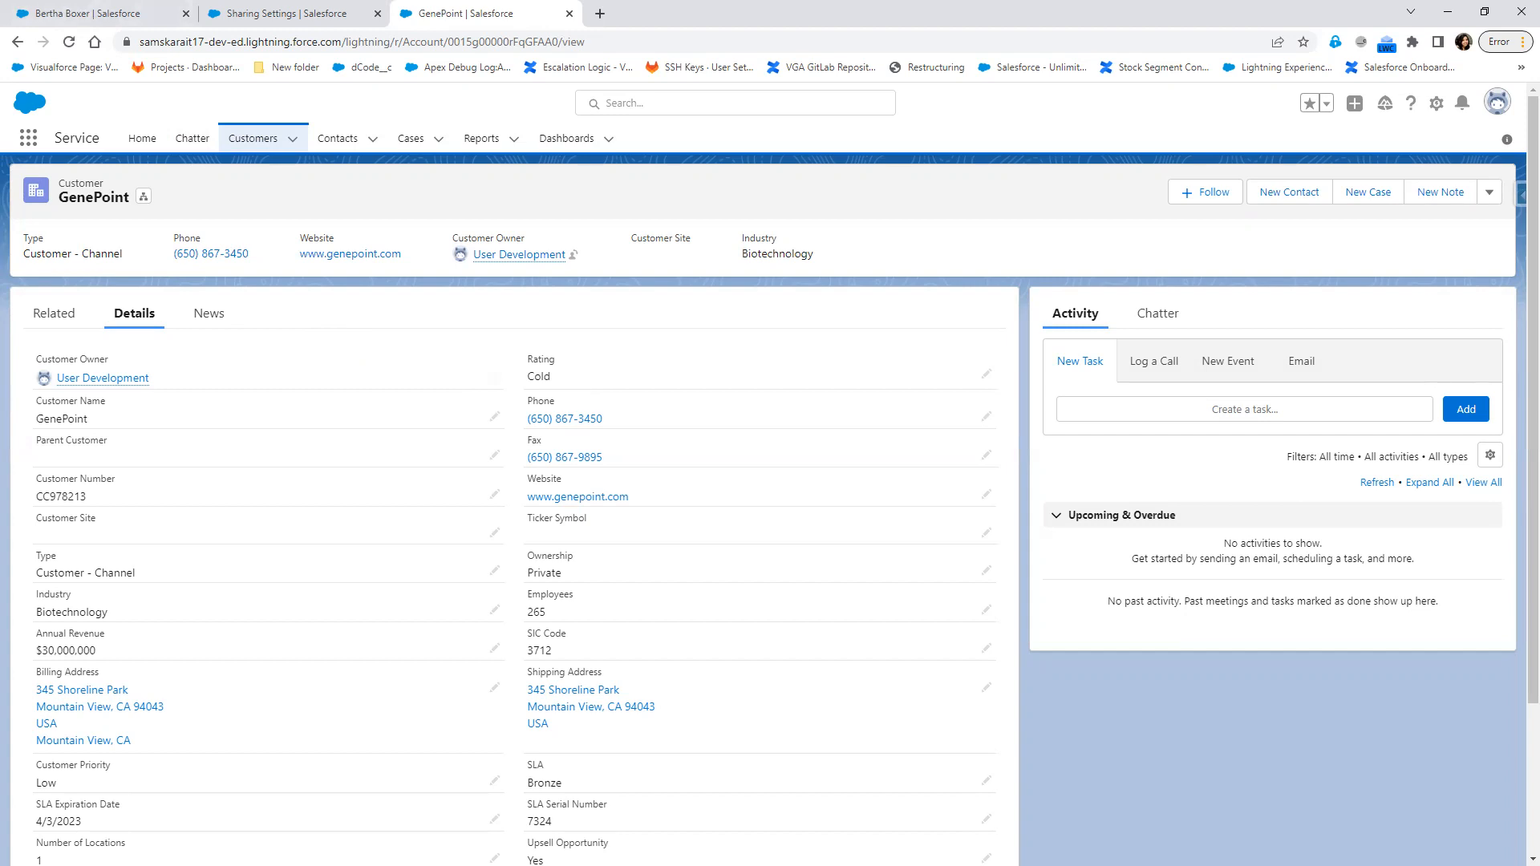
click(272, 13)
click(56, 16)
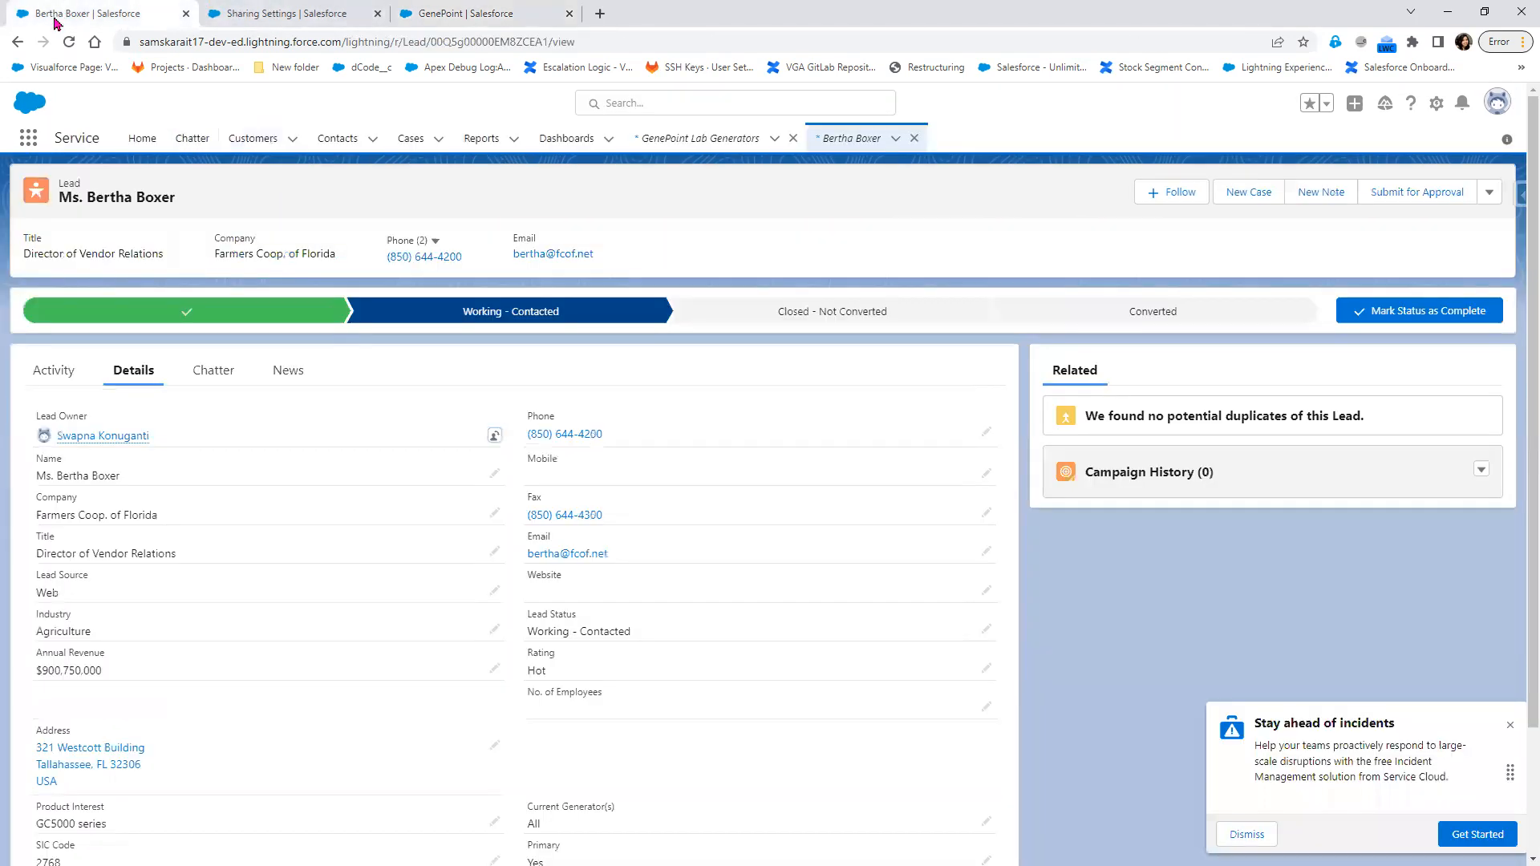
click(465, 14)
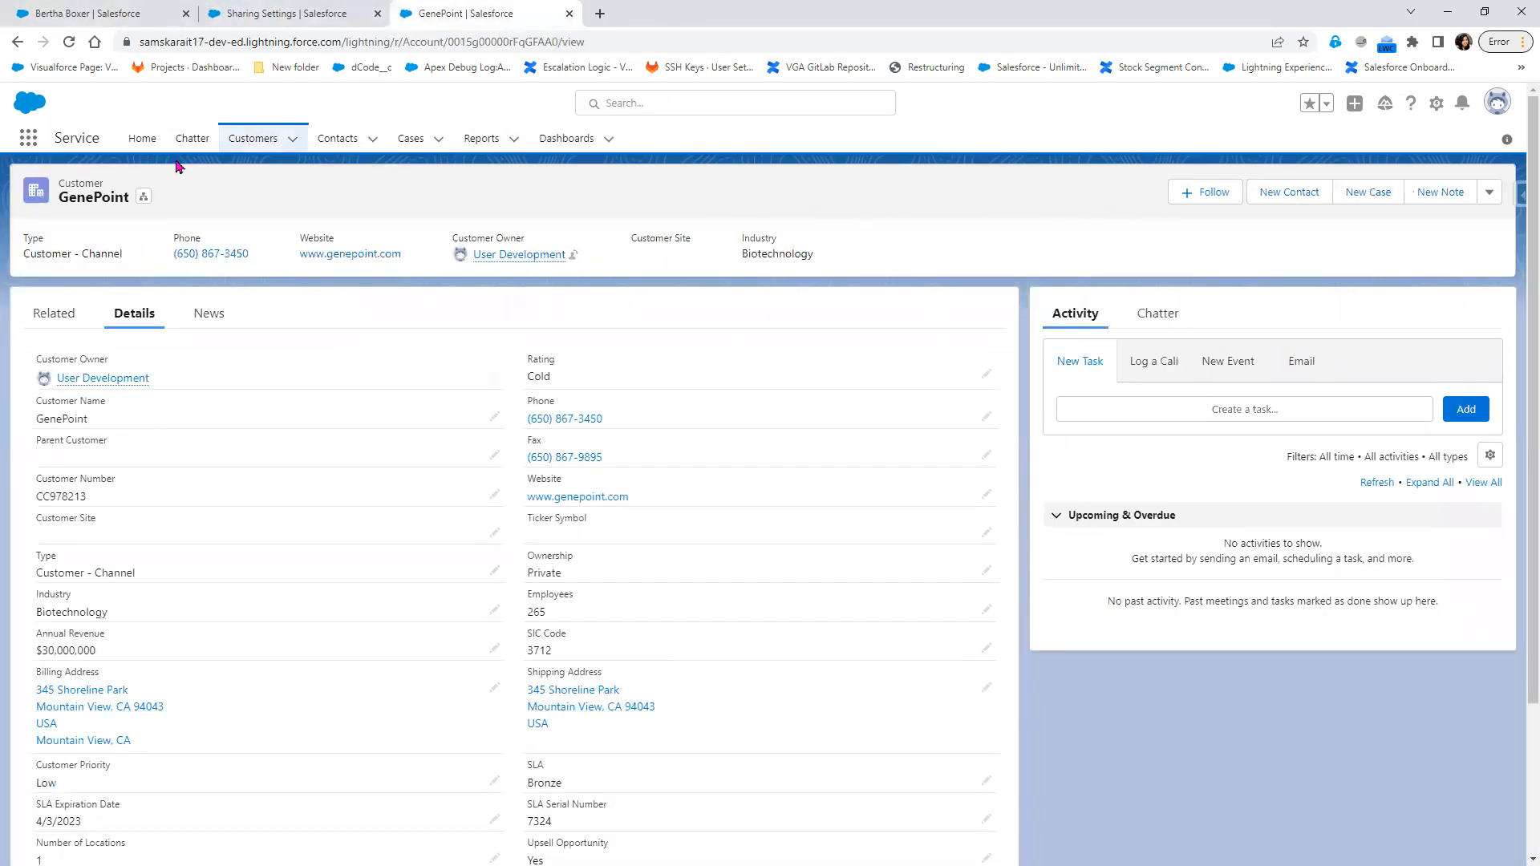
Find Users in Setup by searching for "Users" and log in as the CTO user with the SIT Salesforce Profile
click(265, 14)
drag(84, 182, 44, 182)
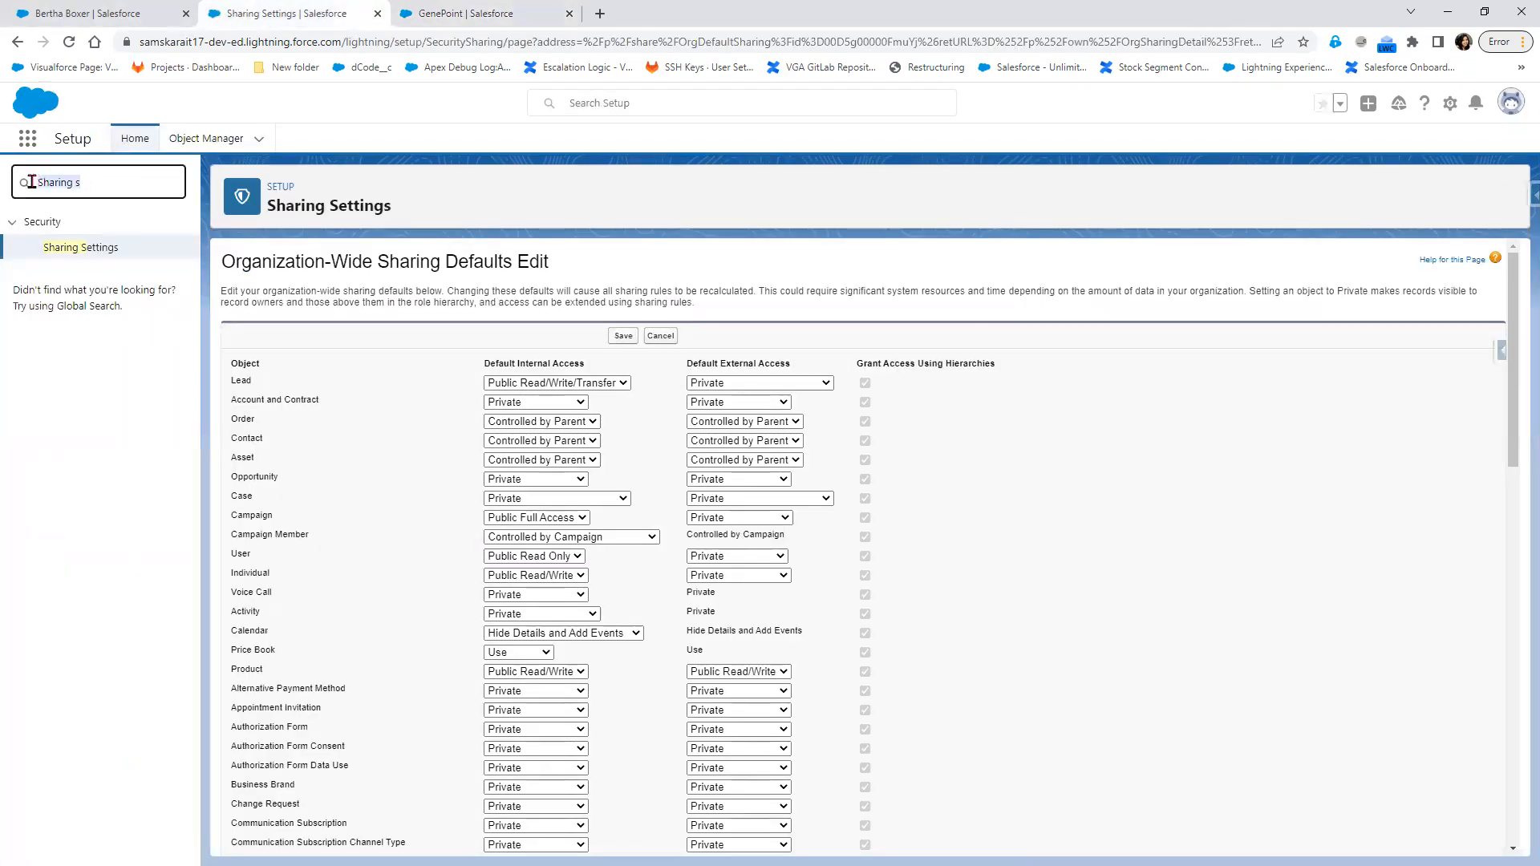
text(u)
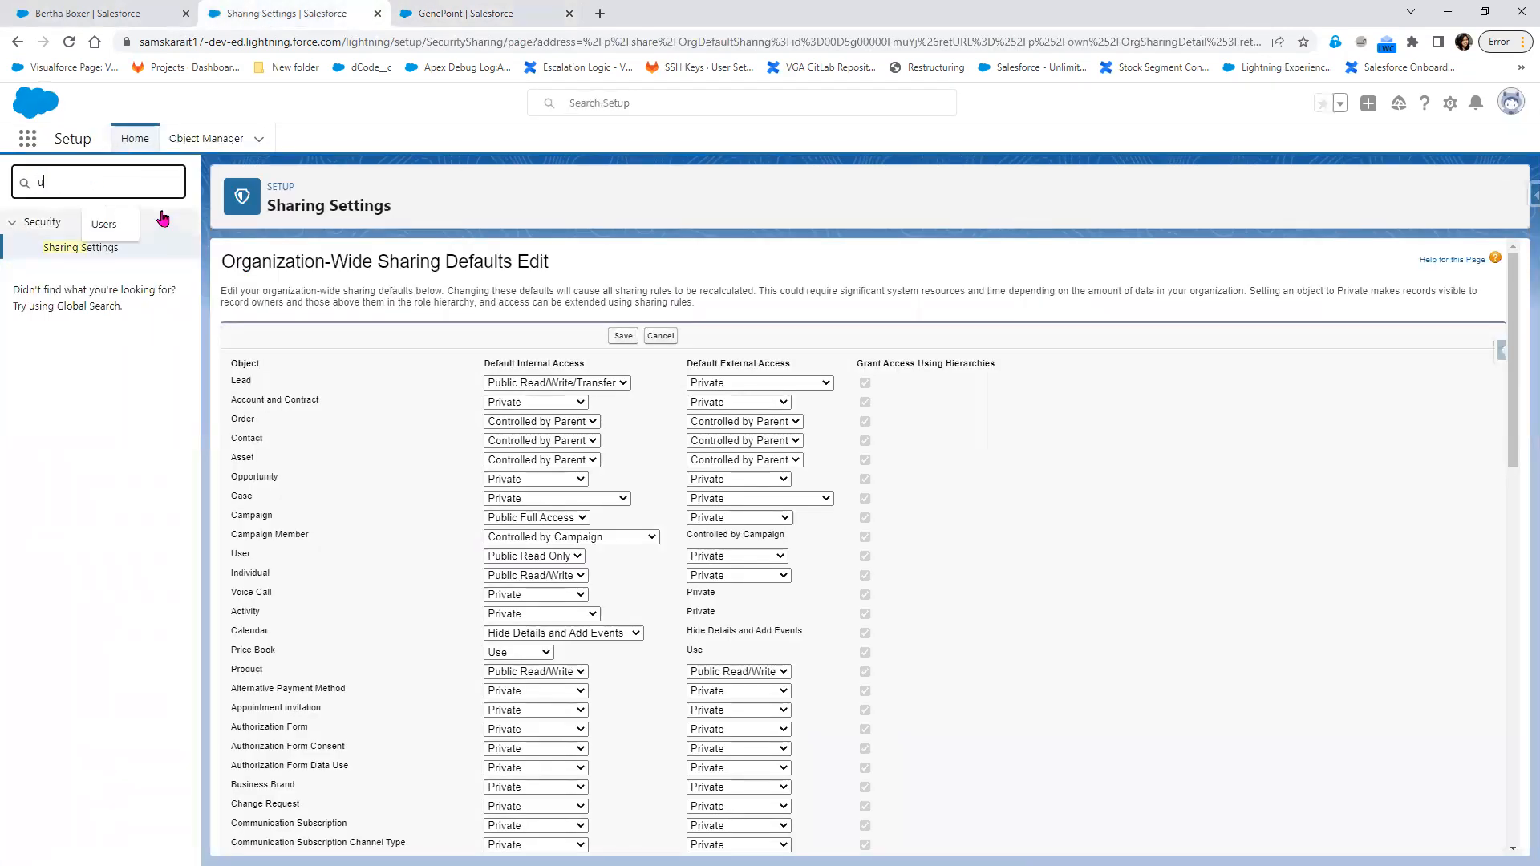
text(sers)
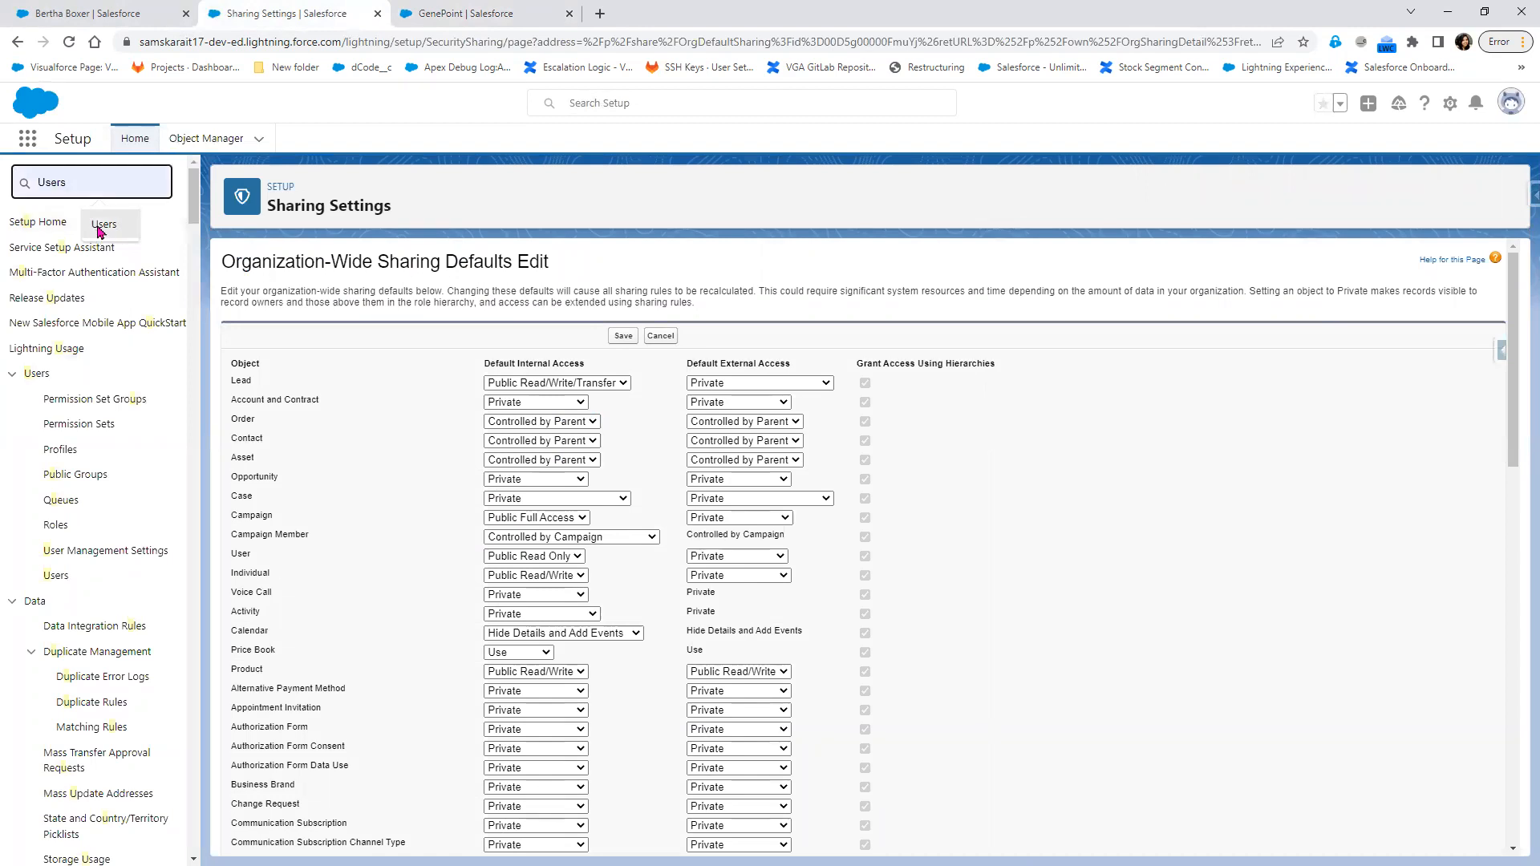
click(50, 422)
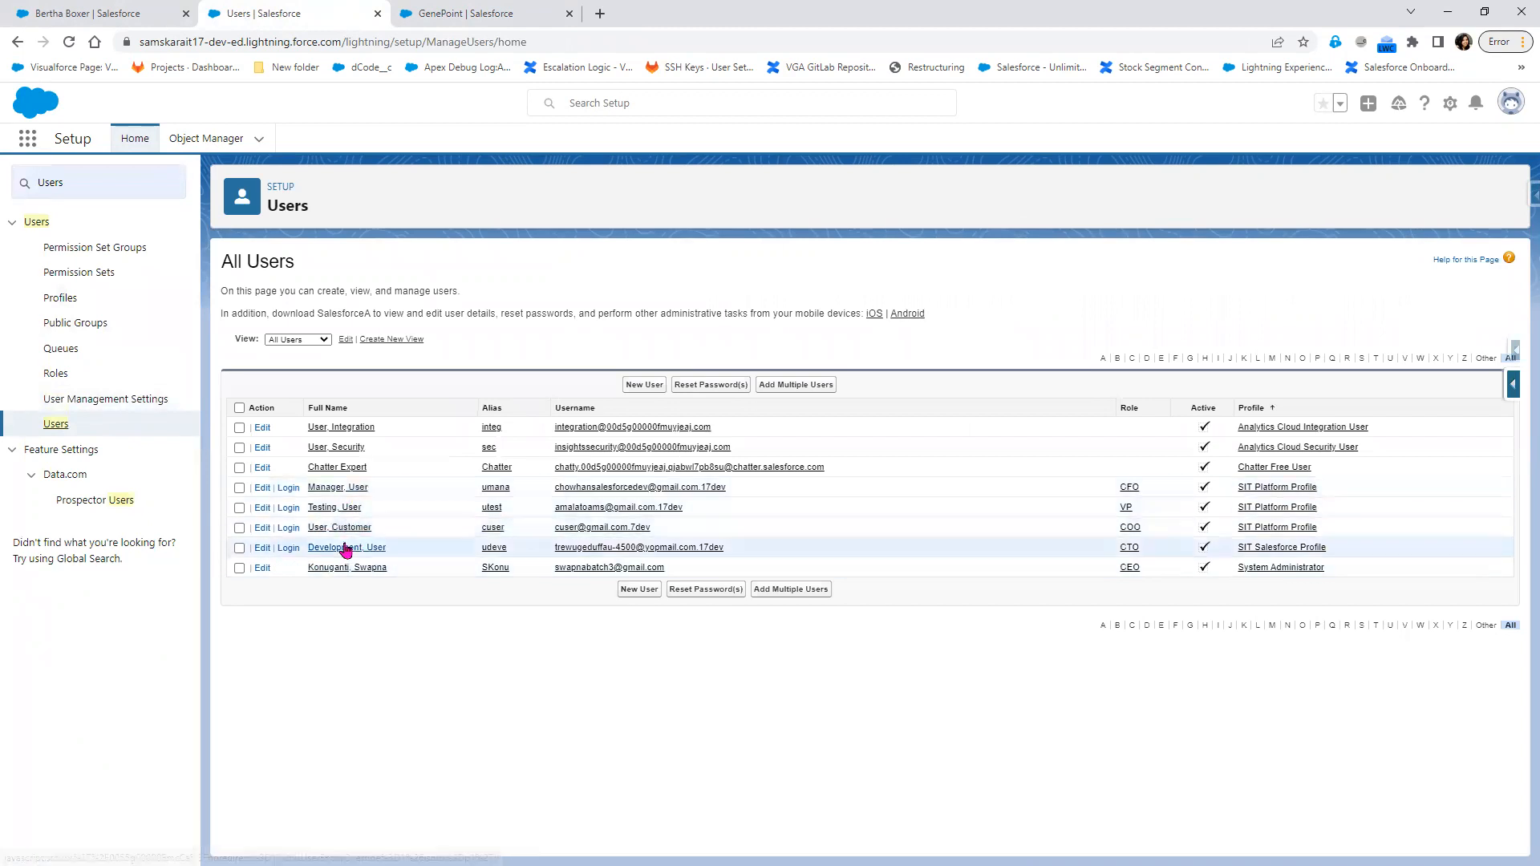
click(288, 547)
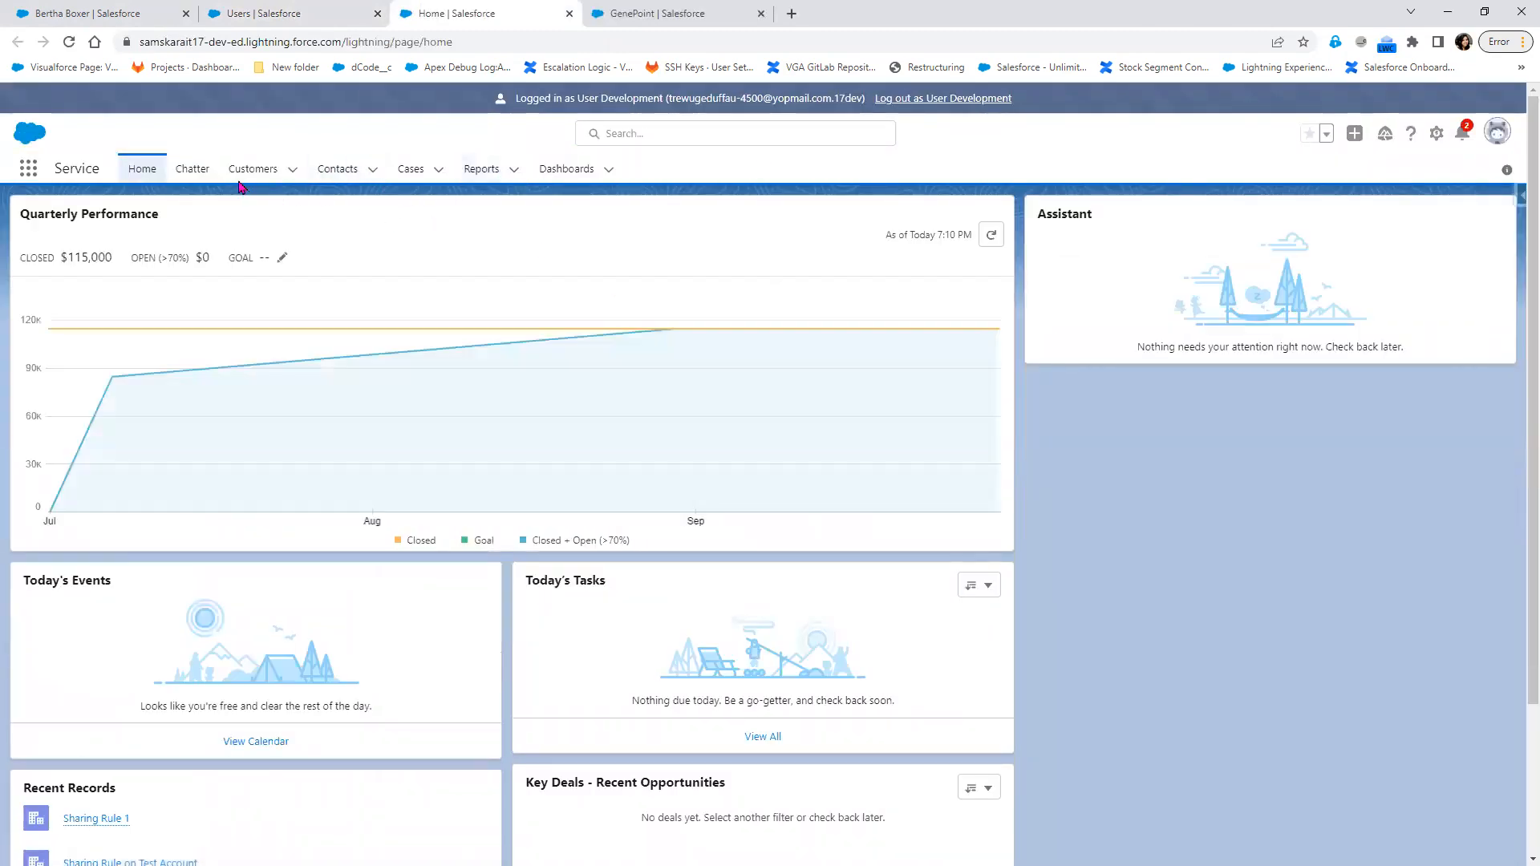
Display the All Customers list view and look through the customers and their owner aliases
click(254, 172)
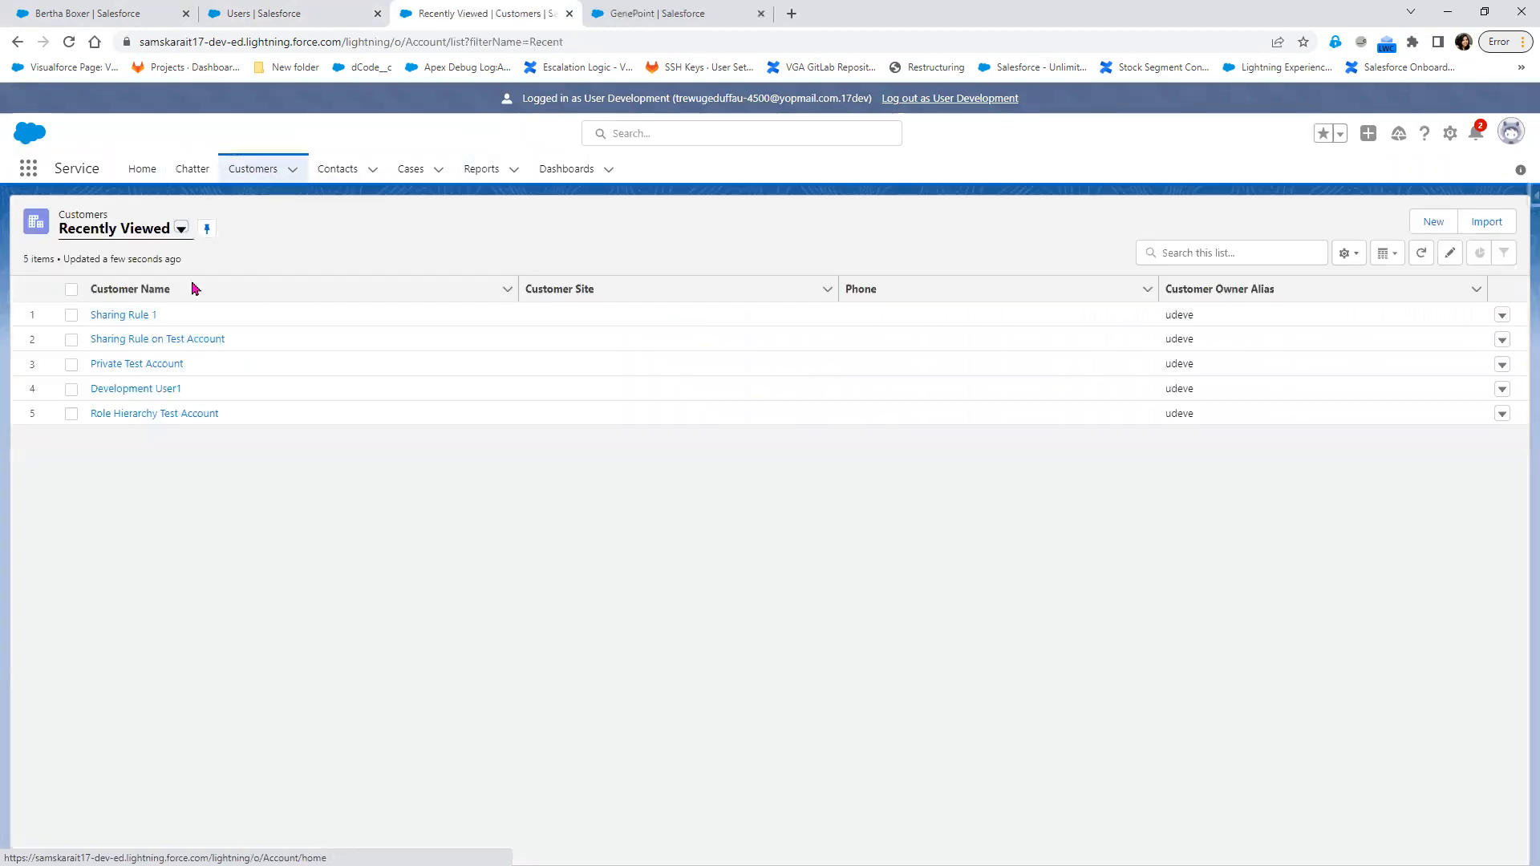
click(181, 229)
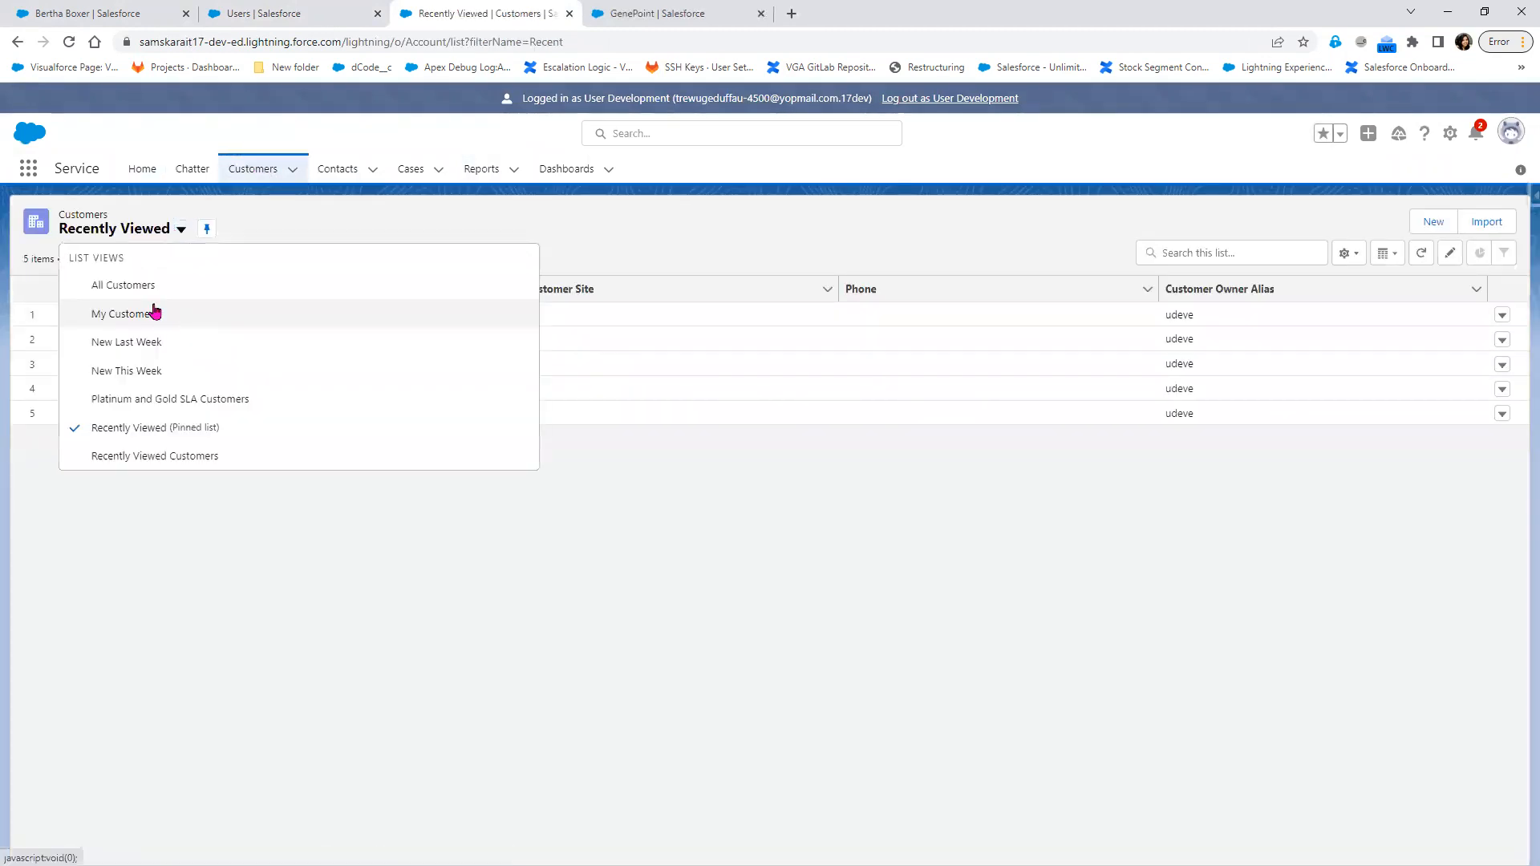
click(132, 285)
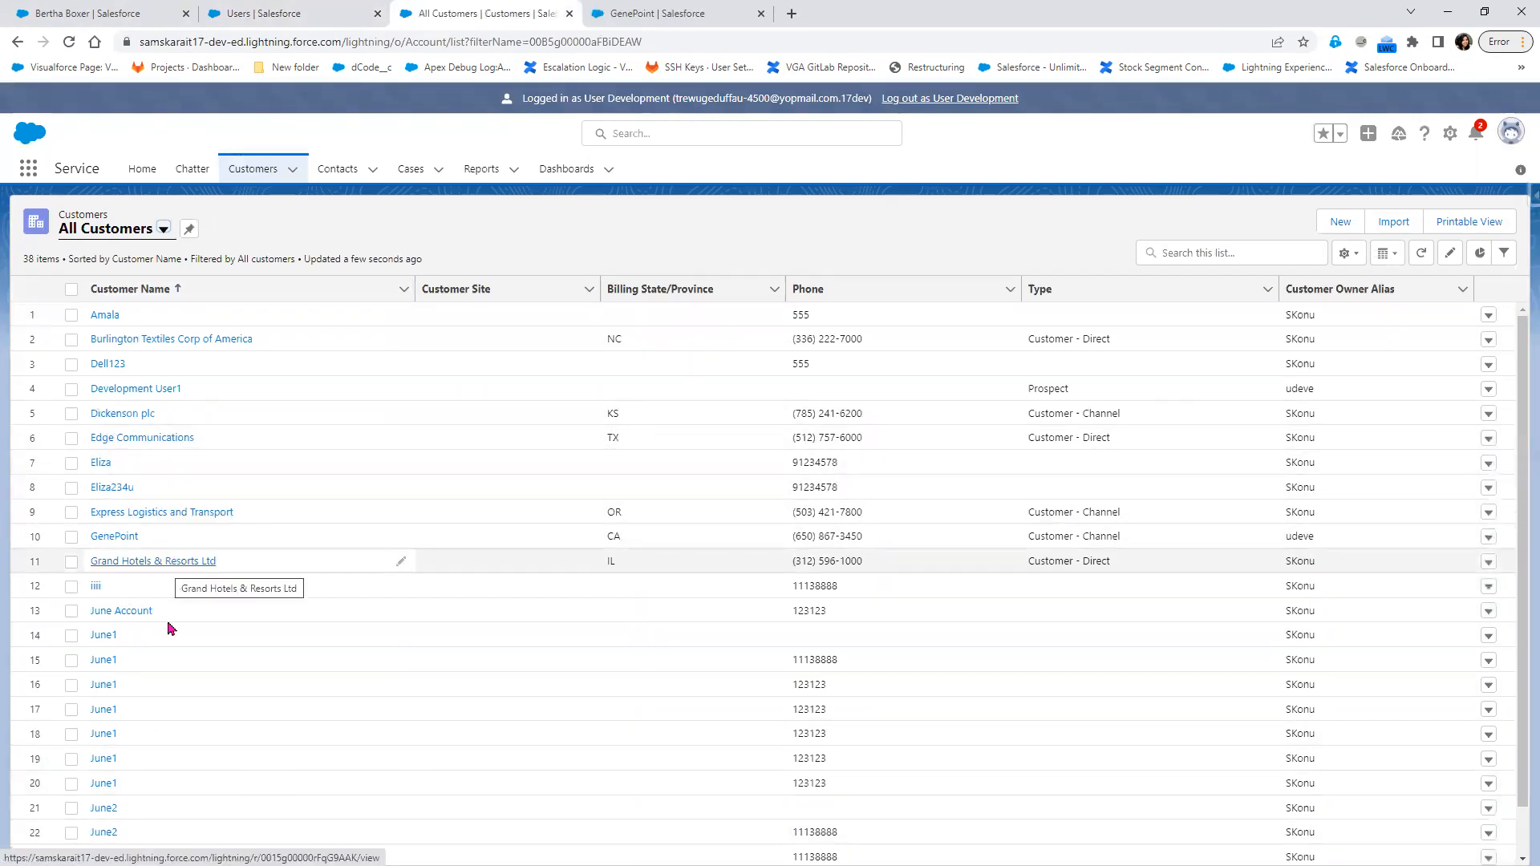
scroll(178, 770, down, 4)
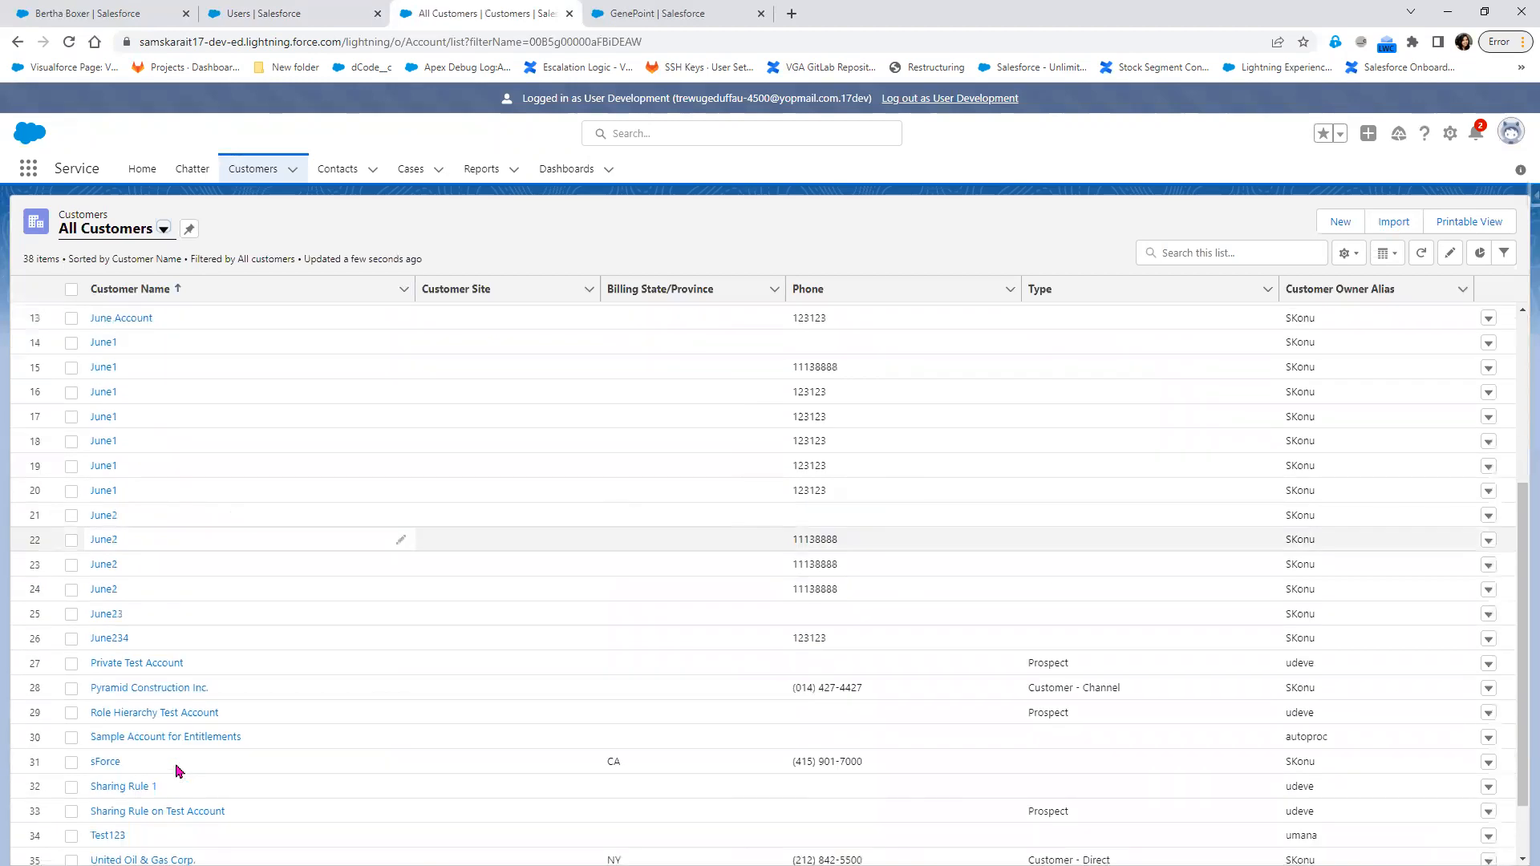
scroll(178, 770, up, 5)
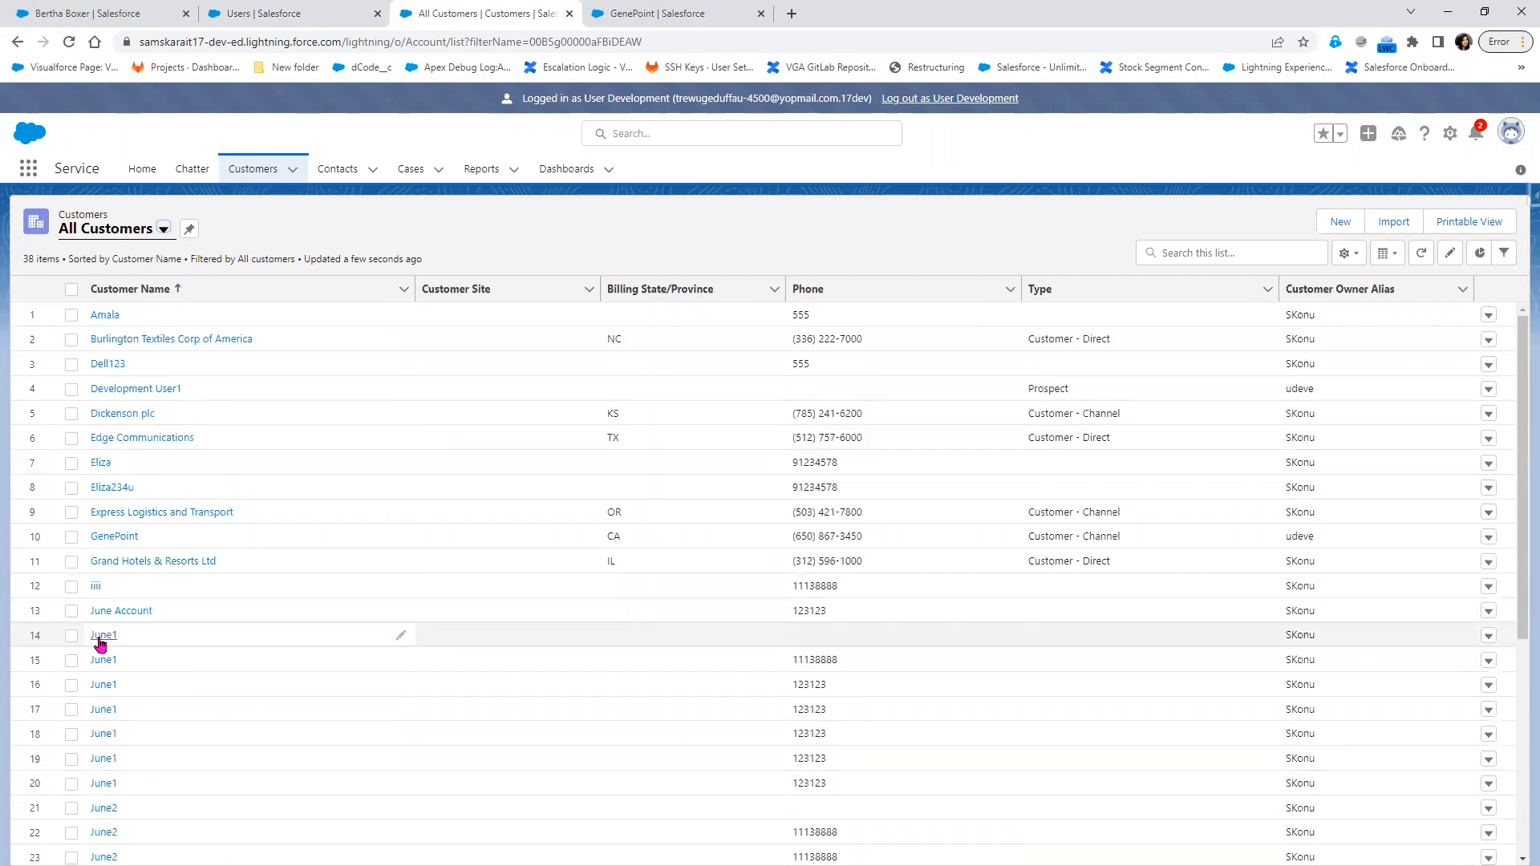
Open the first June1 customer's details, check its Customer Owner field and return to the All Customers list
click(100, 635)
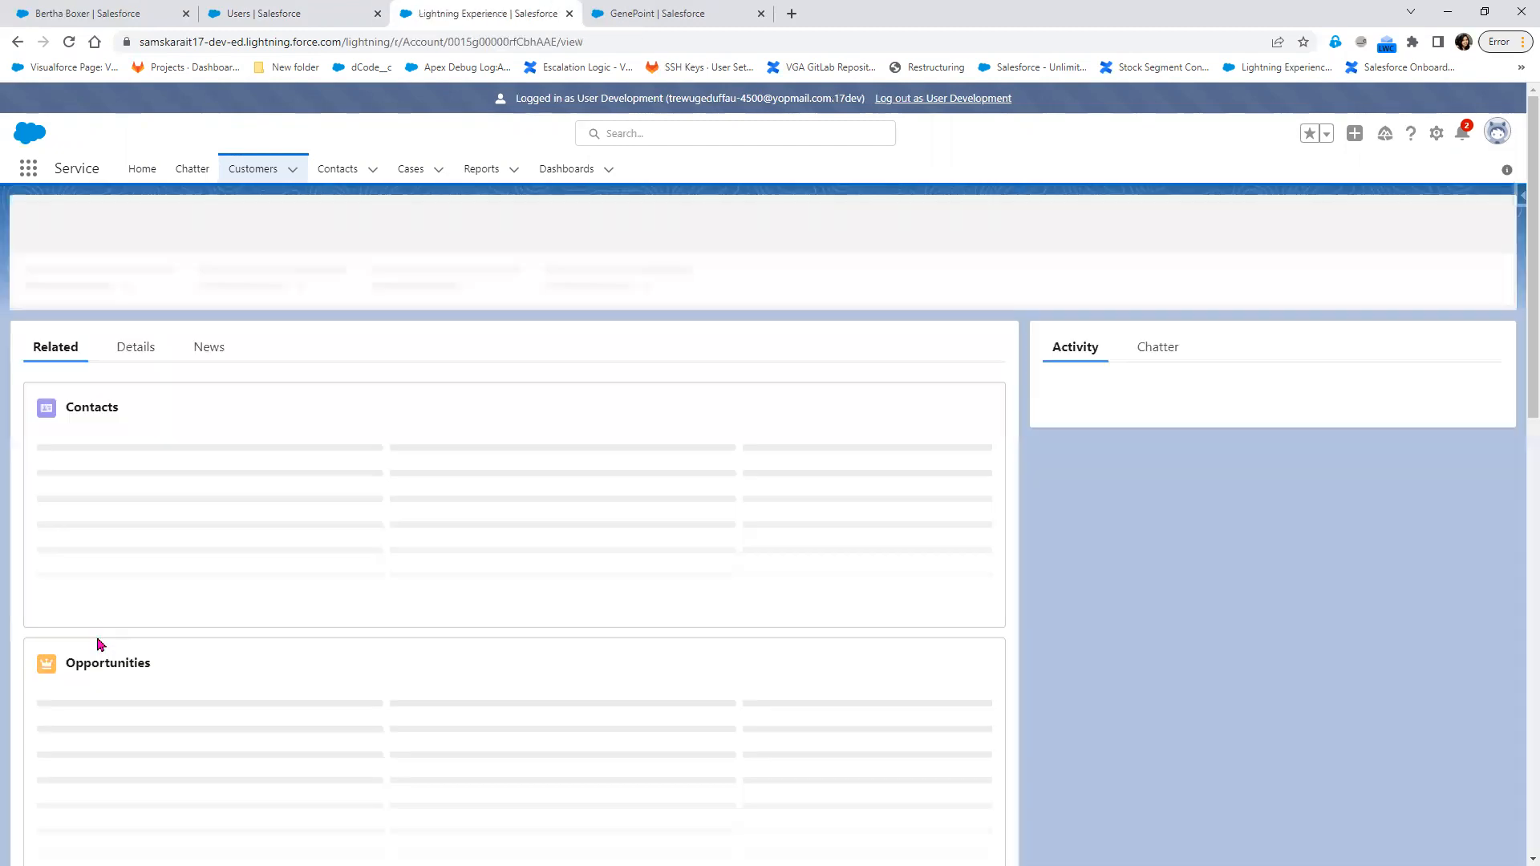
click(148, 341)
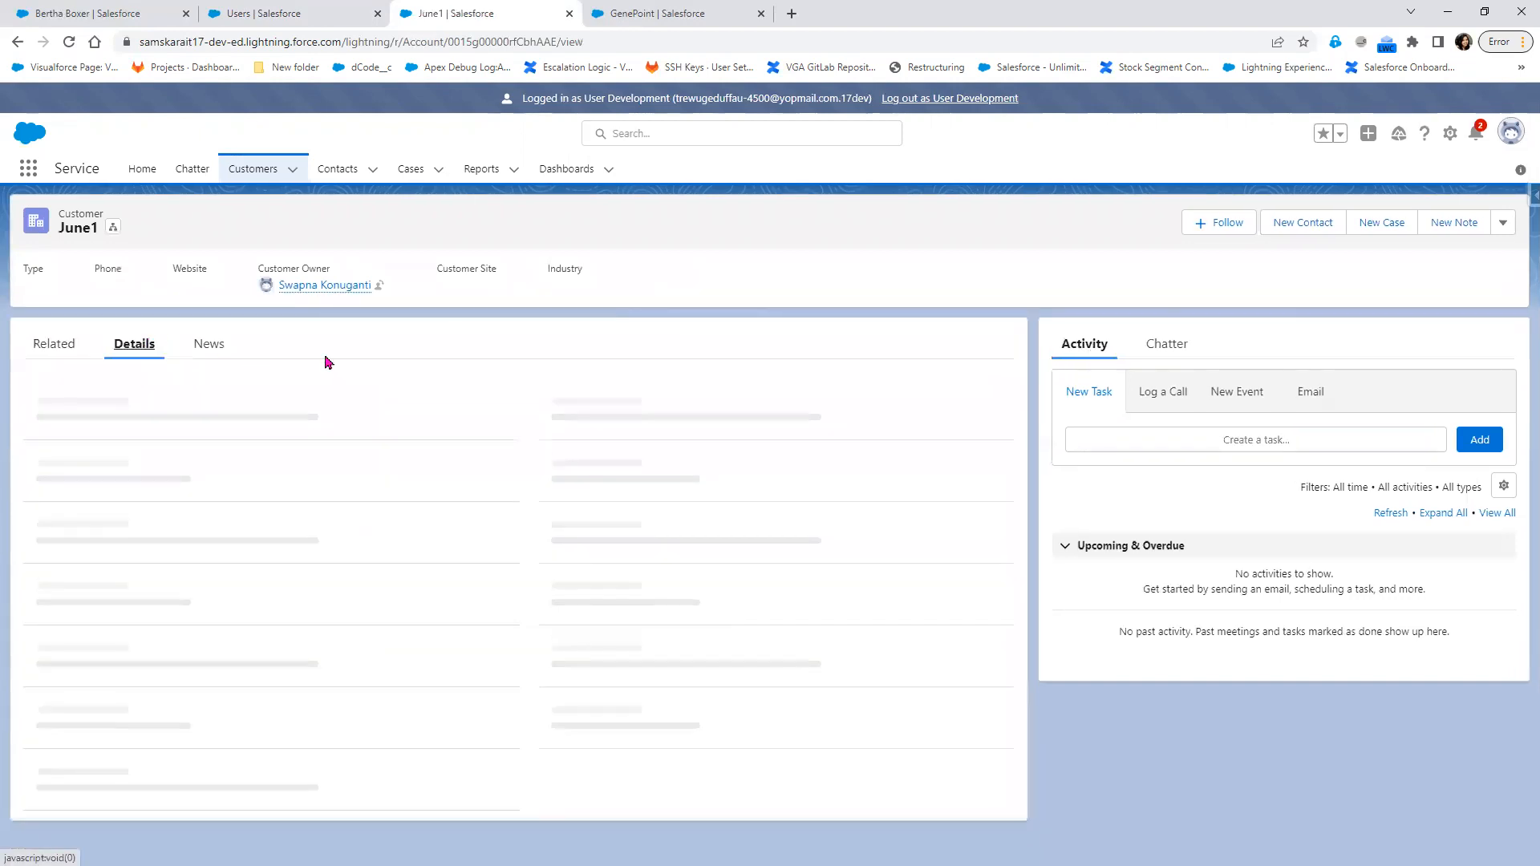
drag(27, 384, 161, 419)
click(17, 41)
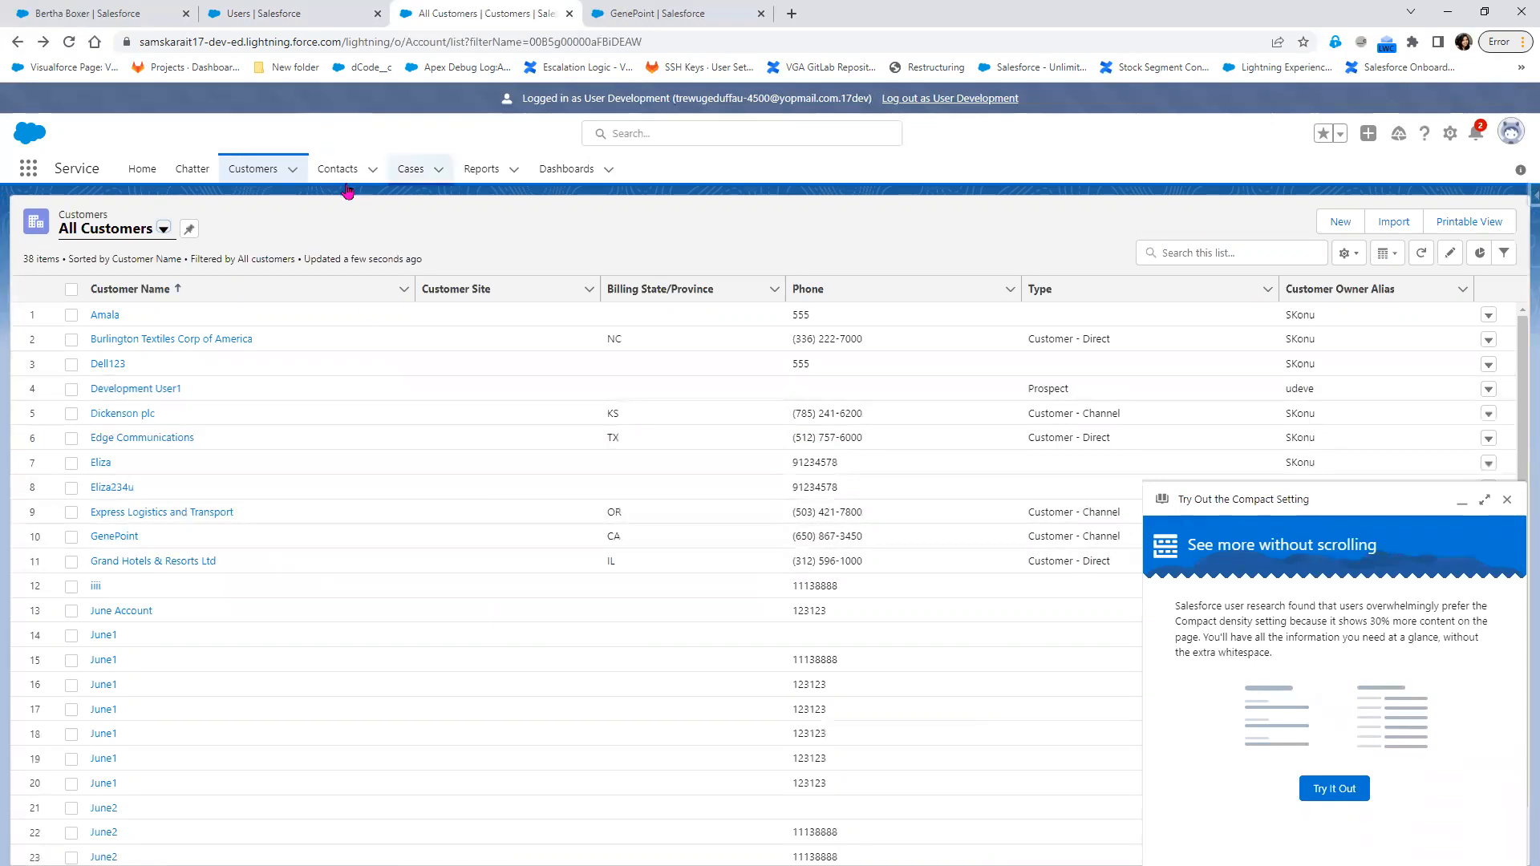
Find the Leads object by searching apps and items for "lead" and display its All Open Leads list view
click(335, 175)
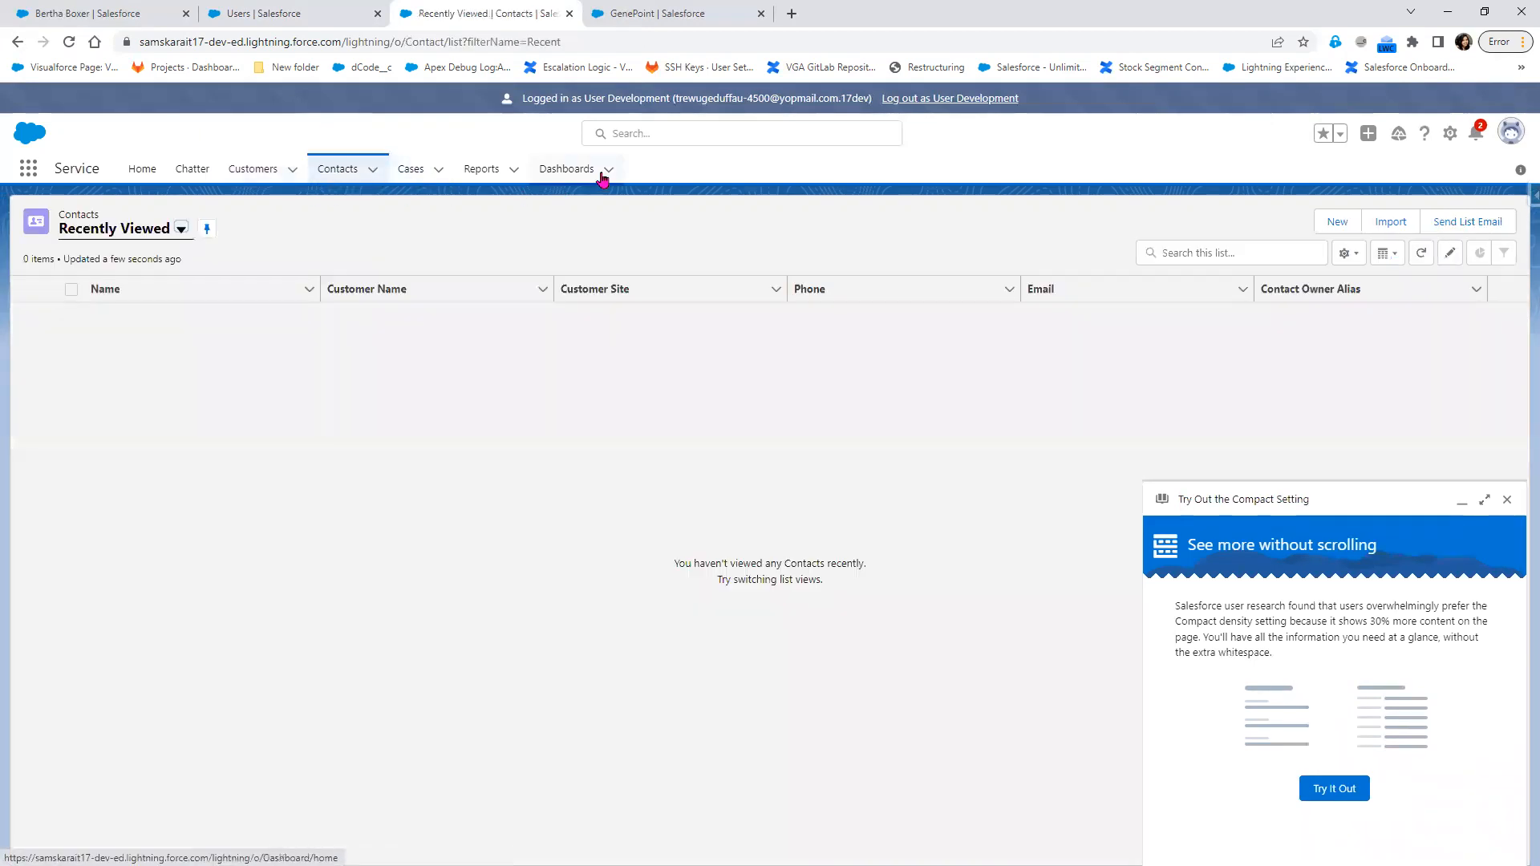
click(28, 168)
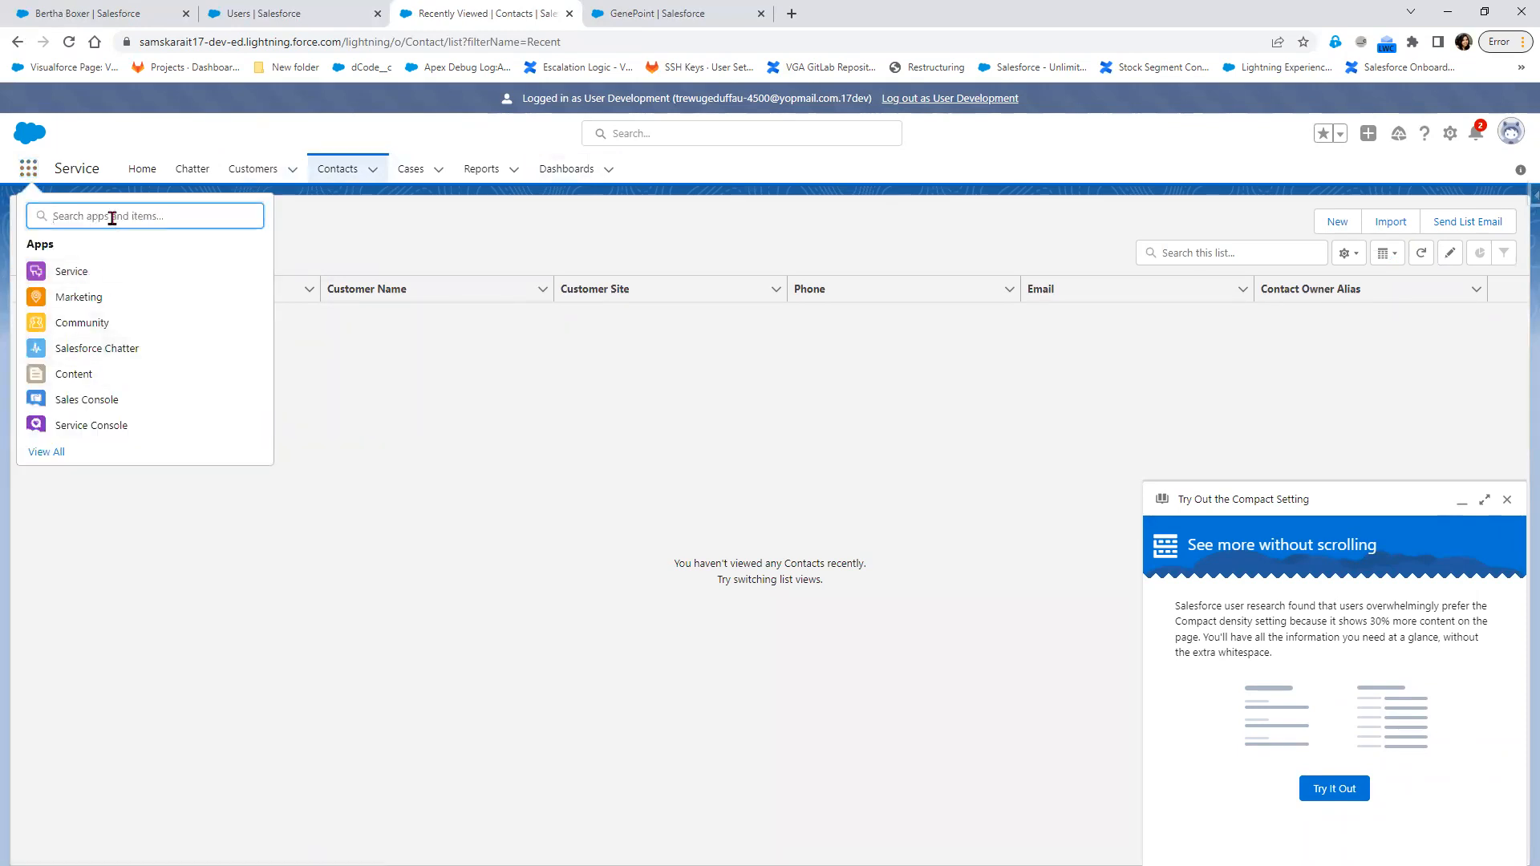
text(lead)
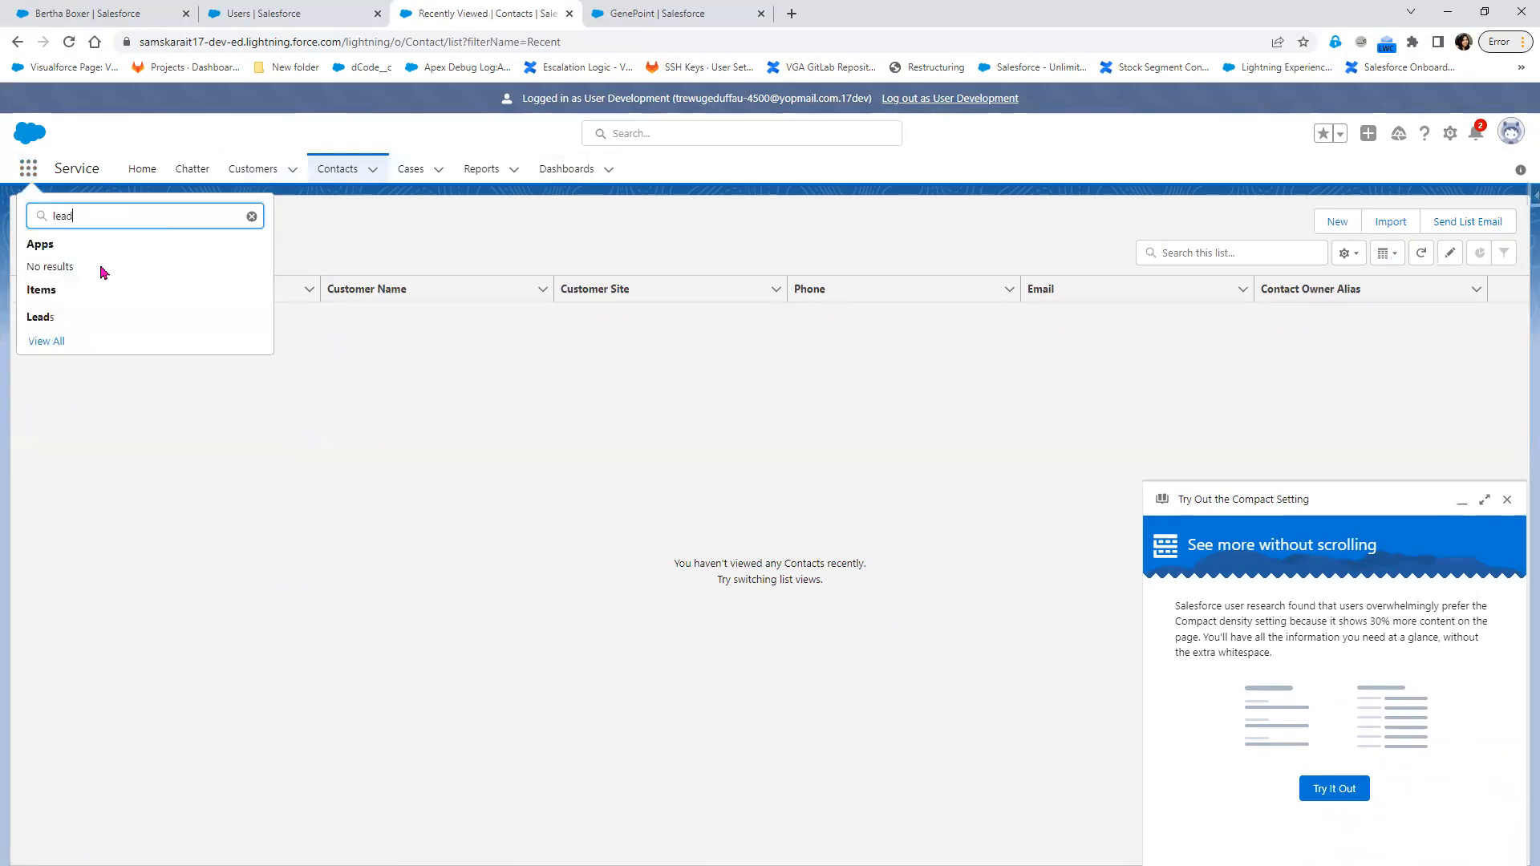
click(35, 320)
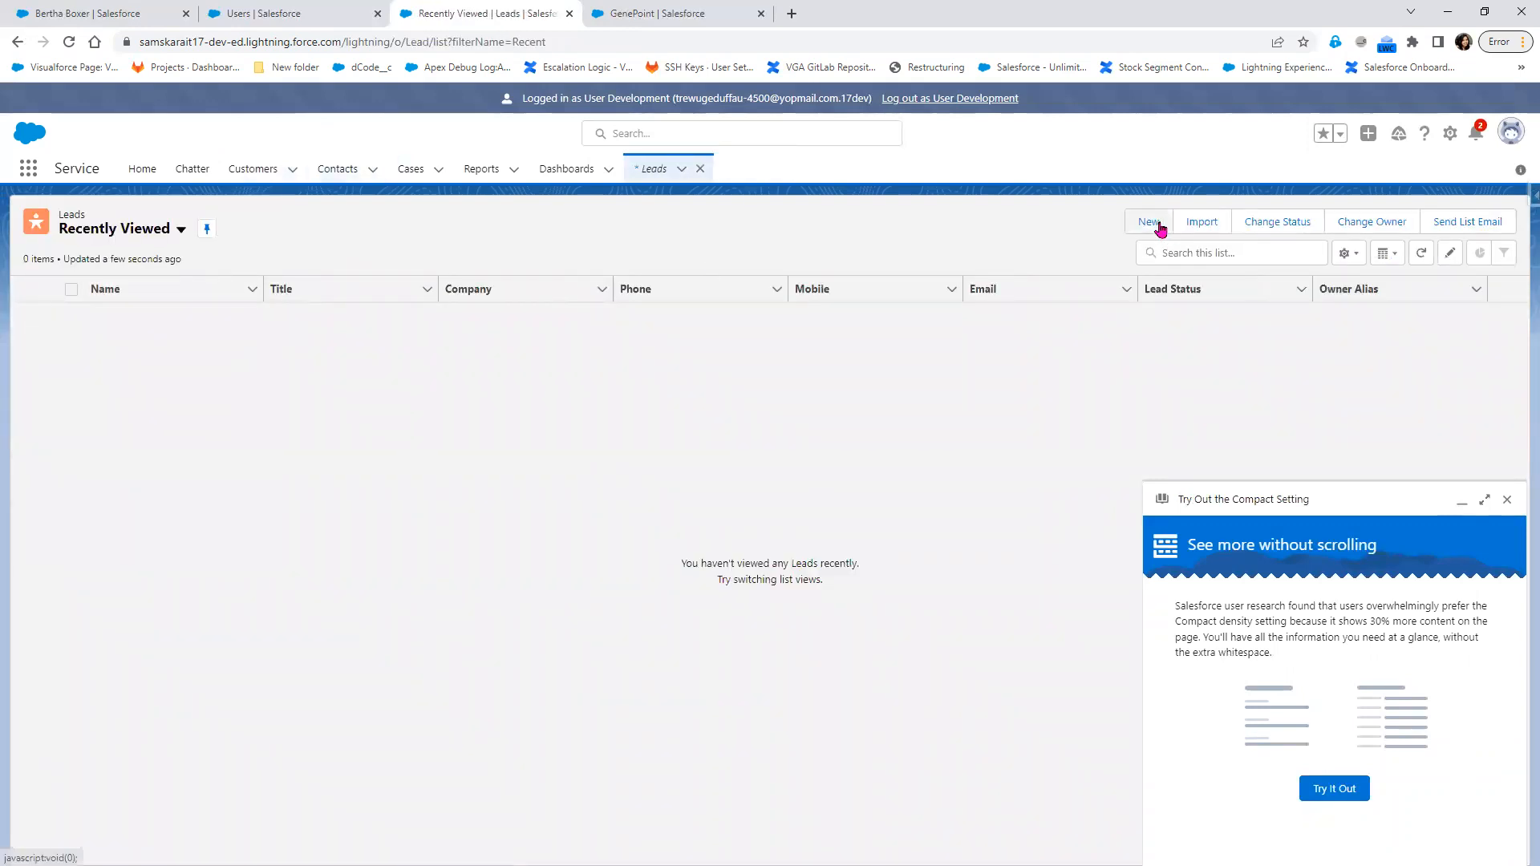
click(181, 230)
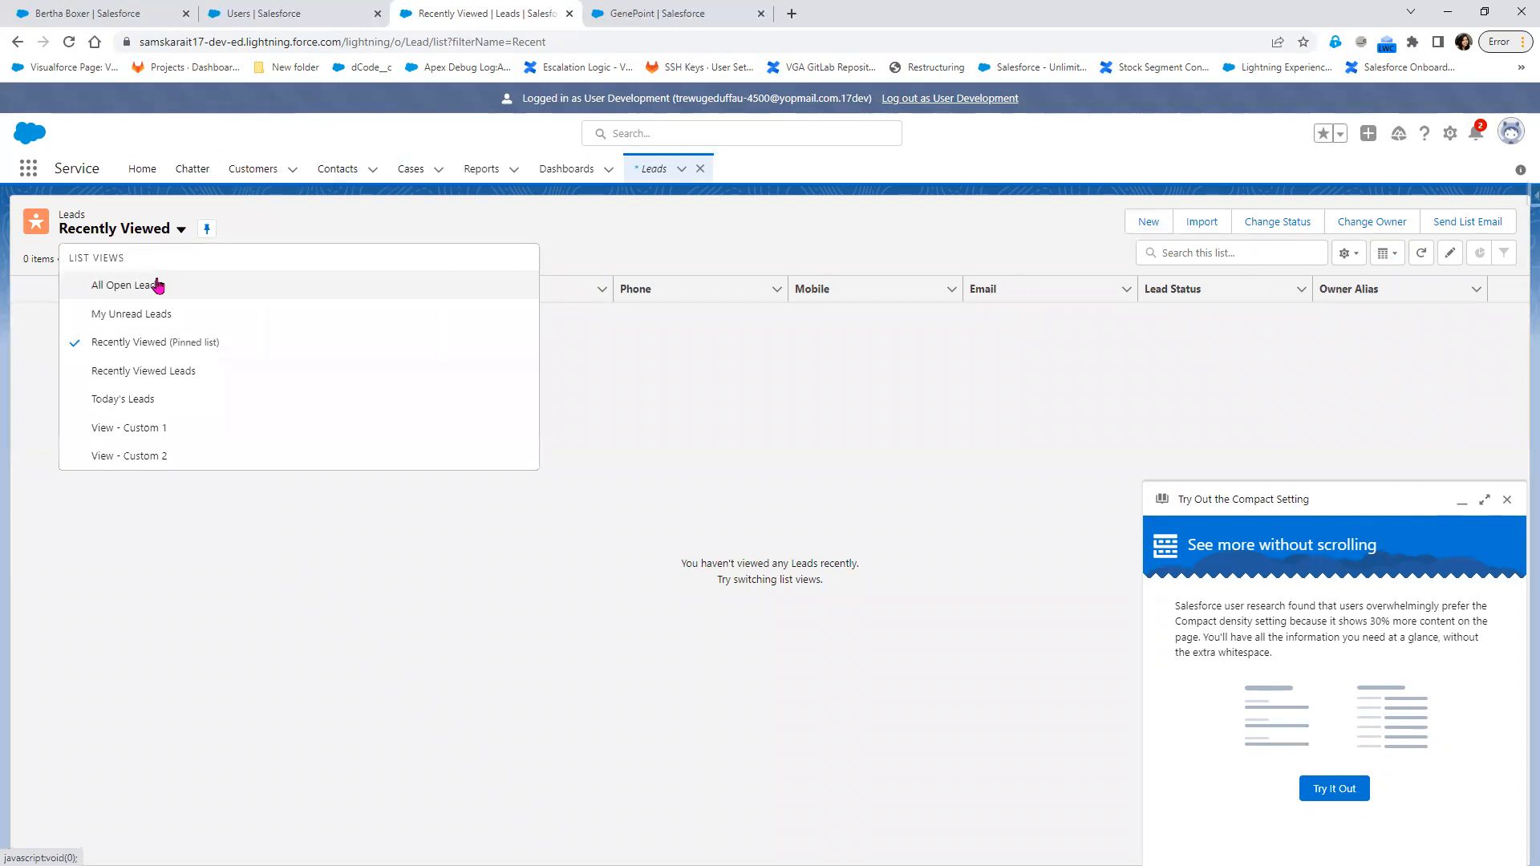
click(153, 287)
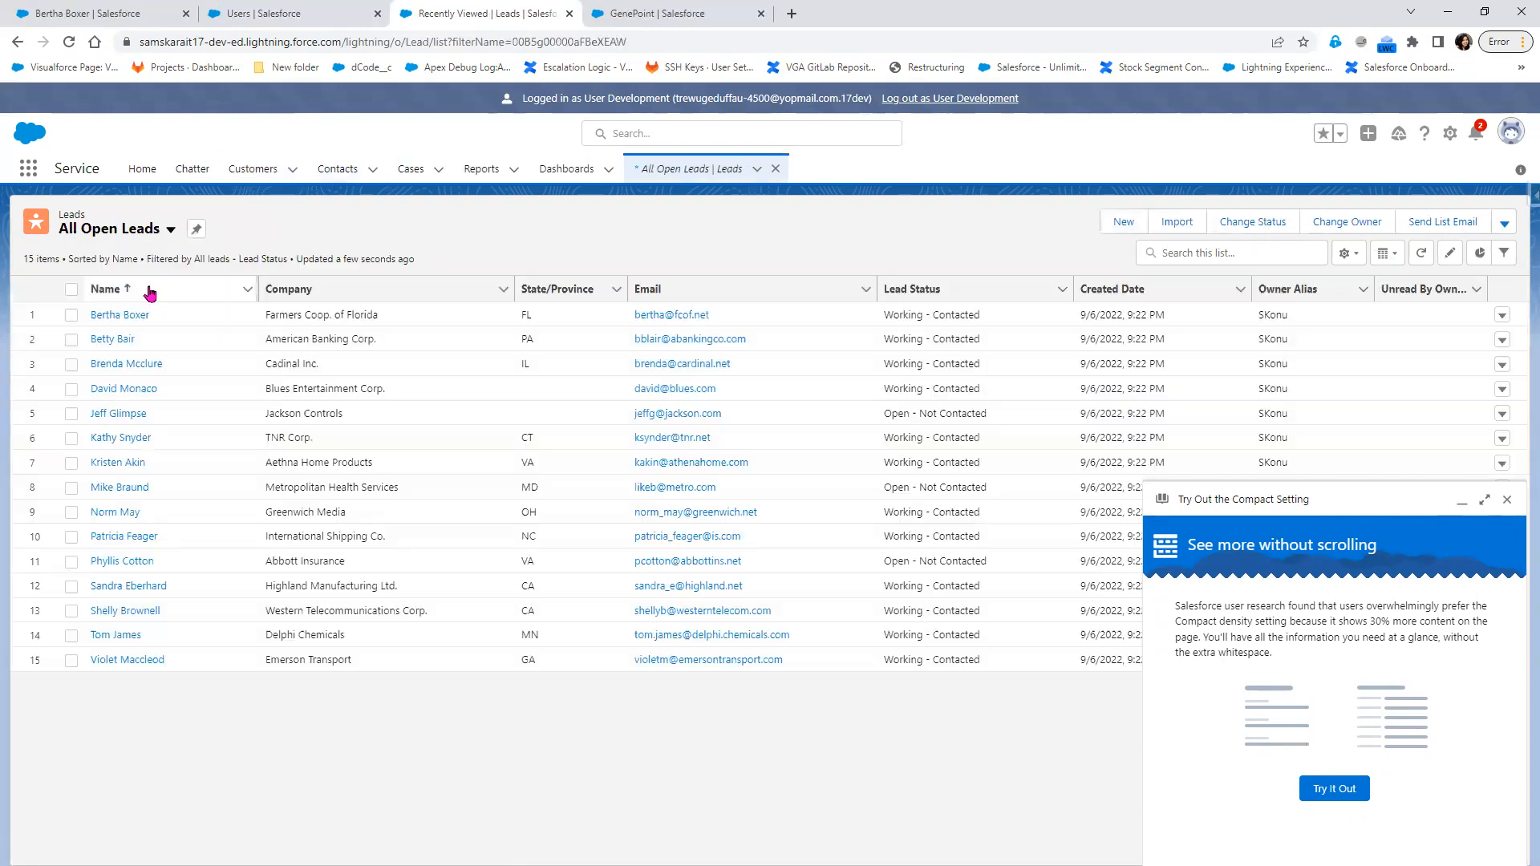
Open the details of the Farmers Coop. of Florida lead and check the owner types offered for changing its Lead Owner
click(120, 315)
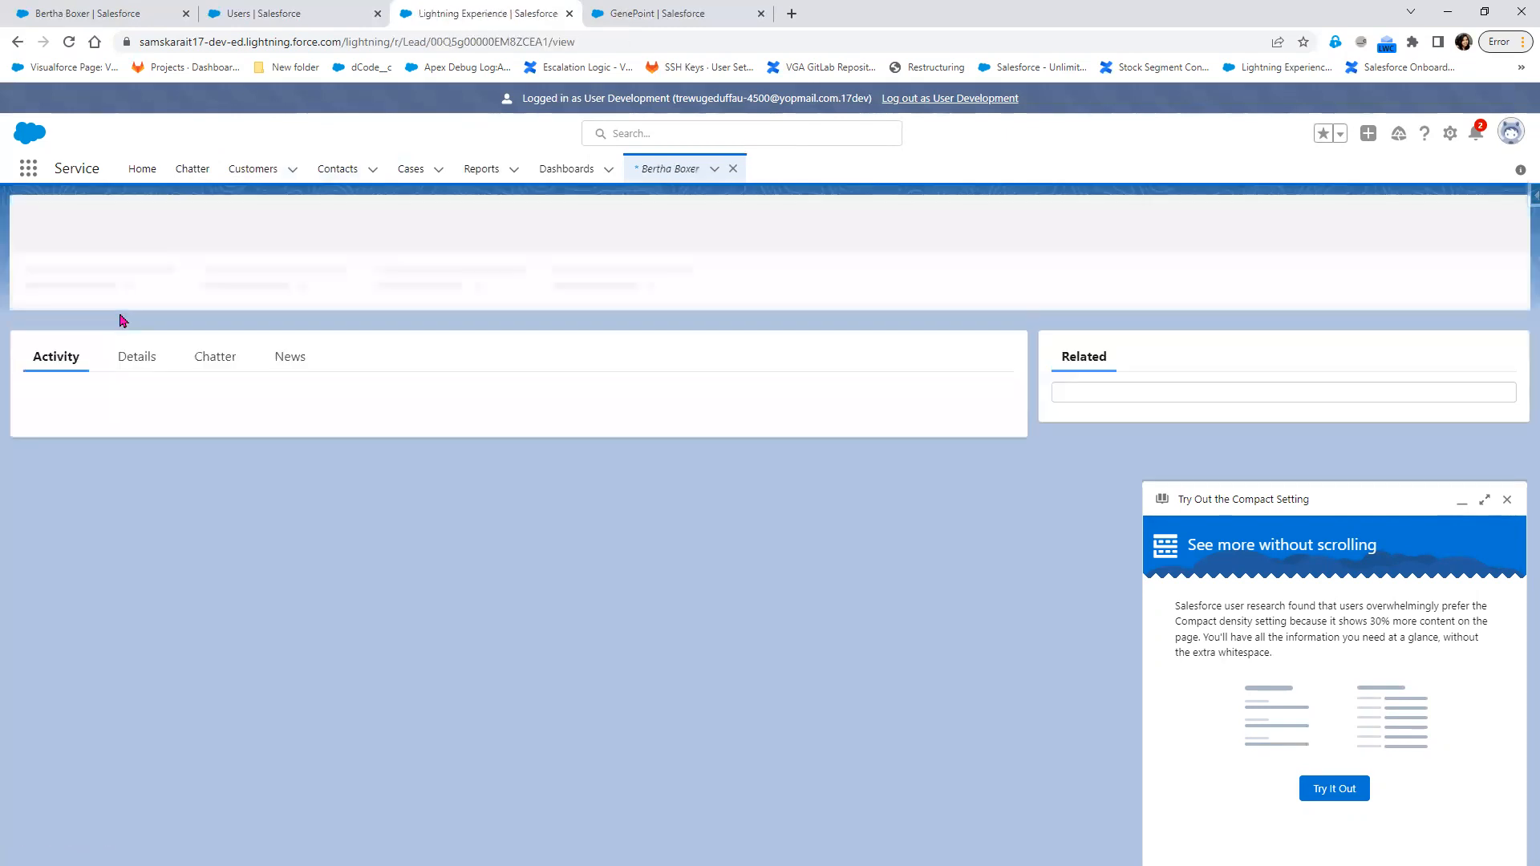
click(137, 400)
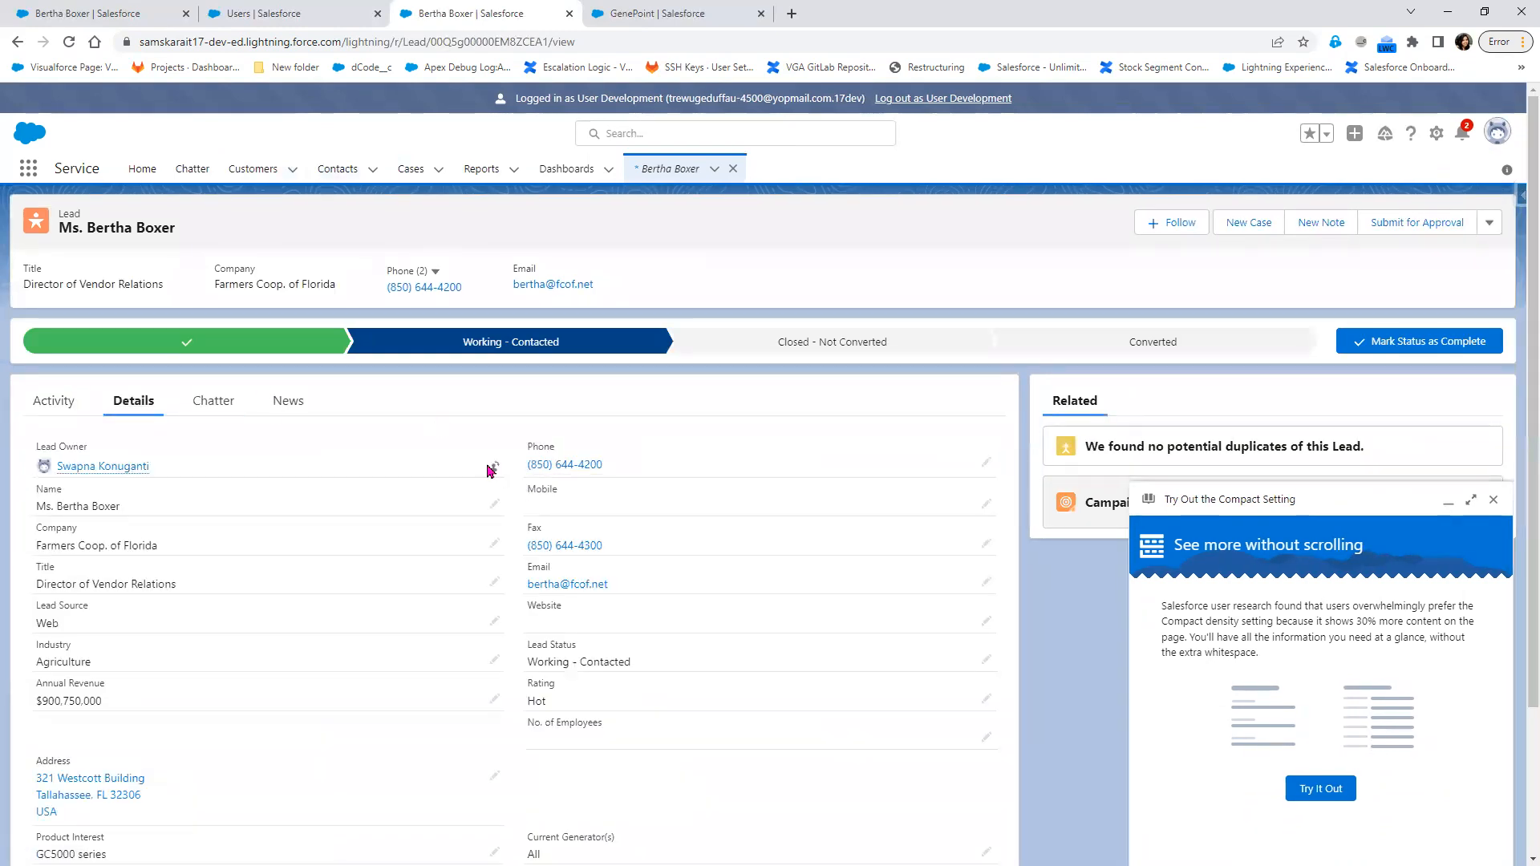
click(494, 468)
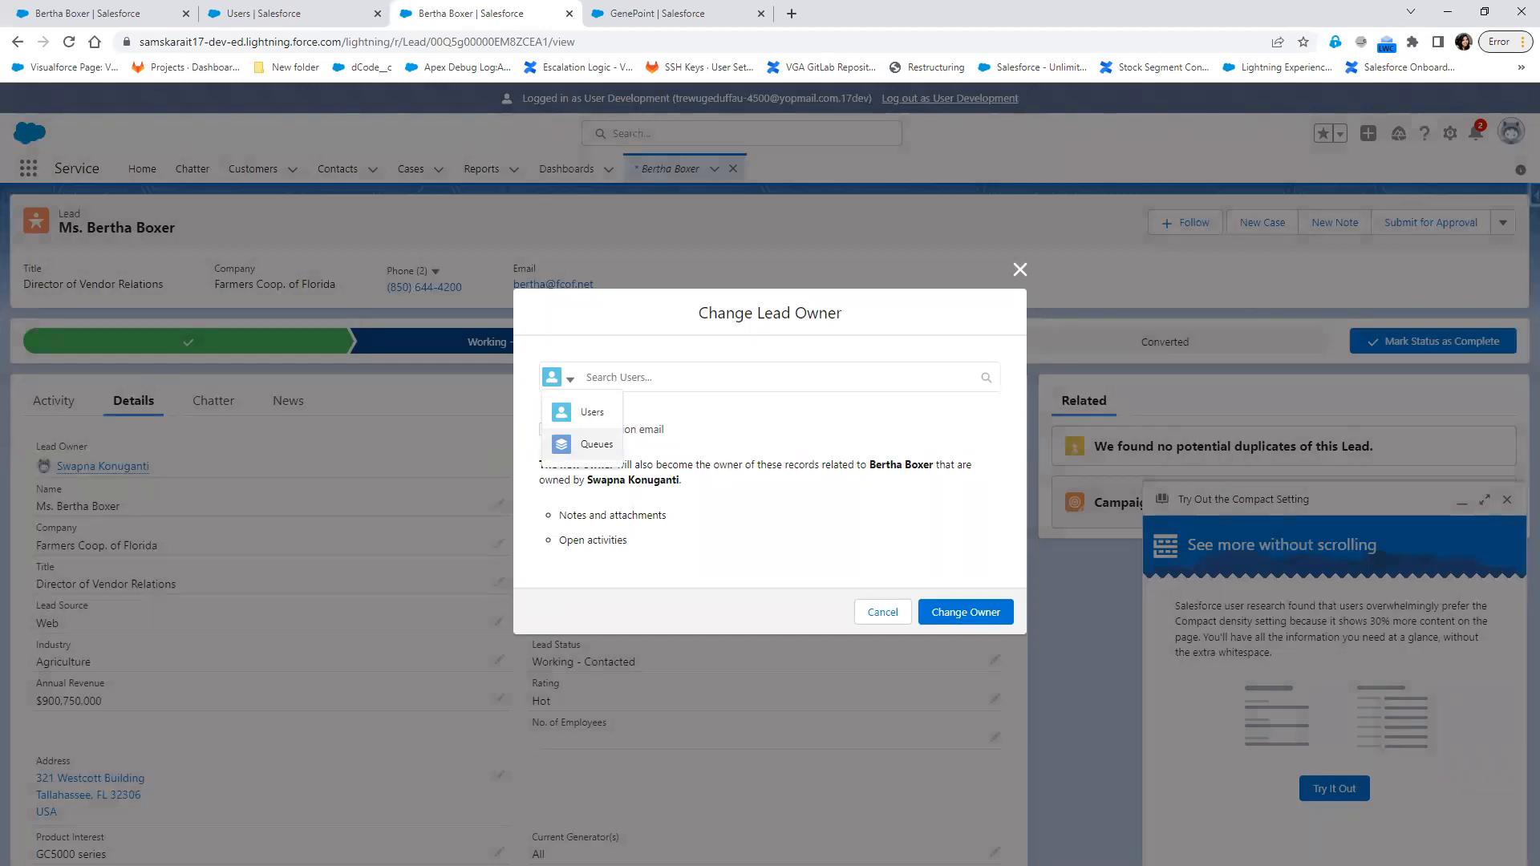
Switch to the Notepad++ notes and add the heading "Public Read/write/Transfer:" below the Automated Transfer line
click(241, 14)
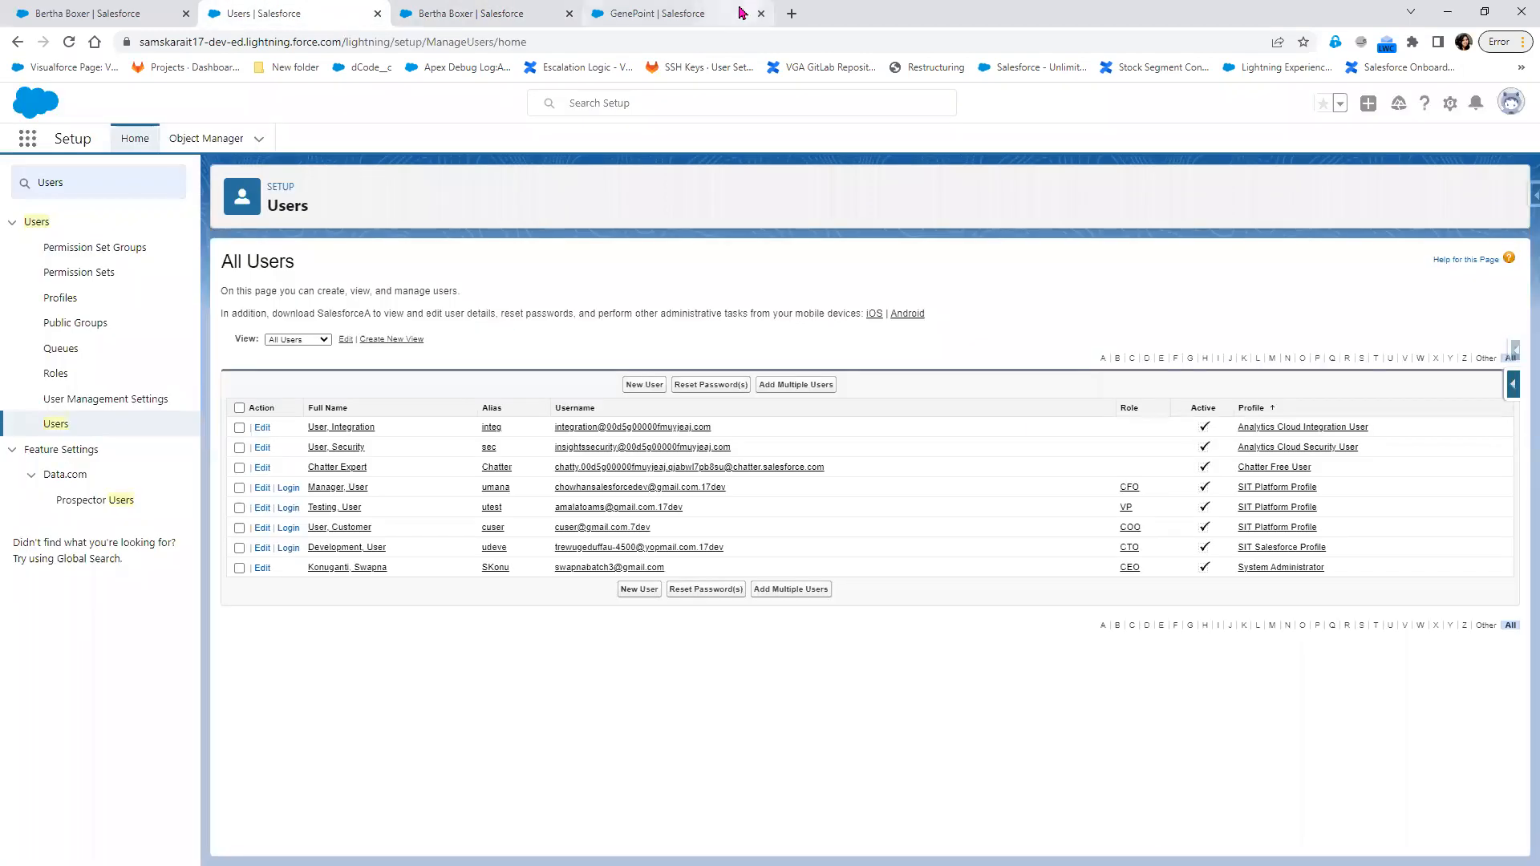
key(alt+Tab)
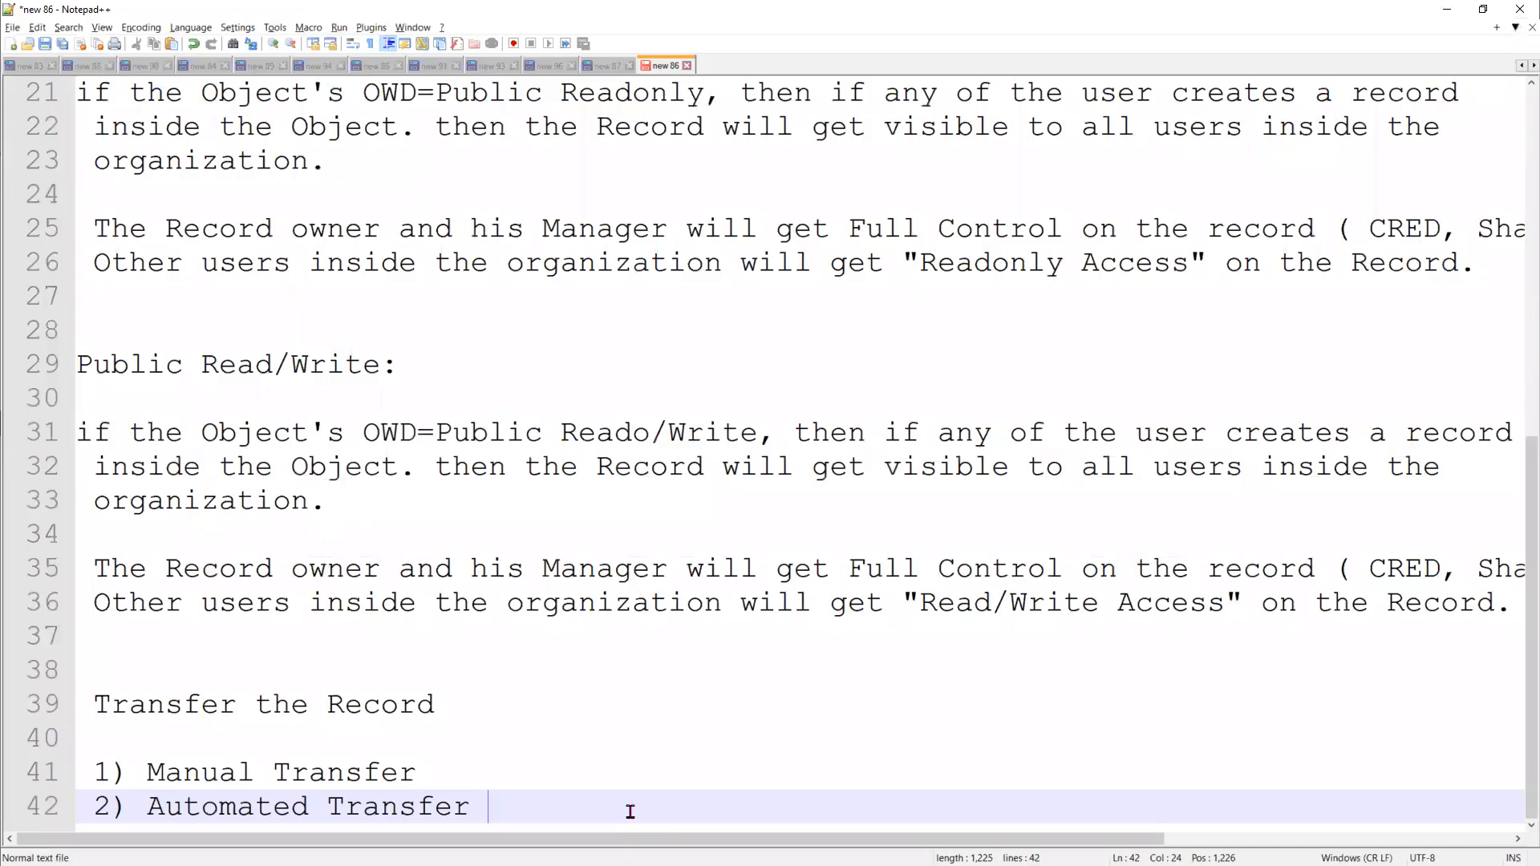
key(Return)
key(Return)
key(Return)
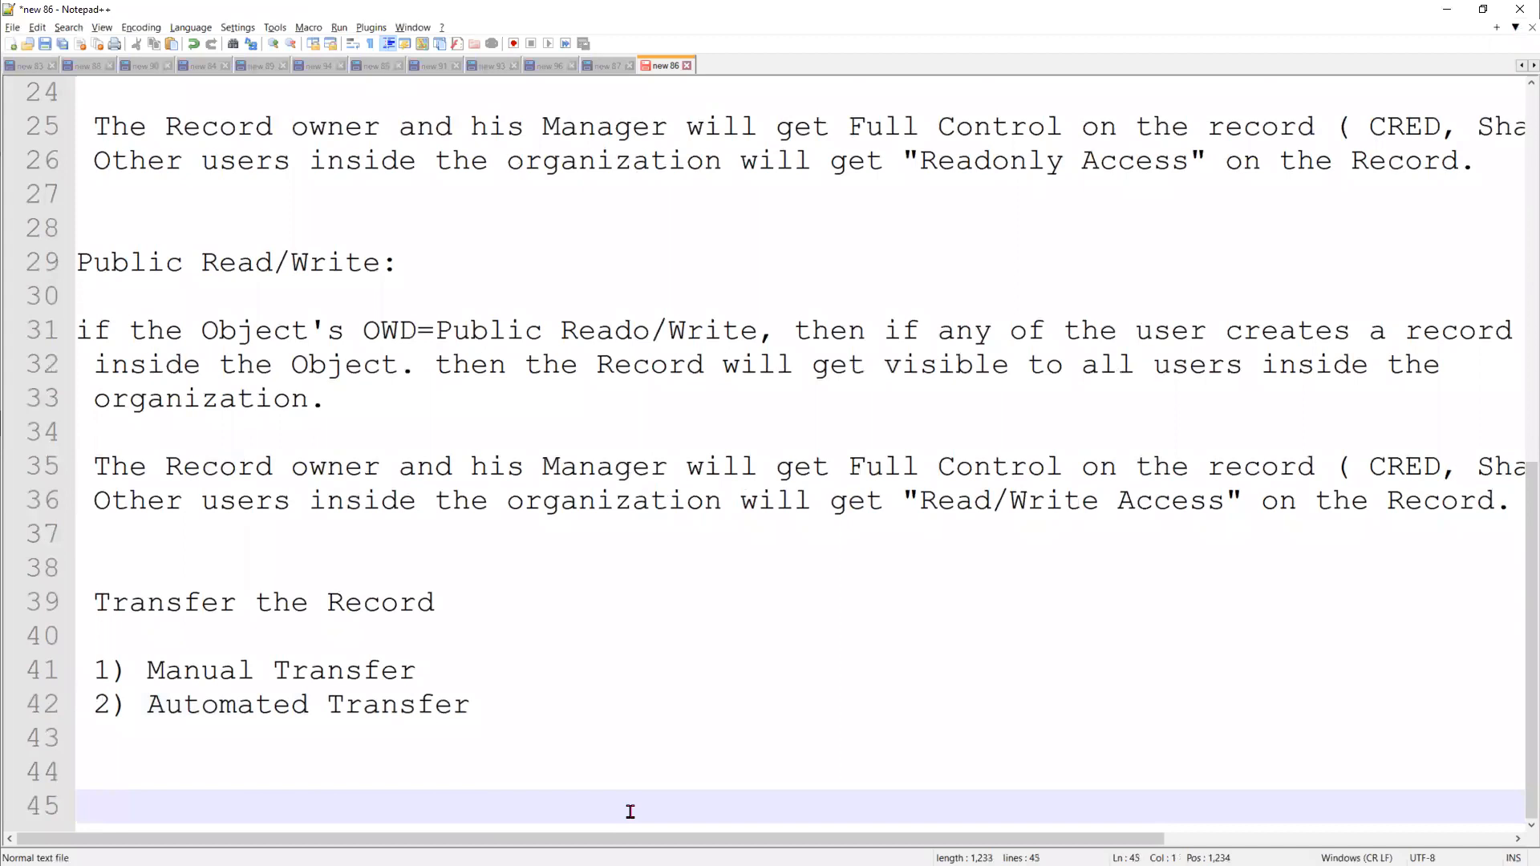
text(Public Read)
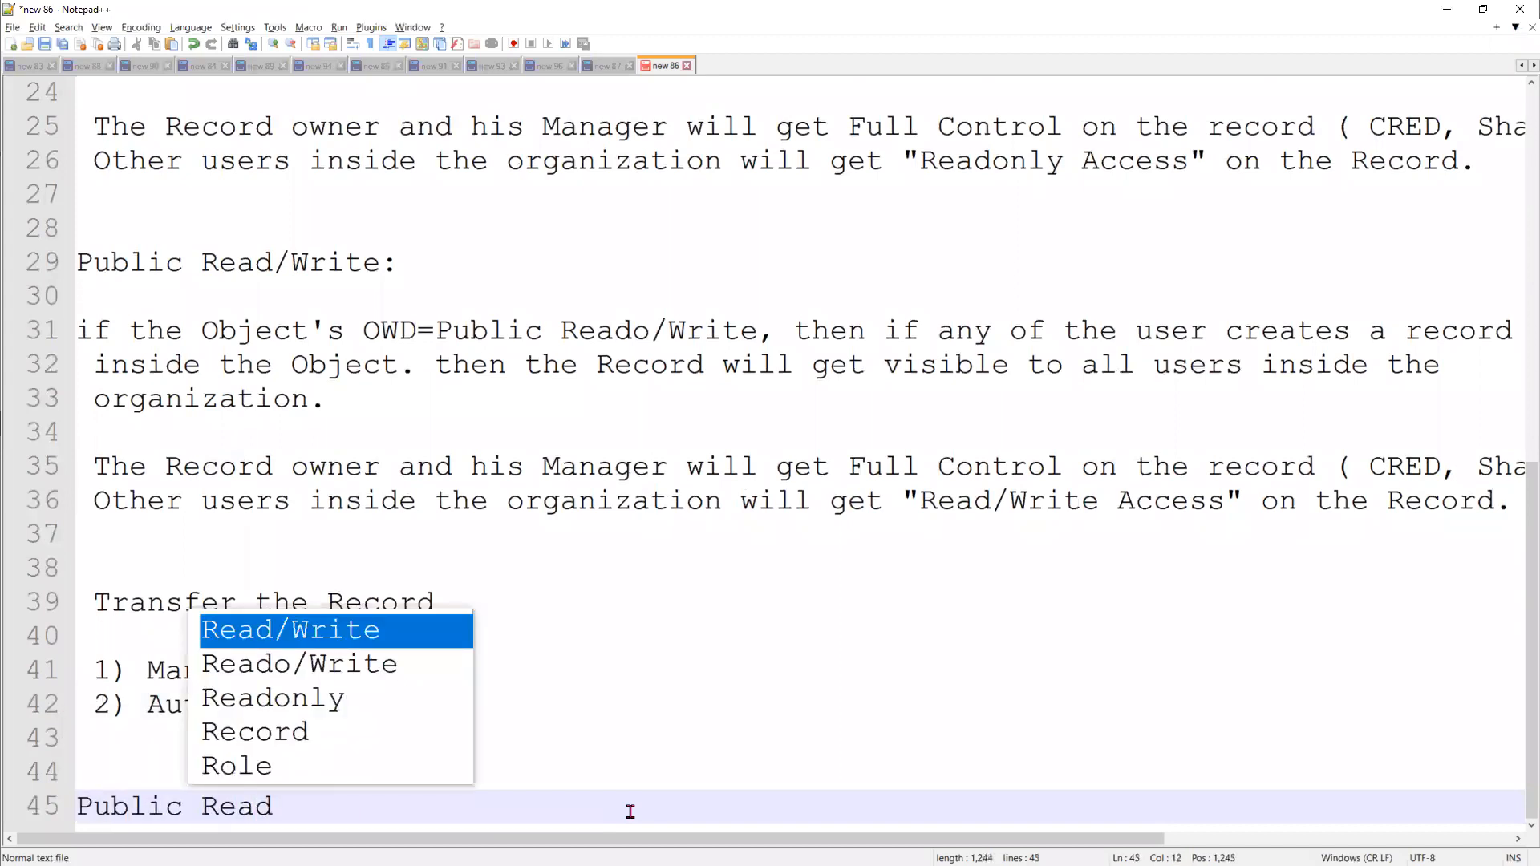
text(/write/Transfer:)
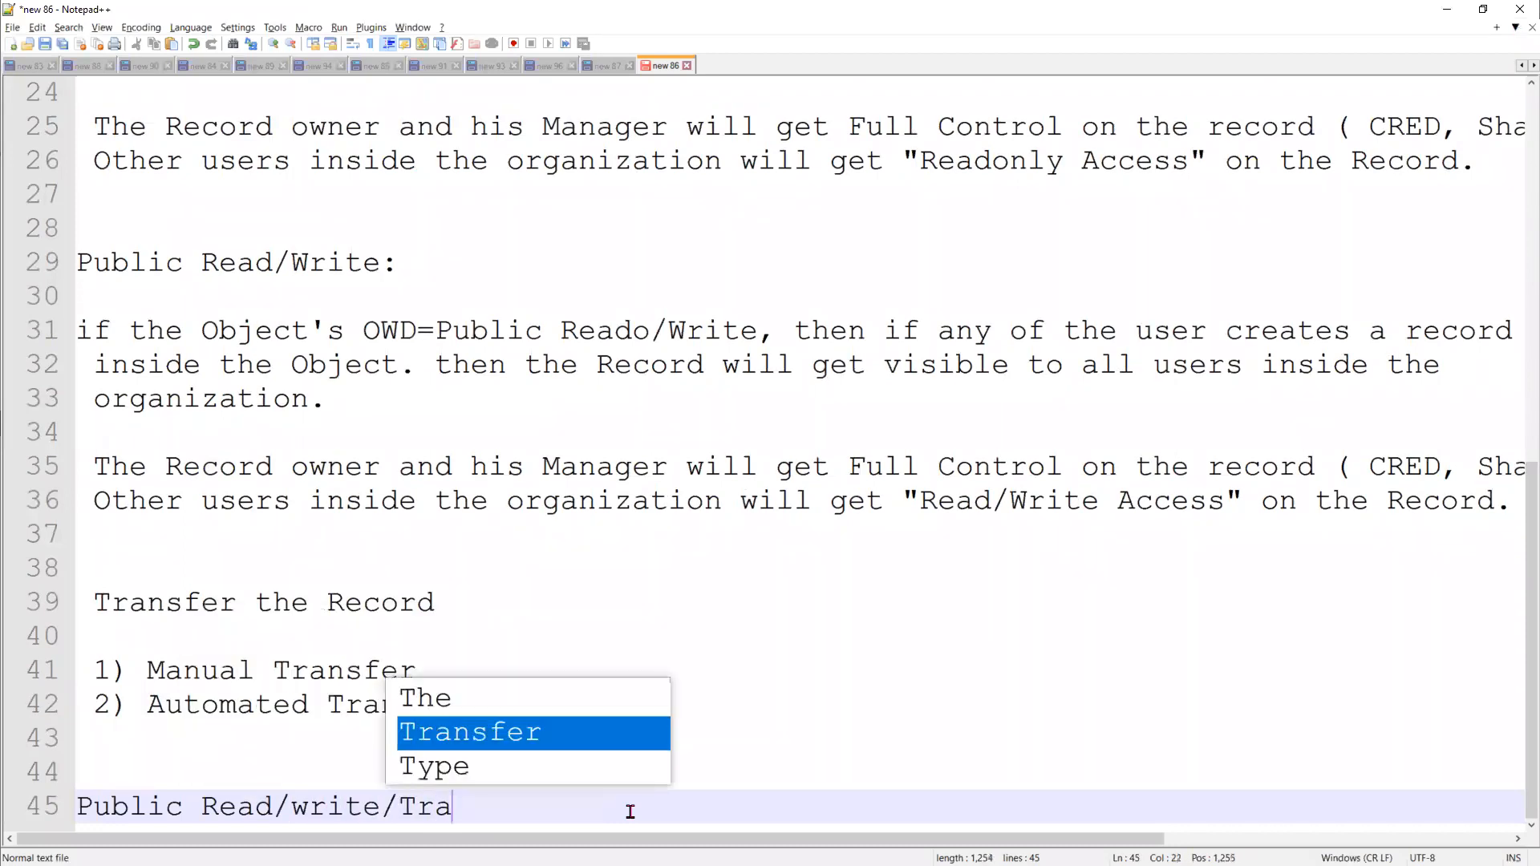
key(Return)
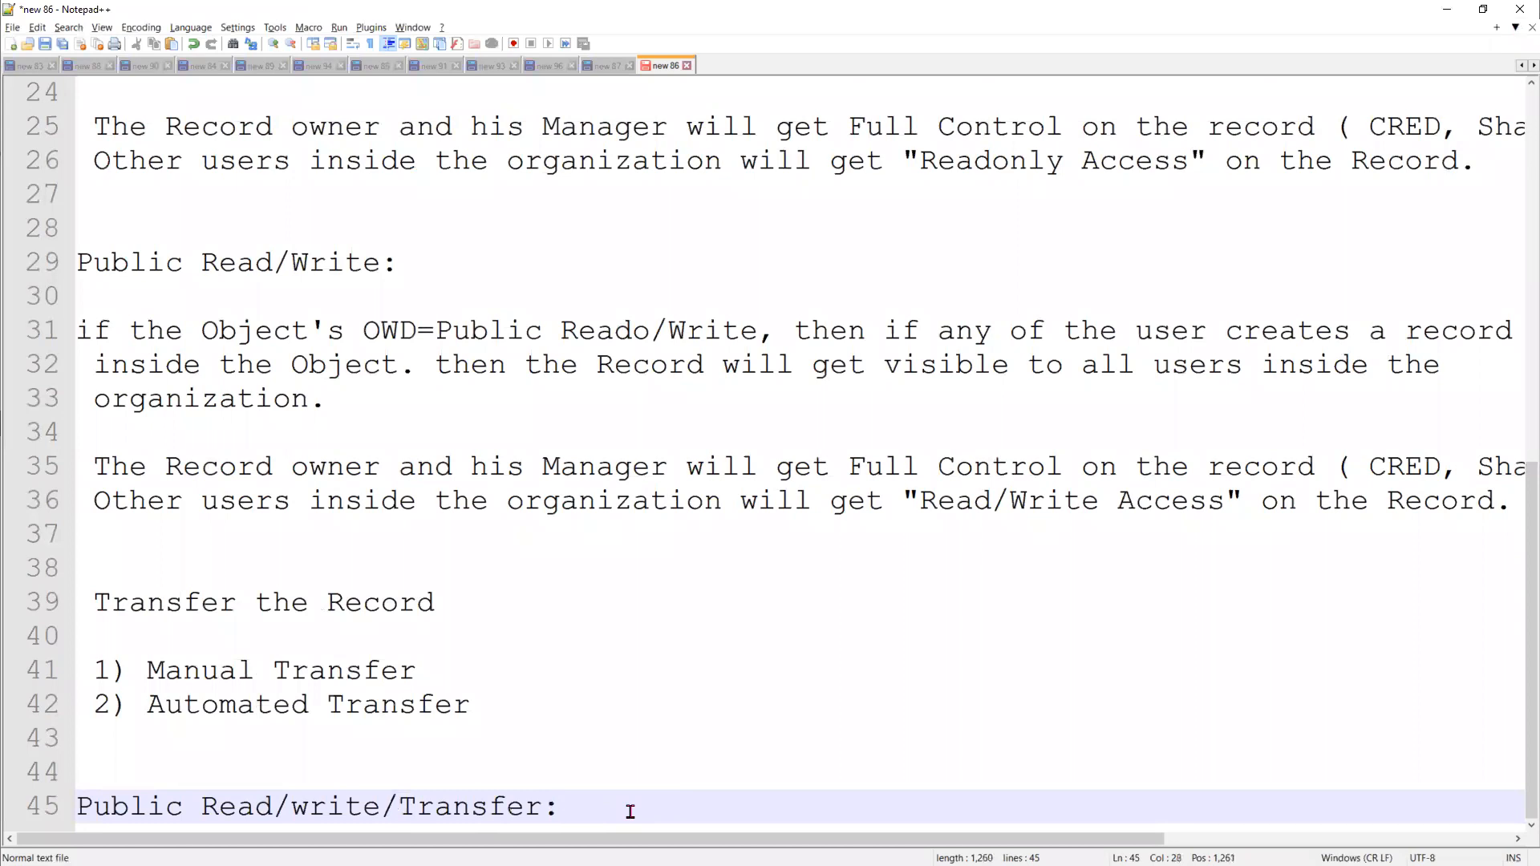
text(:)
key(Return)
key(Return)
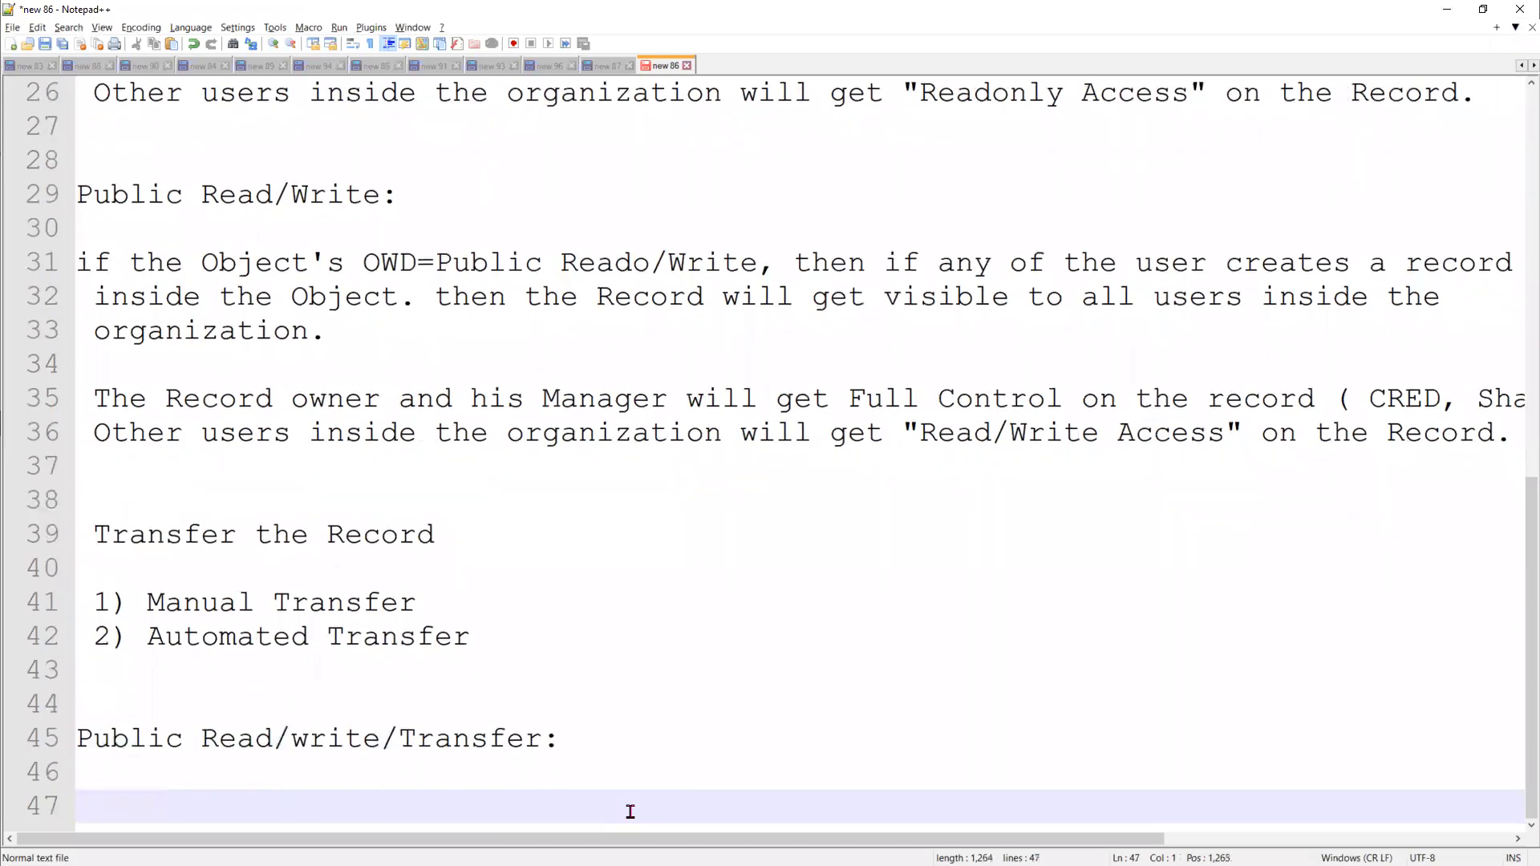
Write "we can Transfer the Record Ownership from one user to another" under the Public Read/write/Transfer heading
key(Up)
text(we can T)
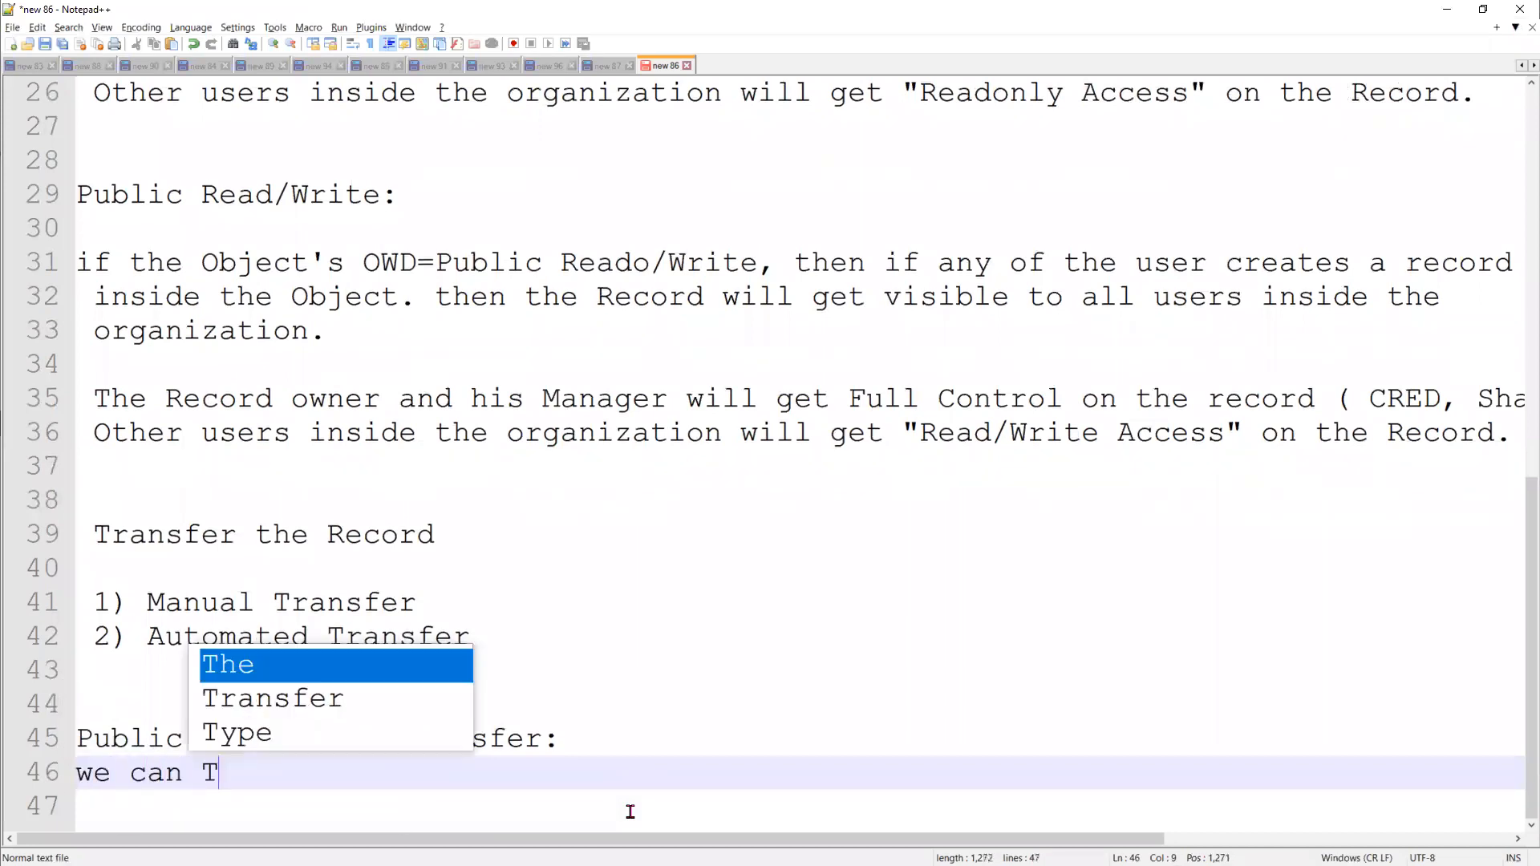
text(ransfer the )
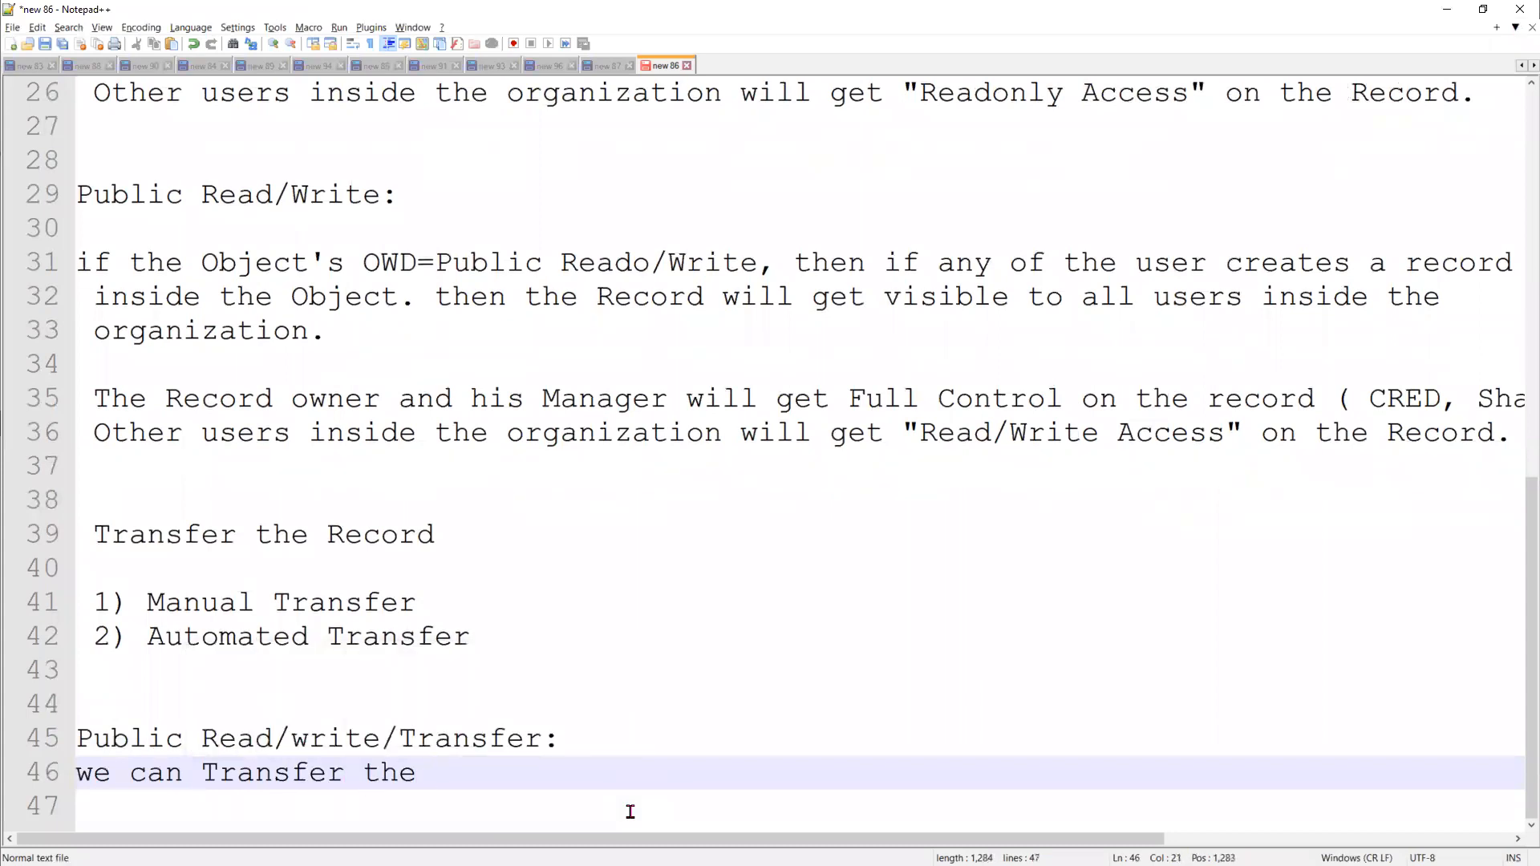
text(Record Ownership )
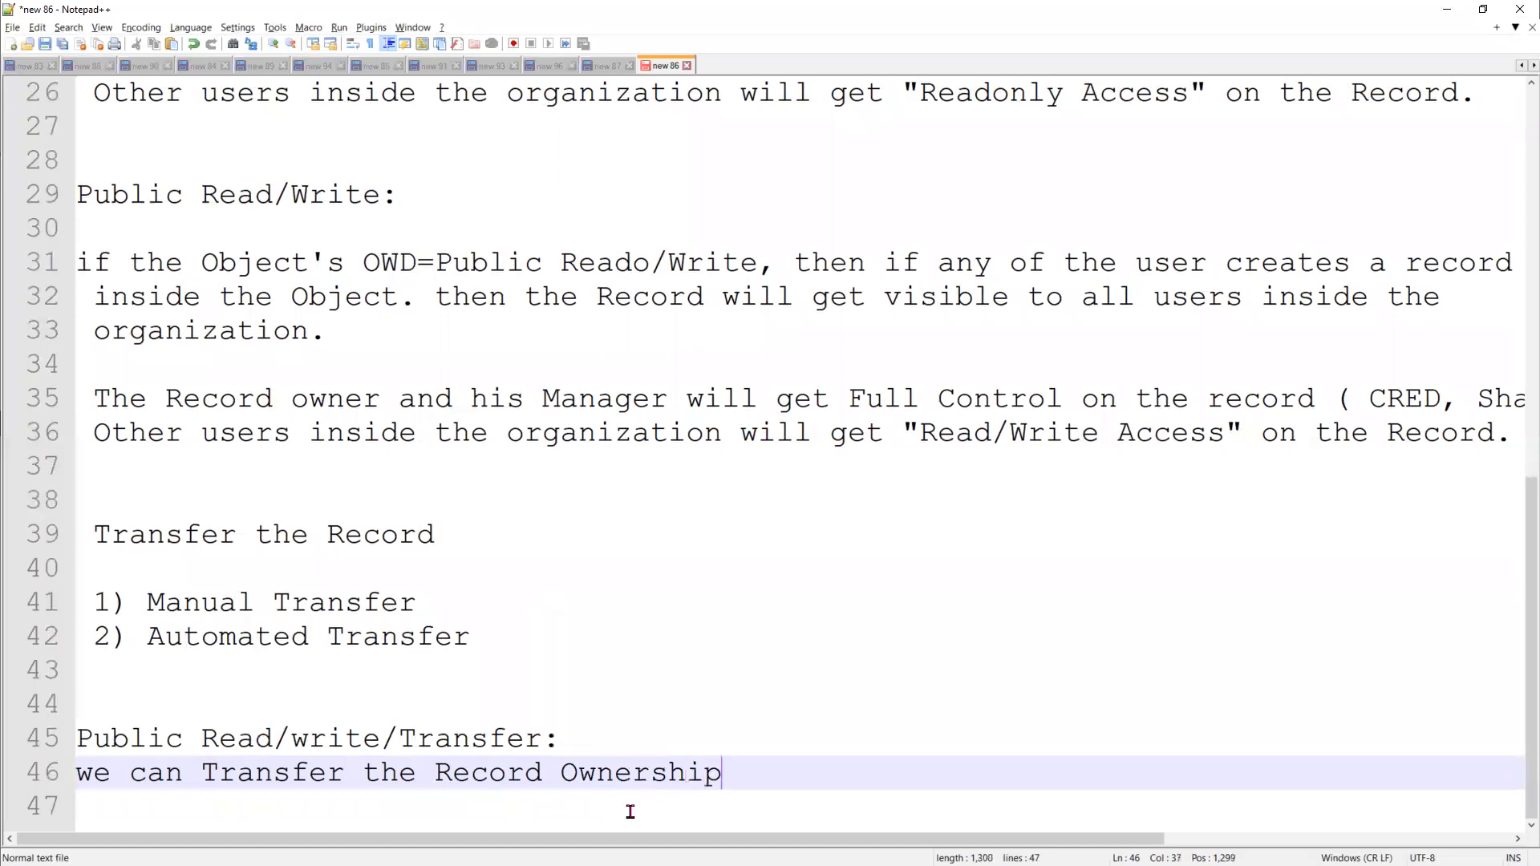
text(from one user to)
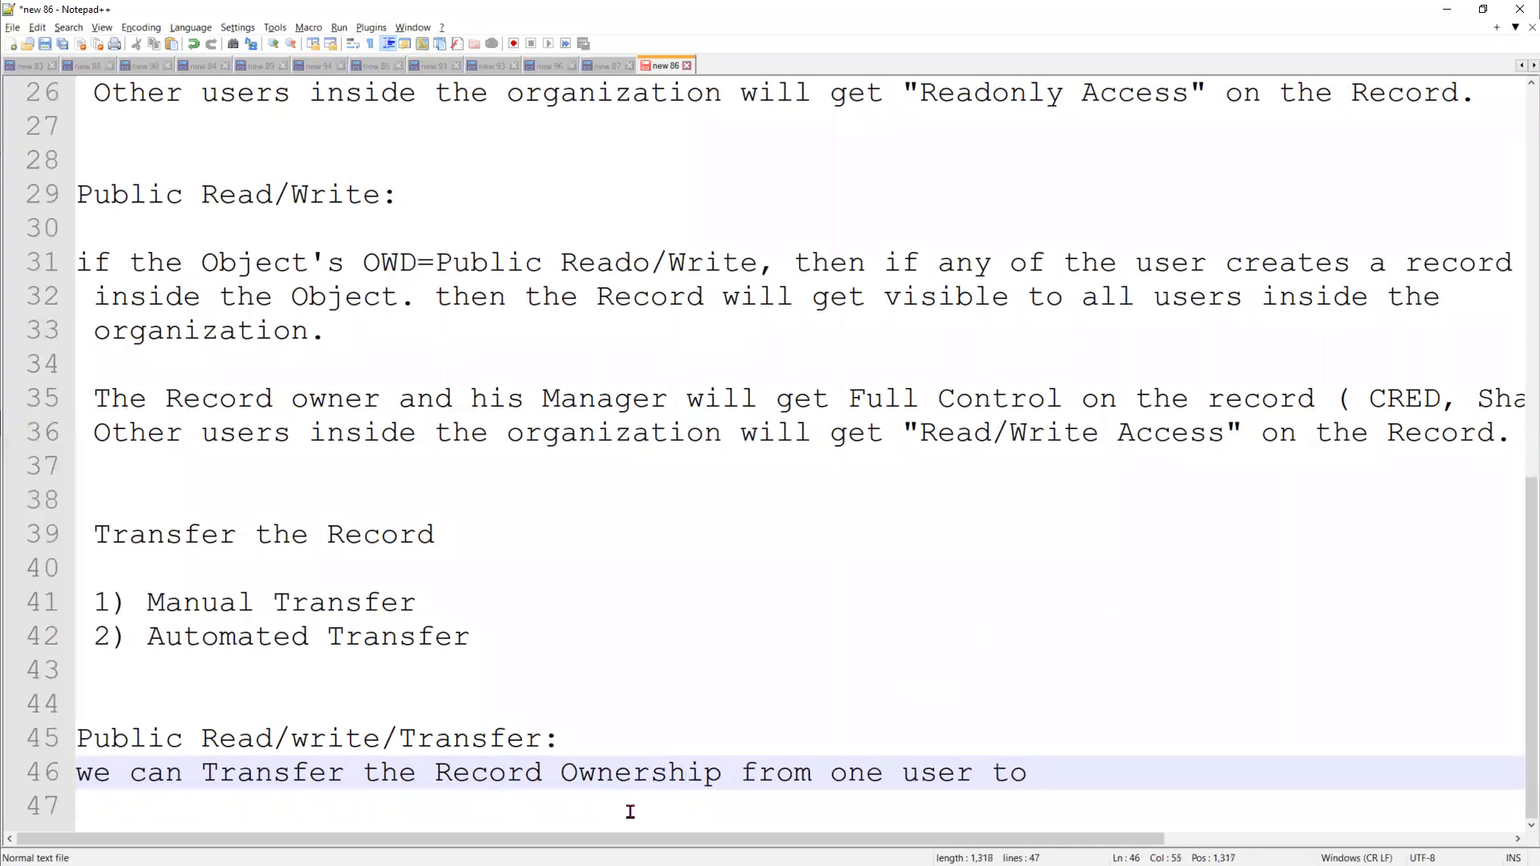
text( another)
key(Return)
key(Return)
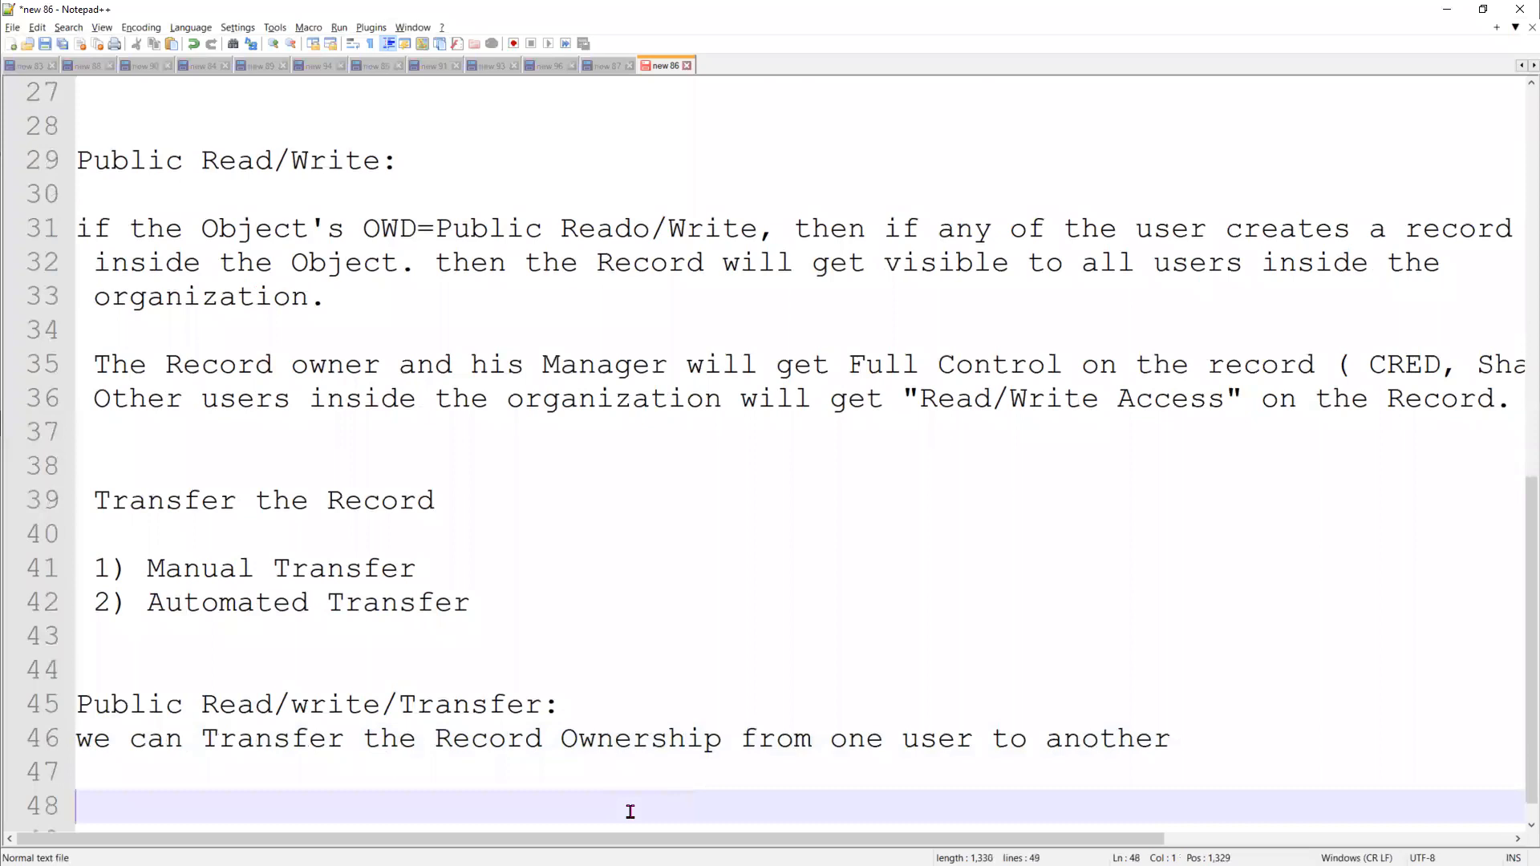
Add the line "Once Record Transfer is done, then the old user will loose the access on the record." to the notes
text(Once )
text(tr)
key(BackSpace)
key(BackSpace)
text(Record)
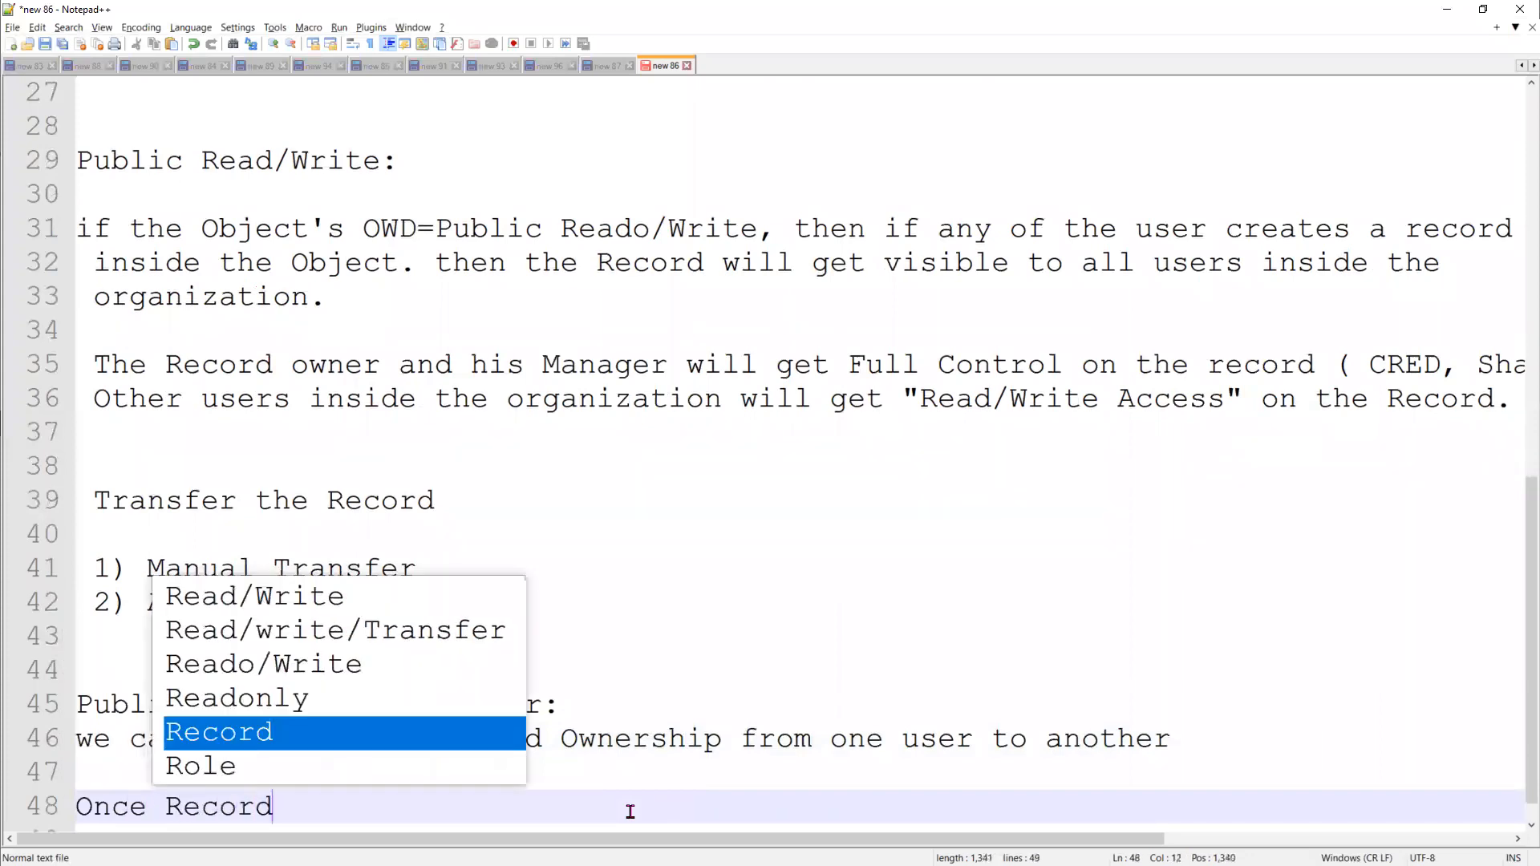
text( Trand)
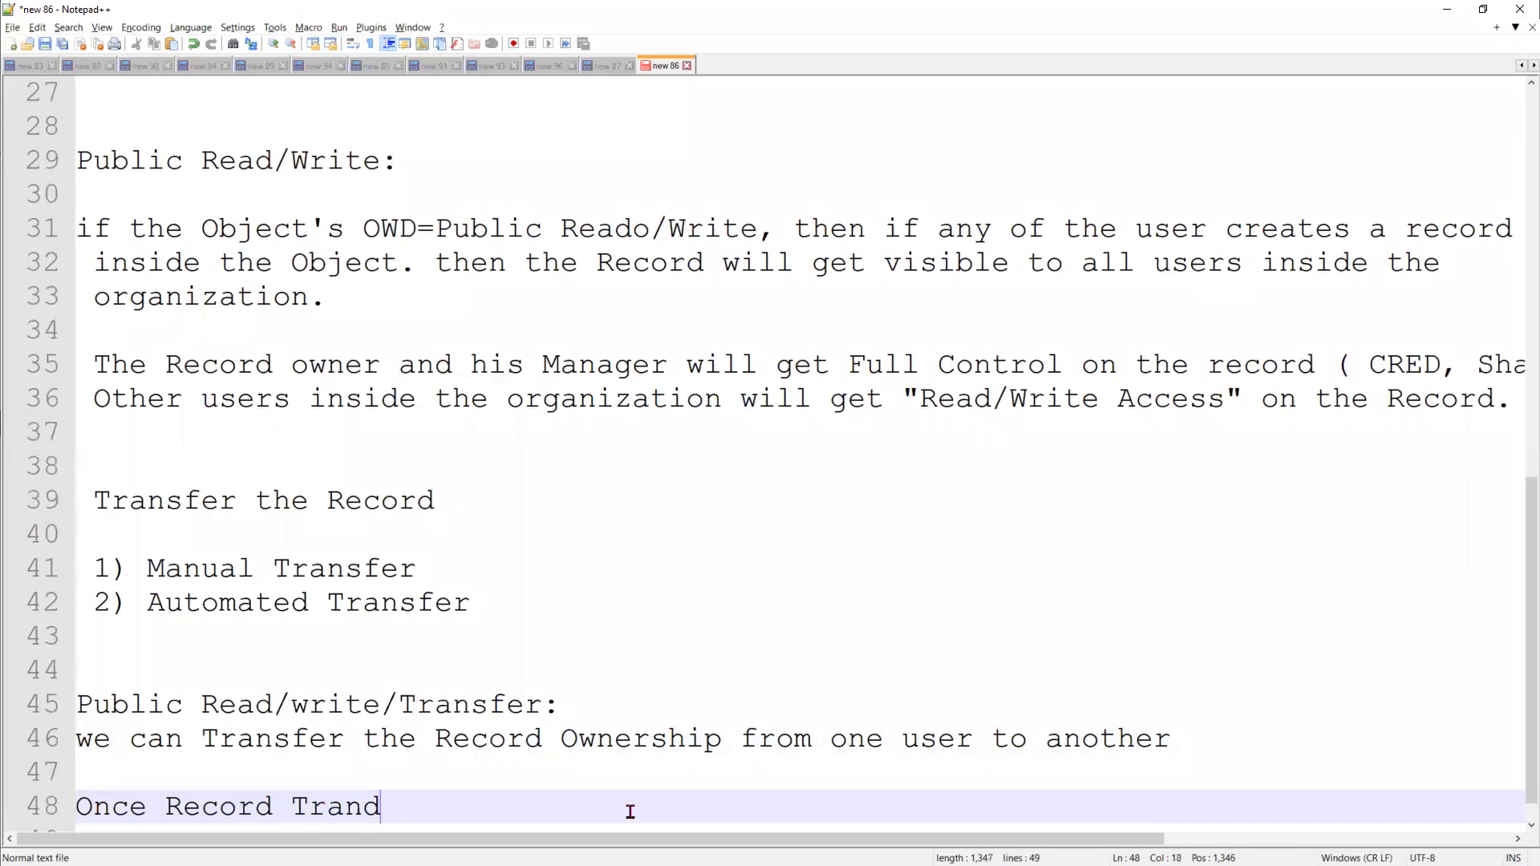
key(BackSpace)
text(sf)
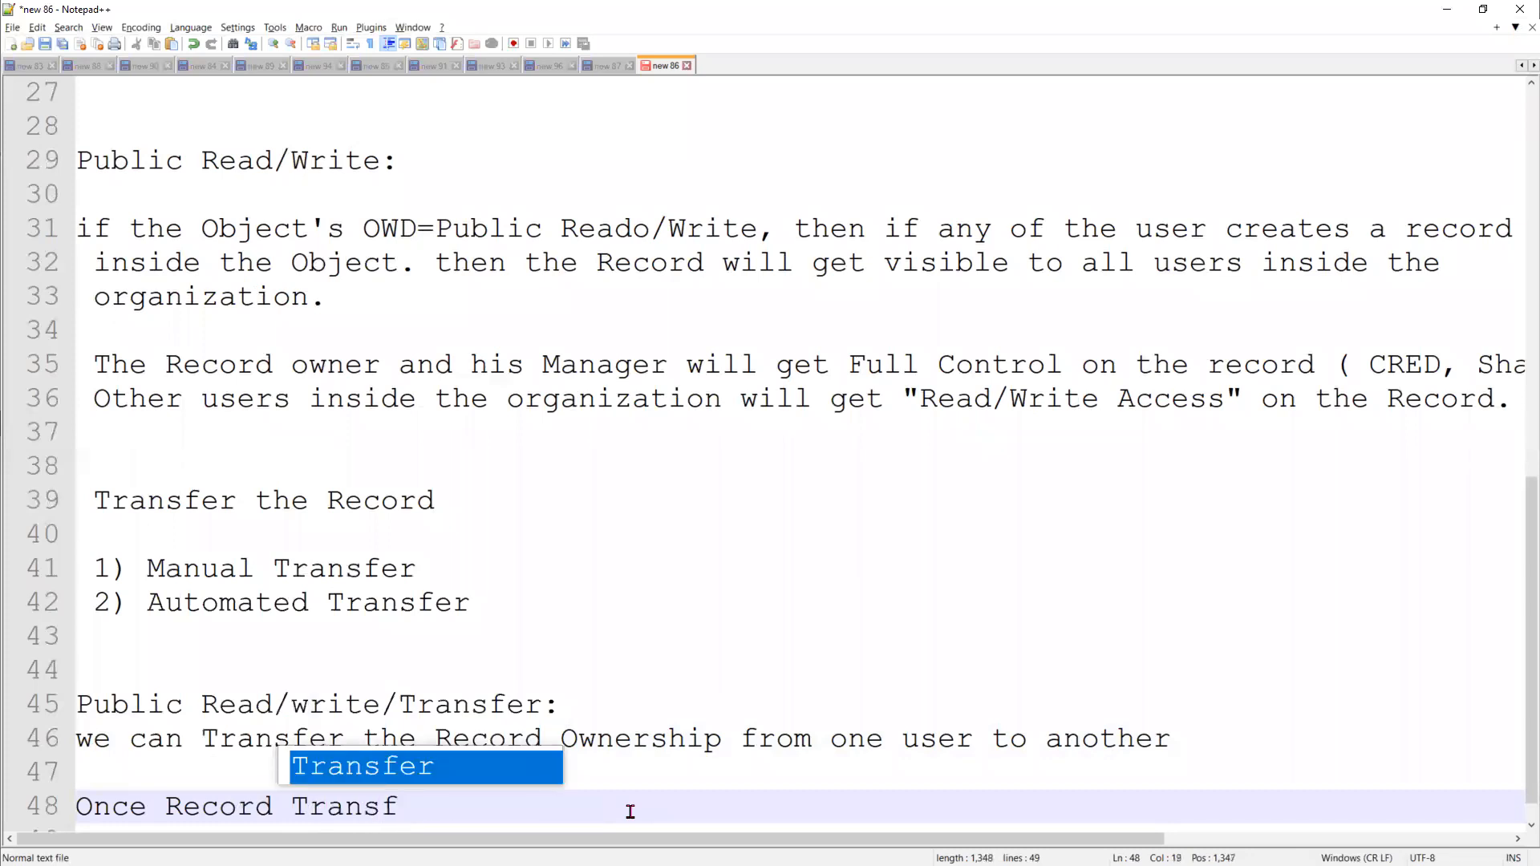
text(er is don)
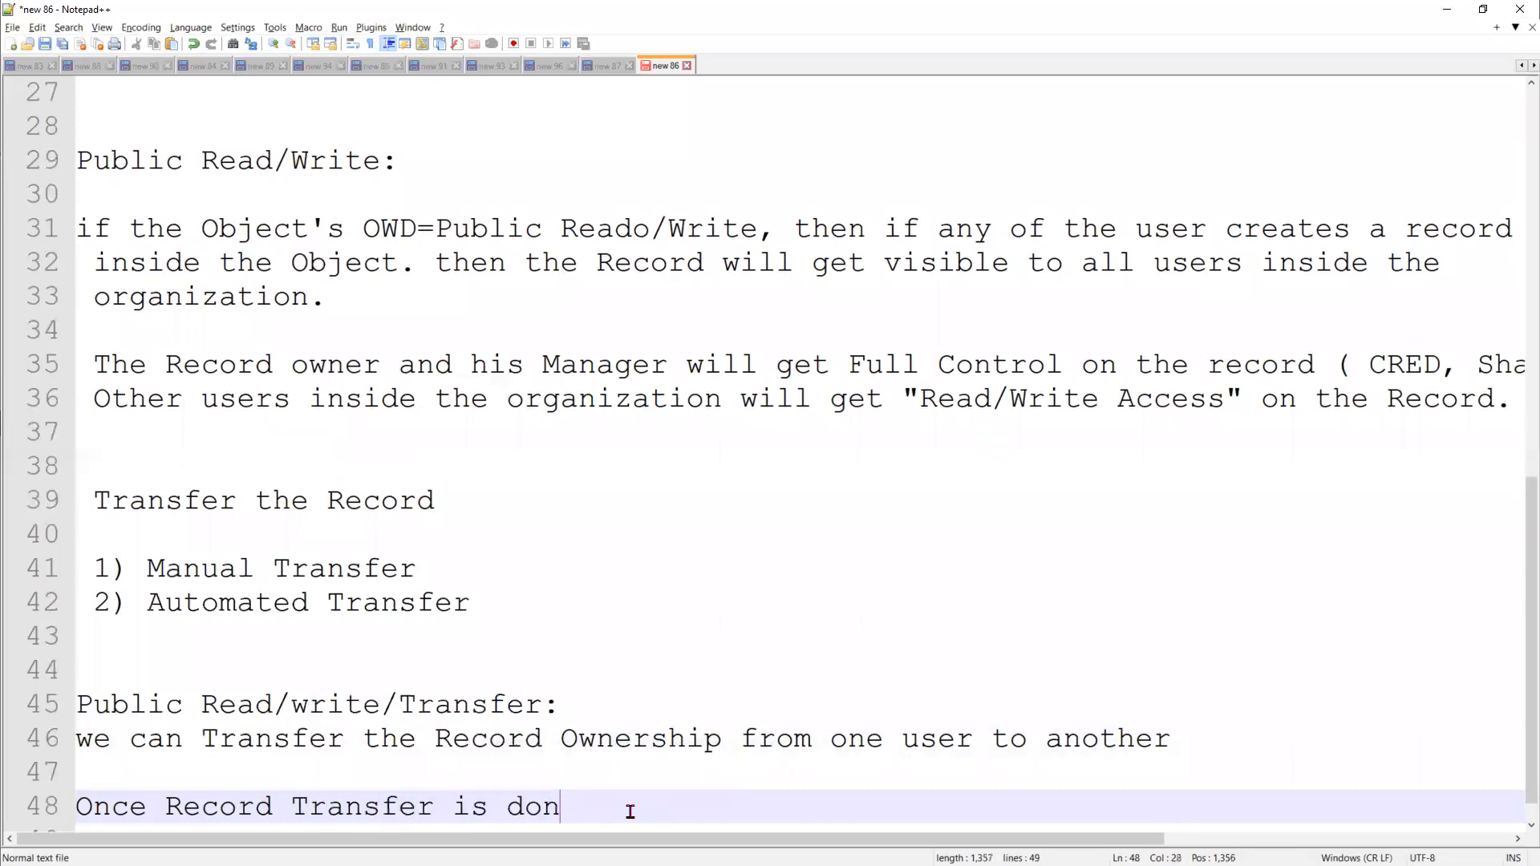
text(e  the )
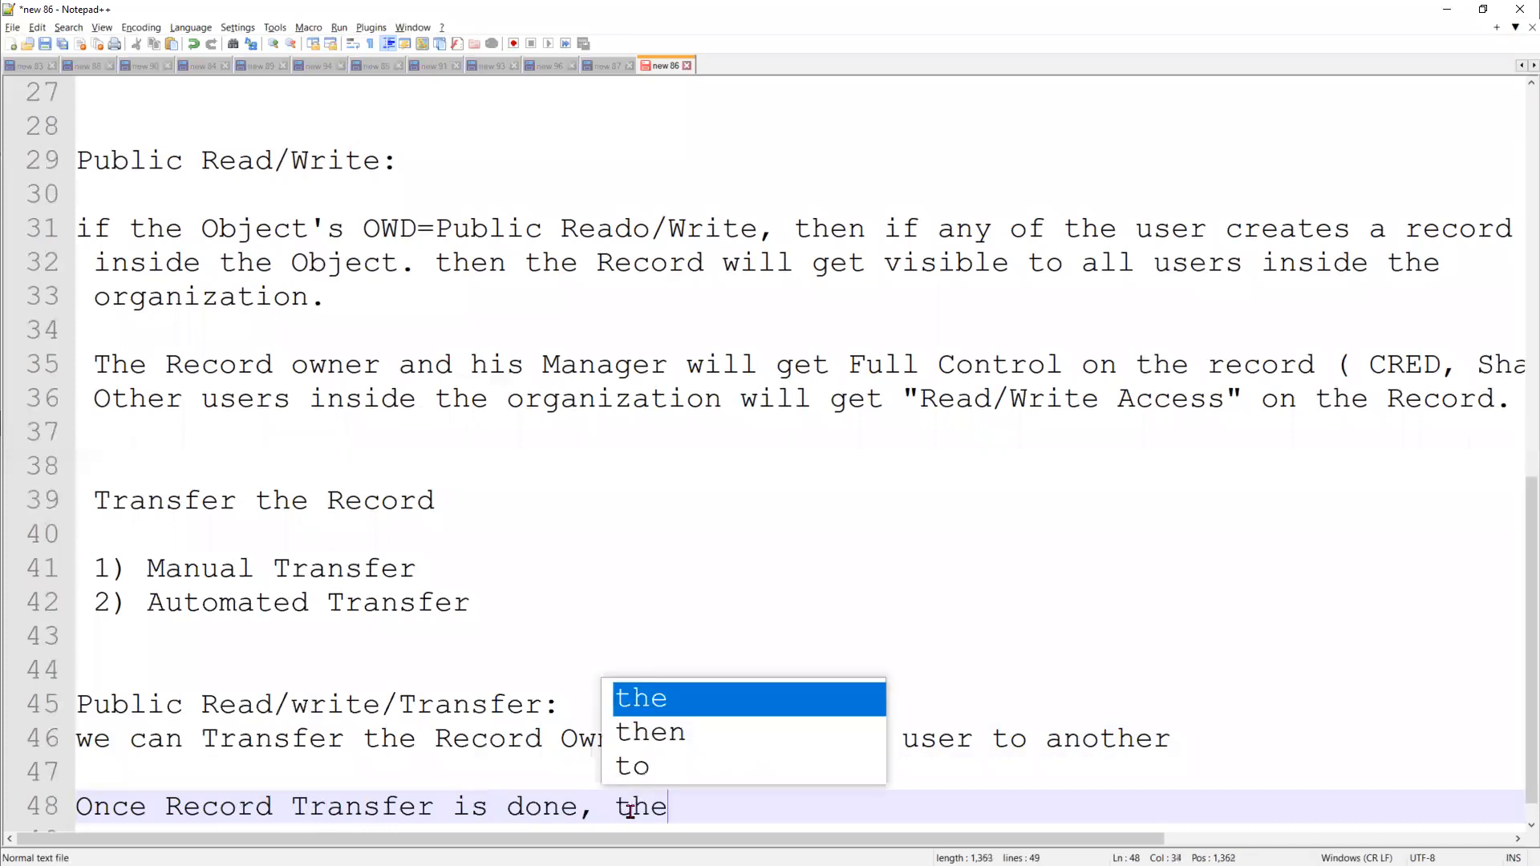
text(n t)
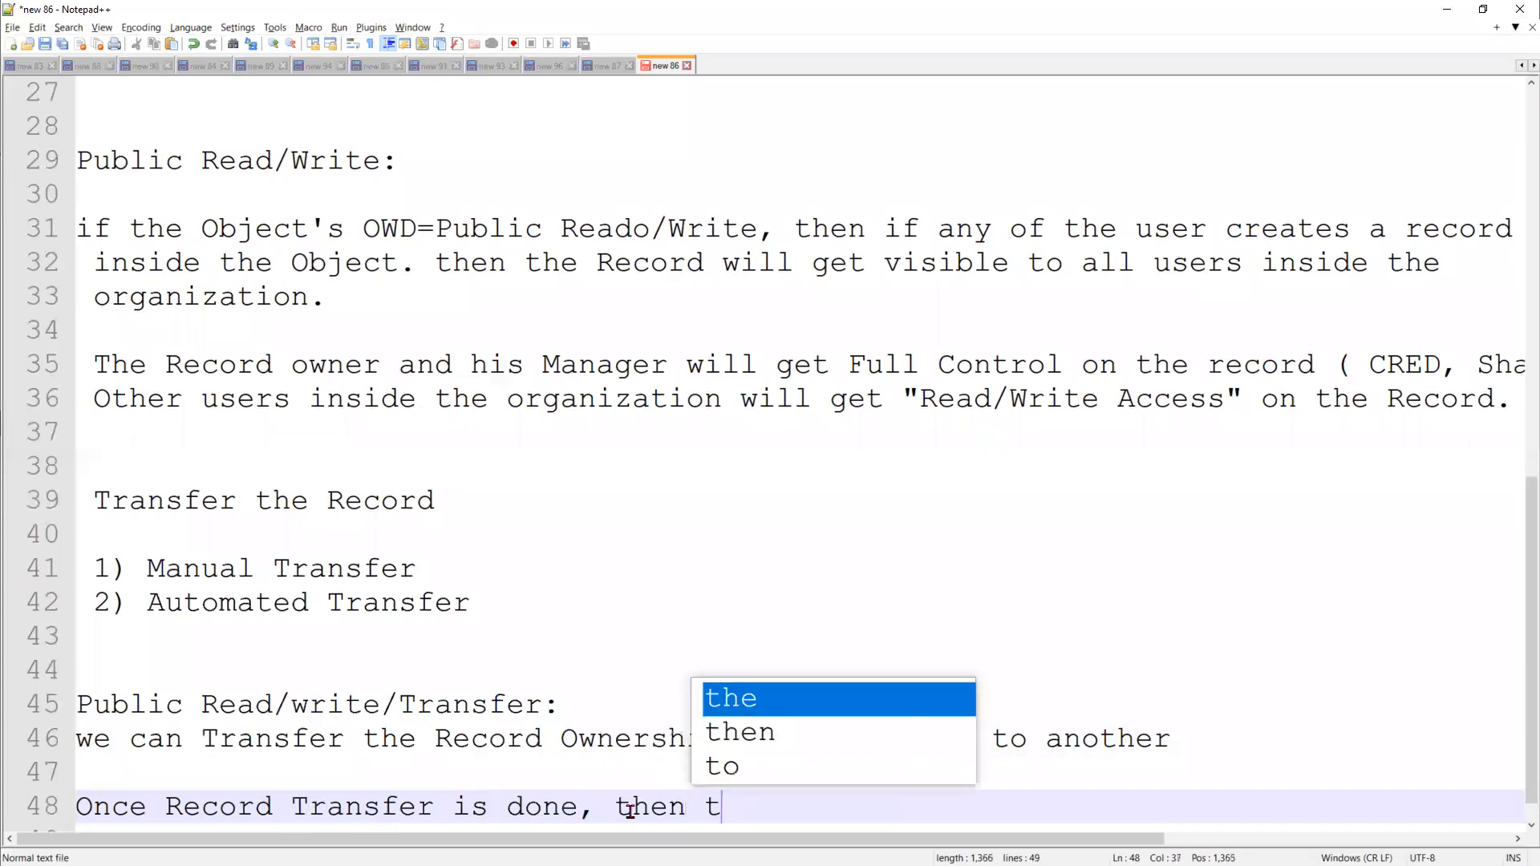
text(he old user)
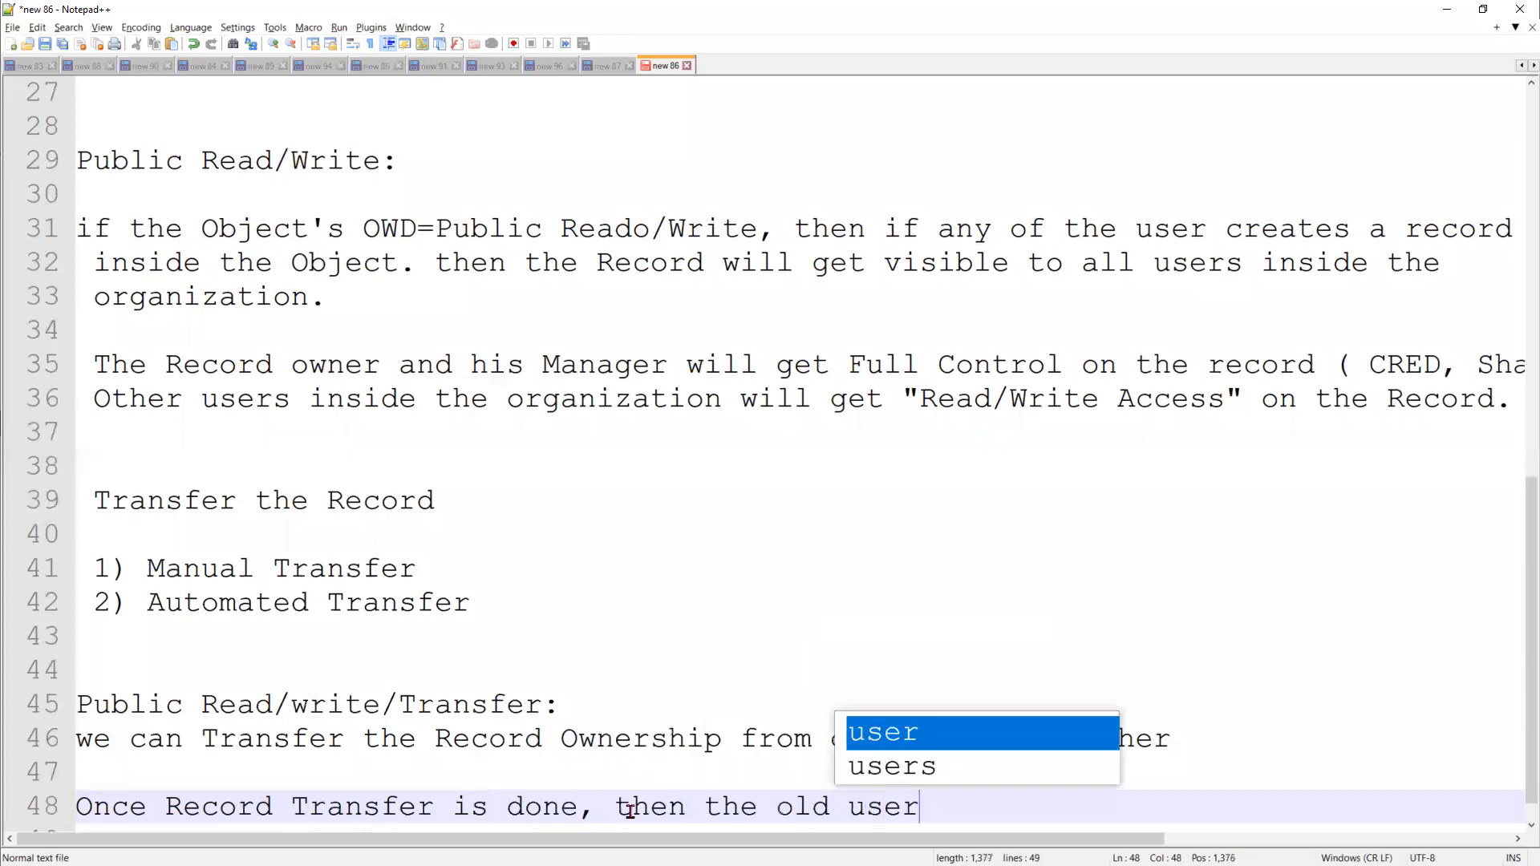
text( will loo)
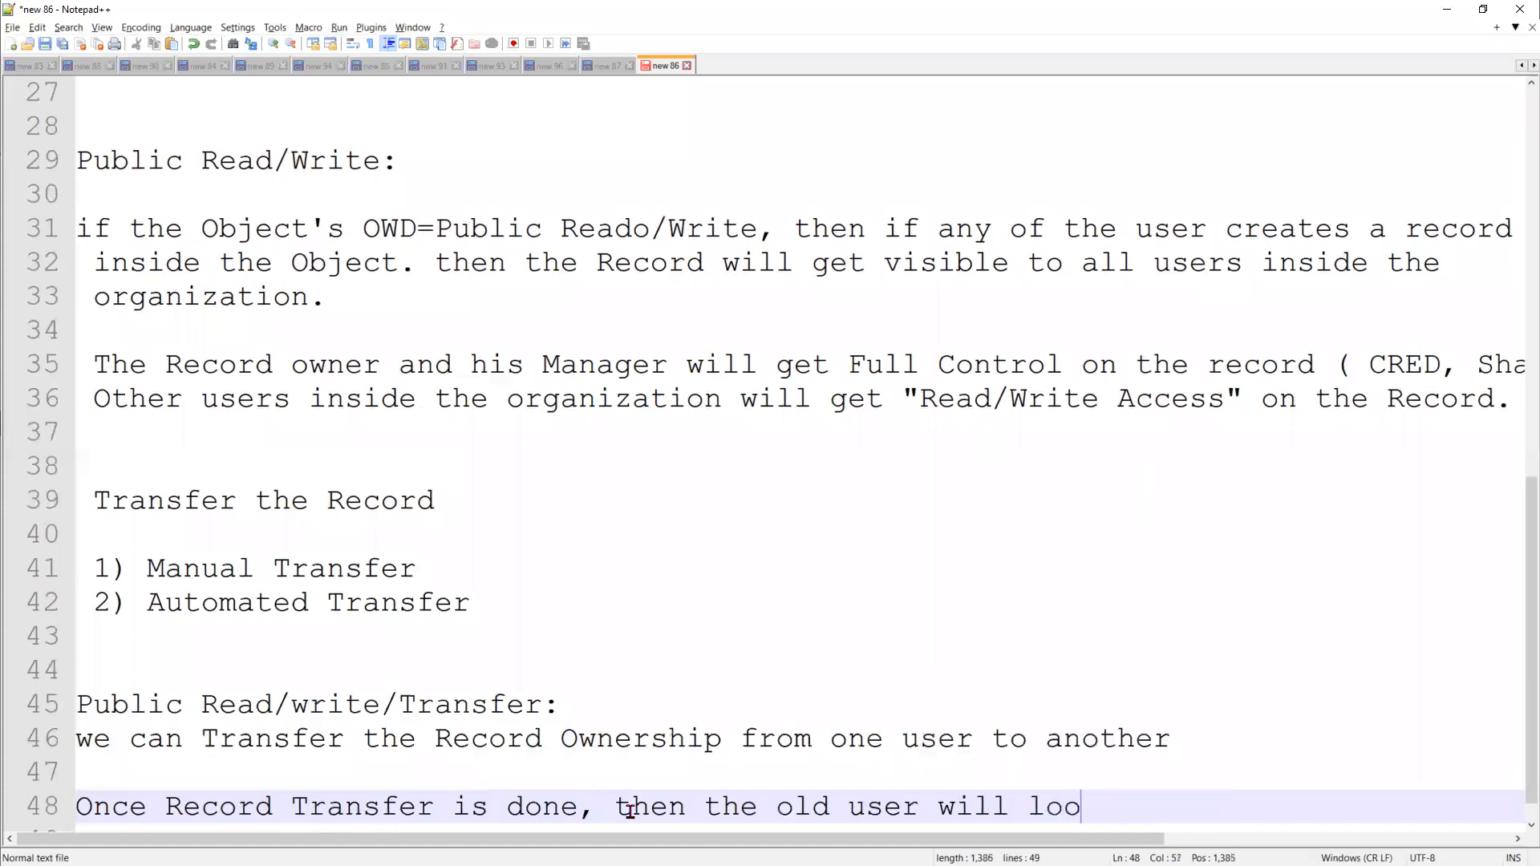
text(se the acce)
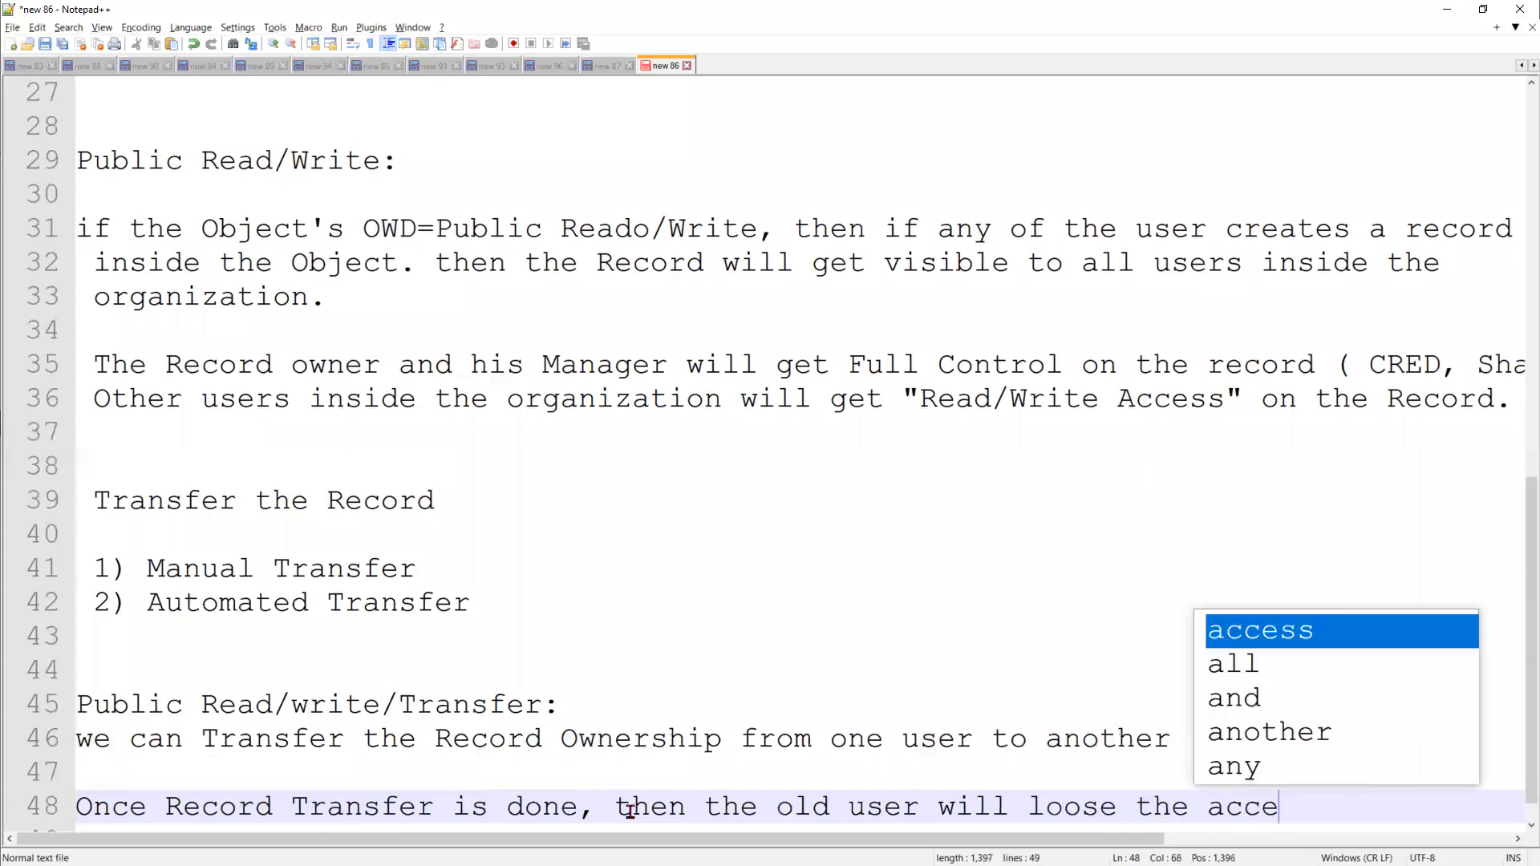
text(ss on the record.)
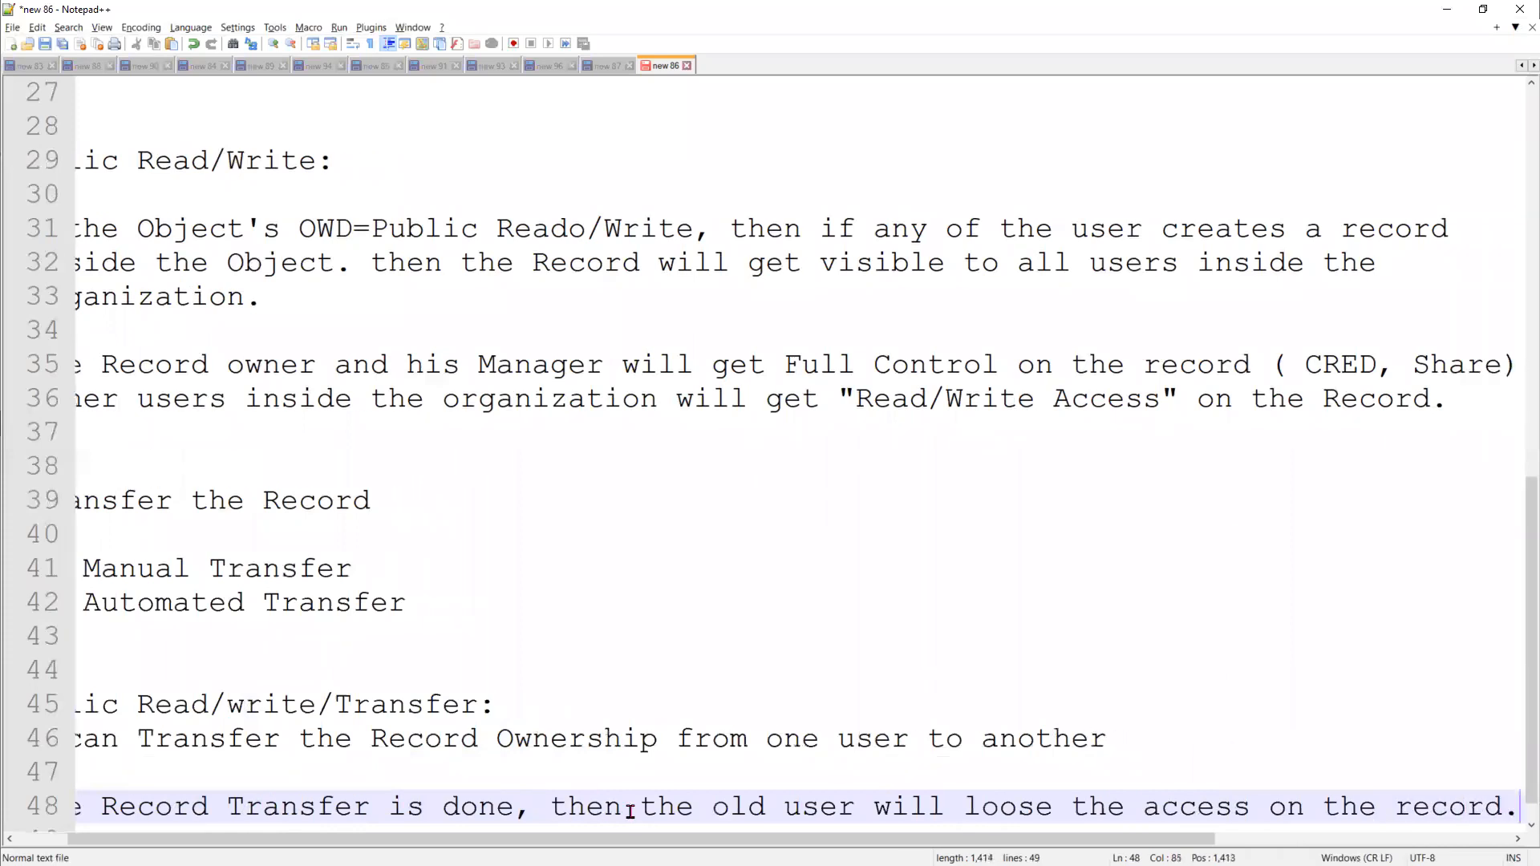
key(Return)
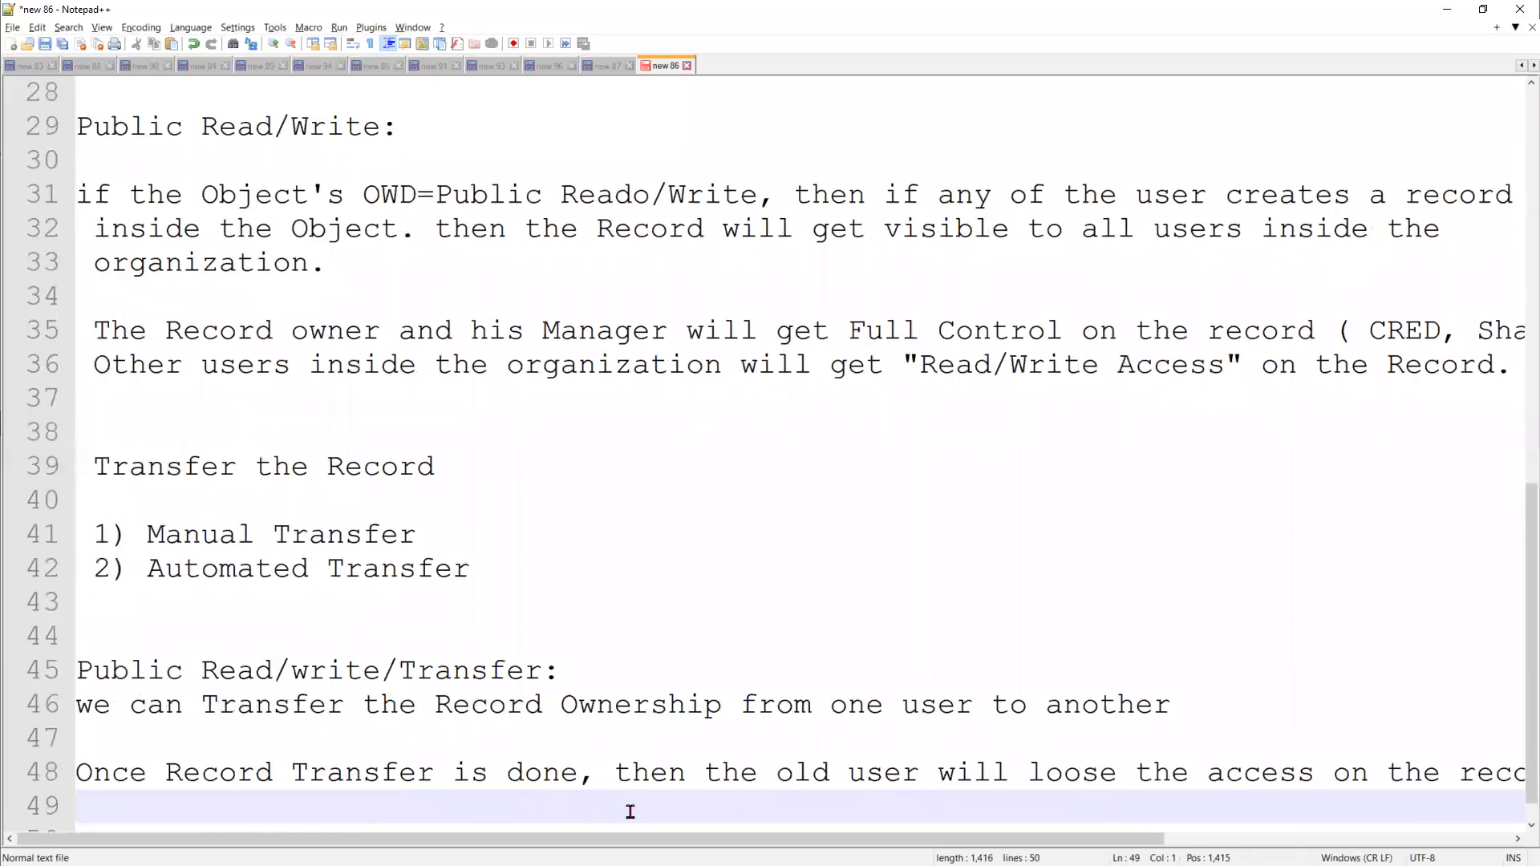
Add the line "and new New User (owner) will get Full control on the Record" to the notes, followed by a blank line
text(and n)
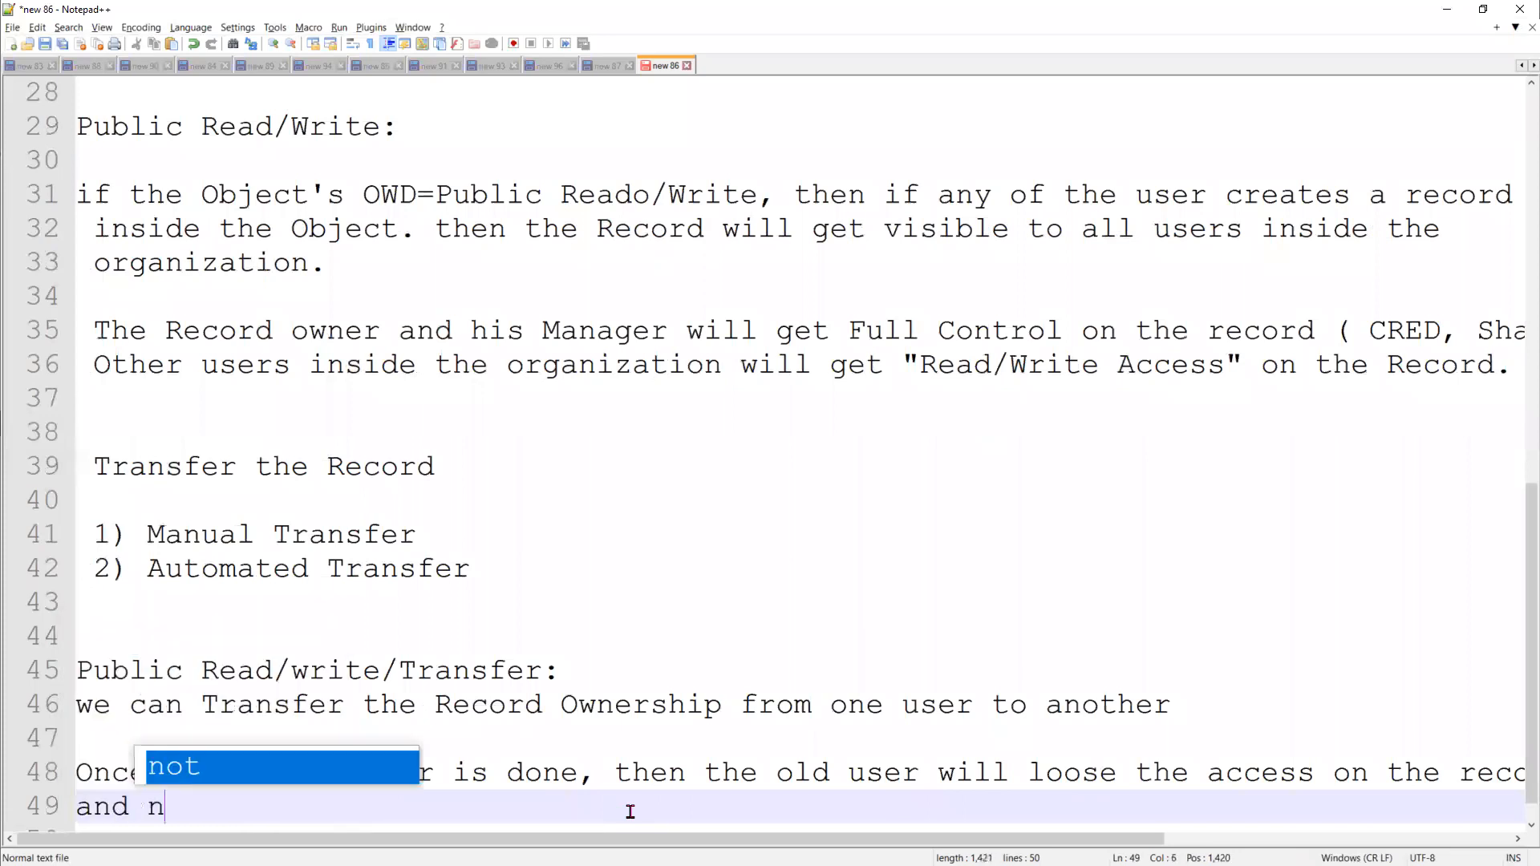
text(ew Nuew User)
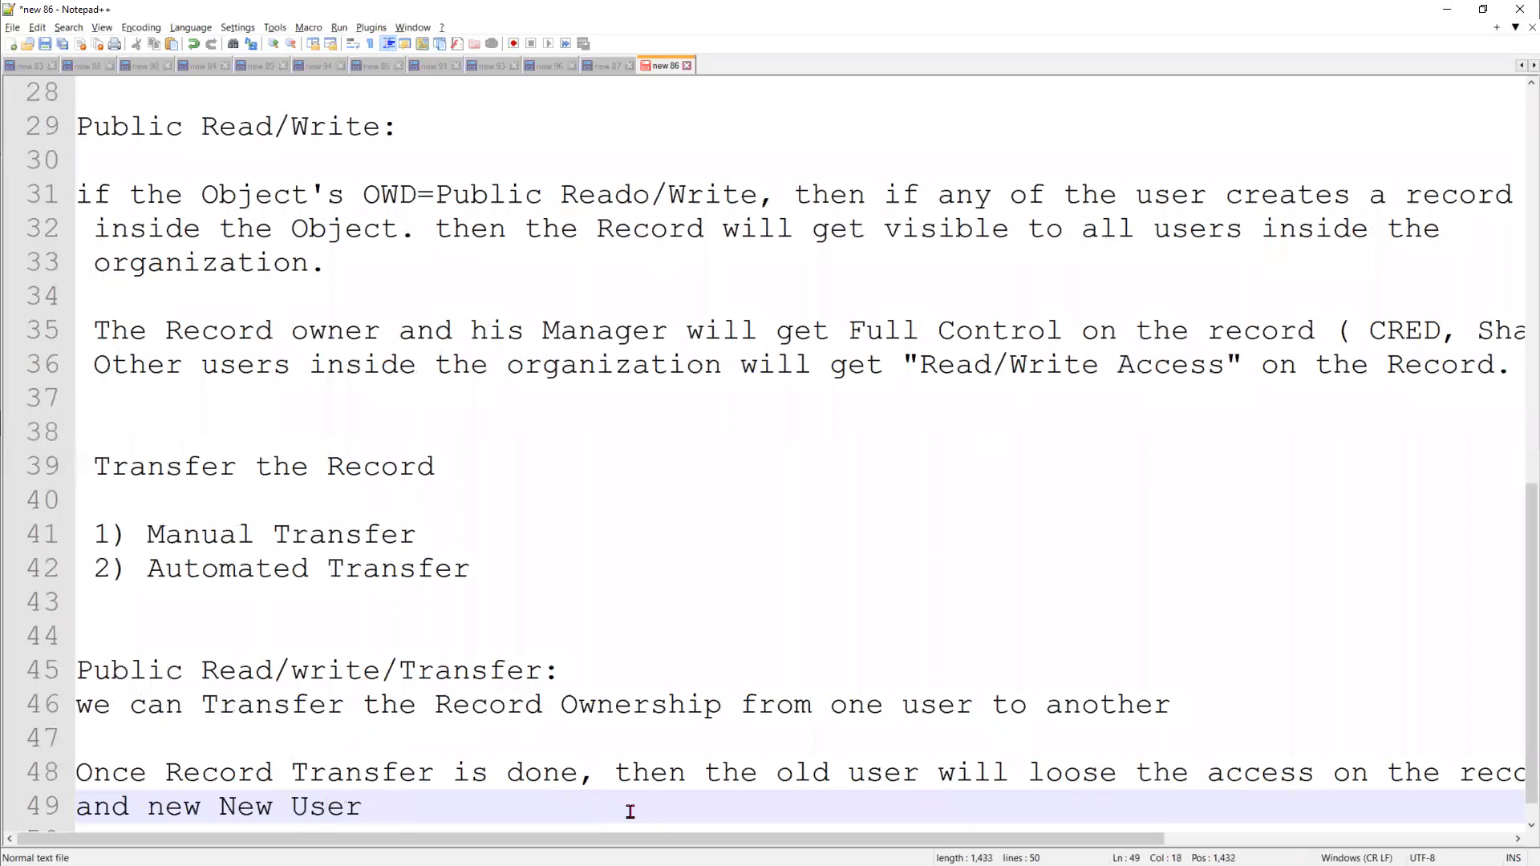
text( (owner))
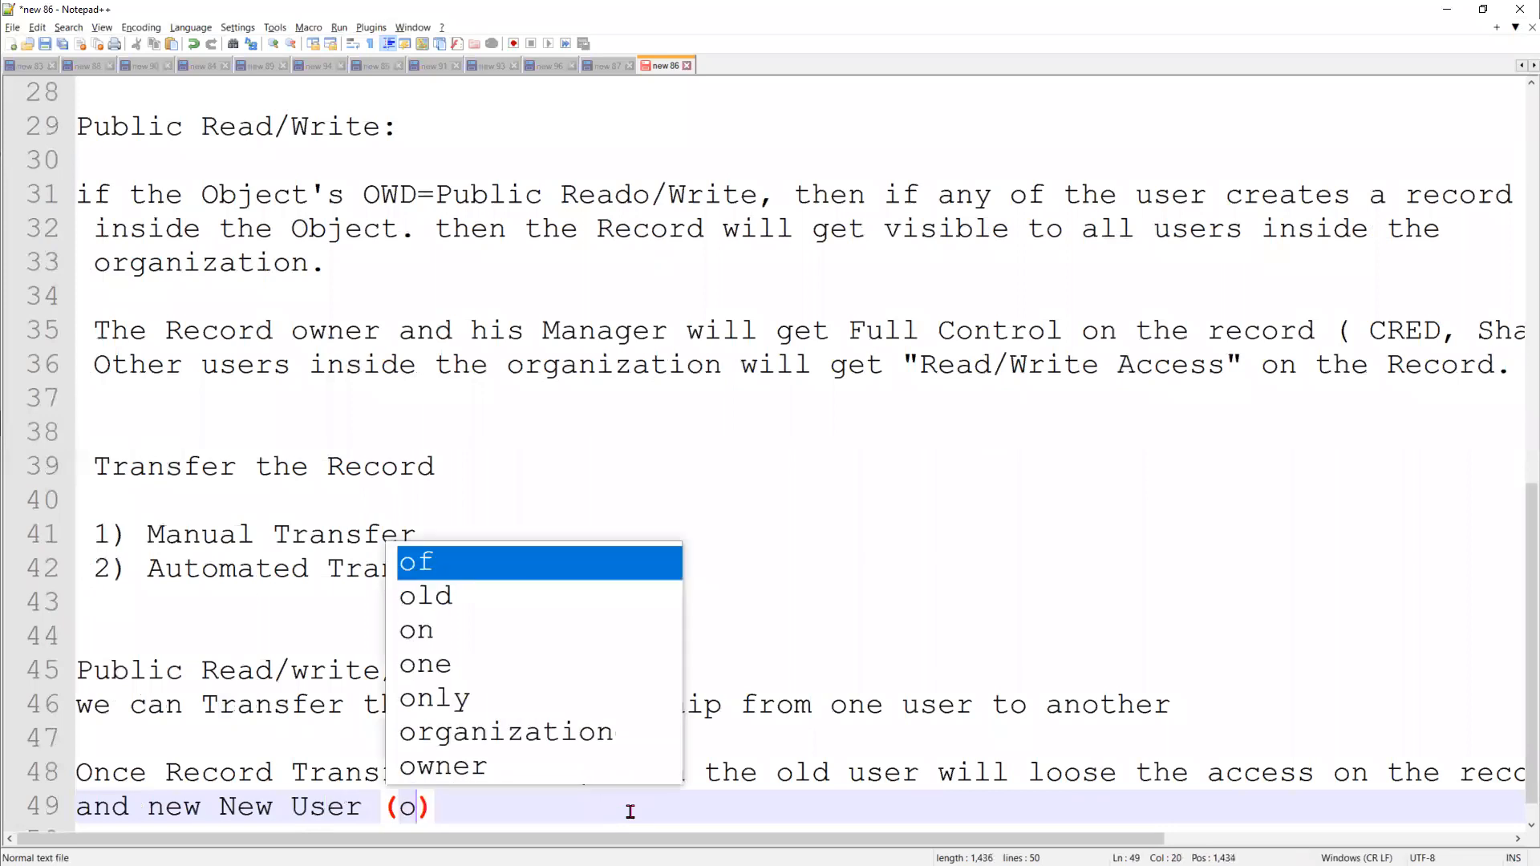
text( w)
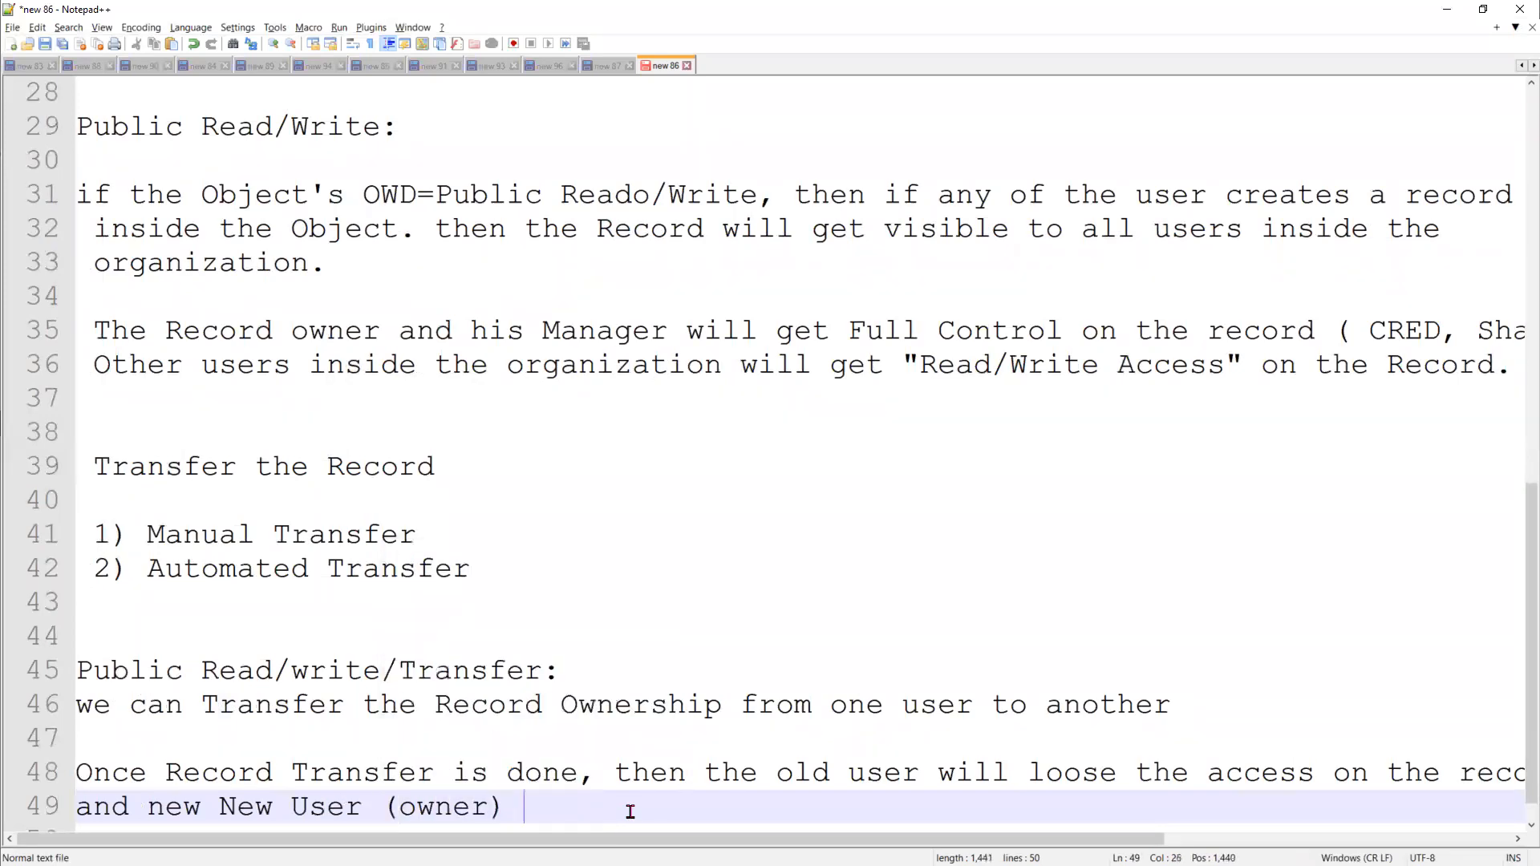
text(get Ful)
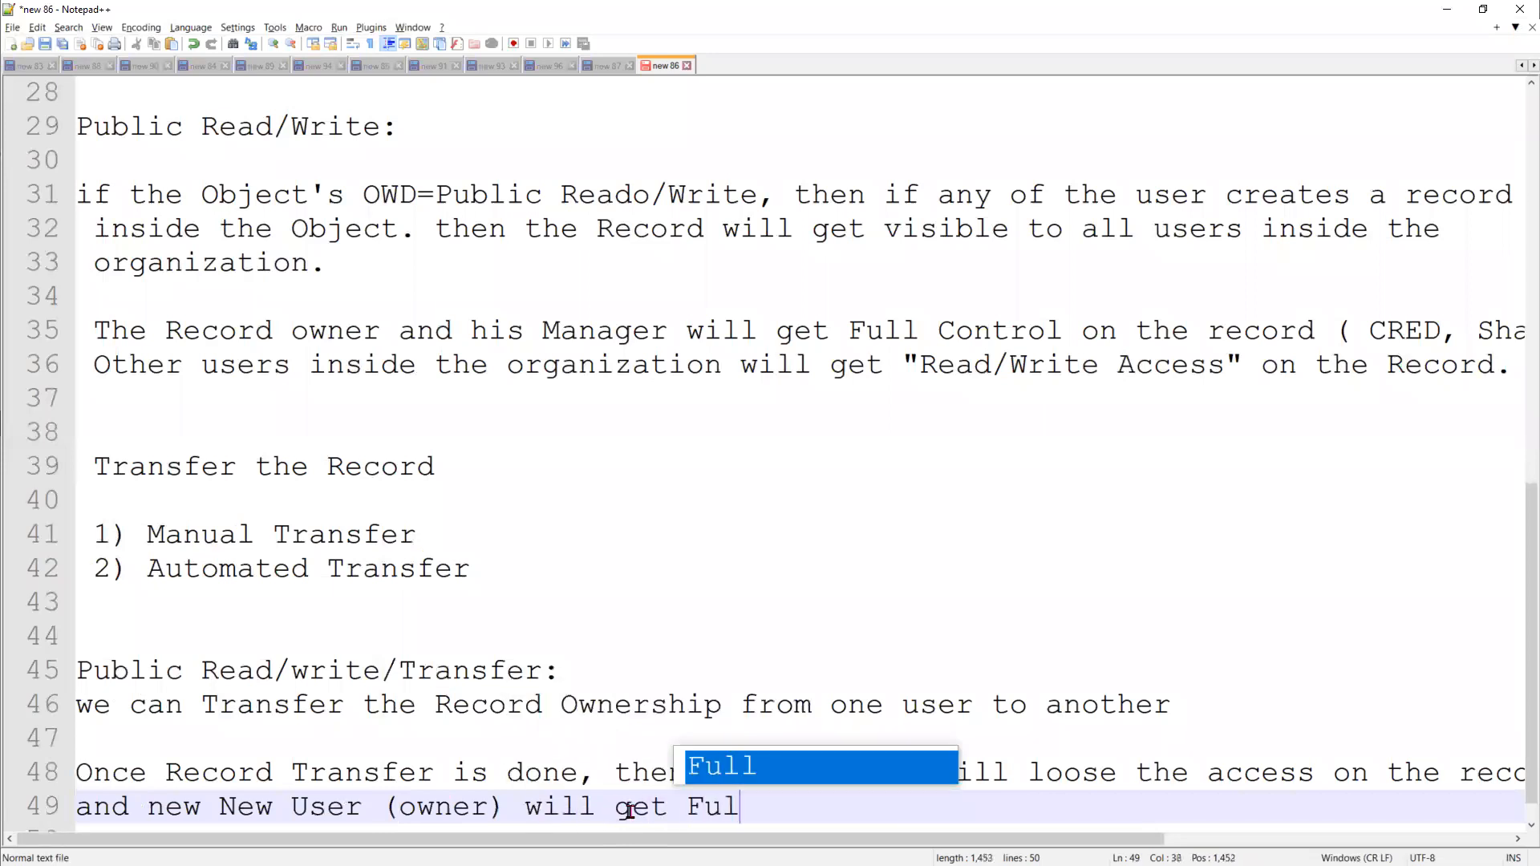
text(l control)
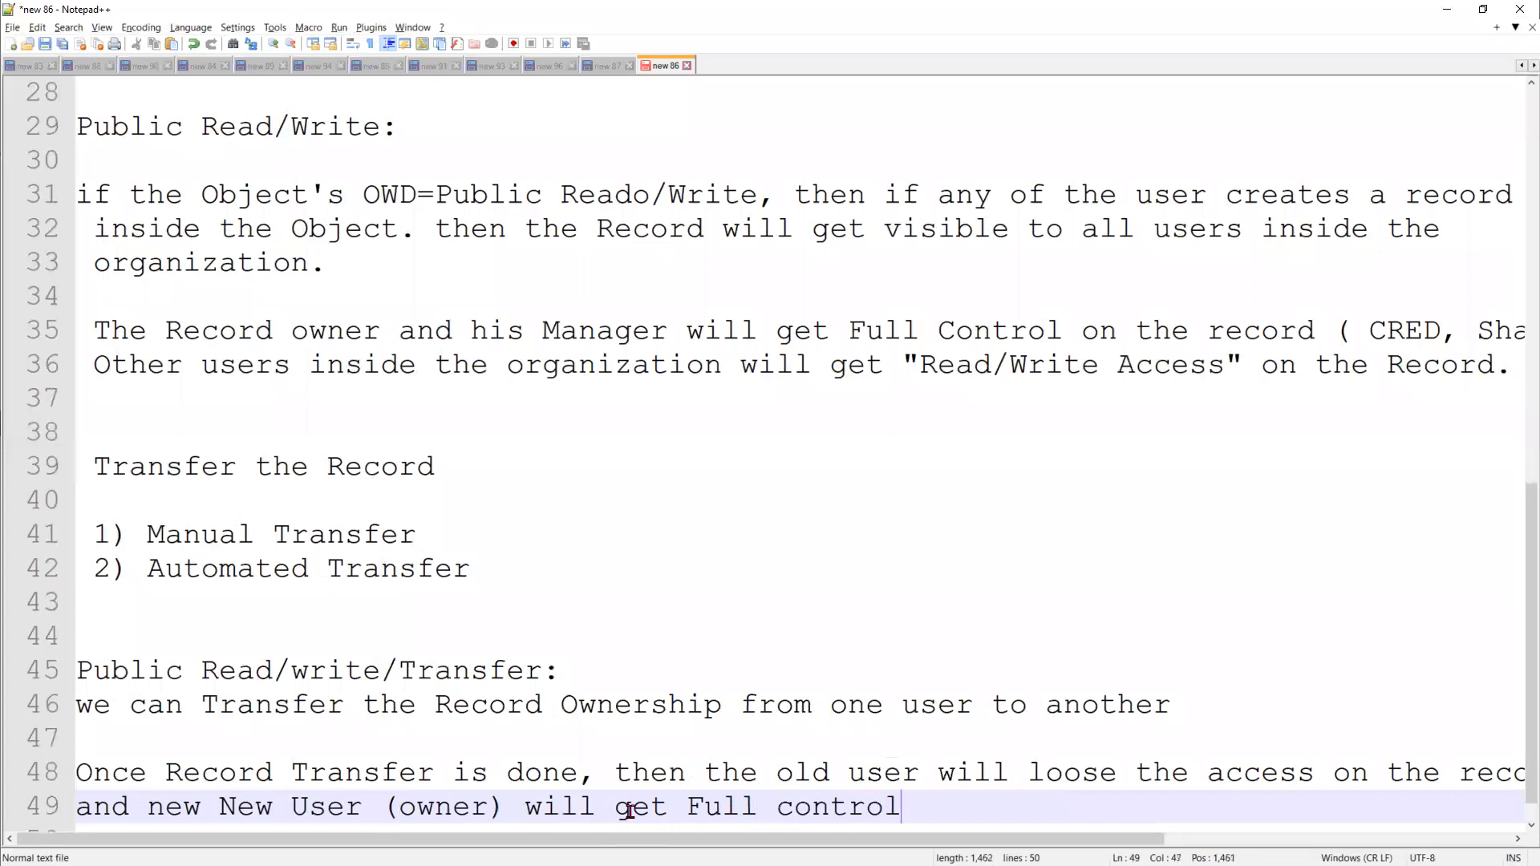
text( on the Record)
key(Return)
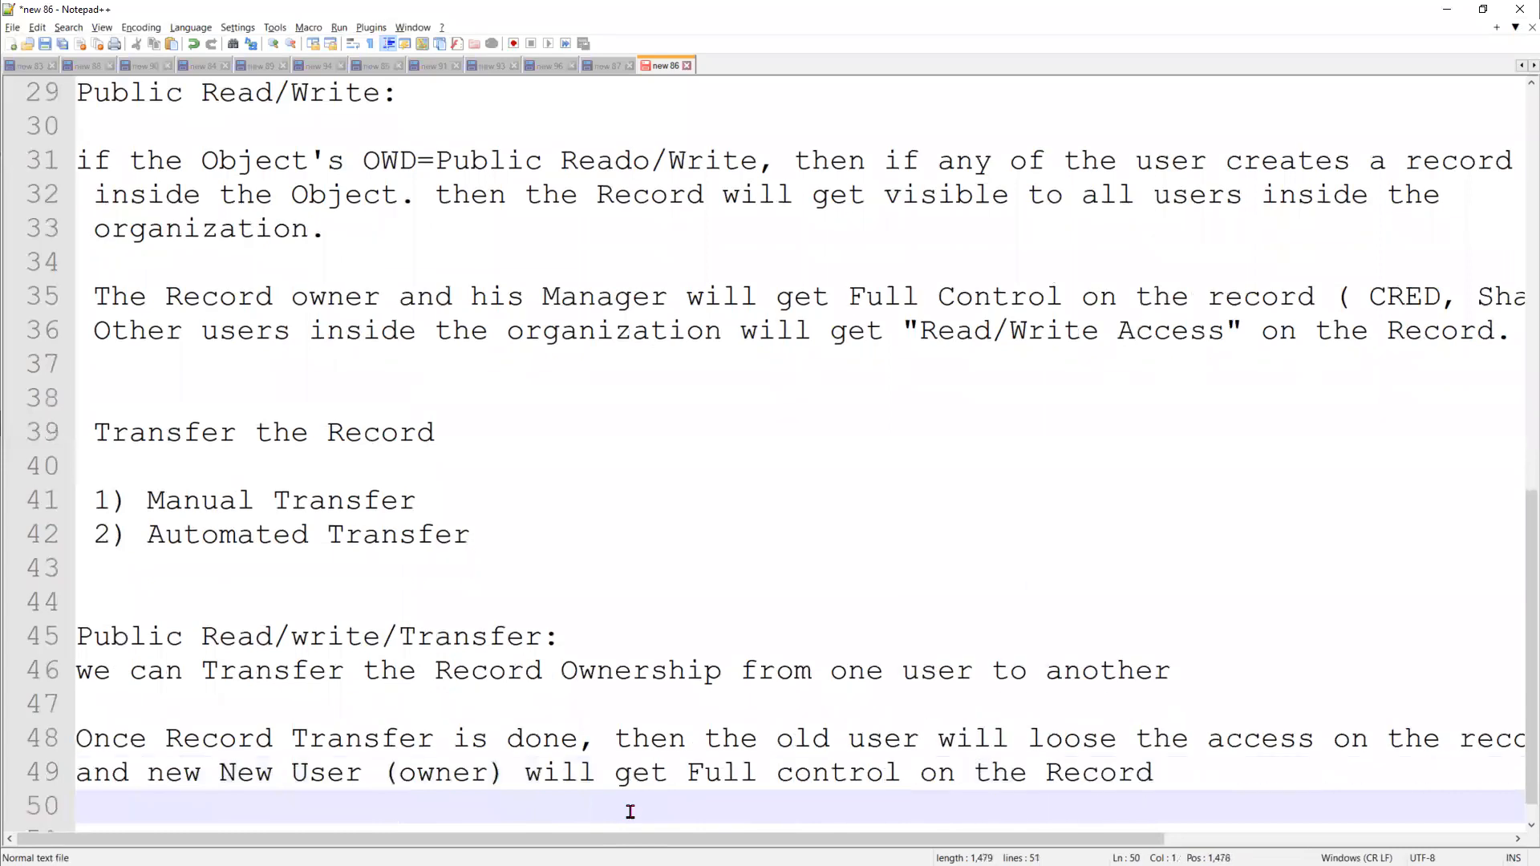
key(Return)
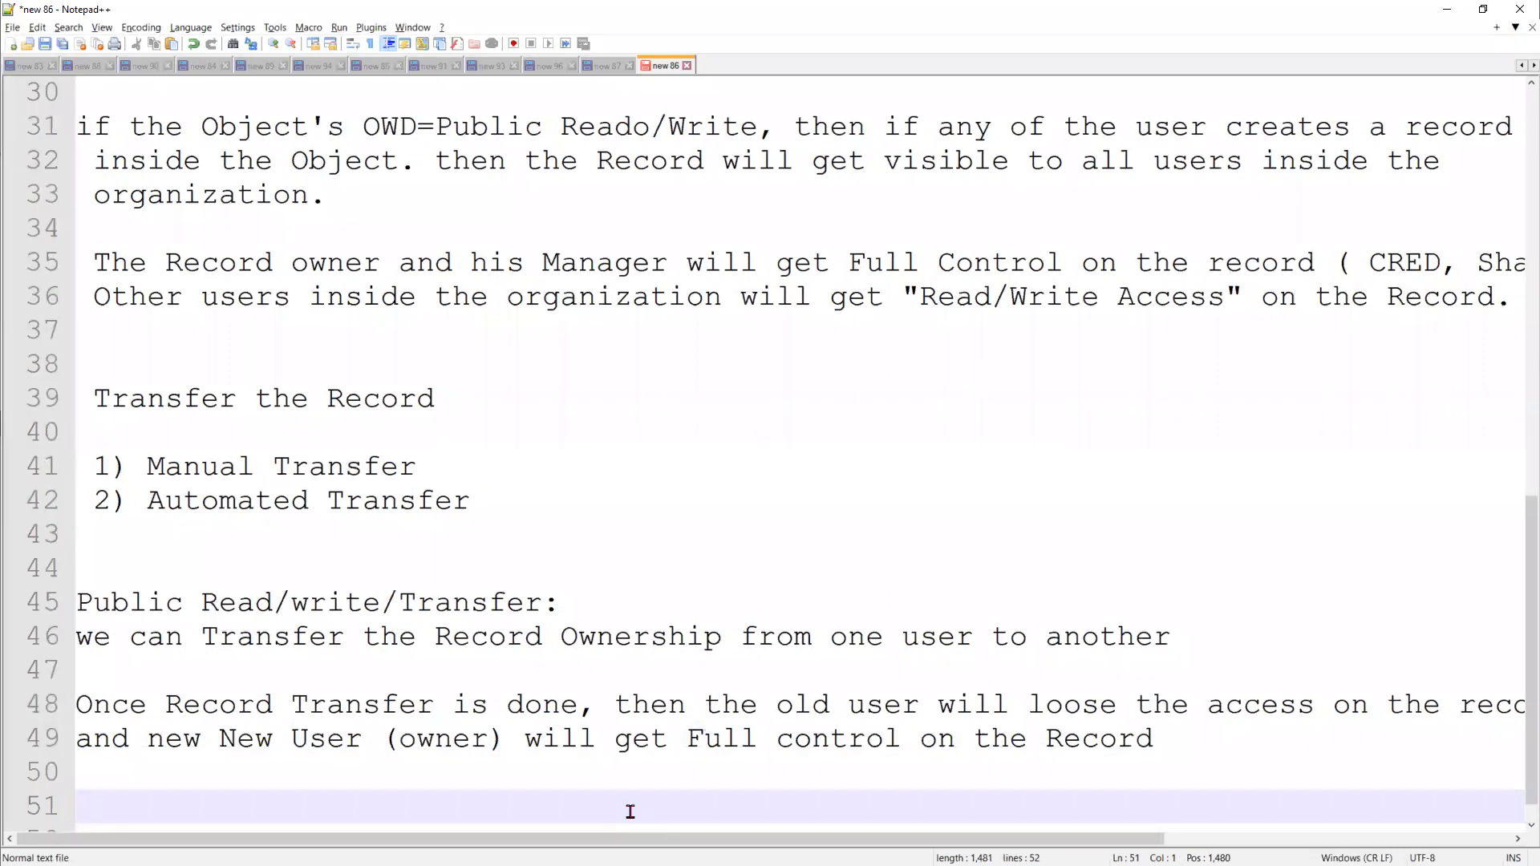
List "Queue" and "User" on separate lines in the notes, then add "user" after a blank line
text(Queue)
key(Return)
text(User)
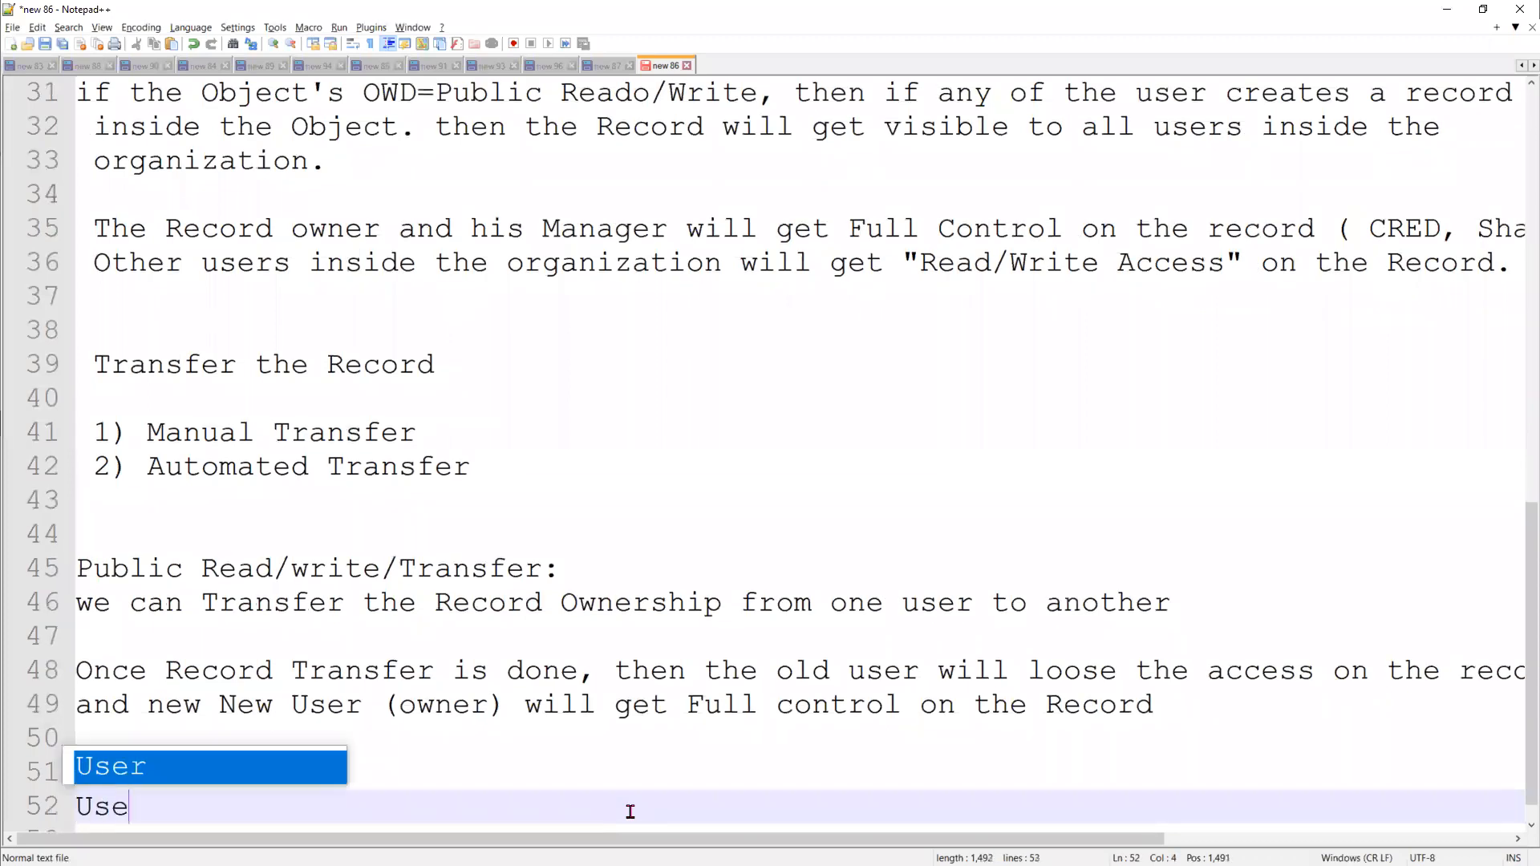
key(Return)
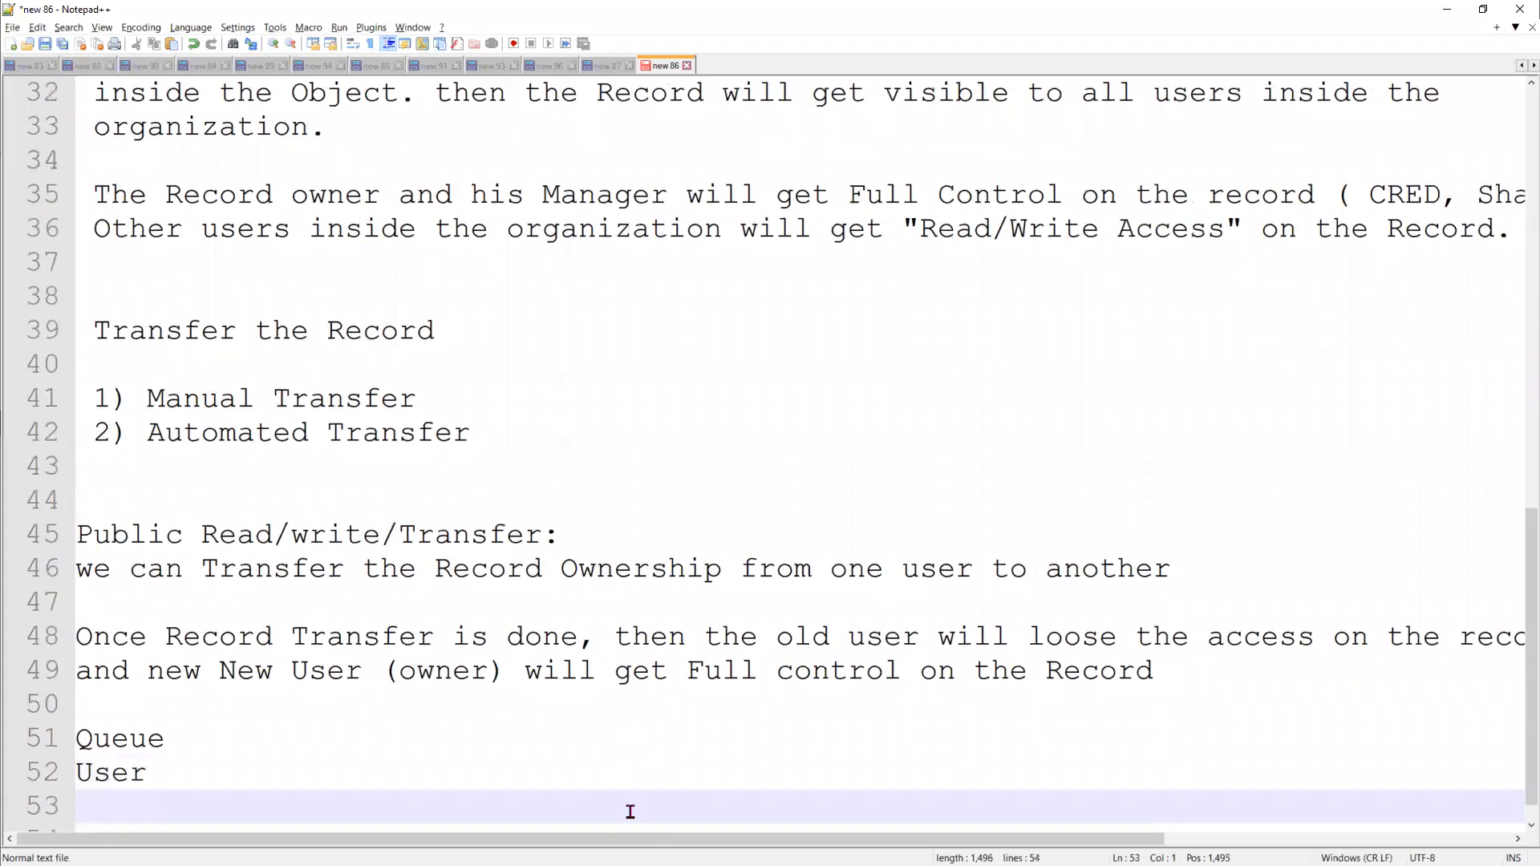
key(Return)
text(usert)
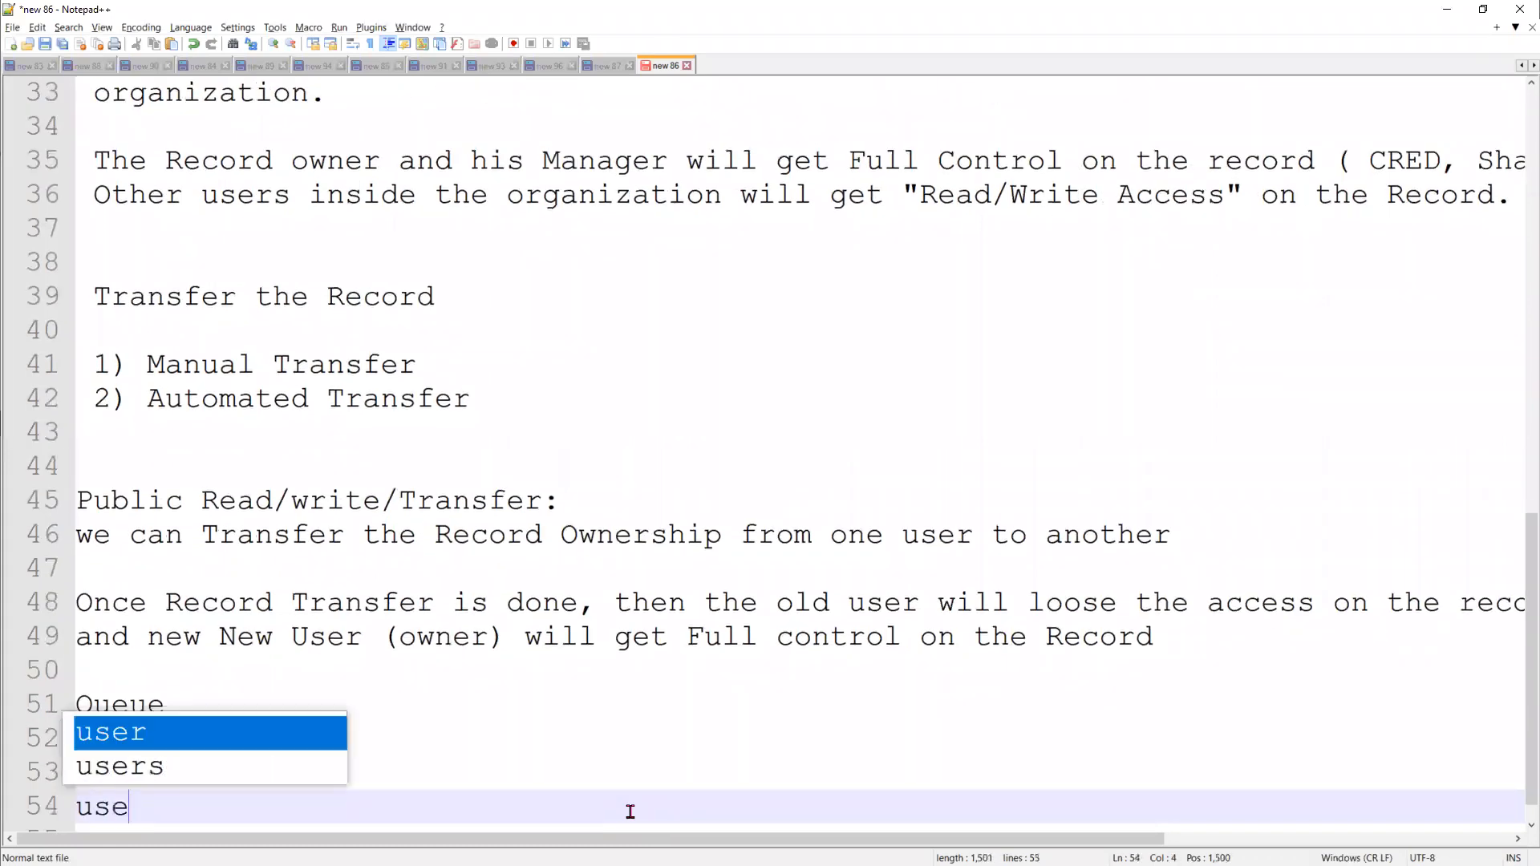
key(BackSpace)
key(BackSpace)
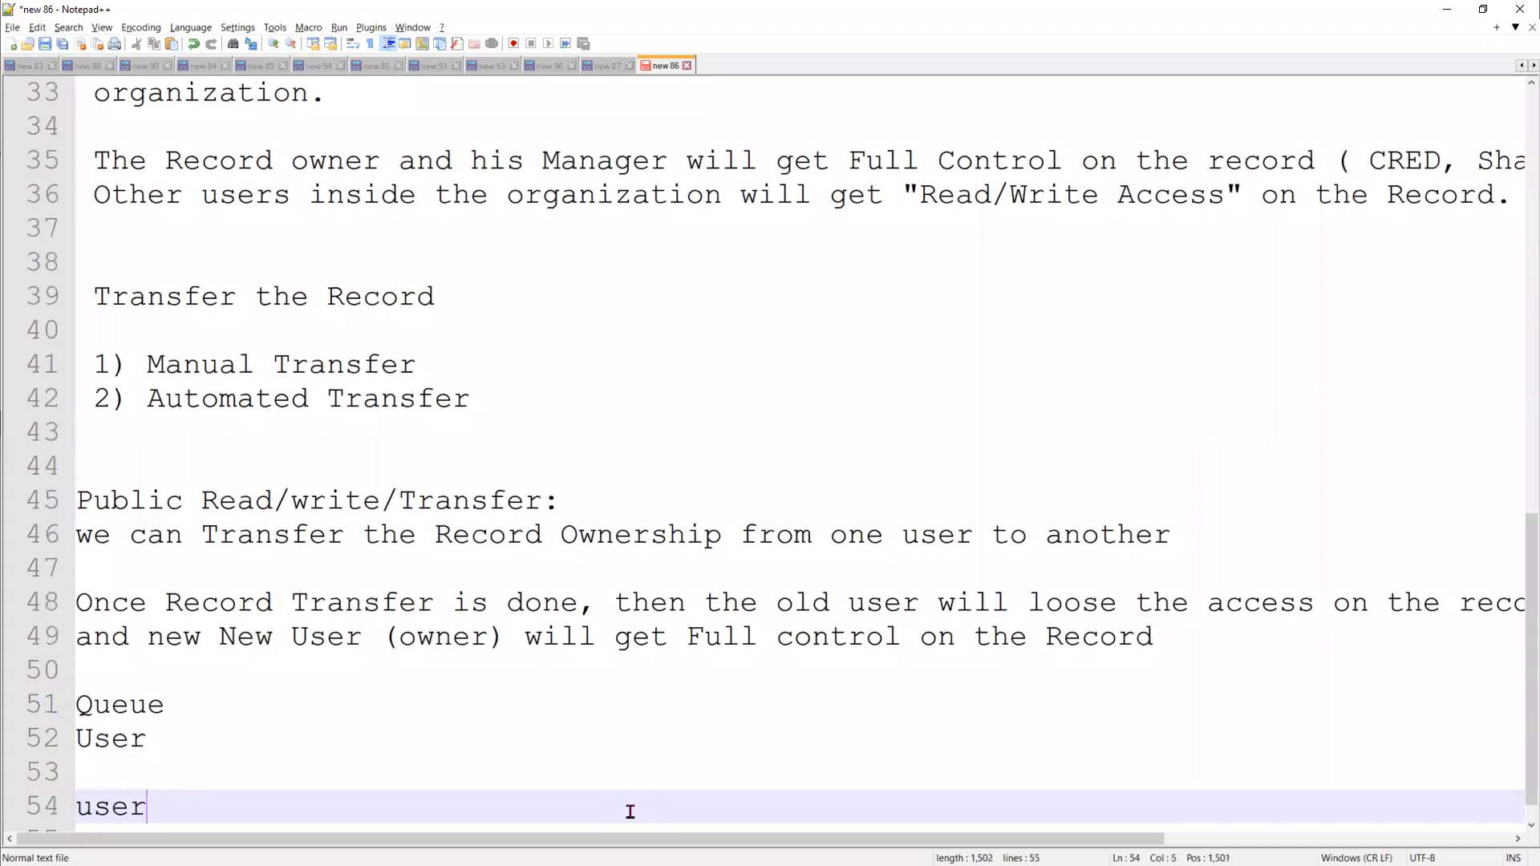
Insert an extra blank line above the Queue entry in the notes
key(Up)
key(Up)
key(Up)
key(Up)
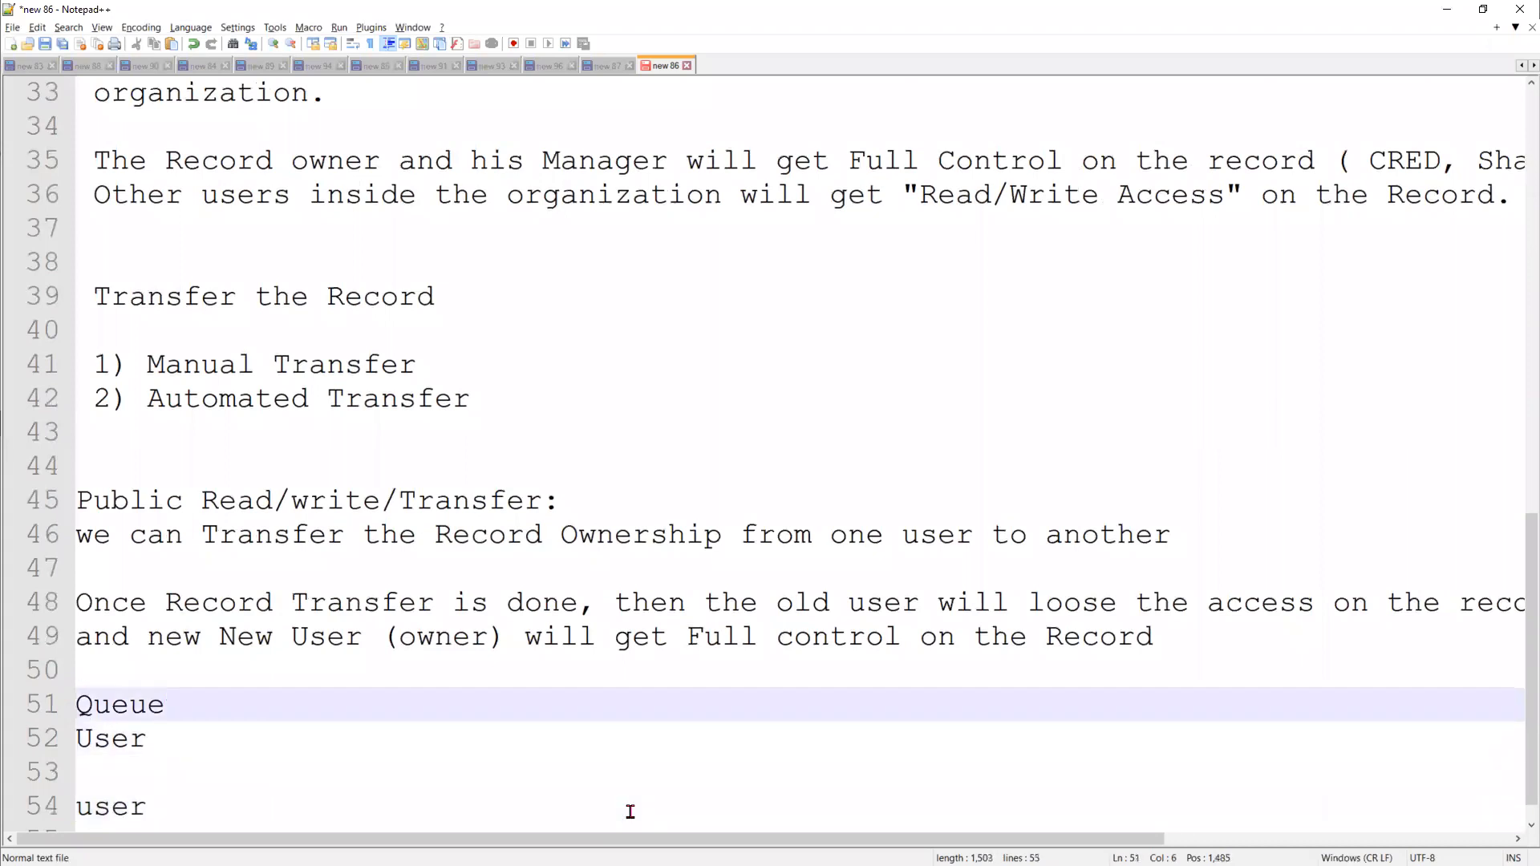
key(Return)
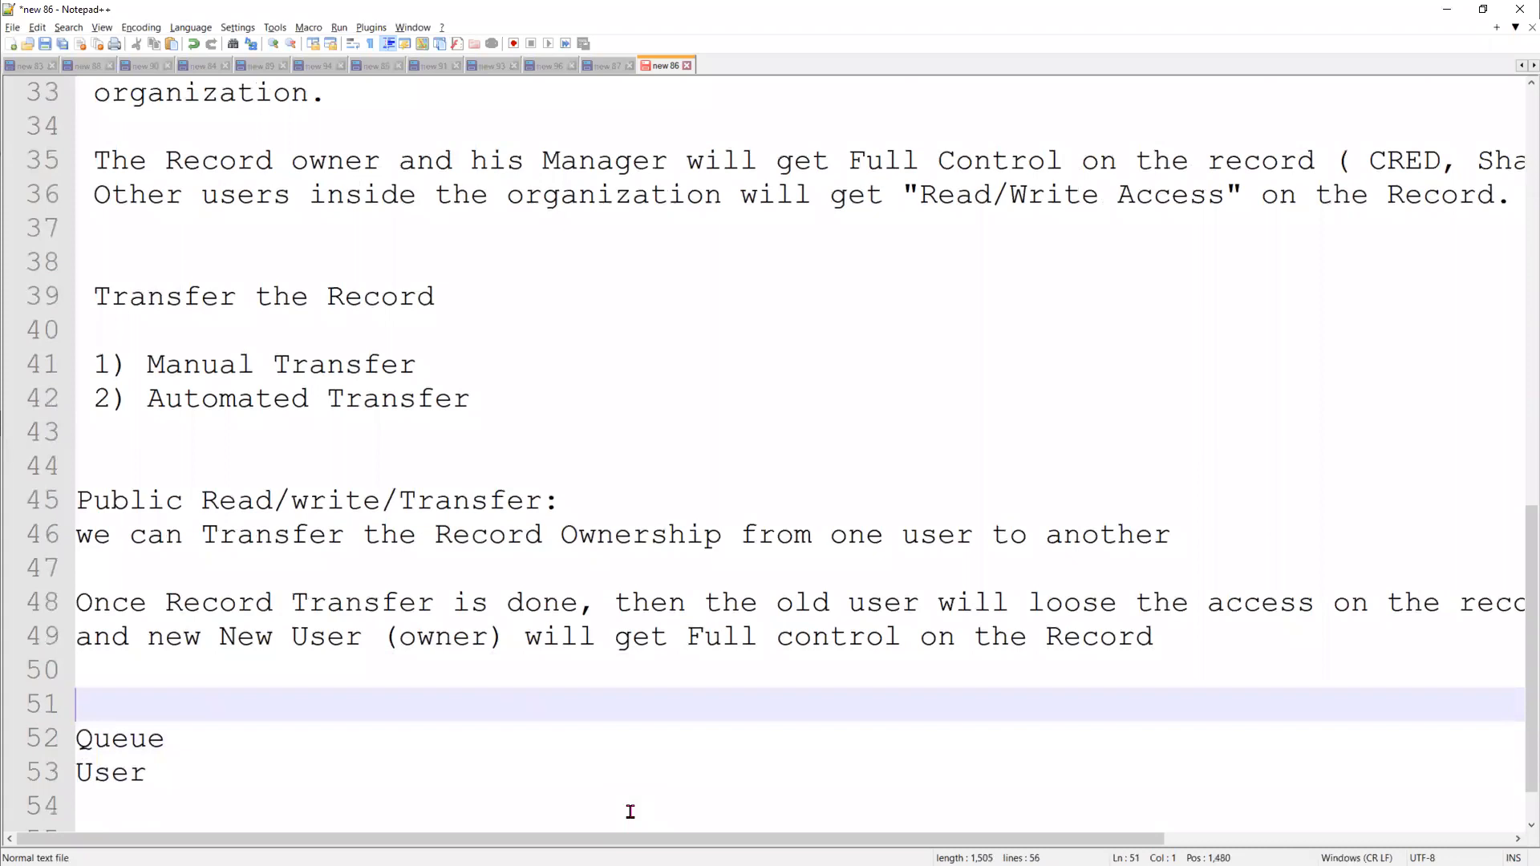
key(Down)
key(Down)
key(Down)
key(Return)
text(user)
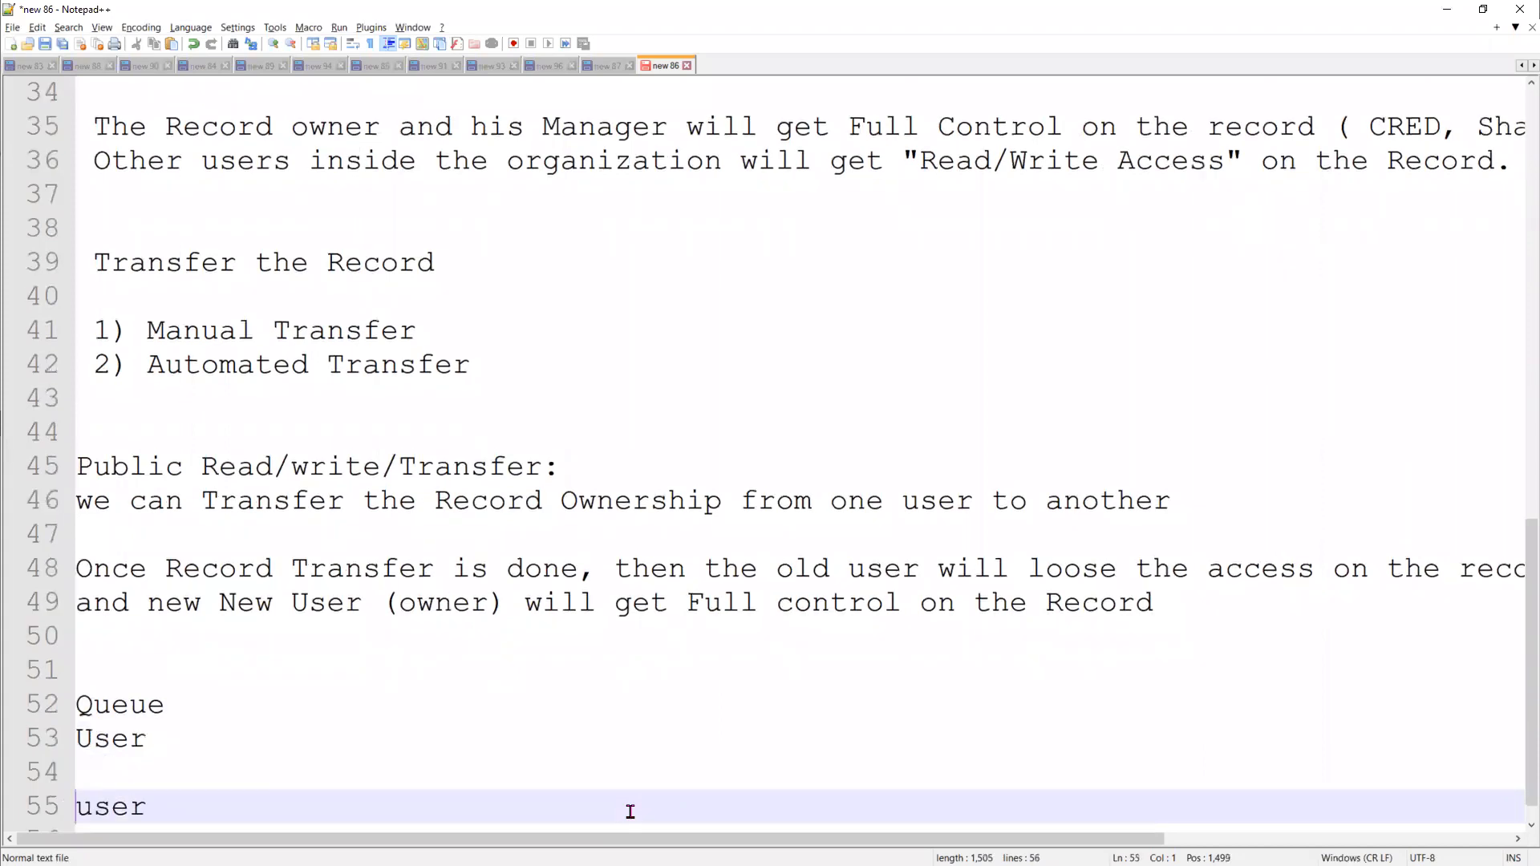
Write "User change" on a new line, leaving two blank lines below the "user" entry
key(Return)
key(Return)
key(Return)
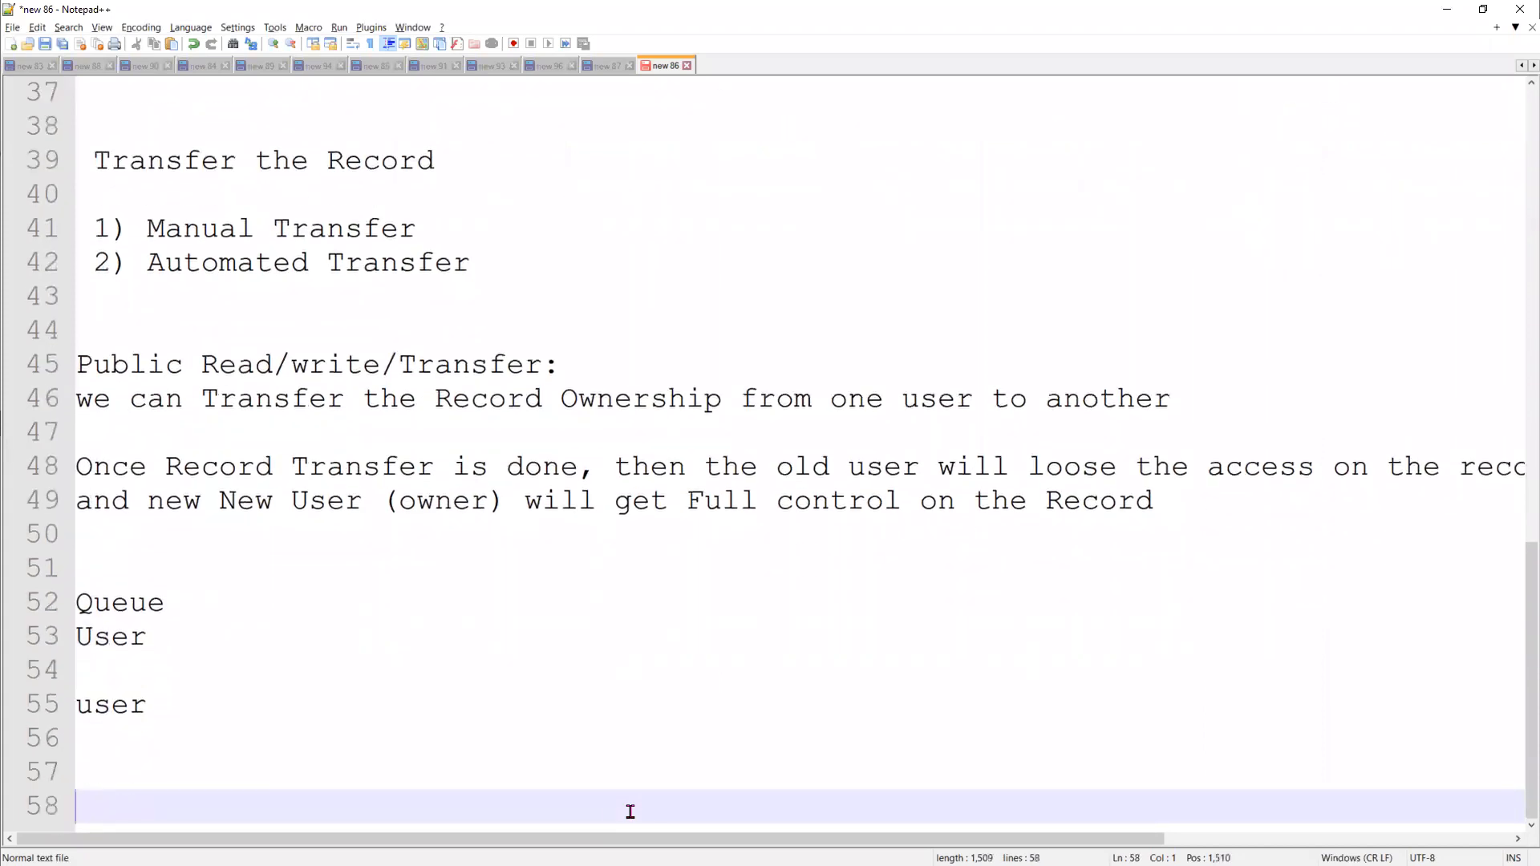
text(User changes)
key(BackSpace)
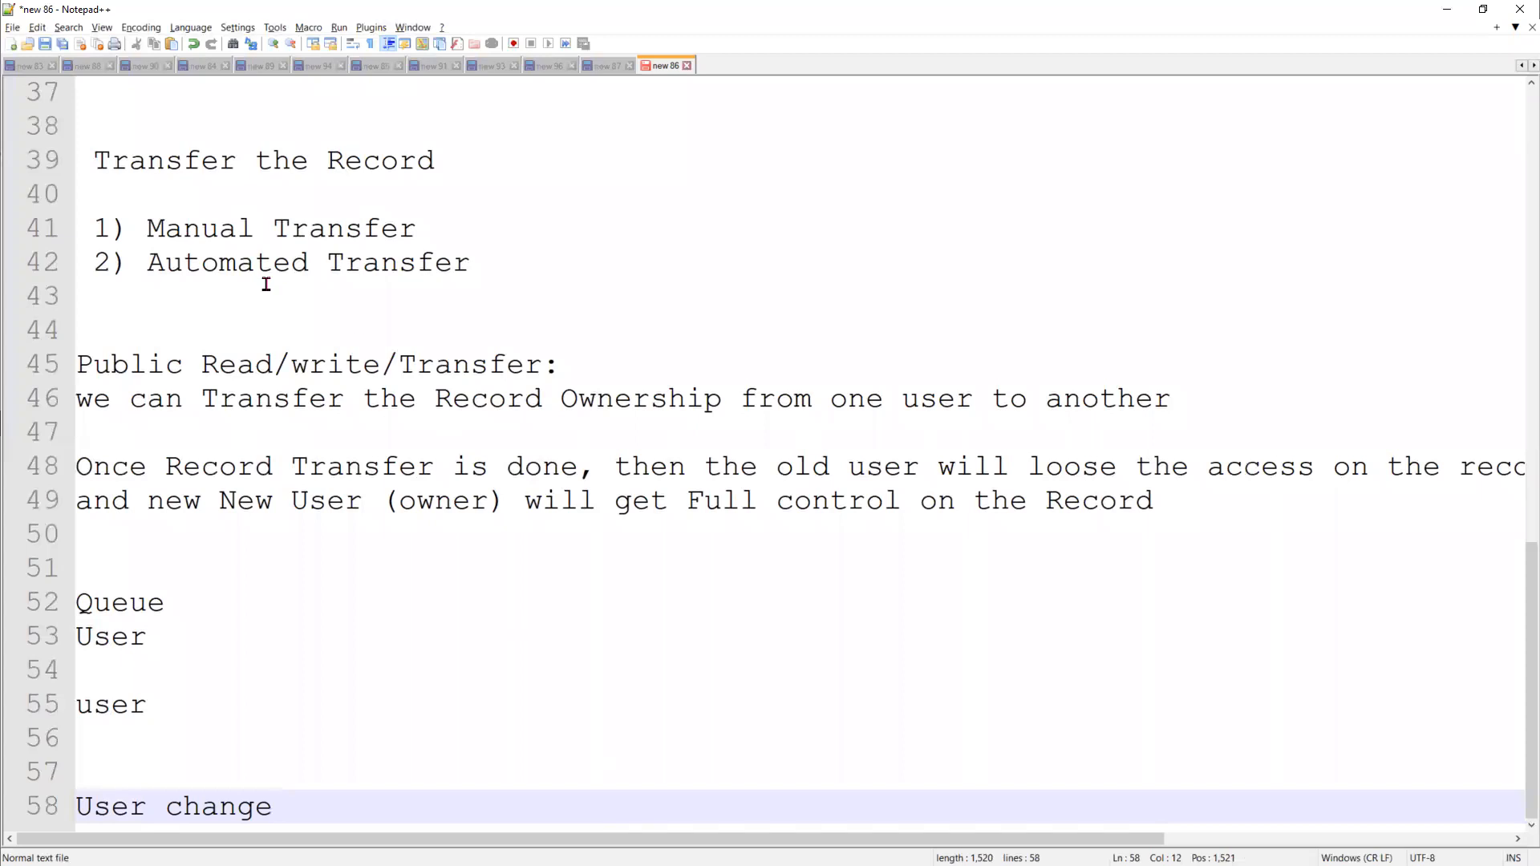
Highlight the Queue entry and the two user entries in the notes to compare them
drag(204, 603, 24, 614)
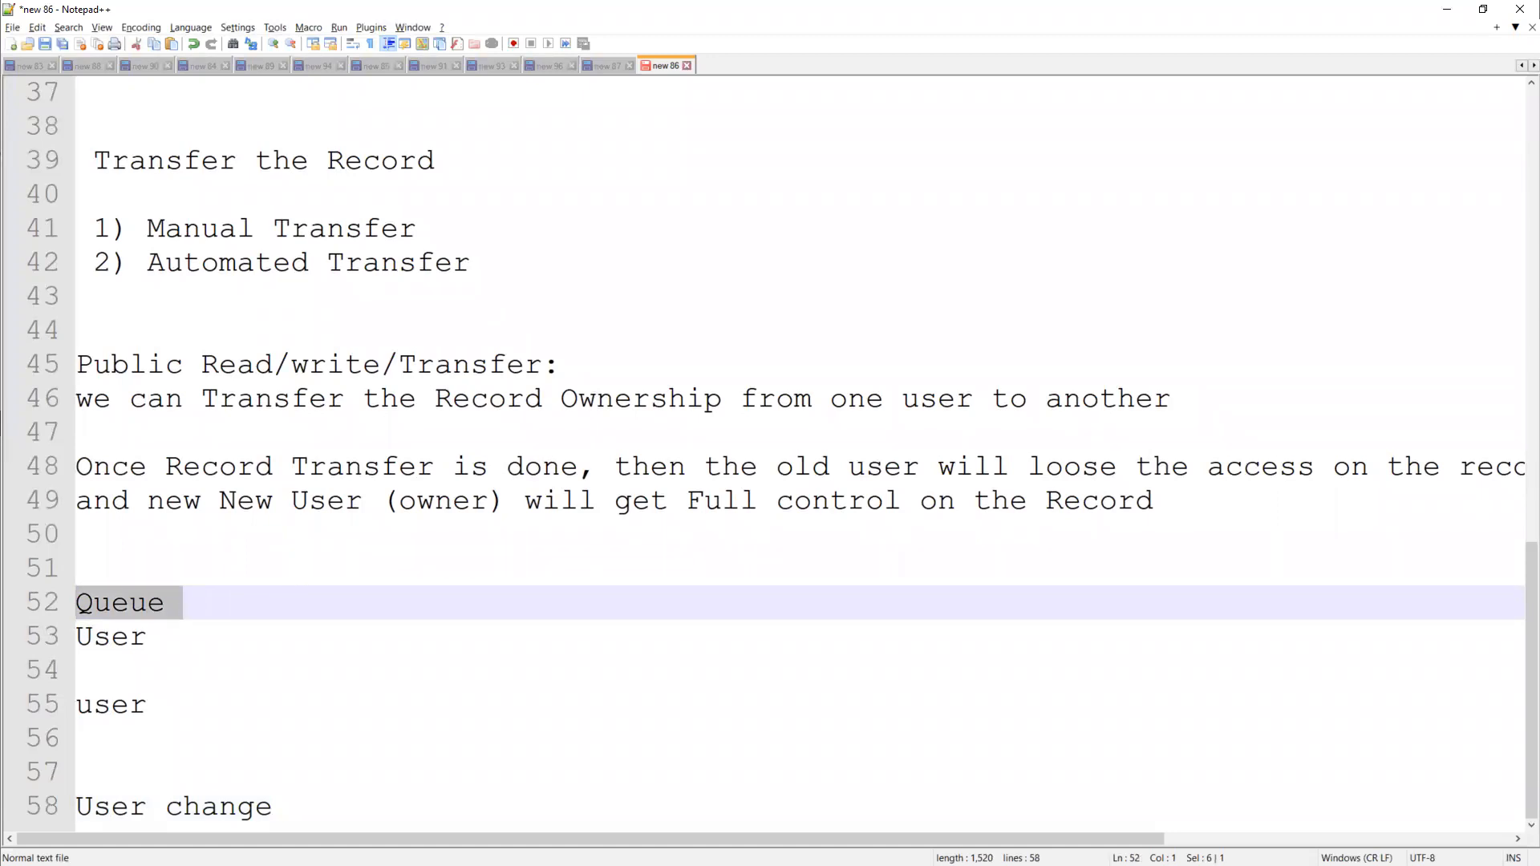
click(190, 717)
drag(181, 706, 62, 638)
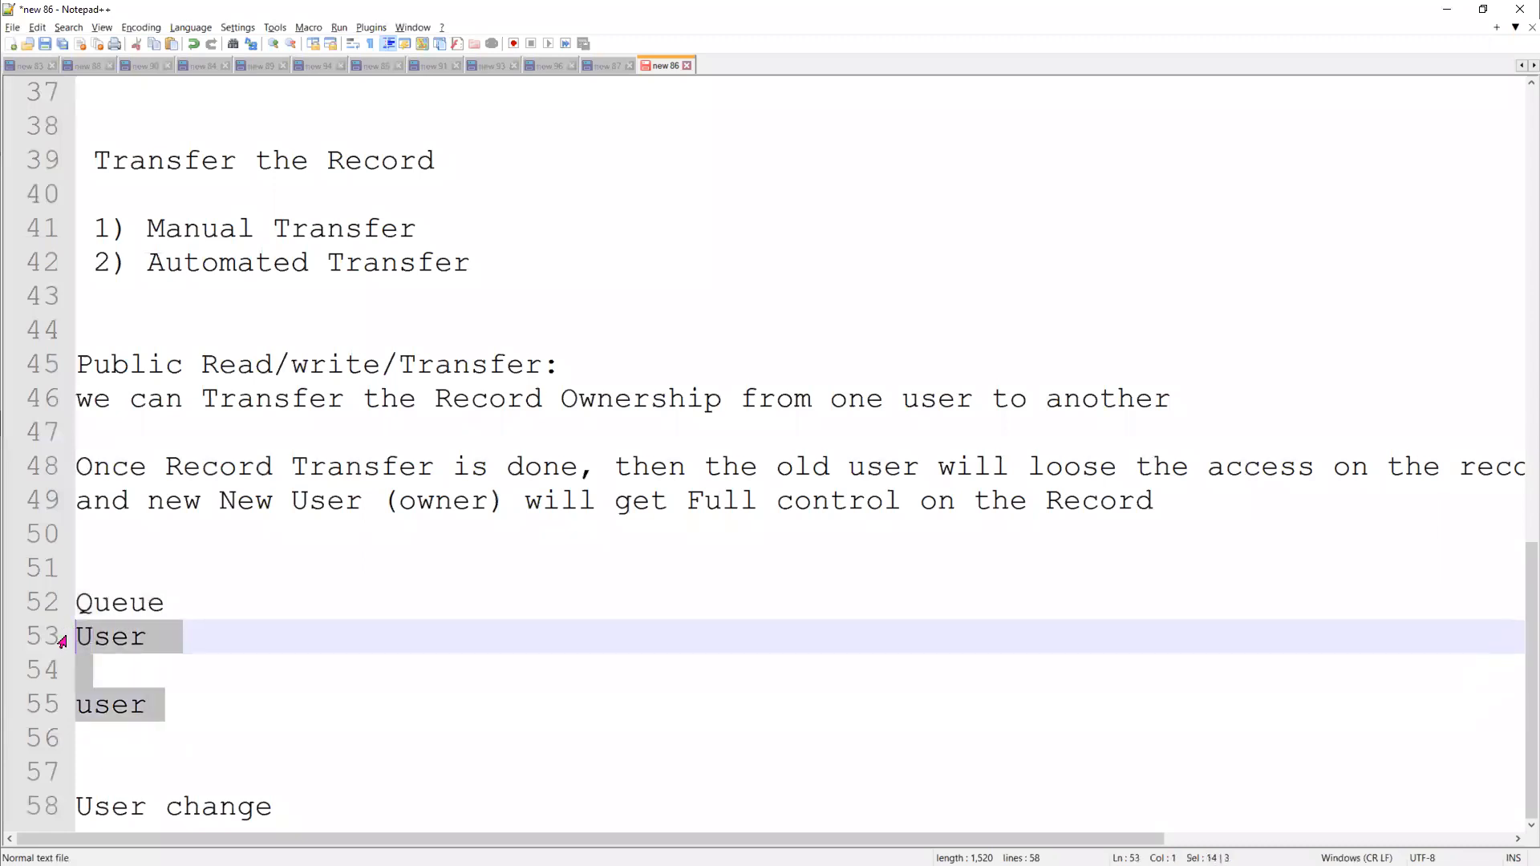
drag(218, 600, 68, 593)
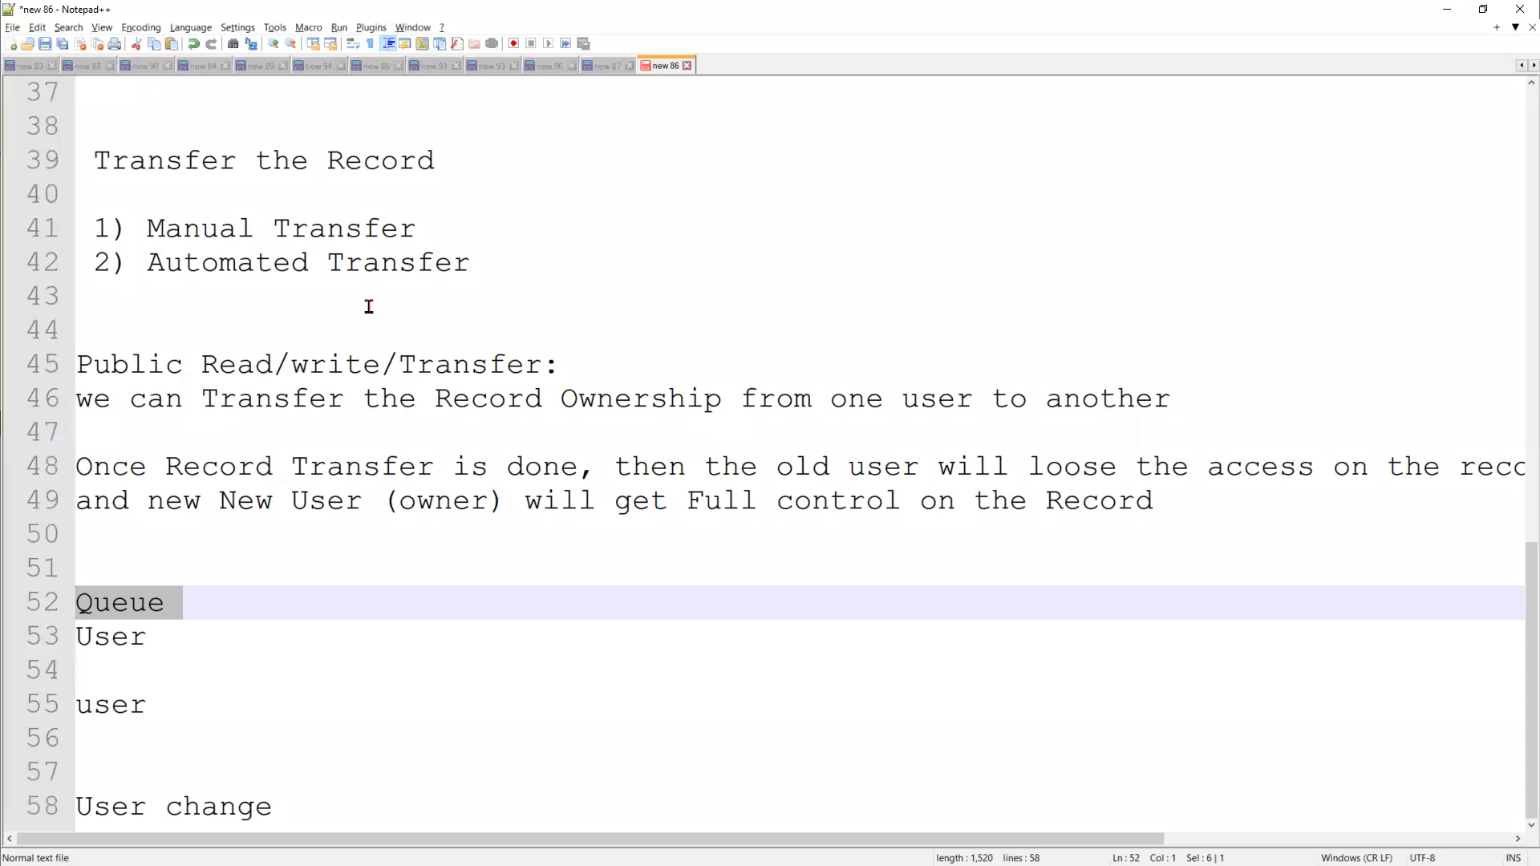
Switch to Salesforce and check, in the administrator's session, the owner types offered for changing the Farmers Coop. of Florida lead's owner
click(1443, 9)
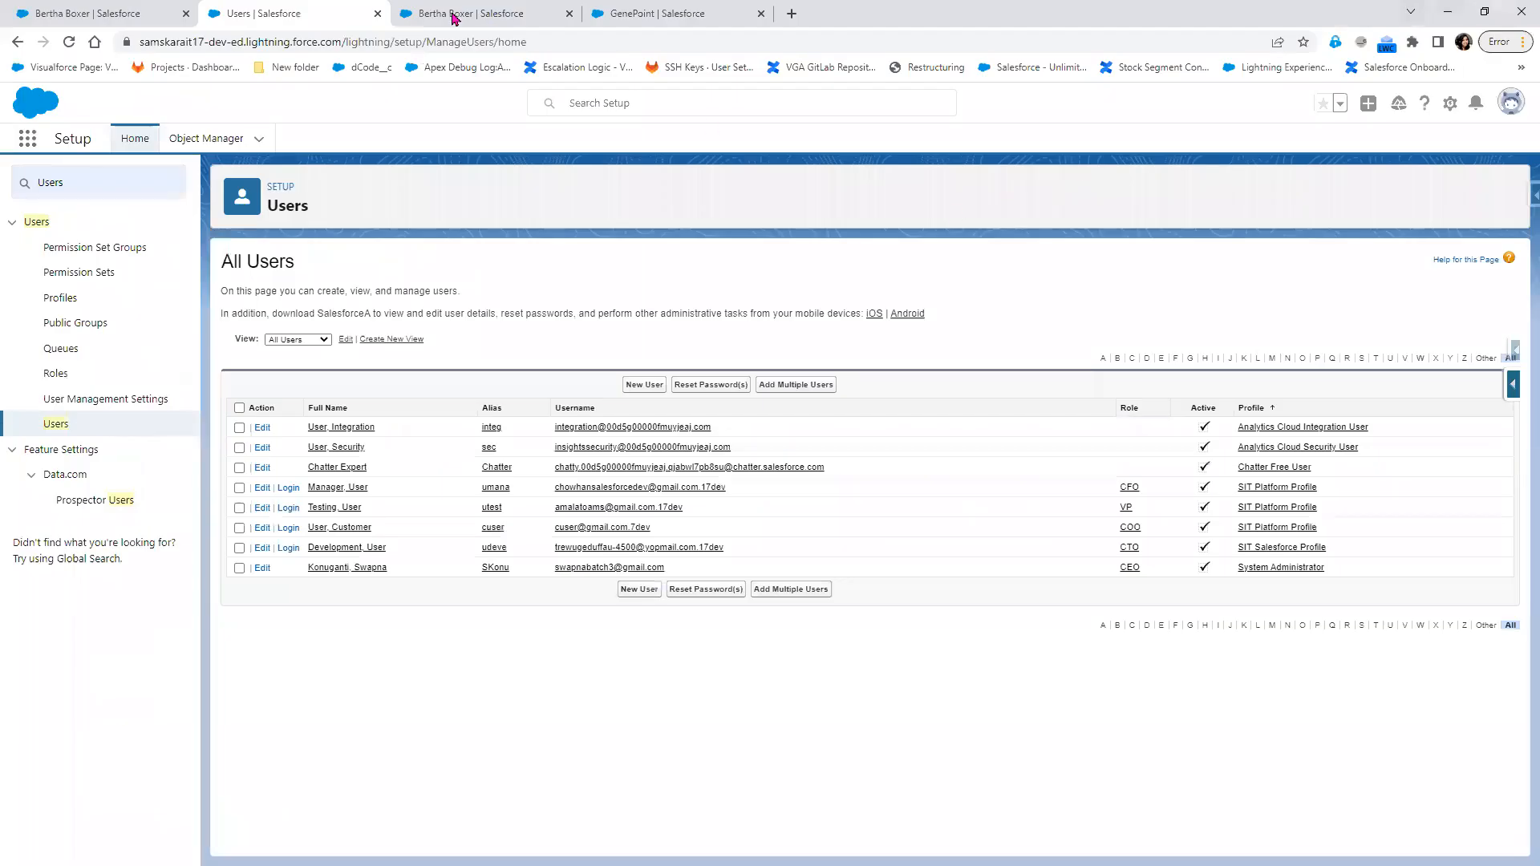
click(481, 14)
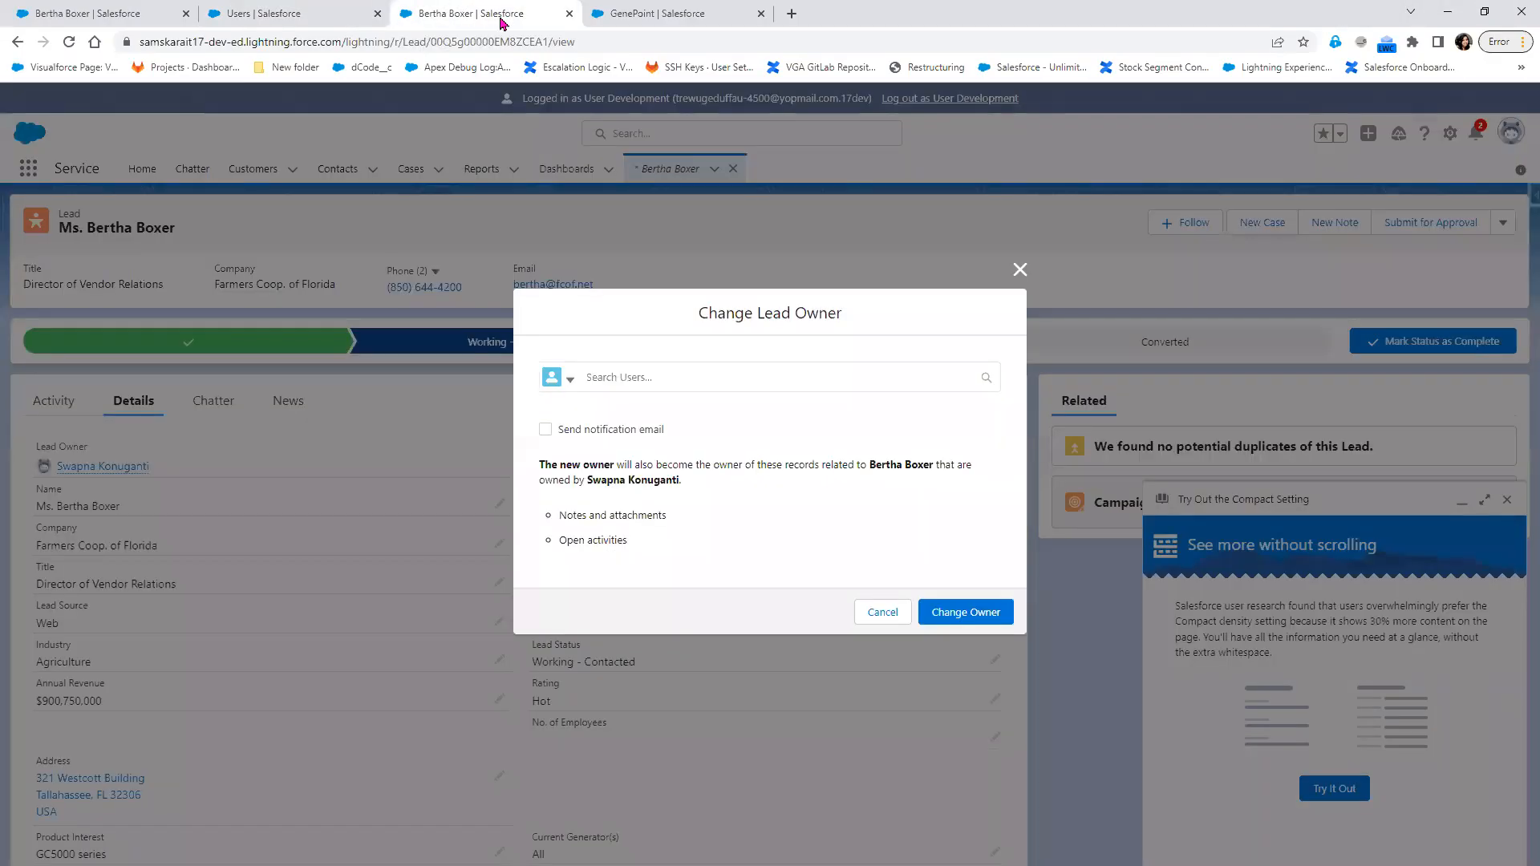
click(1019, 270)
click(192, 11)
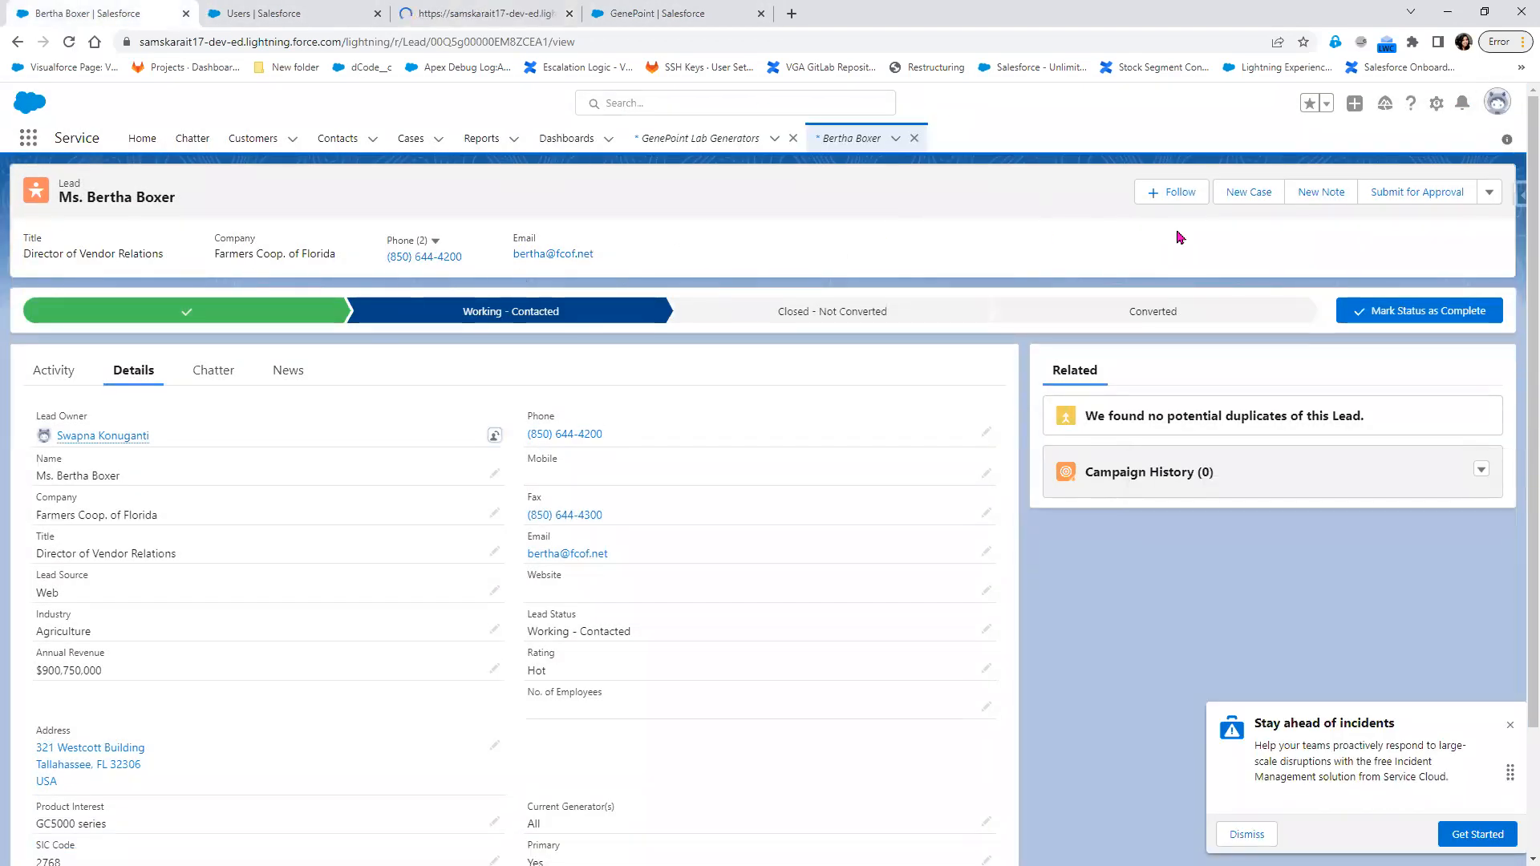
click(494, 436)
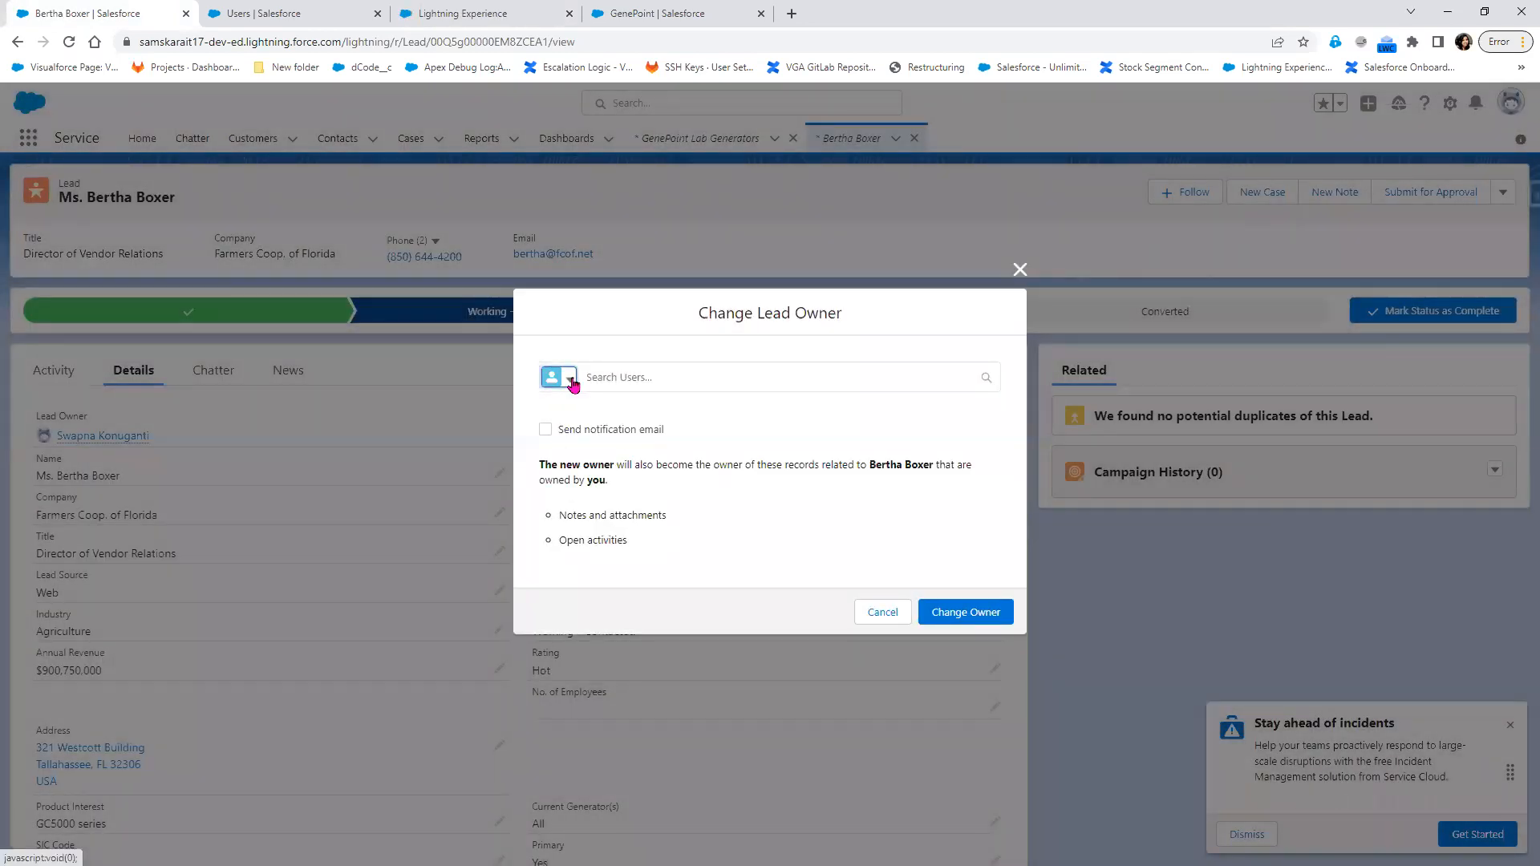
click(571, 380)
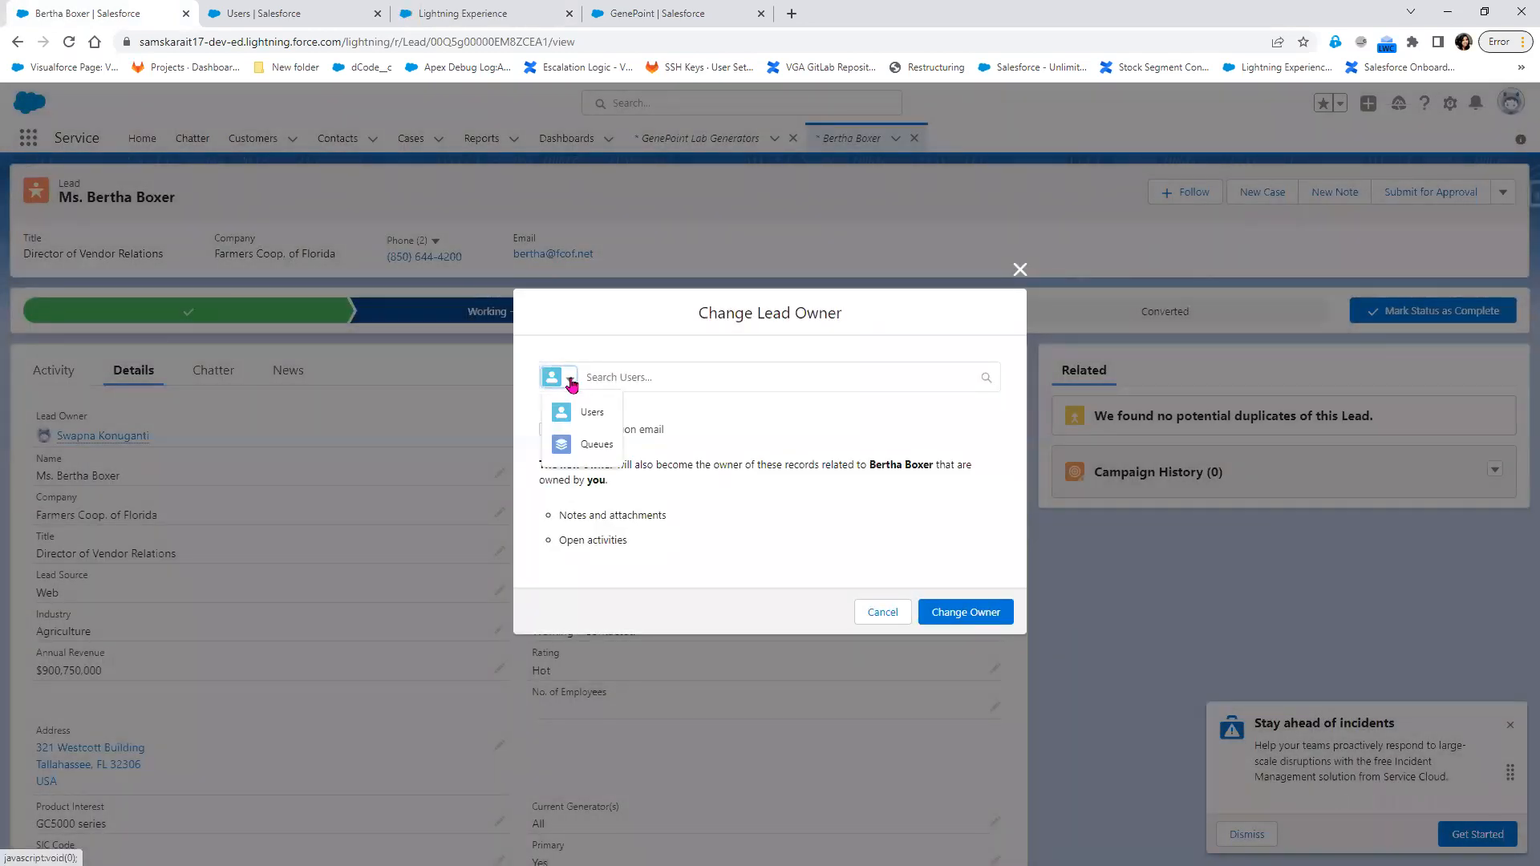
click(1019, 270)
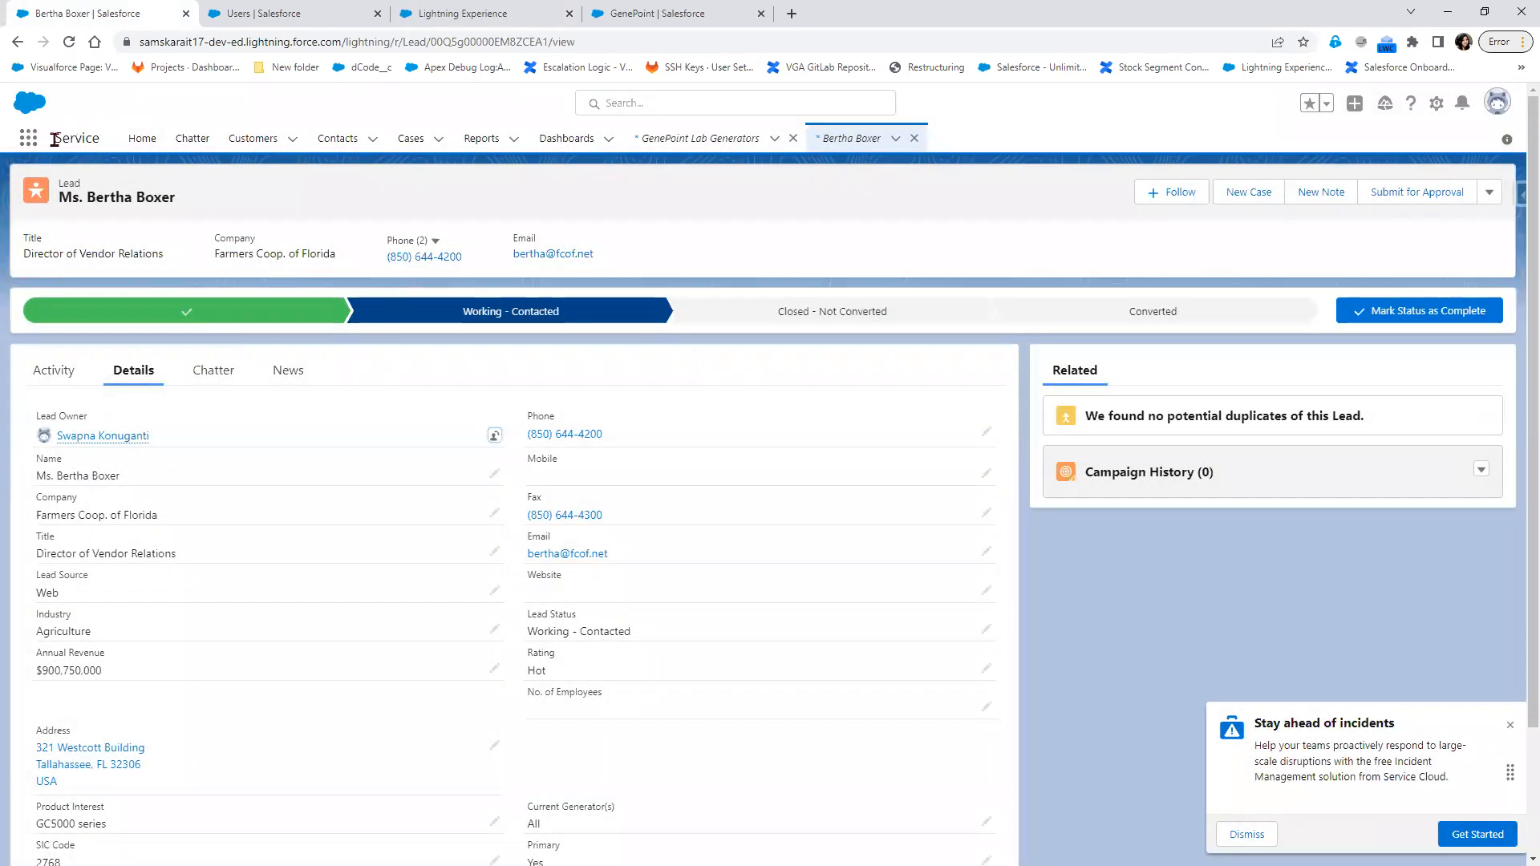
Open the details of the GenePoint Lab Generators opportunity and check the choices offered for changing its Opportunity Owner
click(28, 138)
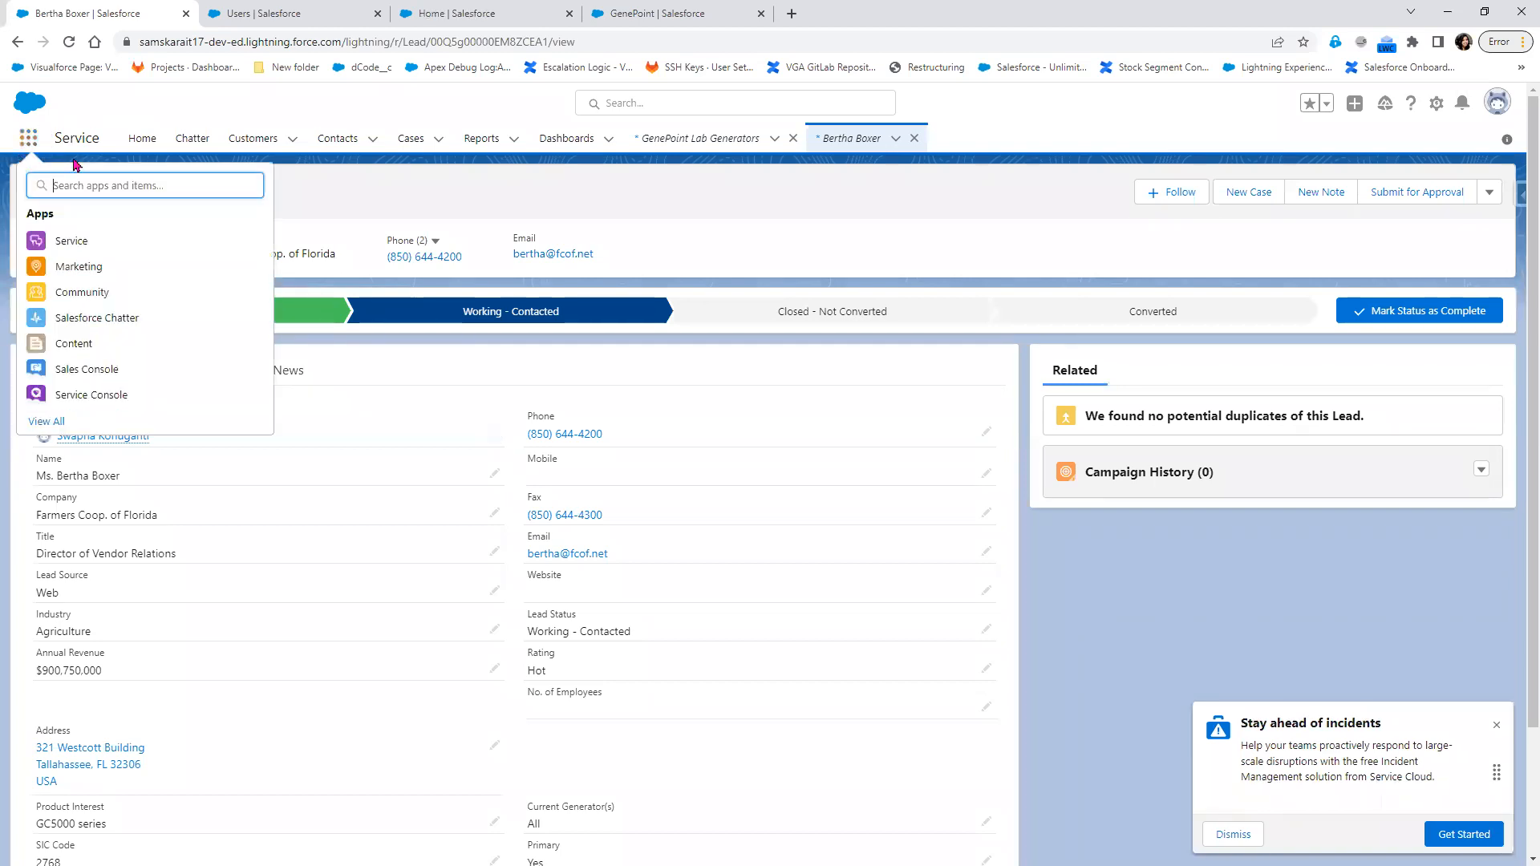
text(opp)
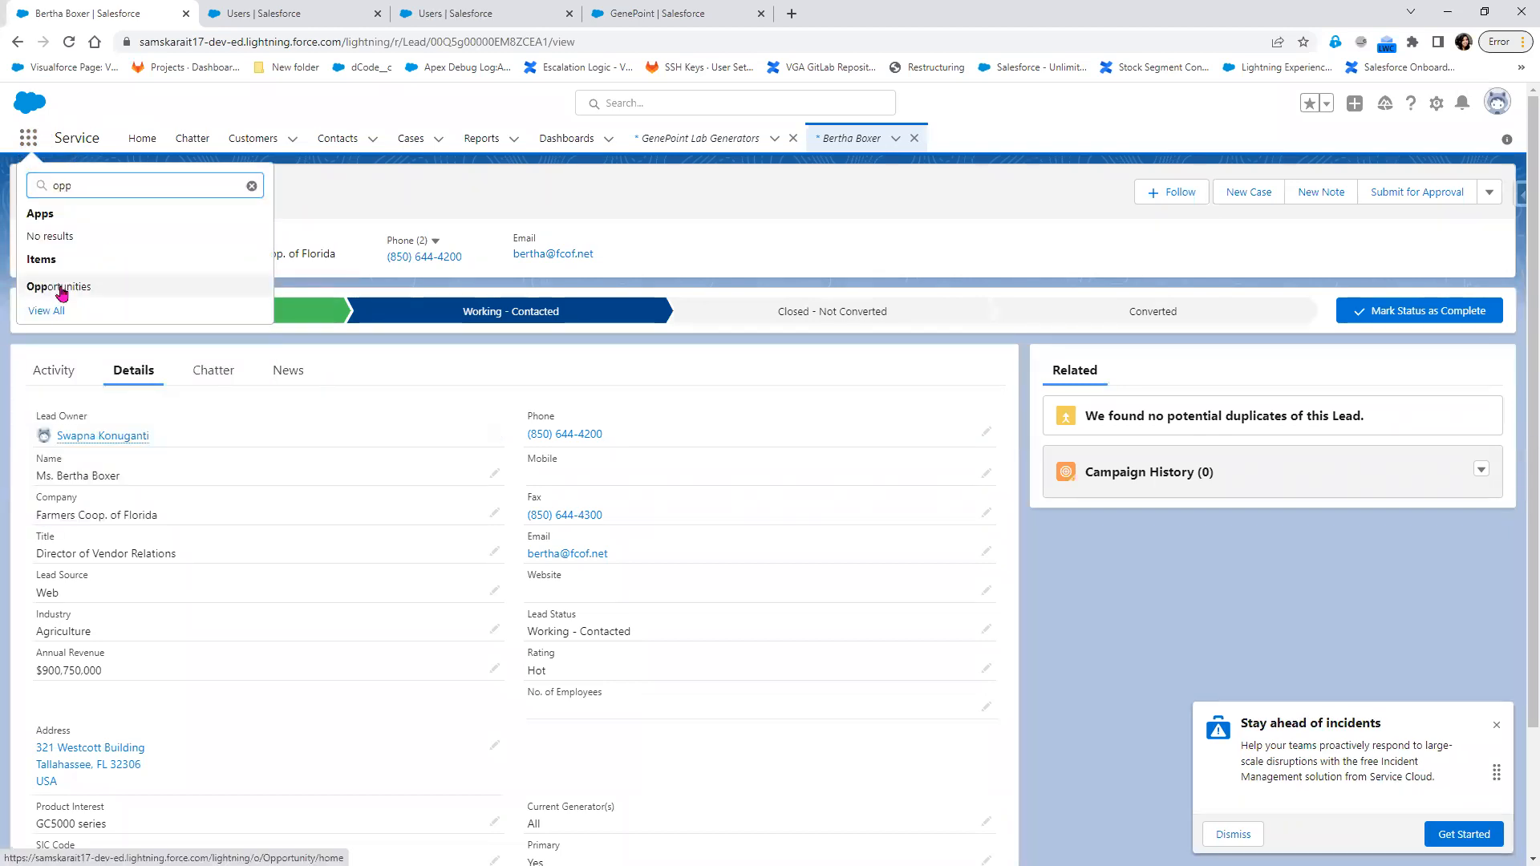
click(61, 289)
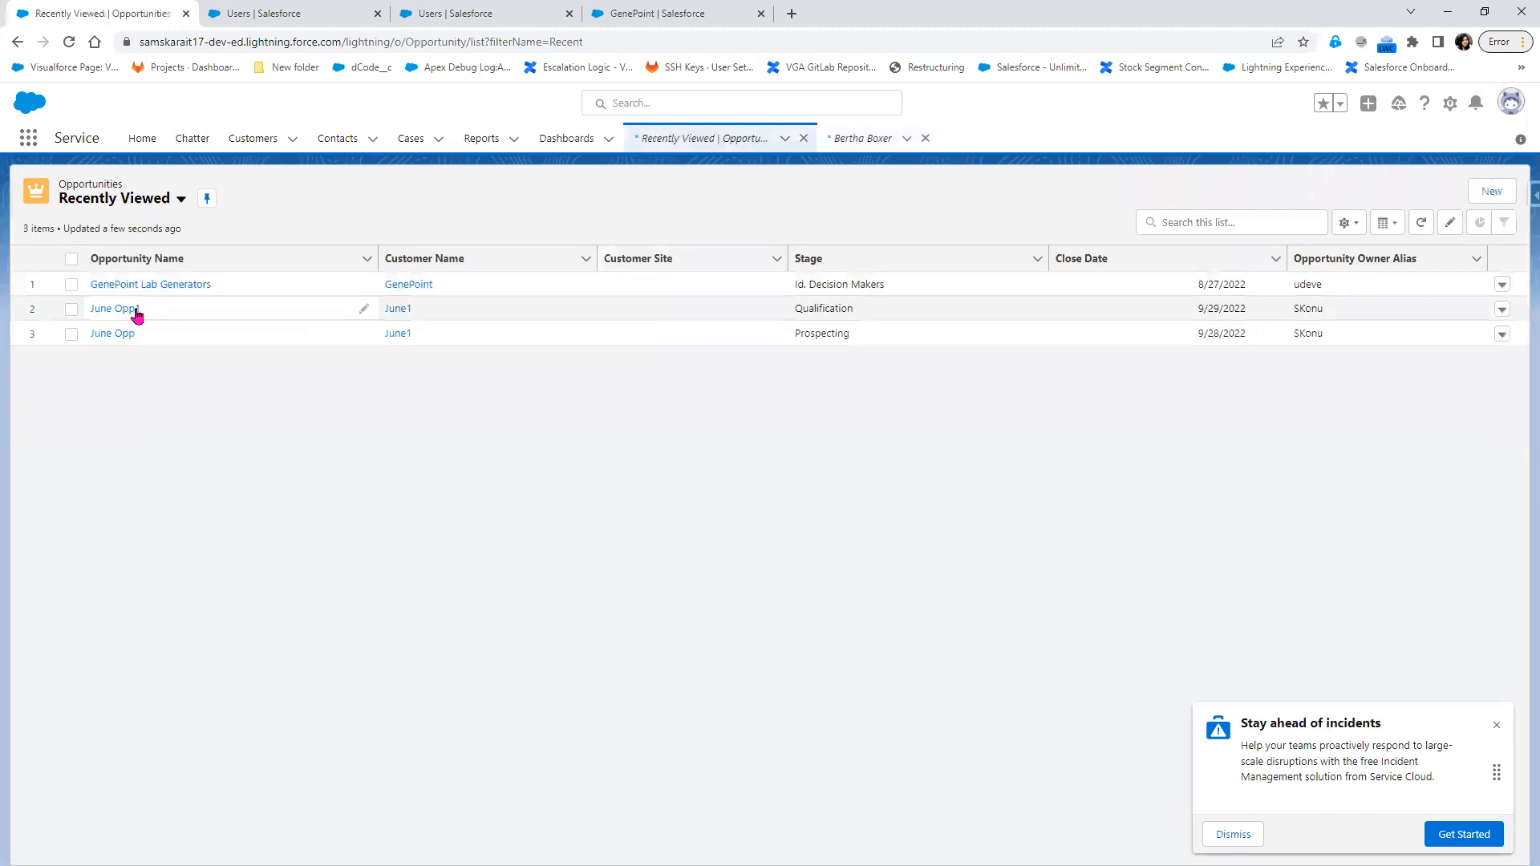
click(135, 285)
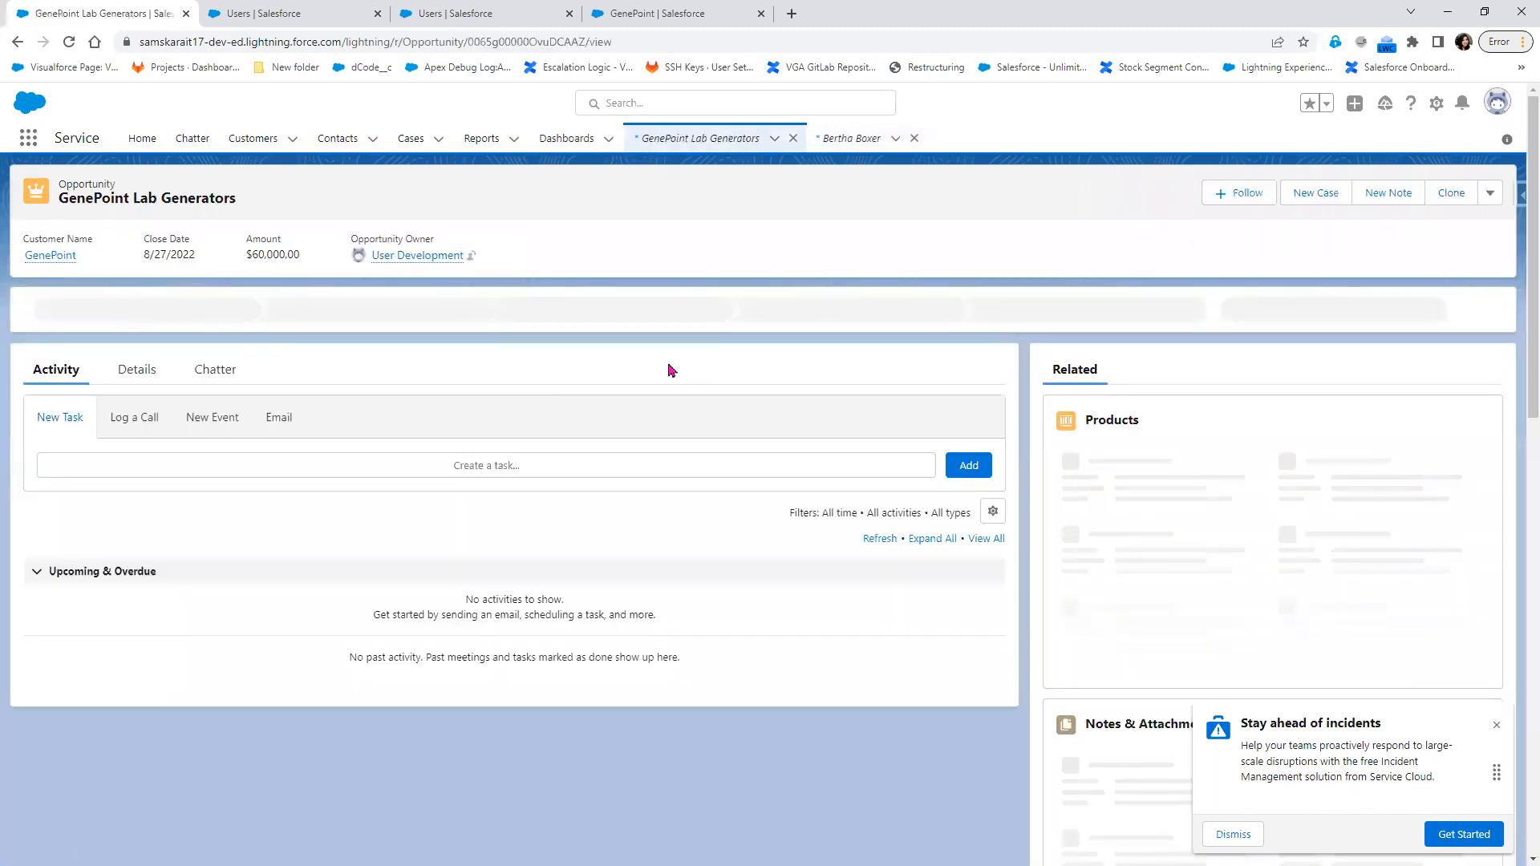
click(131, 370)
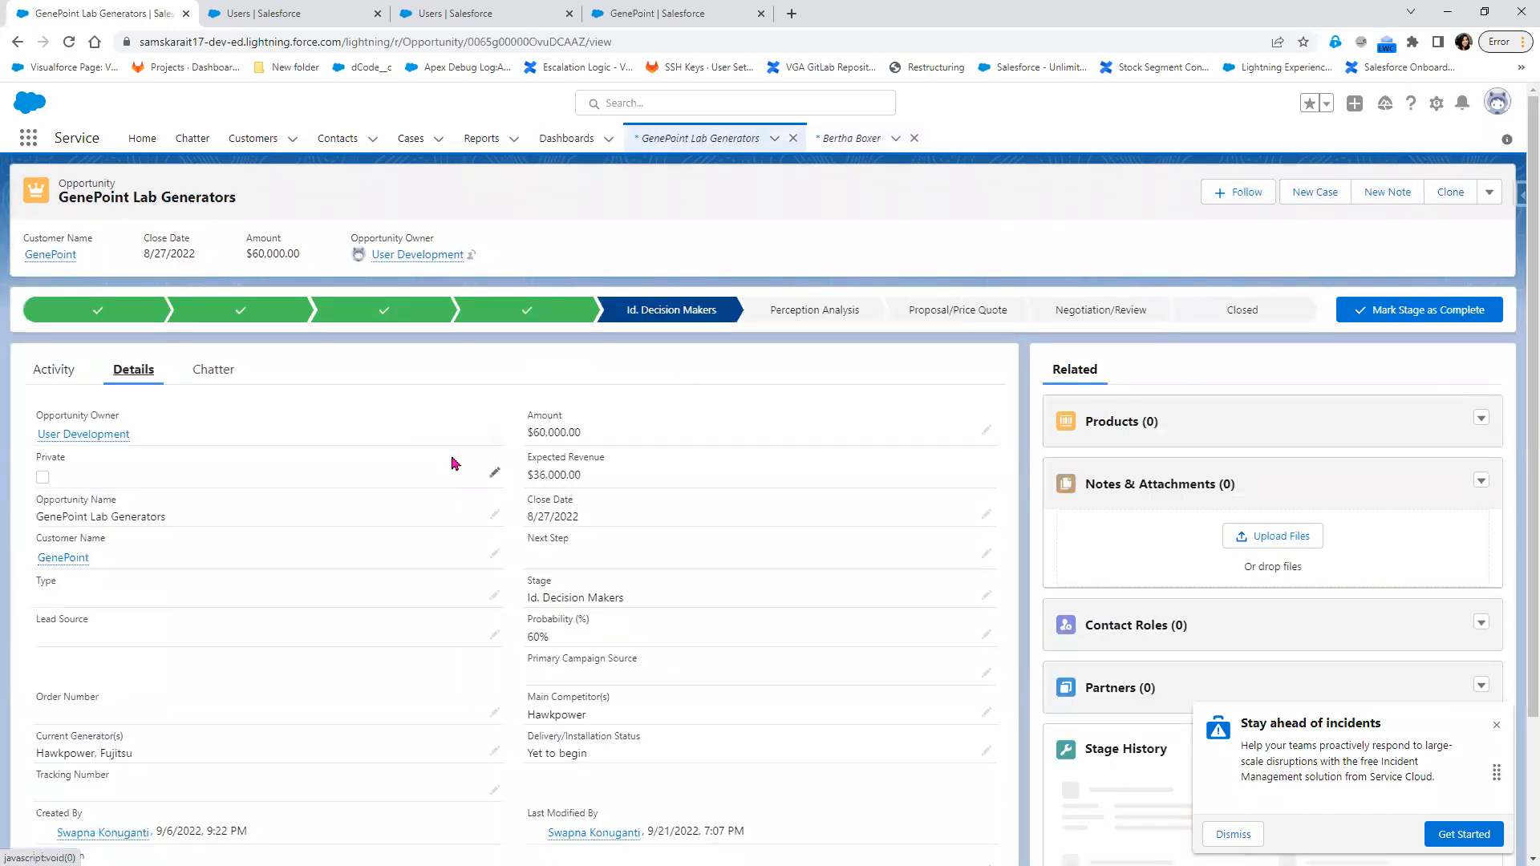
click(493, 434)
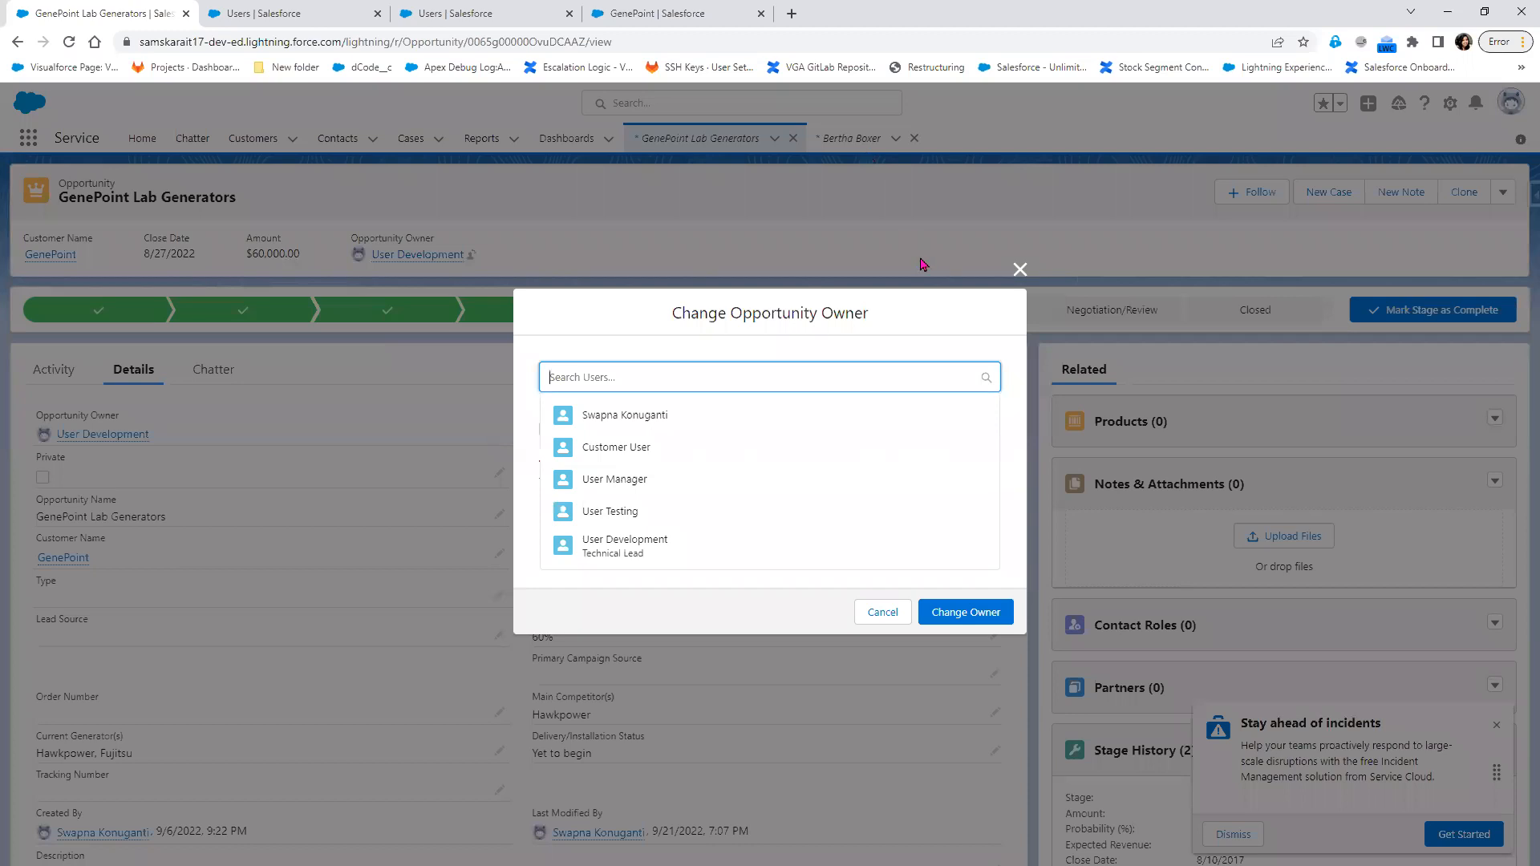
click(1019, 270)
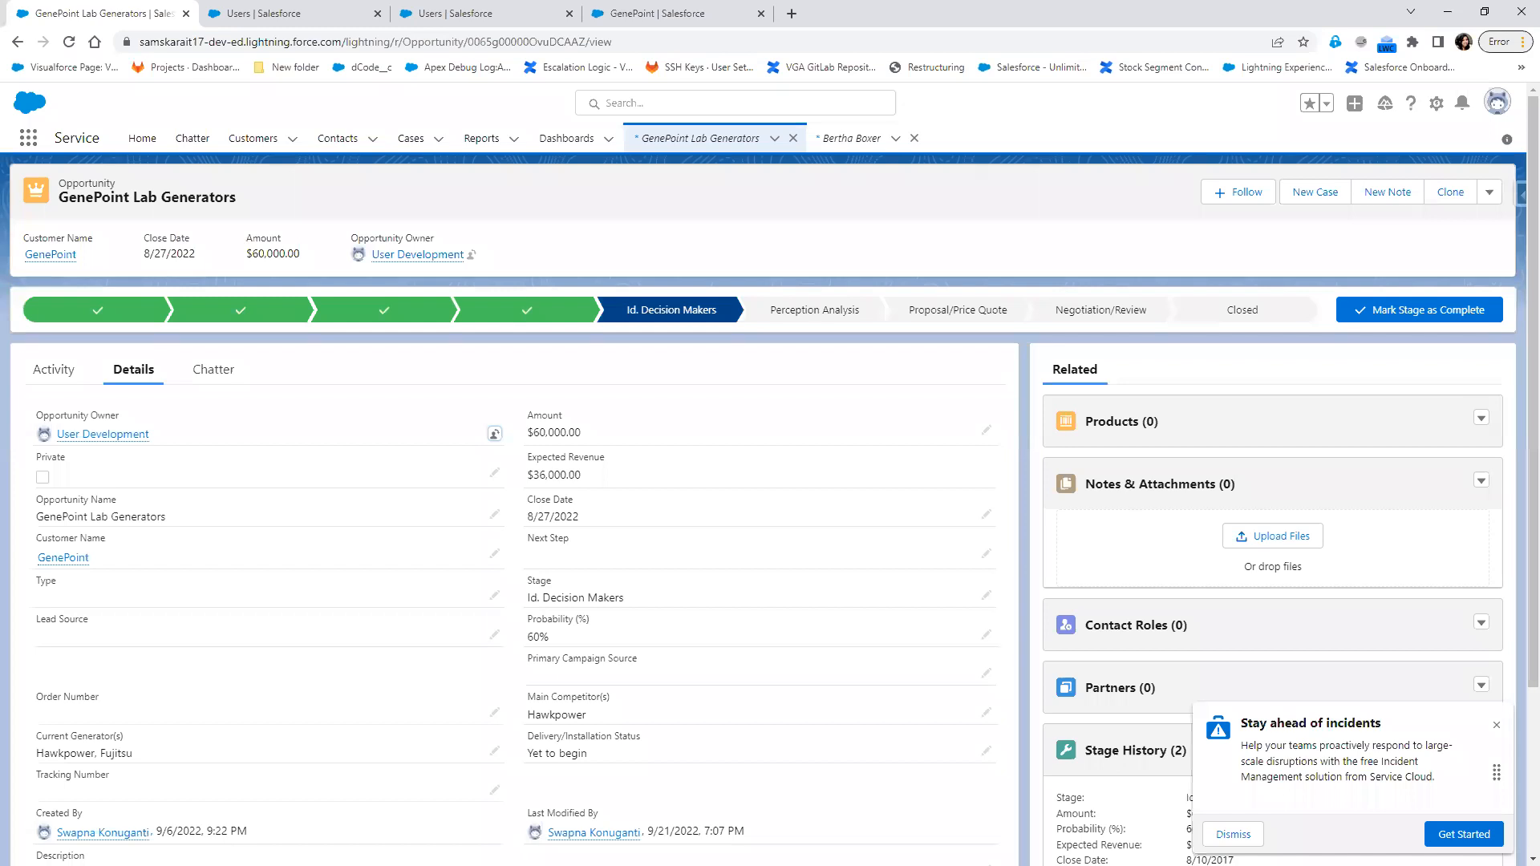
Switch to Paint and start a new blank picture, discarding the current drawing
key(alt+Tab)
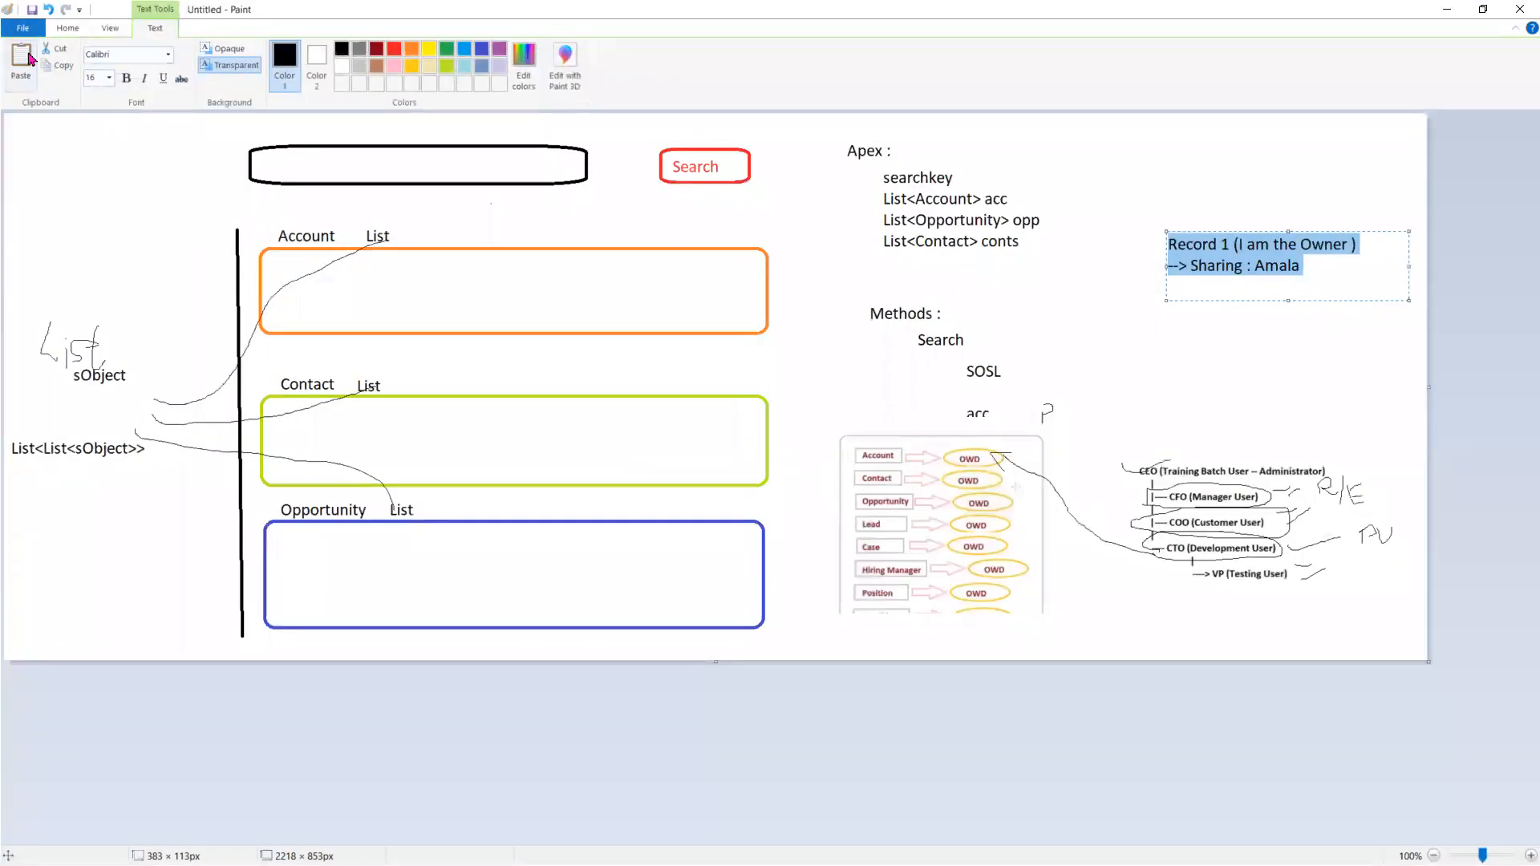
click(28, 30)
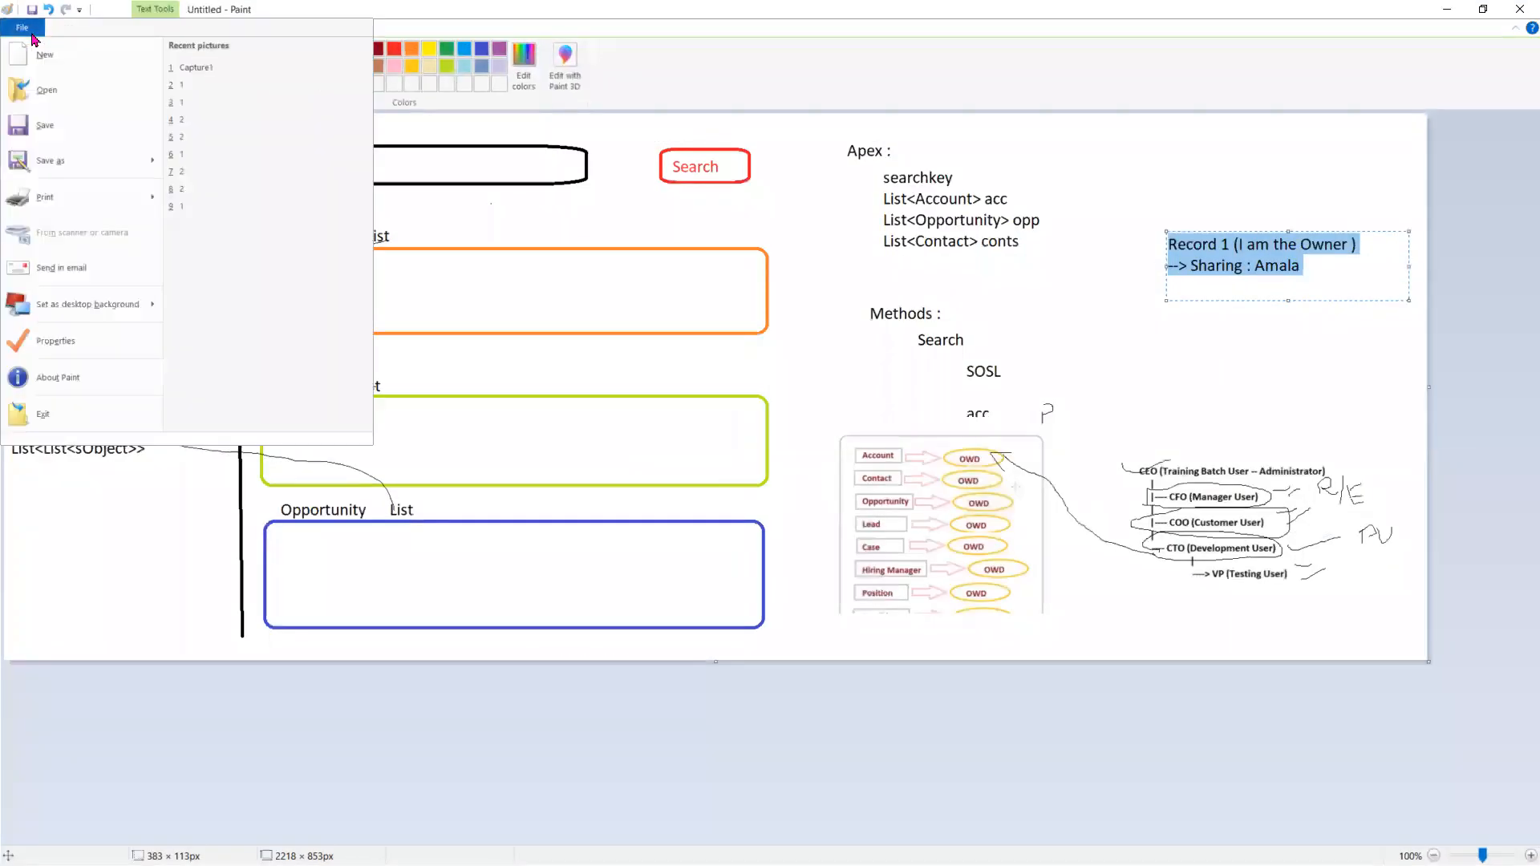
click(64, 67)
click(798, 443)
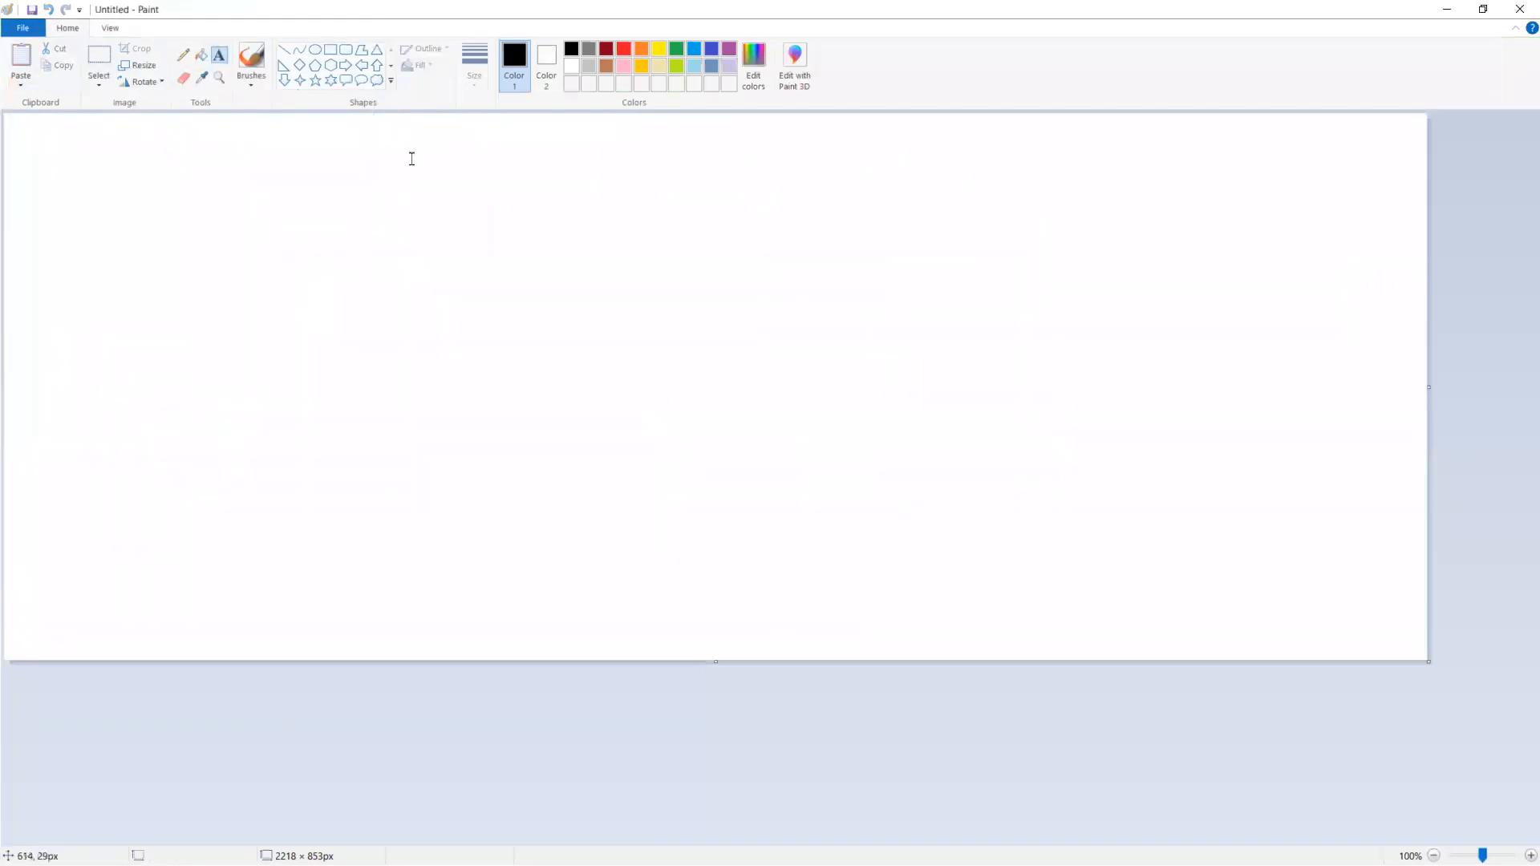
Draw a rounded rectangle about 144 × 60 px on the left part of the canvas and label it "Laptop"
click(346, 49)
mouse_move(164, 333)
mouse_down()
mouse_move(232, 364)
mouse_move(285, 353)
mouse_move(254, 362)
mouse_up()
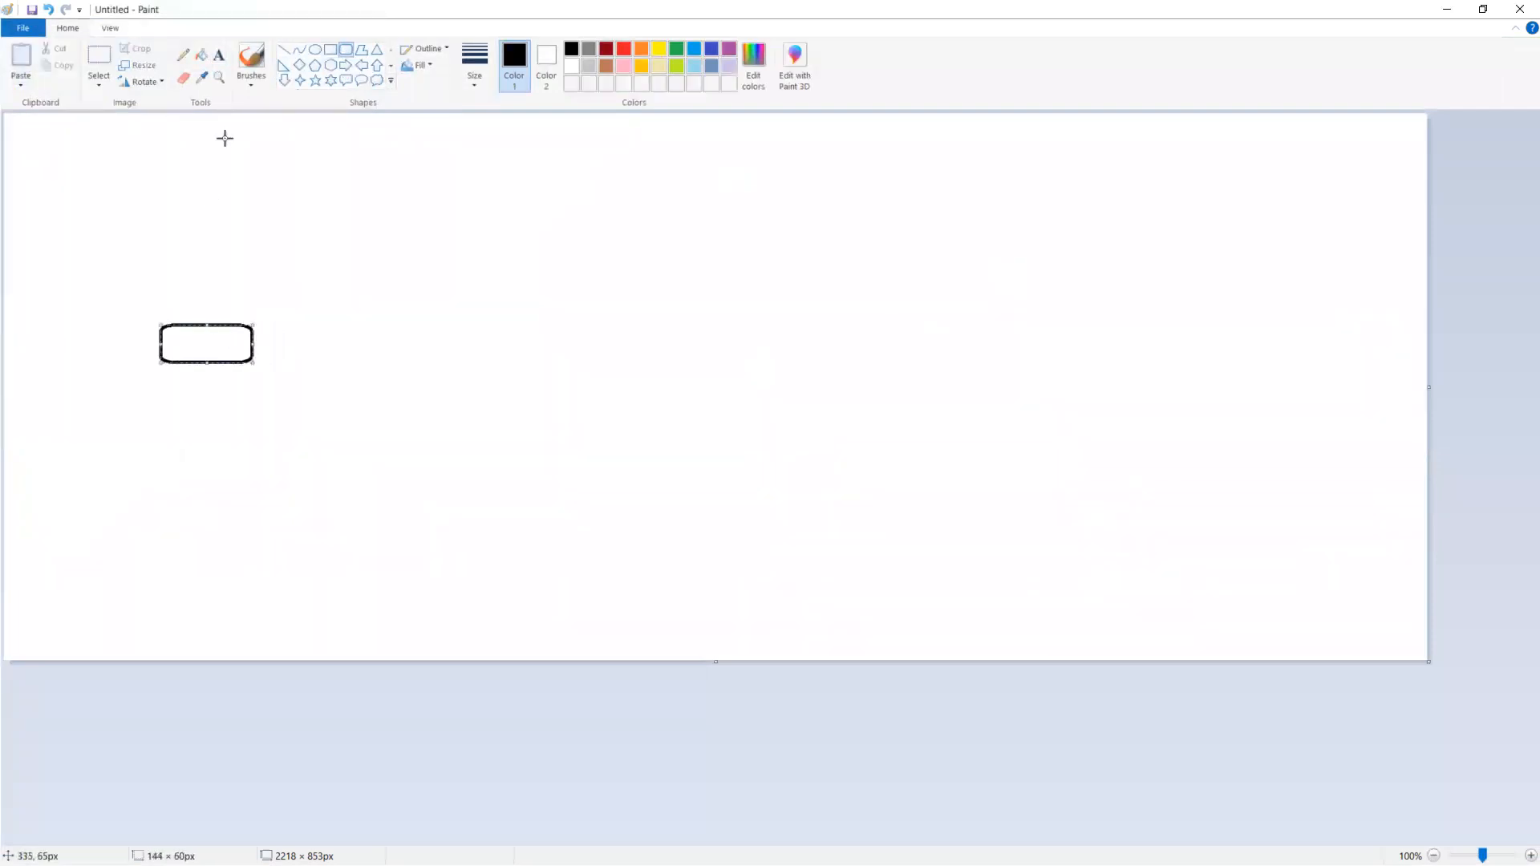
click(222, 64)
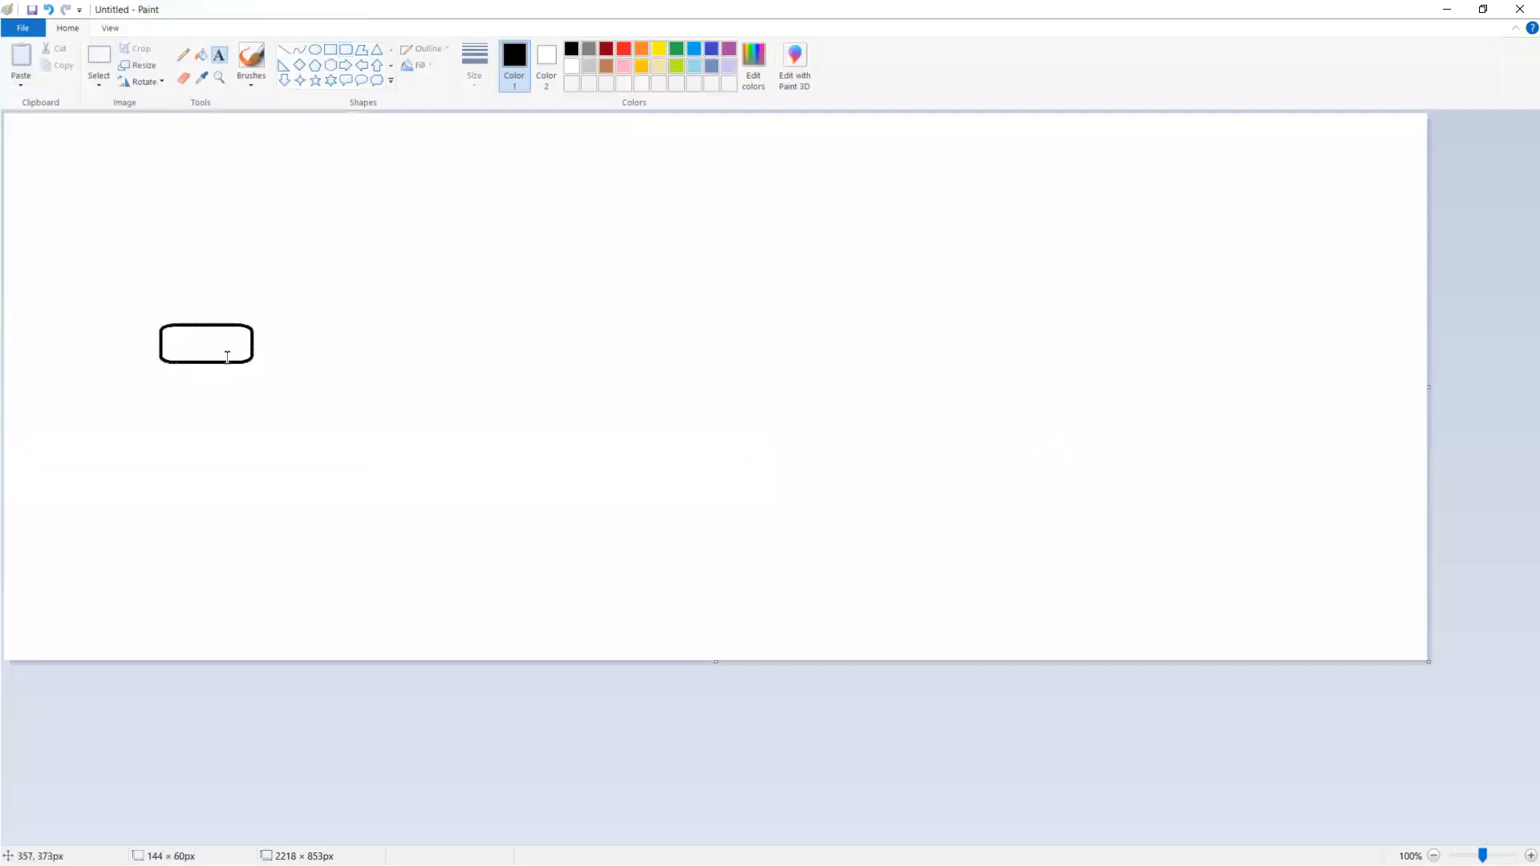
click(180, 341)
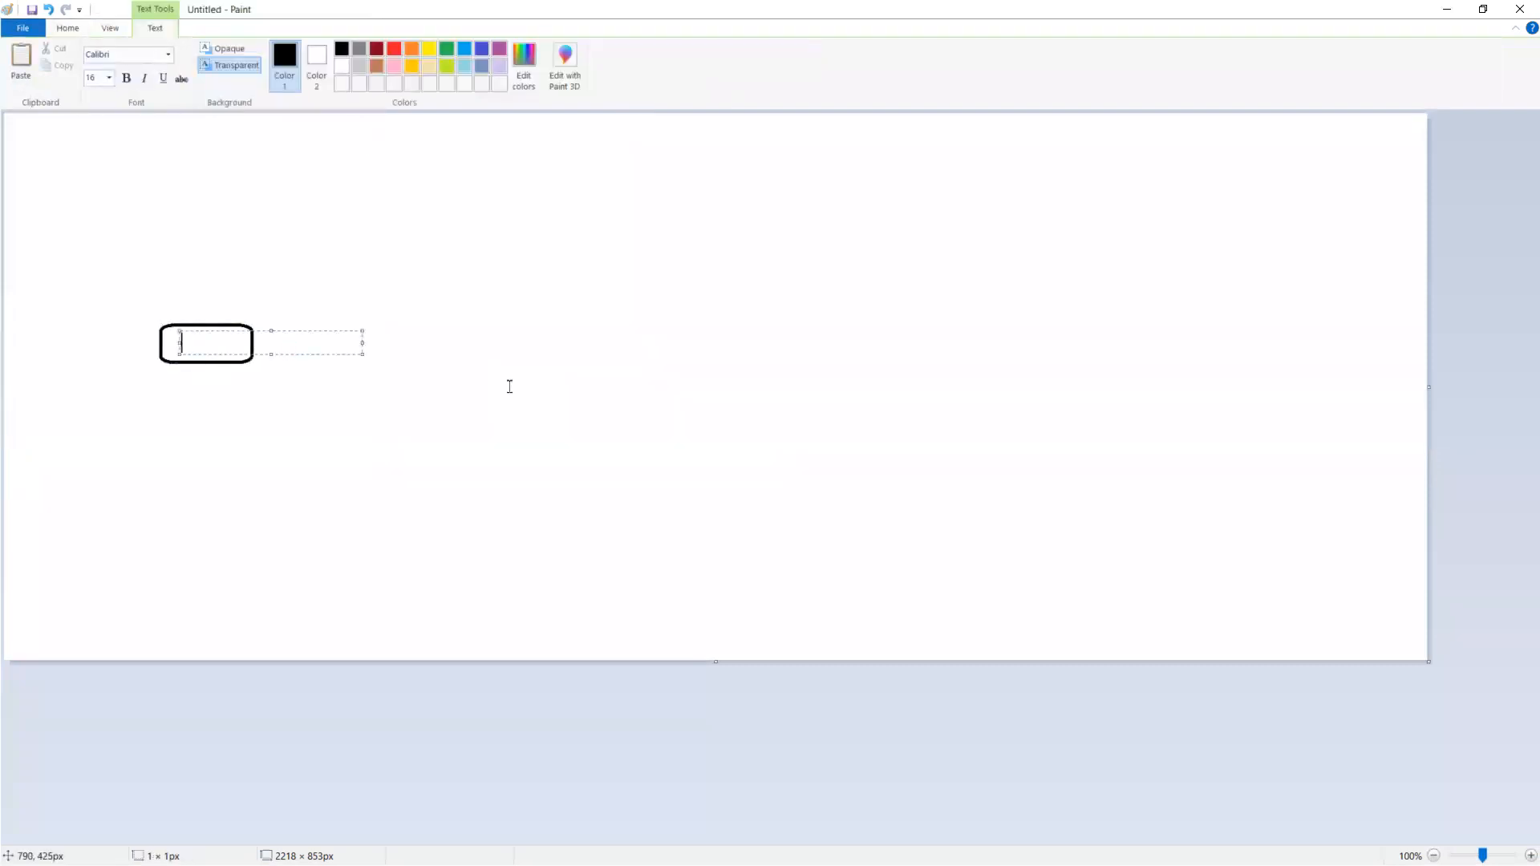
text(S)
key(BackSpace)
text(La)
key(BackSpace)
text(aptop)
click(553, 409)
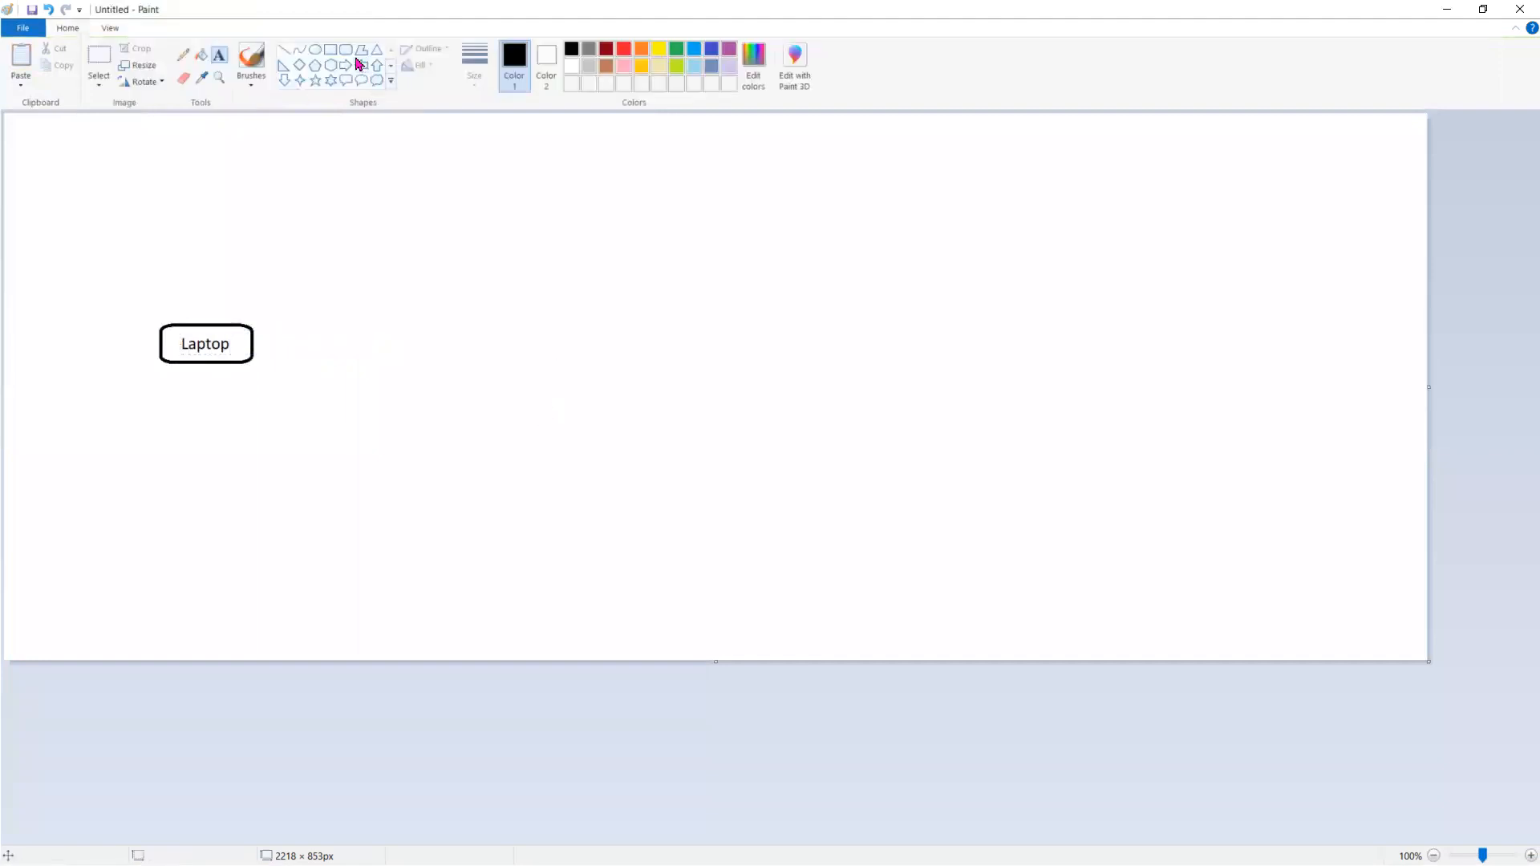
Draw an ellipse about 148 × 72 px to the right of the Laptop box and add the text "Manufacturing" in it
click(316, 50)
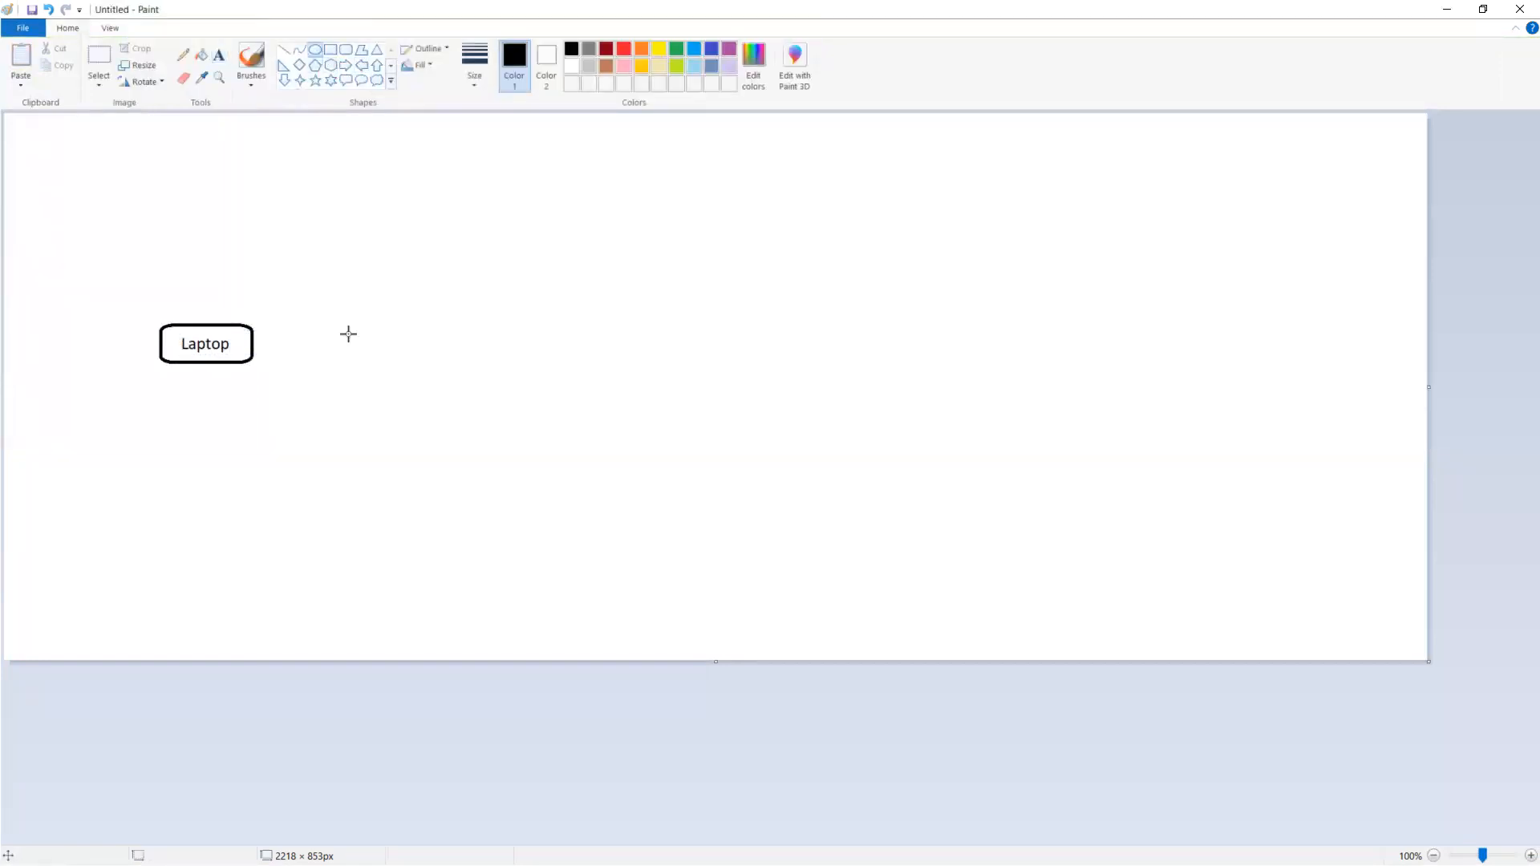
drag(306, 317, 400, 362)
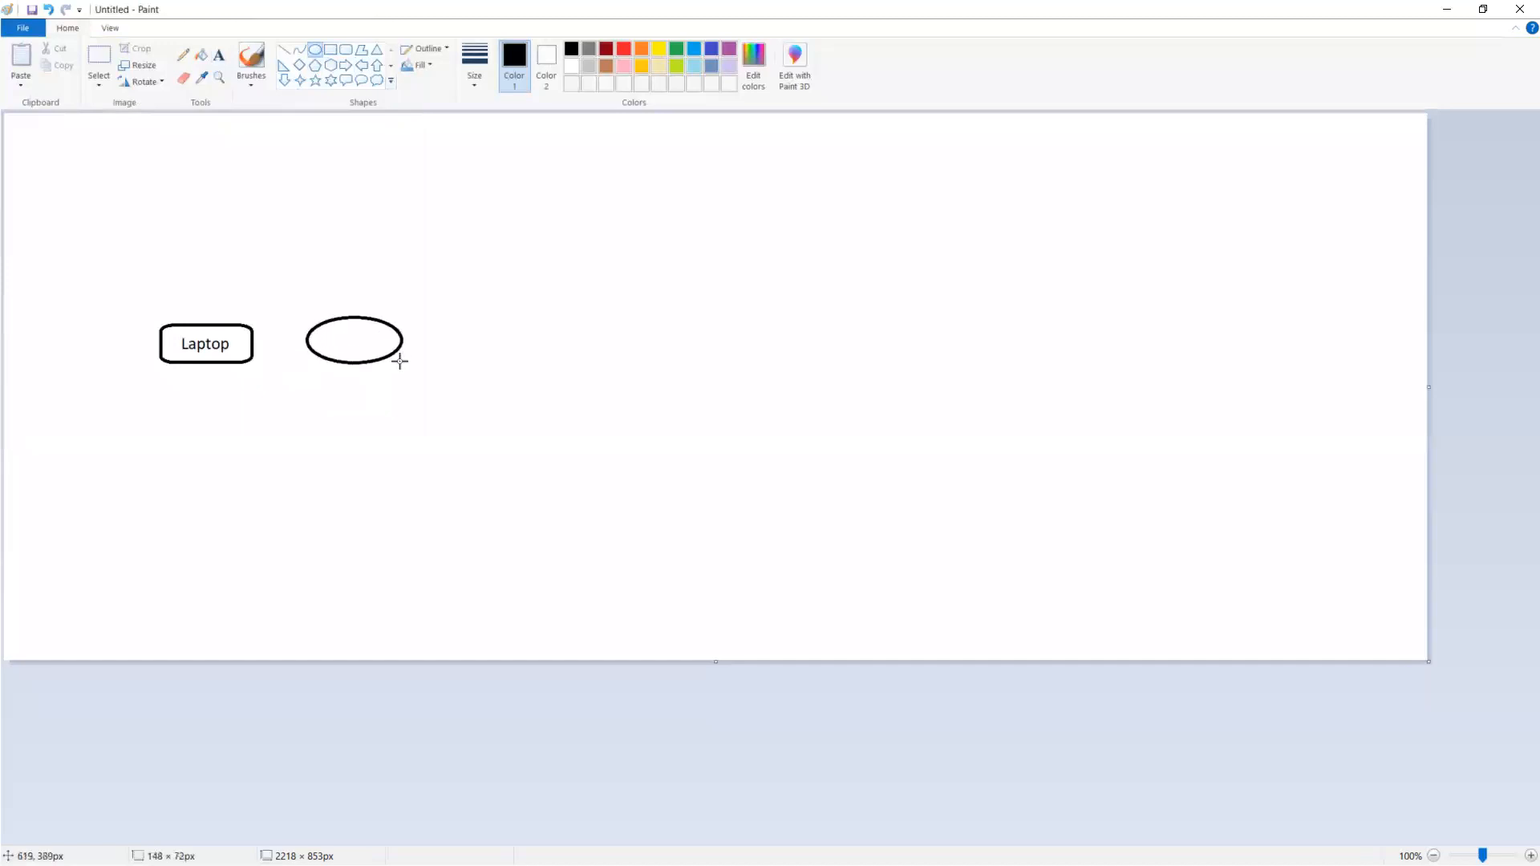
click(218, 55)
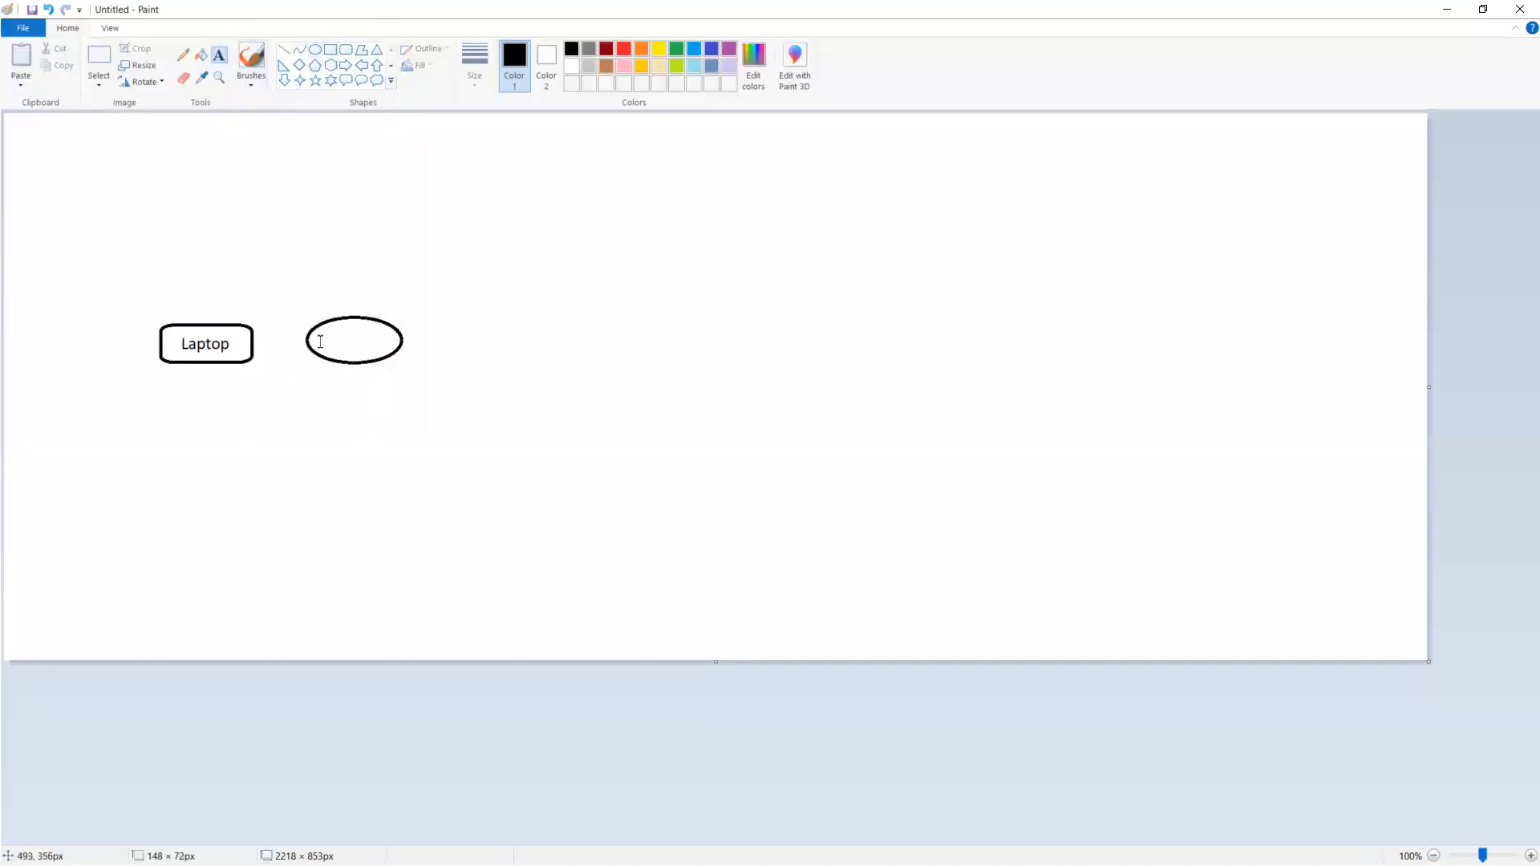
click(320, 341)
text(Man)
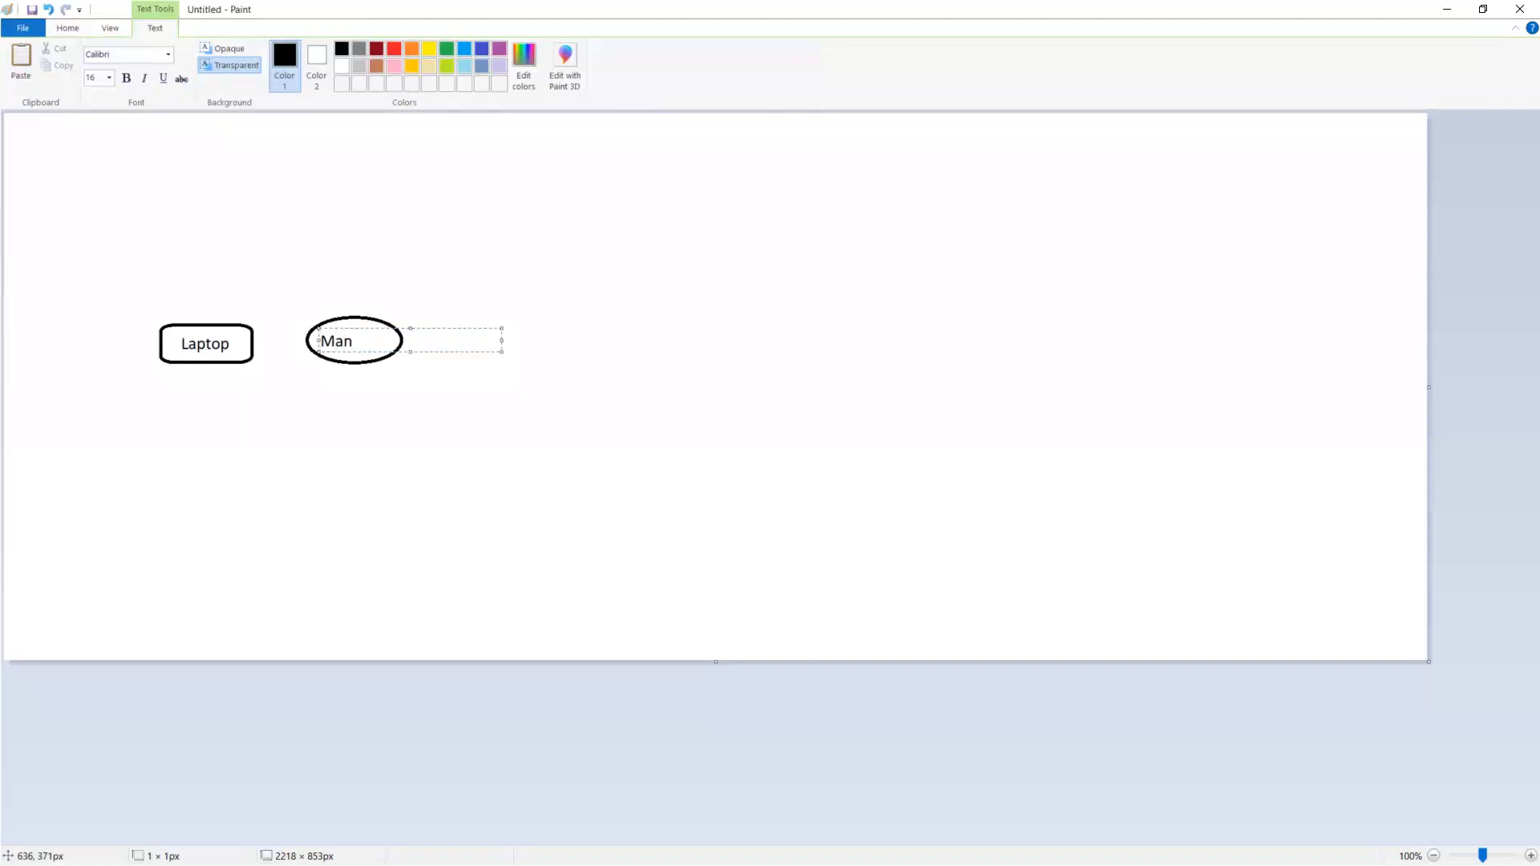
text(ufacturing)
Reduce the Manufacturing label's font size to 11 and commit the text
drag(433, 343, 272, 310)
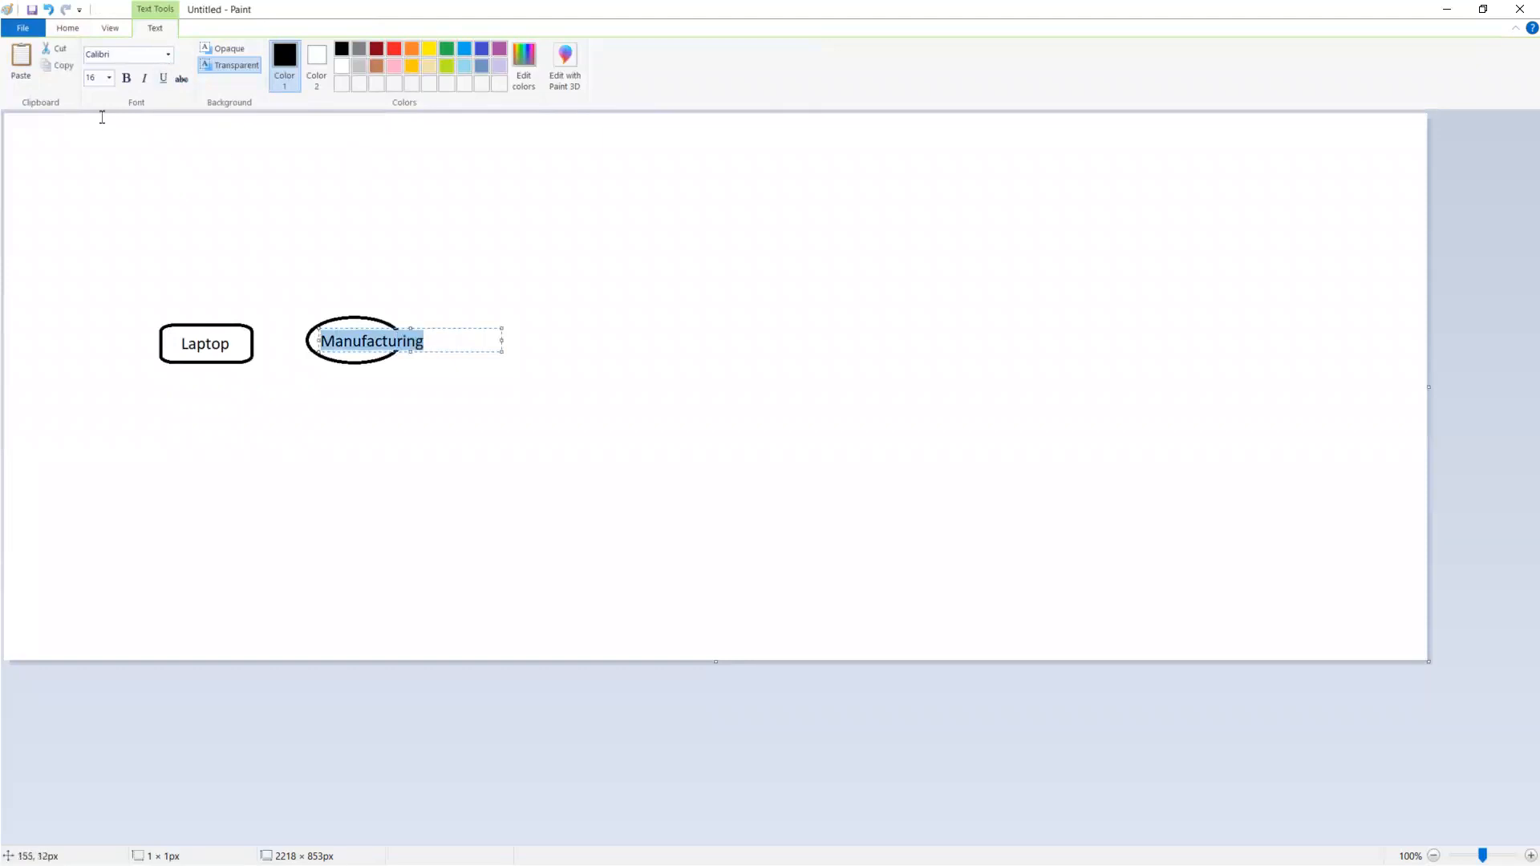
click(110, 78)
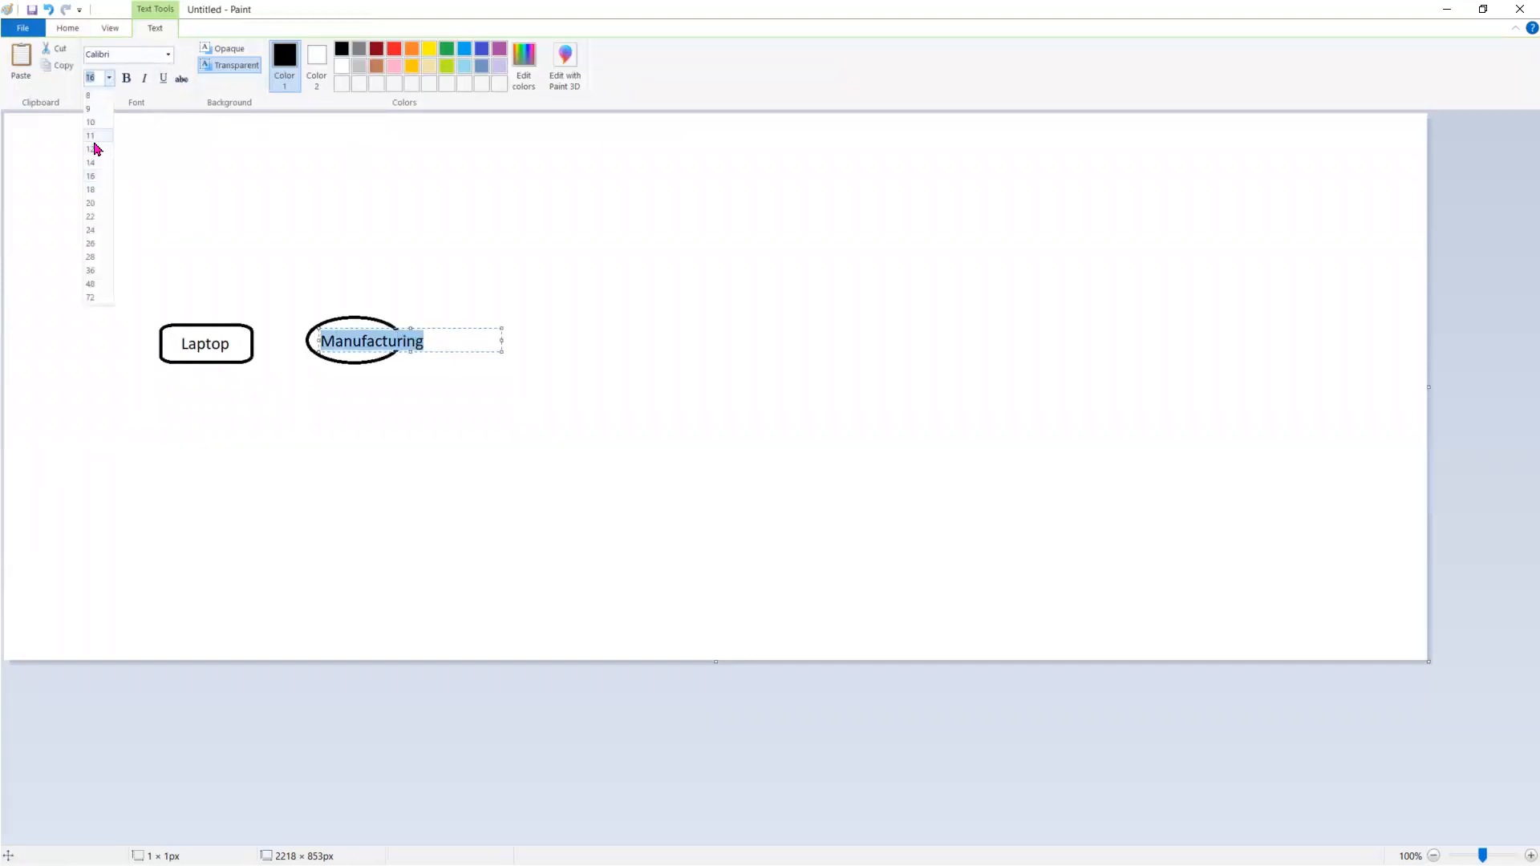
click(93, 137)
click(500, 284)
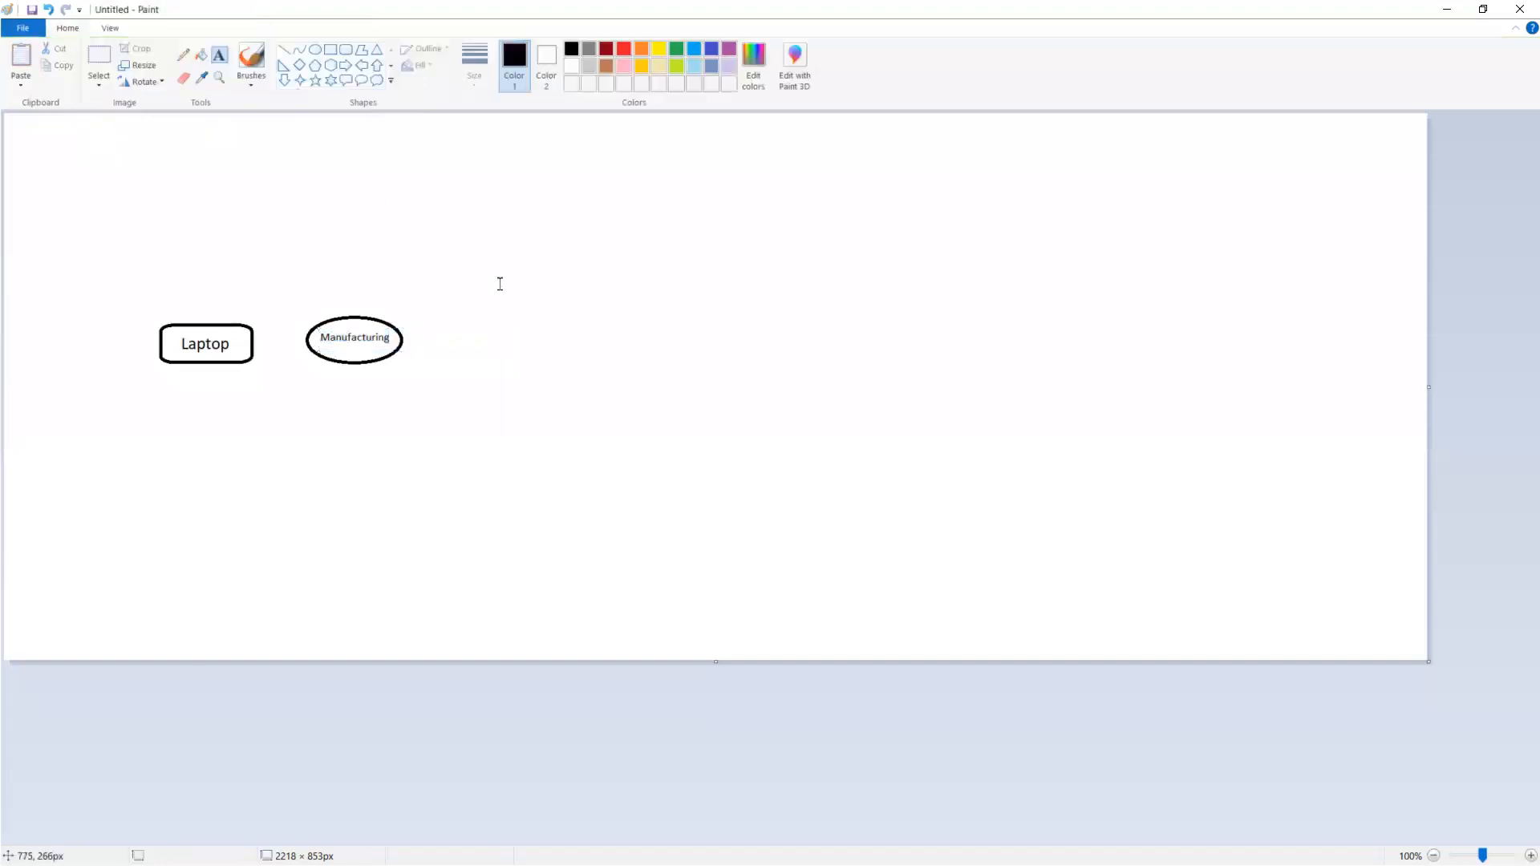
Draw a tall rounded rectangle about 116 × 446 px to the right of the Manufacturing ellipse, centred roughly level with it
click(346, 49)
mouse_move(499, 254)
mouse_down()
mouse_move(591, 450)
mouse_move(574, 540)
mouse_up()
drag(537, 397, 527, 349)
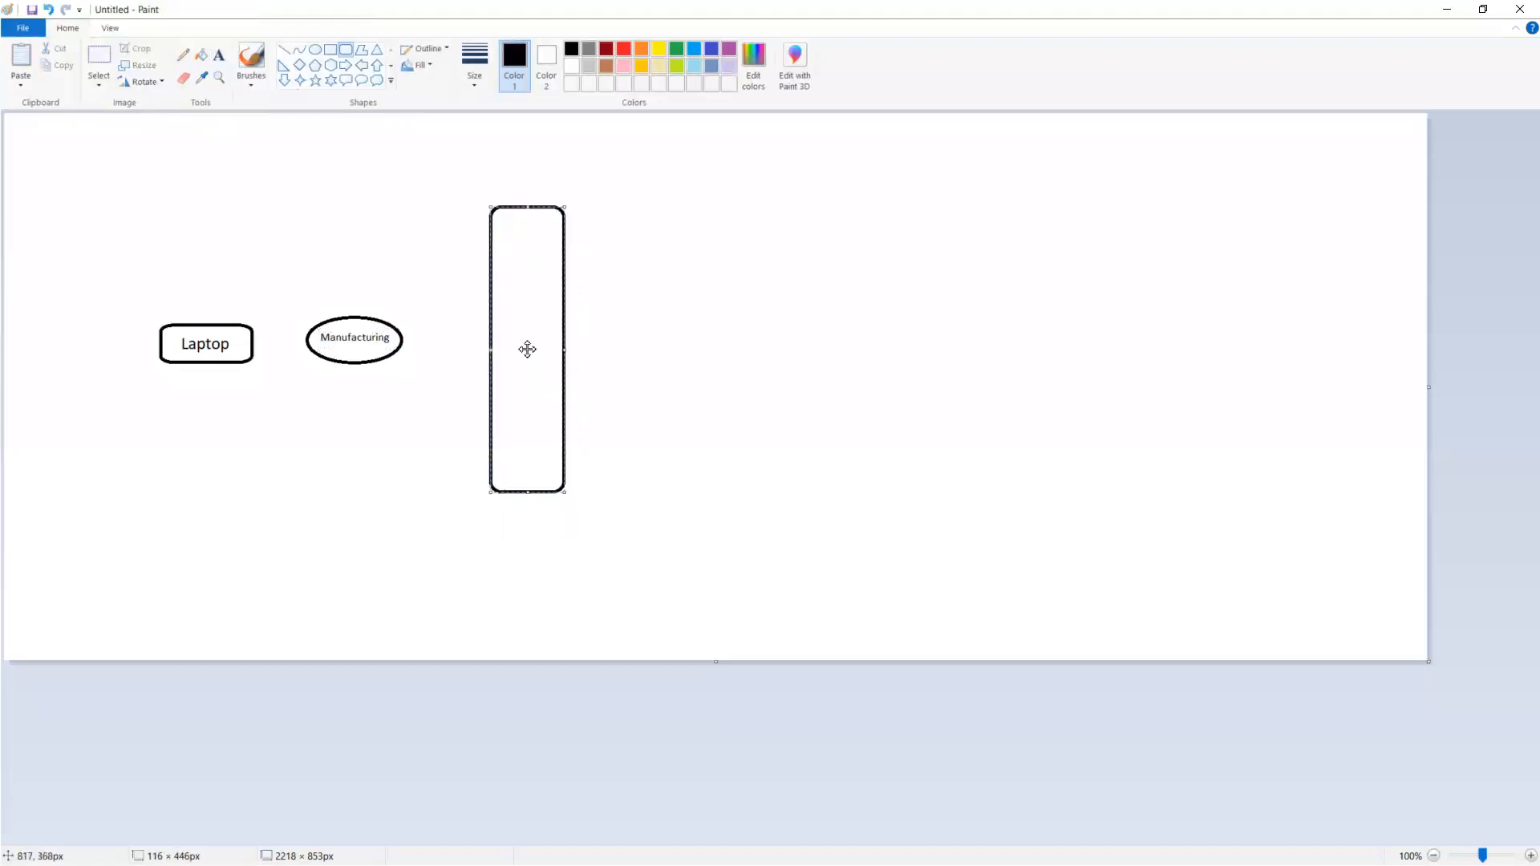
click(698, 377)
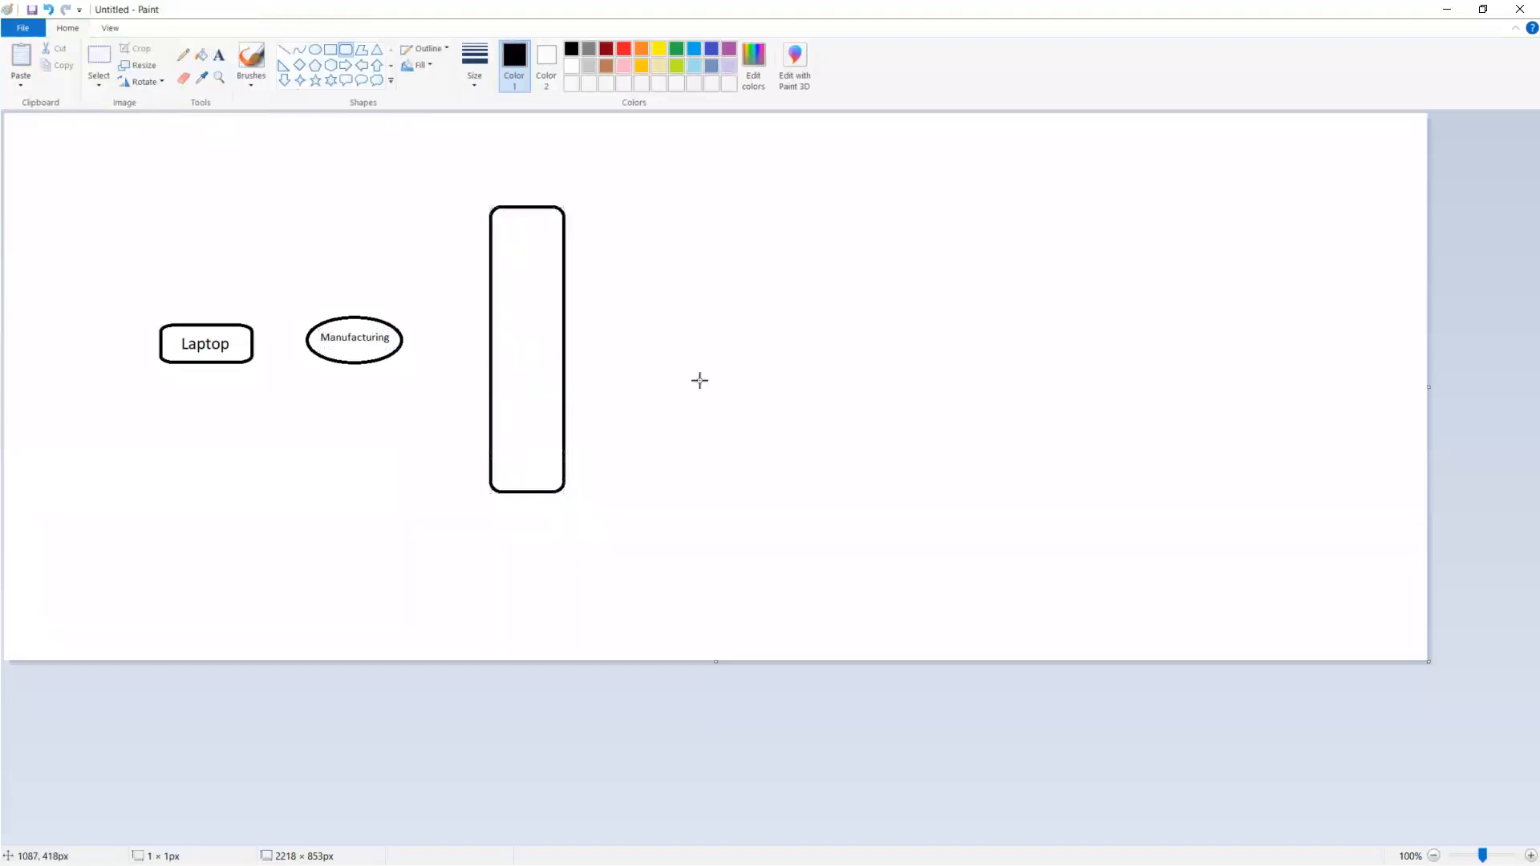
Draw a simple person at the top of the tall box, with a small ellipse as head and a rectangle as body
click(315, 50)
drag(528, 223, 505, 251)
click(637, 291)
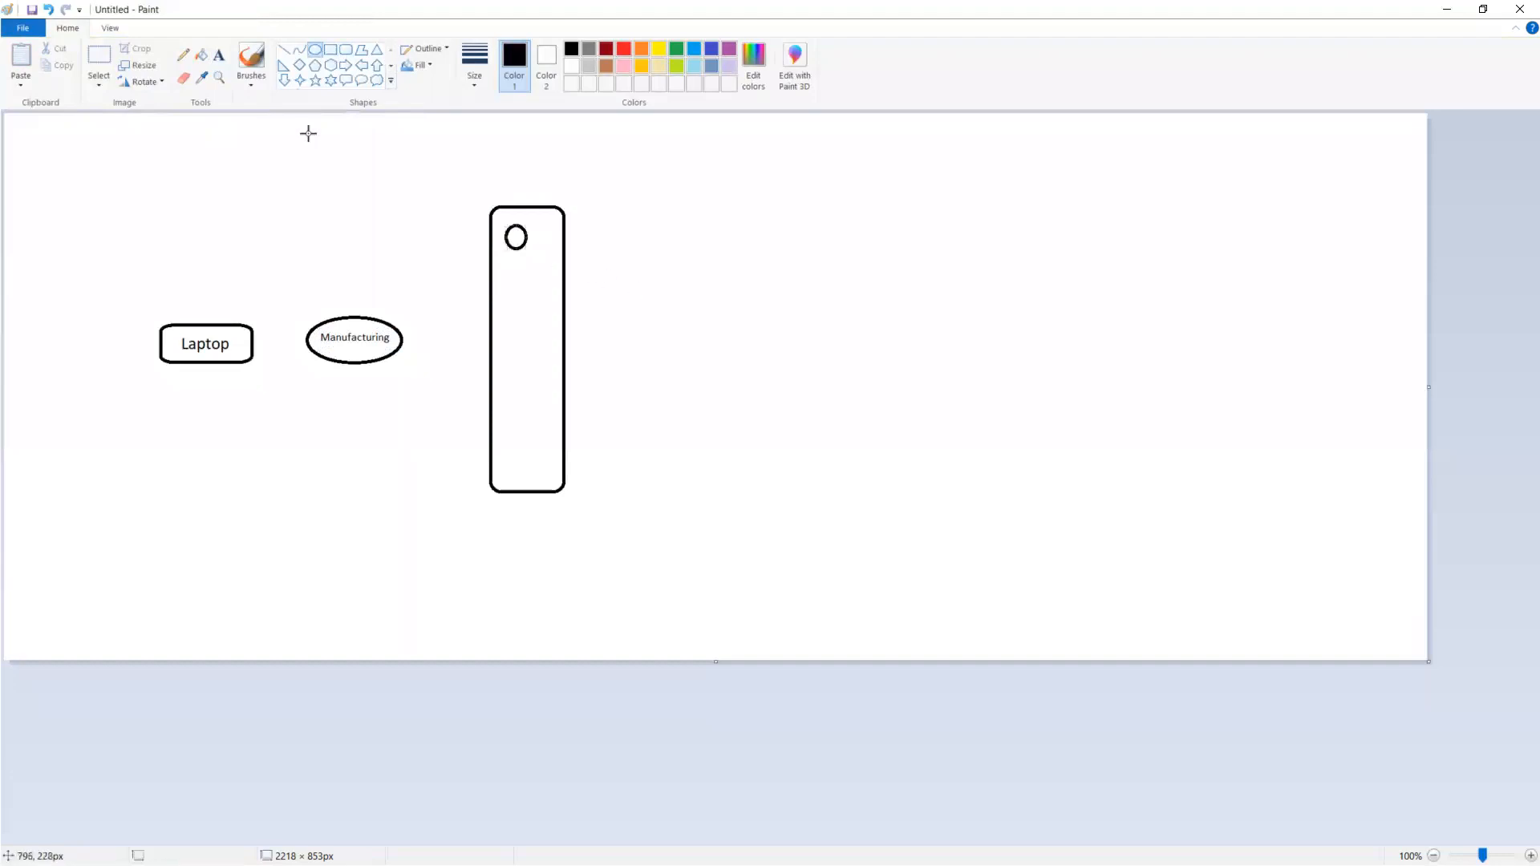
click(288, 53)
click(330, 49)
drag(492, 250, 538, 291)
click(607, 303)
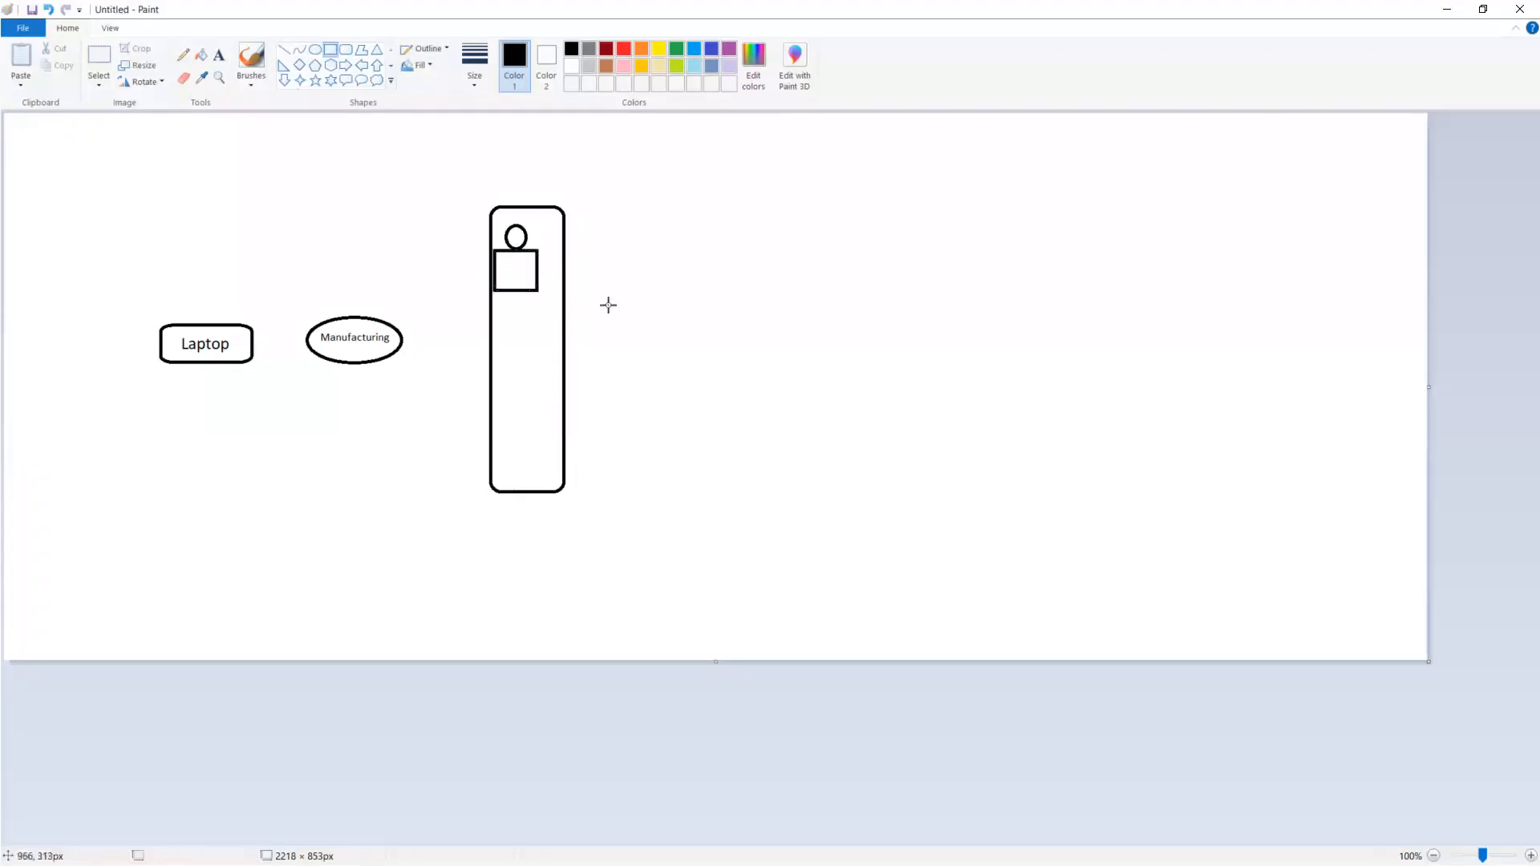
Copy the person figure and place two duplicates below it inside the tall box
click(98, 64)
drag(491, 218, 554, 305)
key(ctrl+c)
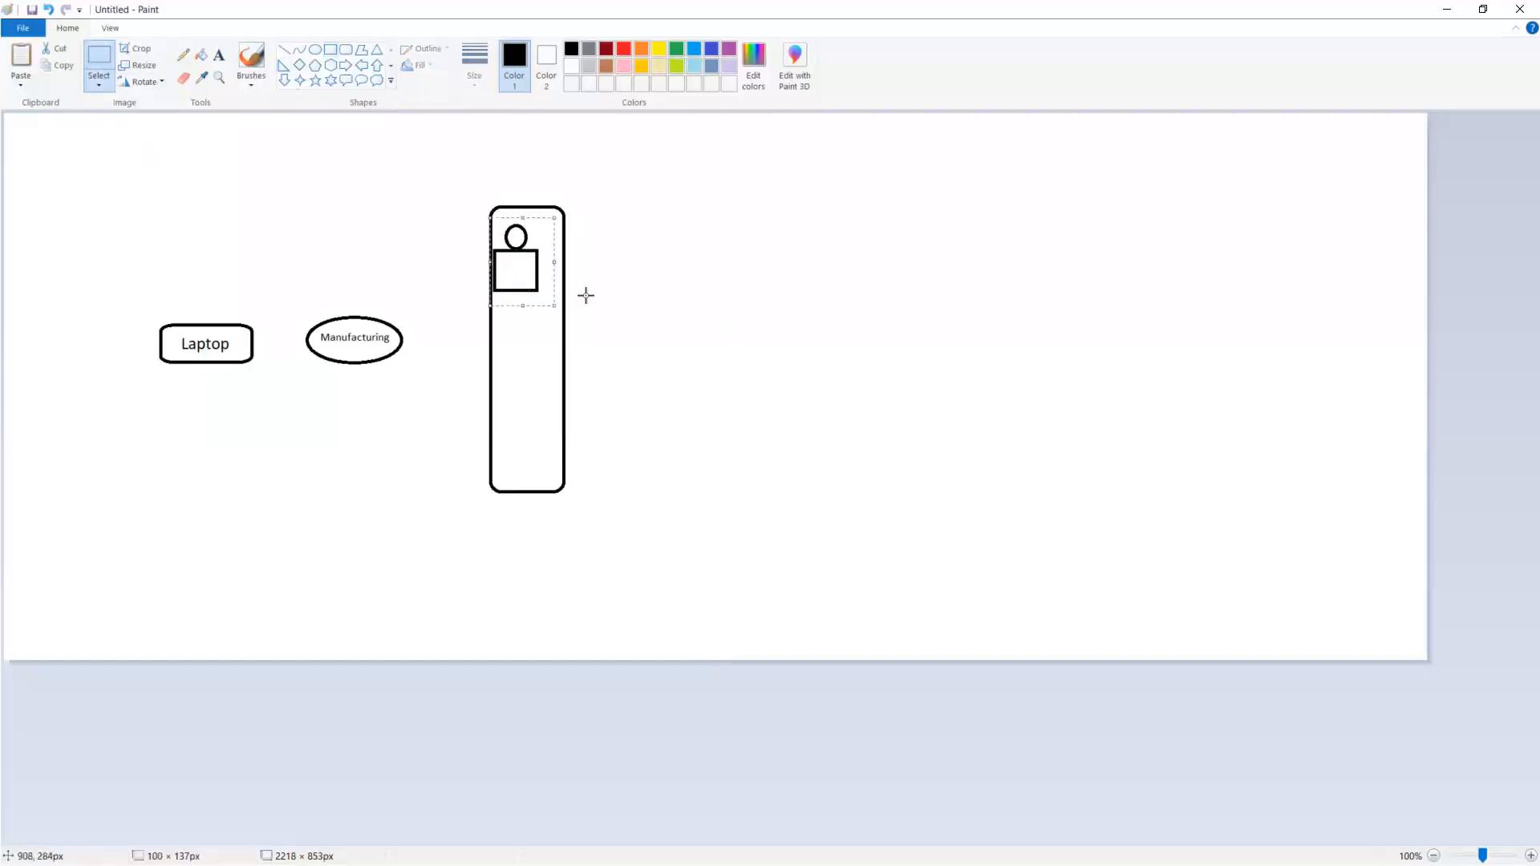
key(ctrl+v)
drag(33, 174, 519, 340)
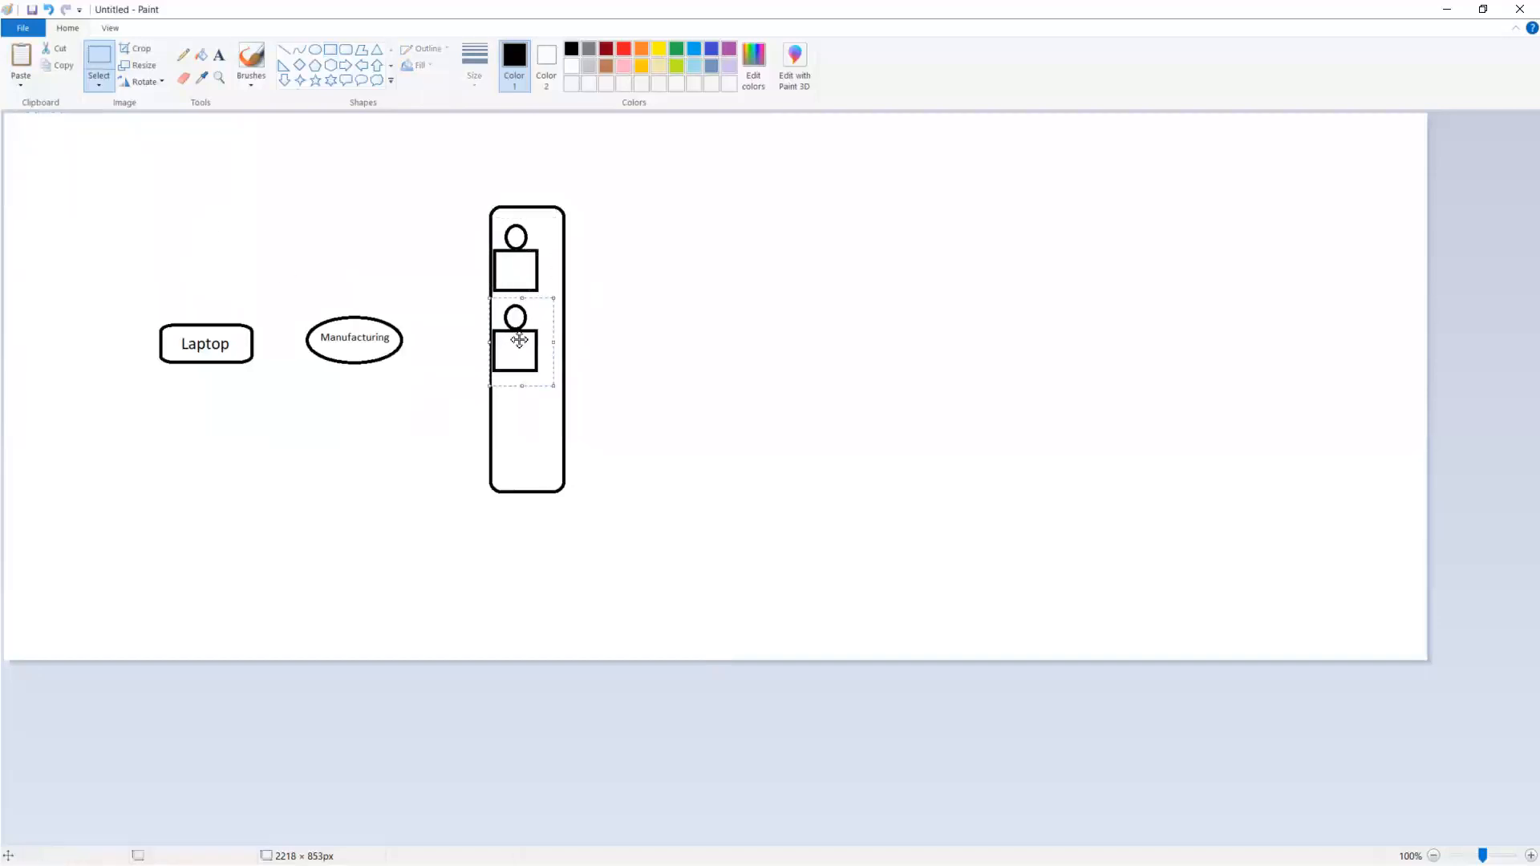
key(ctrl+v)
drag(32, 156, 517, 437)
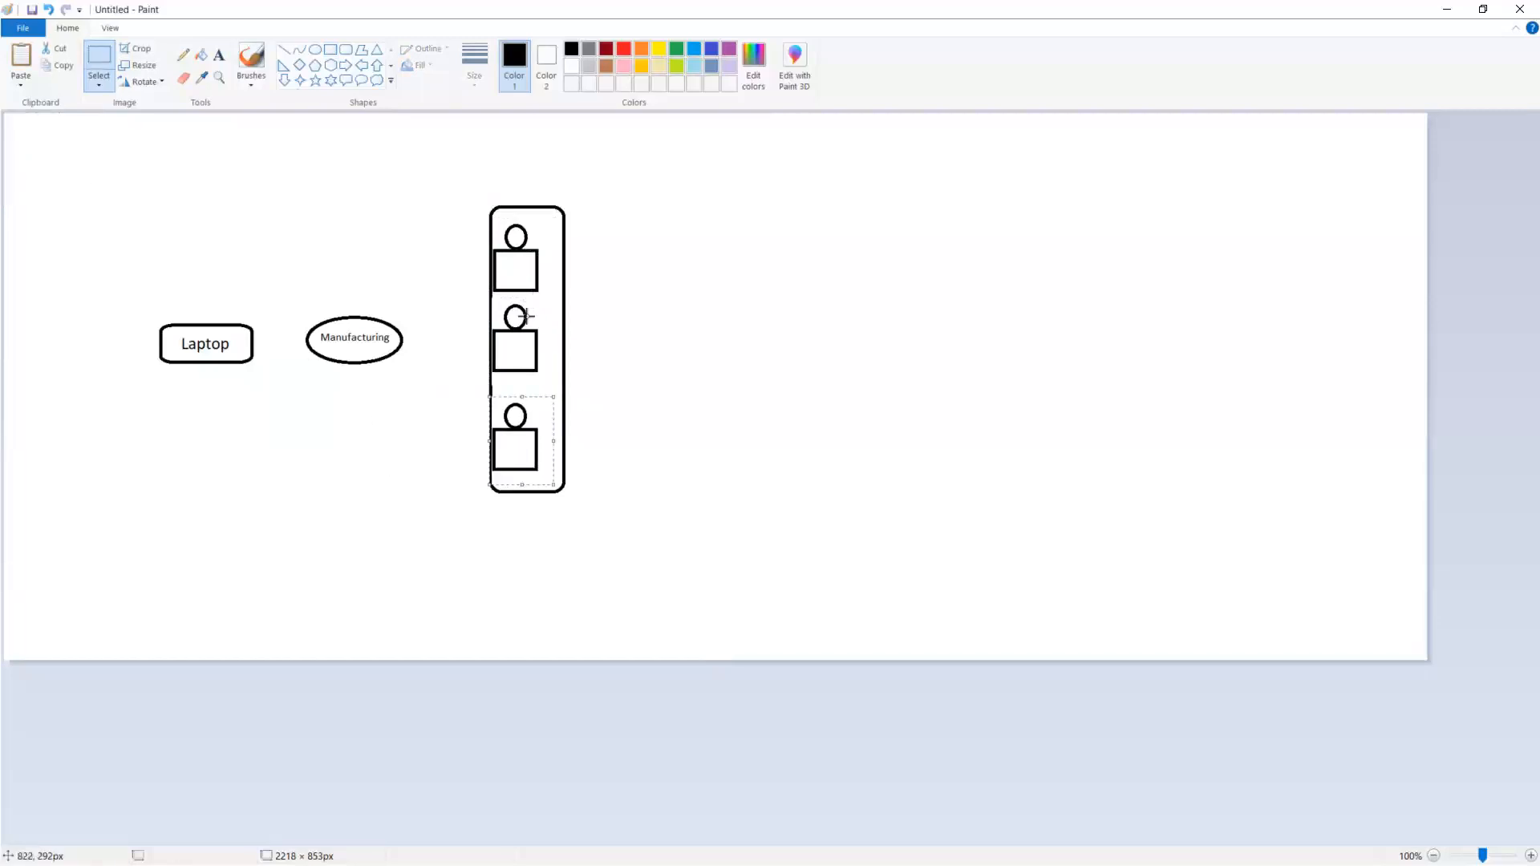
click(666, 348)
Draw red right-pointing block arrows from the Laptop box to the Manufacturing ellipse and from the ellipse to the tall box
click(344, 65)
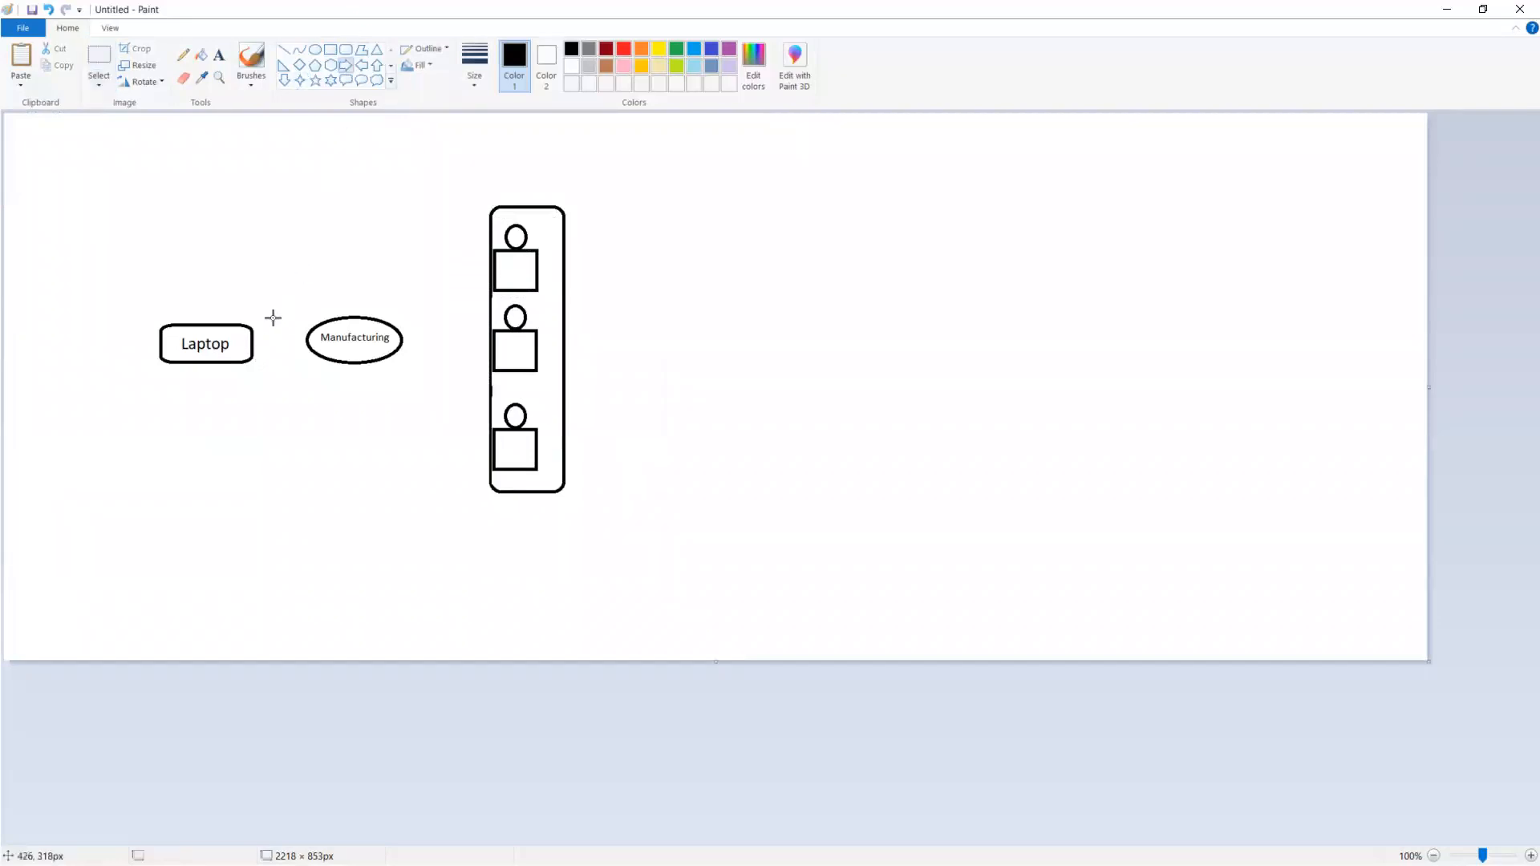
drag(251, 335, 310, 354)
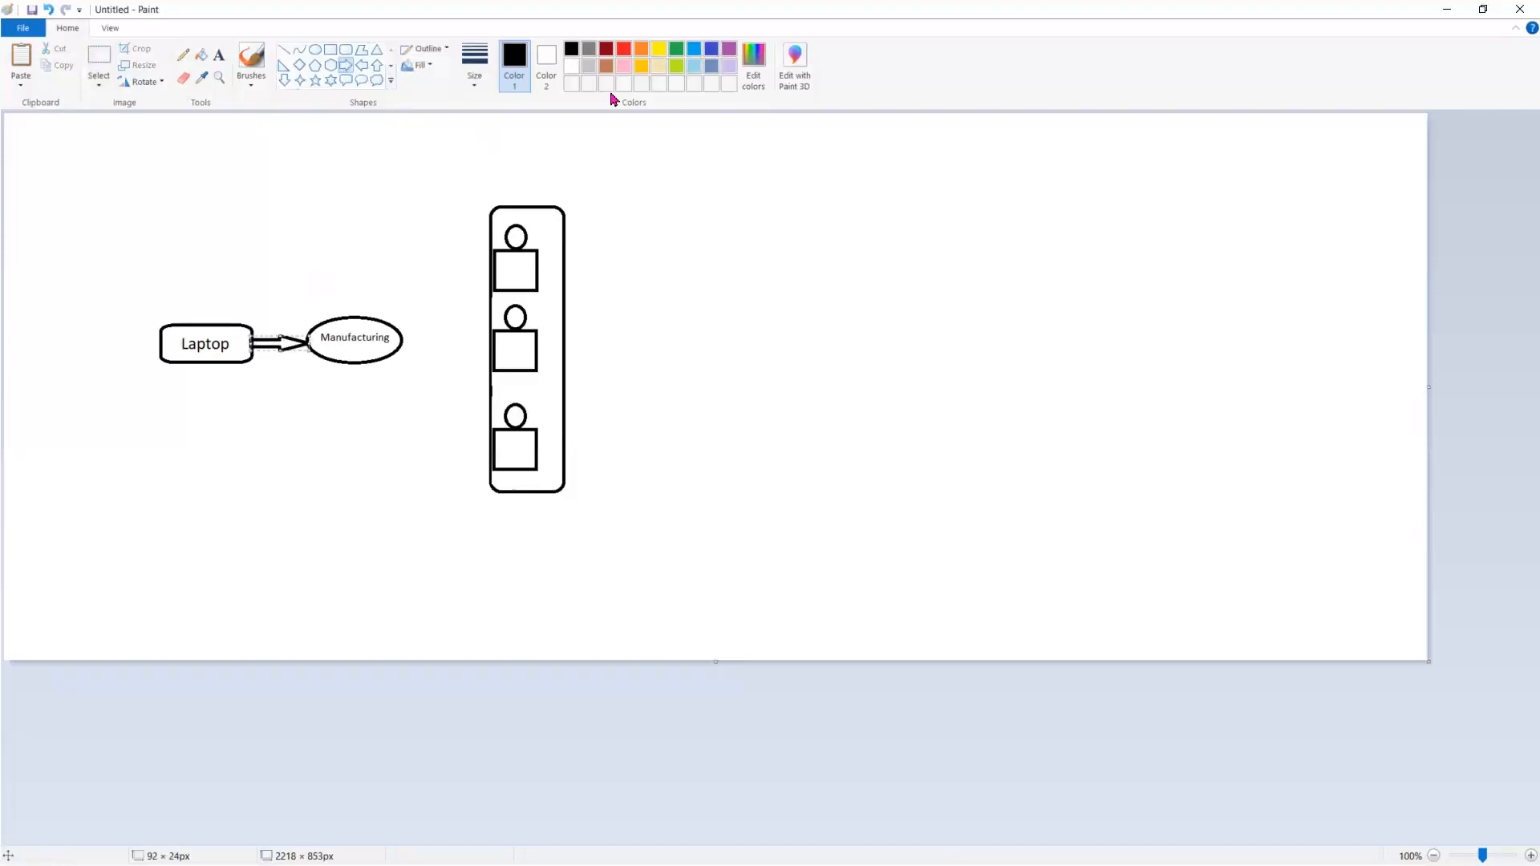
click(630, 53)
click(371, 440)
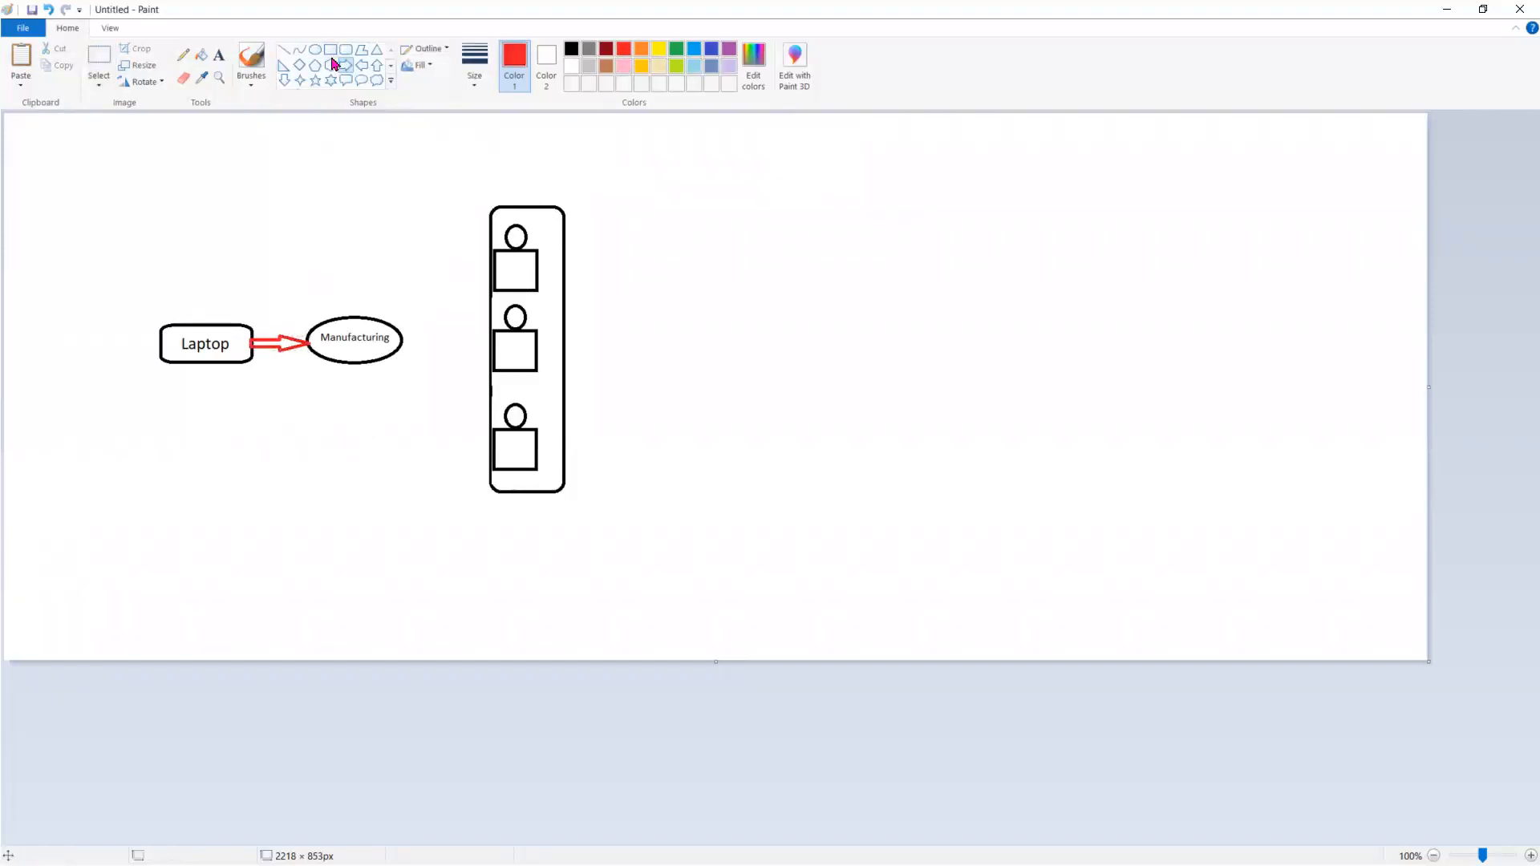
drag(403, 333, 442, 336)
click(426, 382)
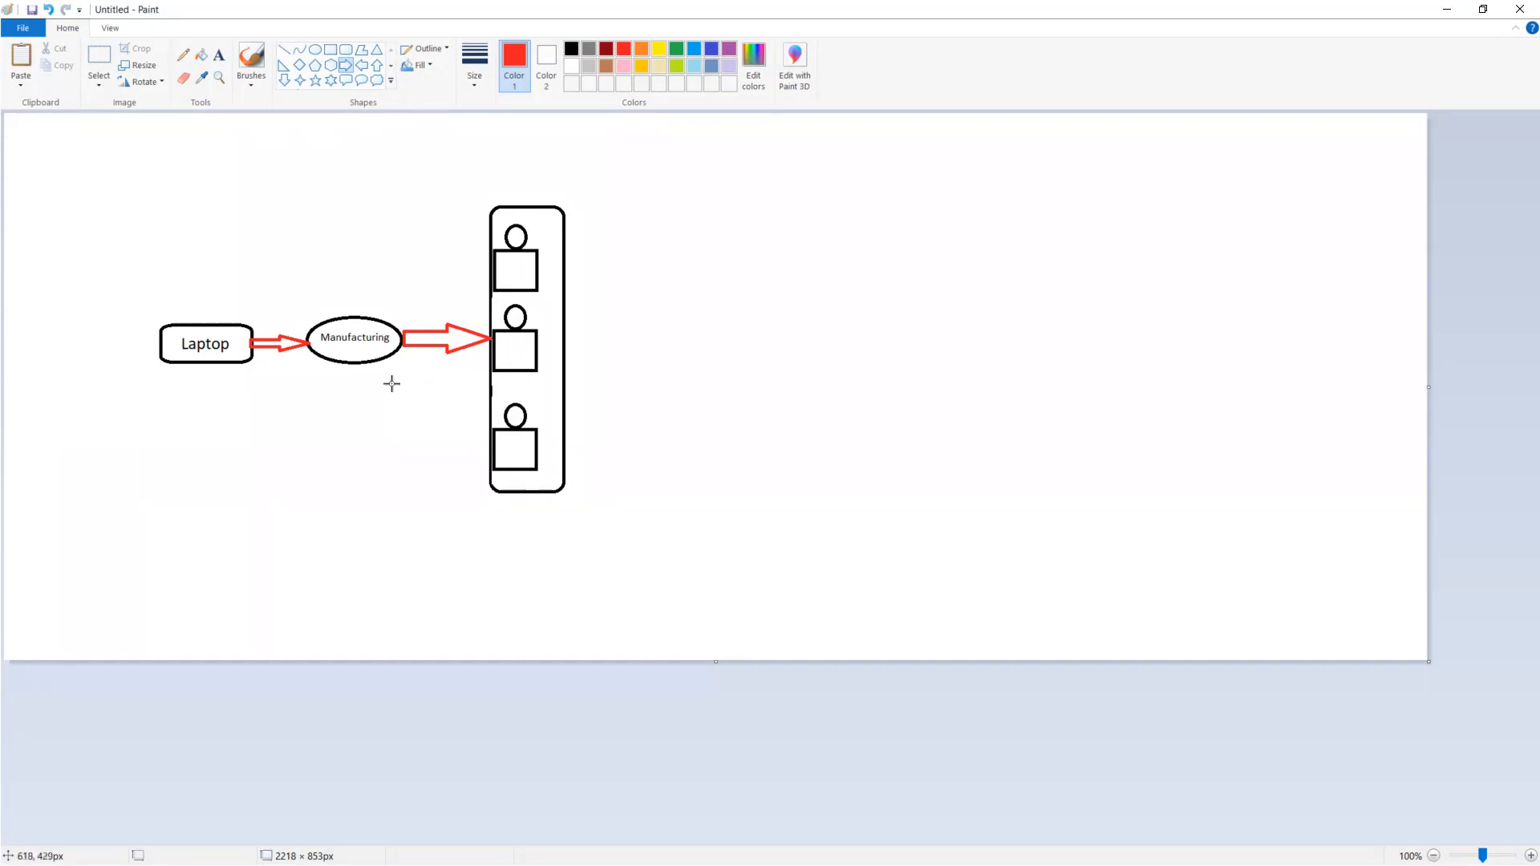
Add the red captions "Salesforce" above the Laptop box and "Support" above the Manufacturing ellipse
click(219, 56)
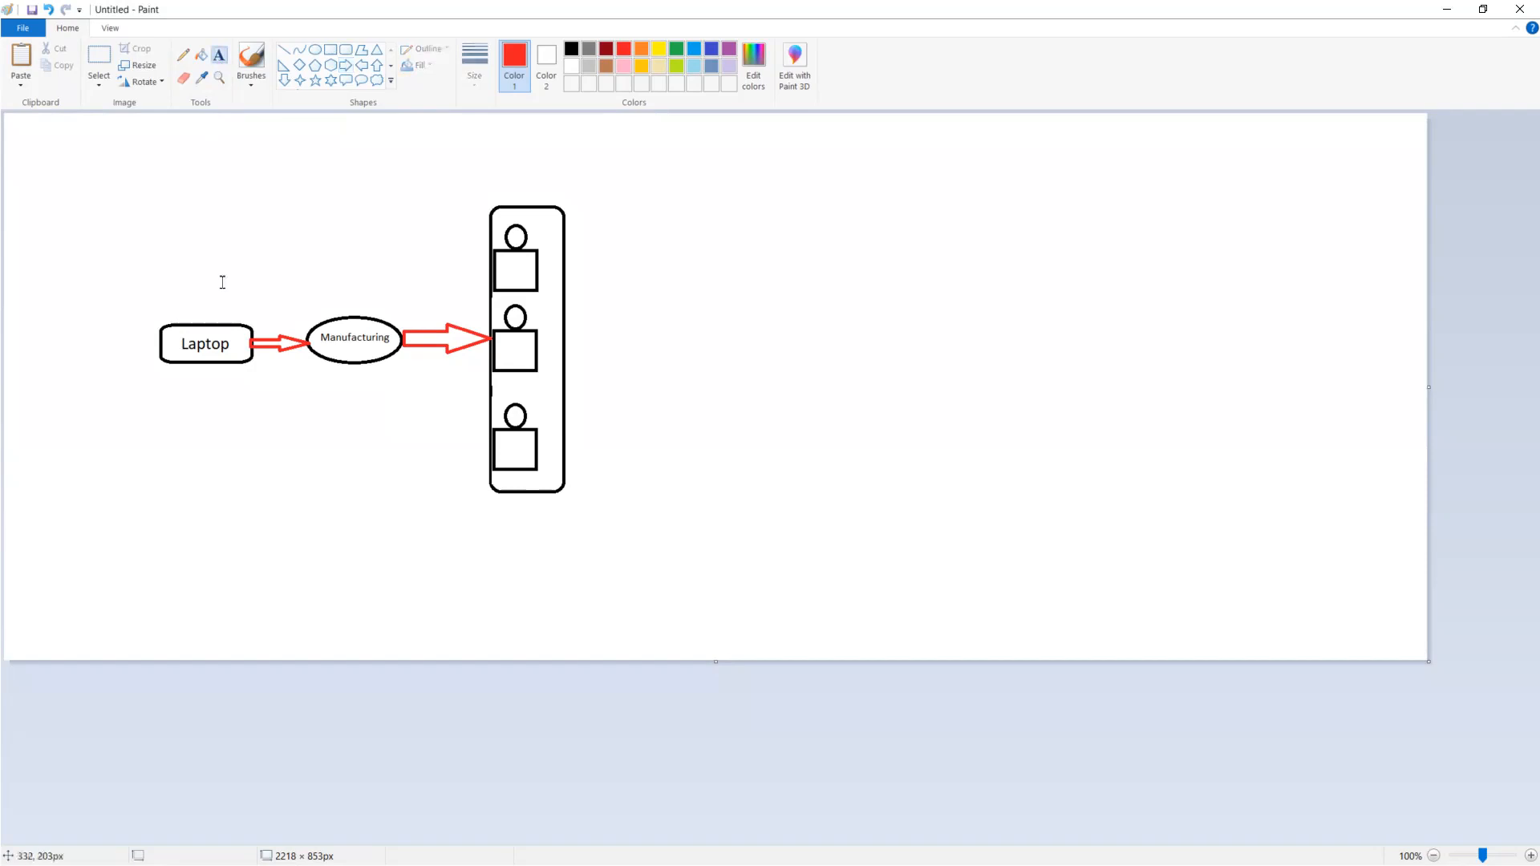
click(231, 334)
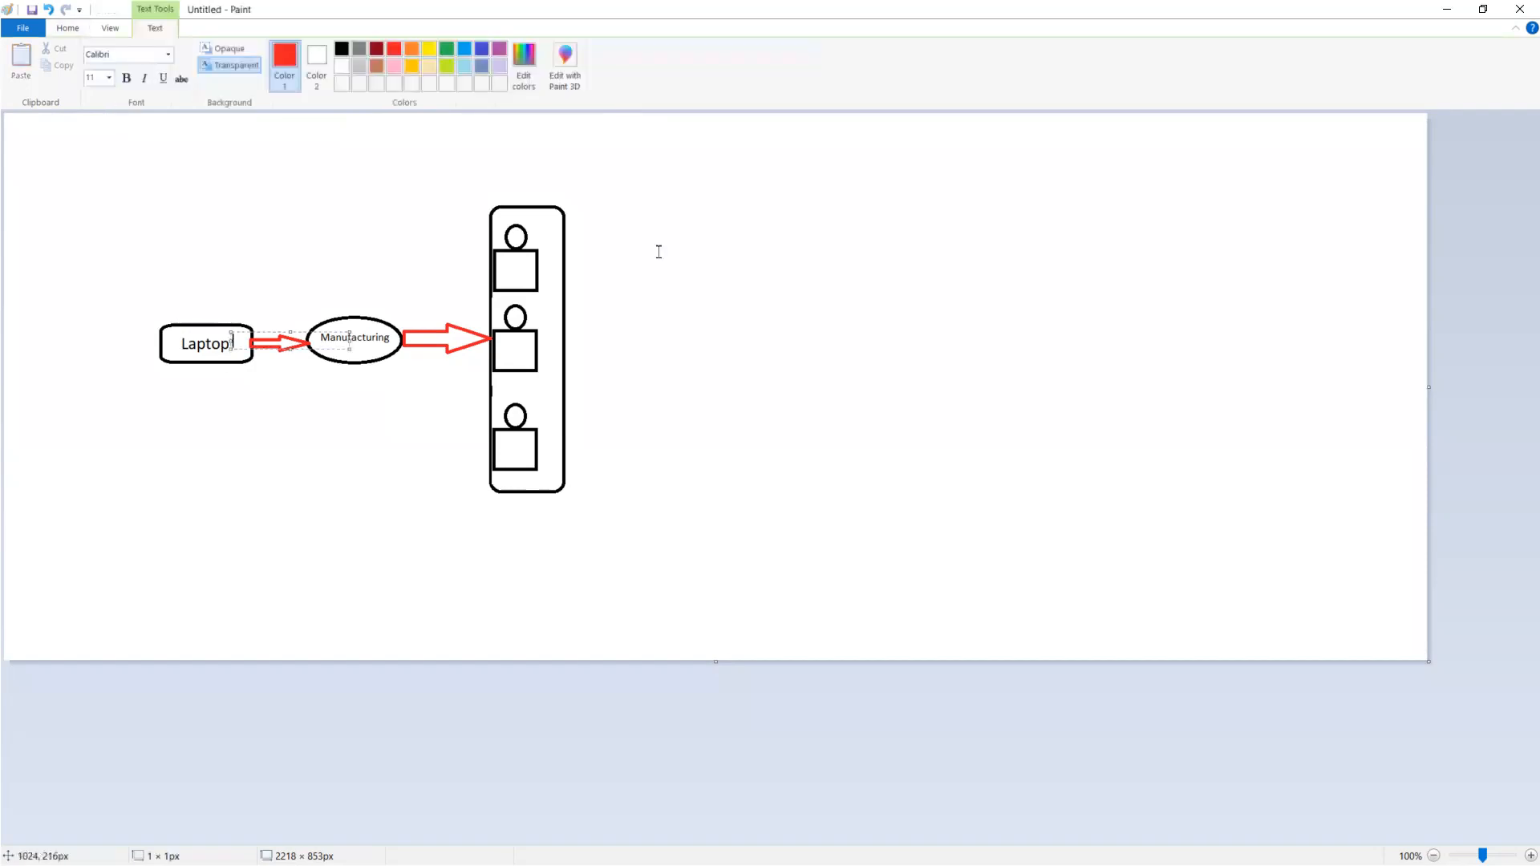
click(176, 306)
click(176, 307)
text(Salesforce)
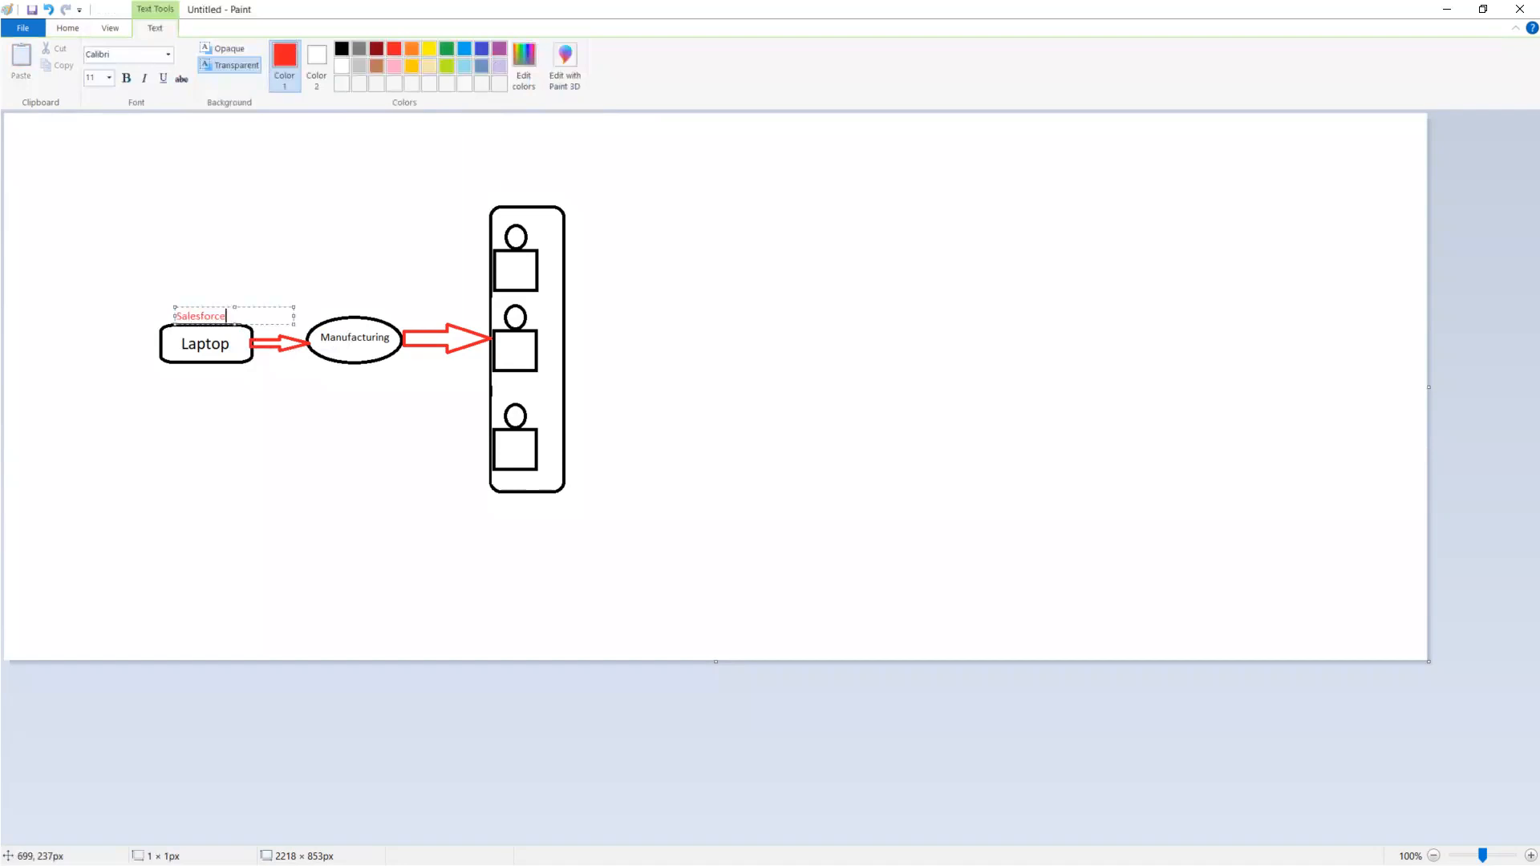
click(328, 303)
click(328, 303)
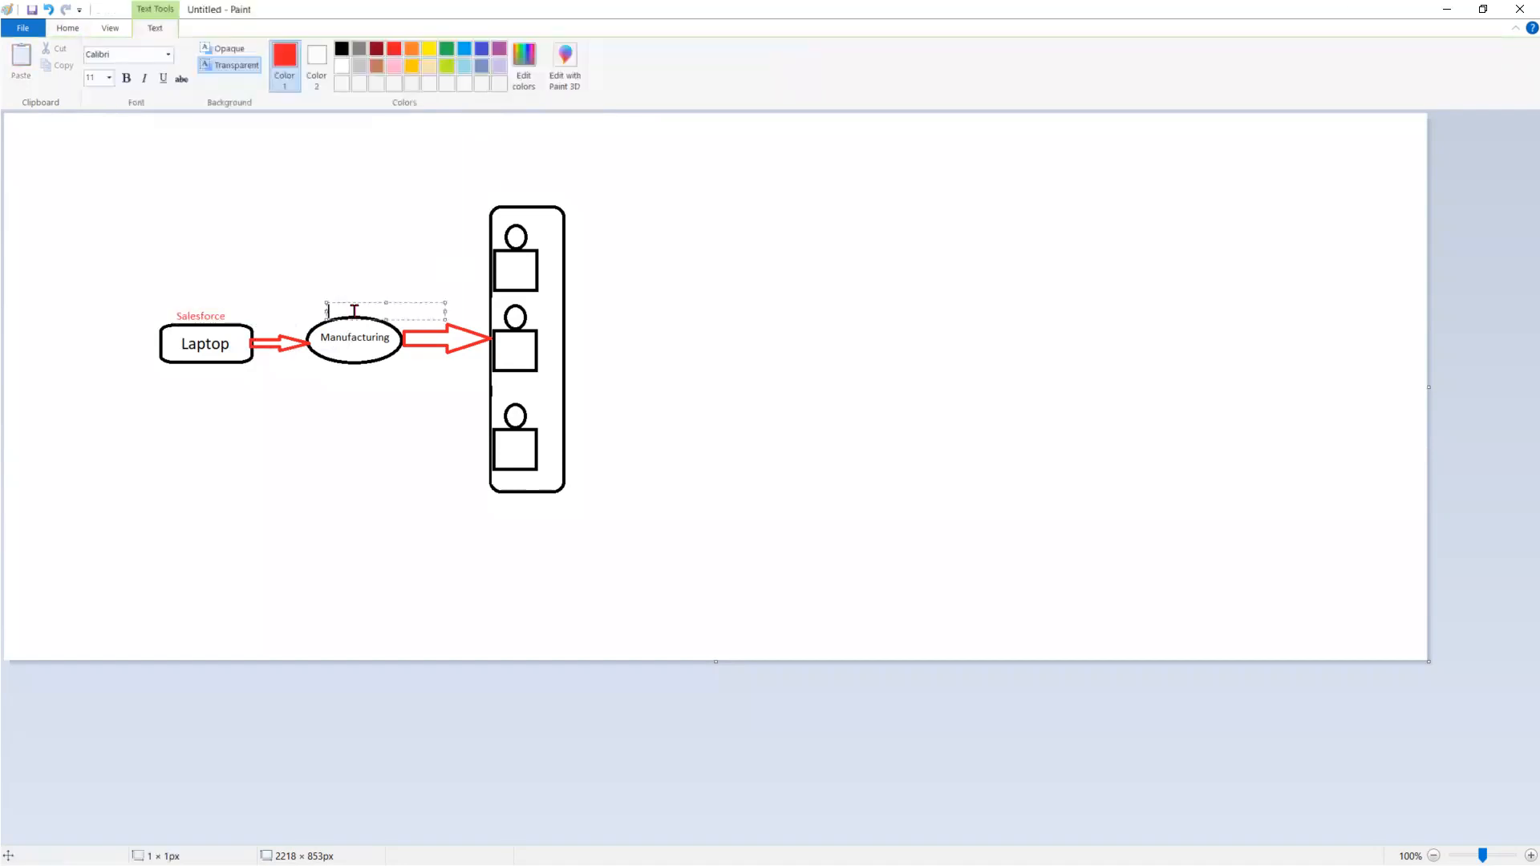
text(Support)
click(669, 273)
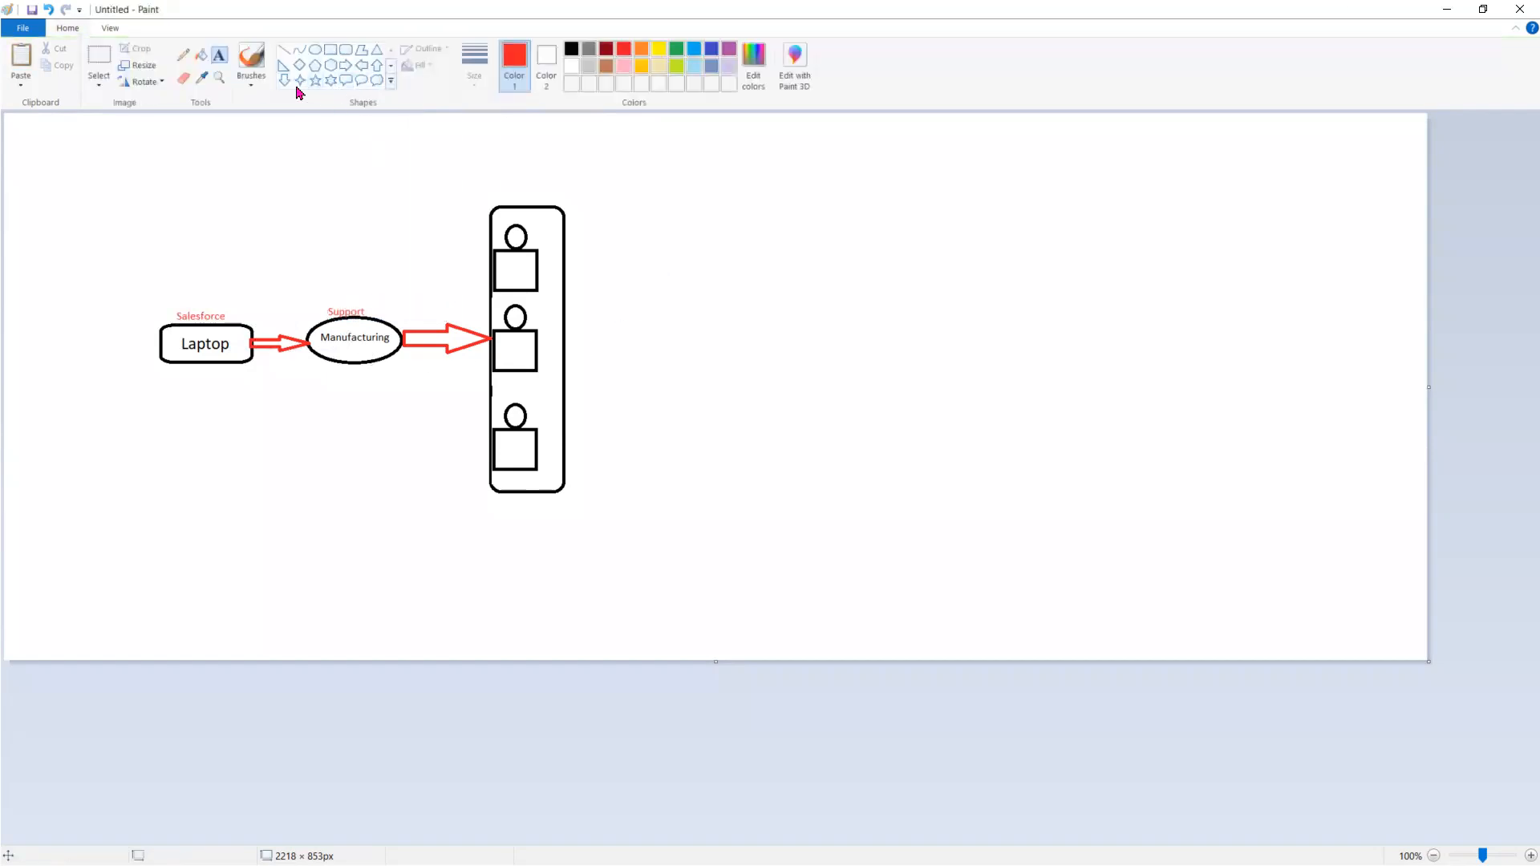
Draw a house-like up arrow about 507 × 327 px with a black outline to the right of the tall box
click(377, 66)
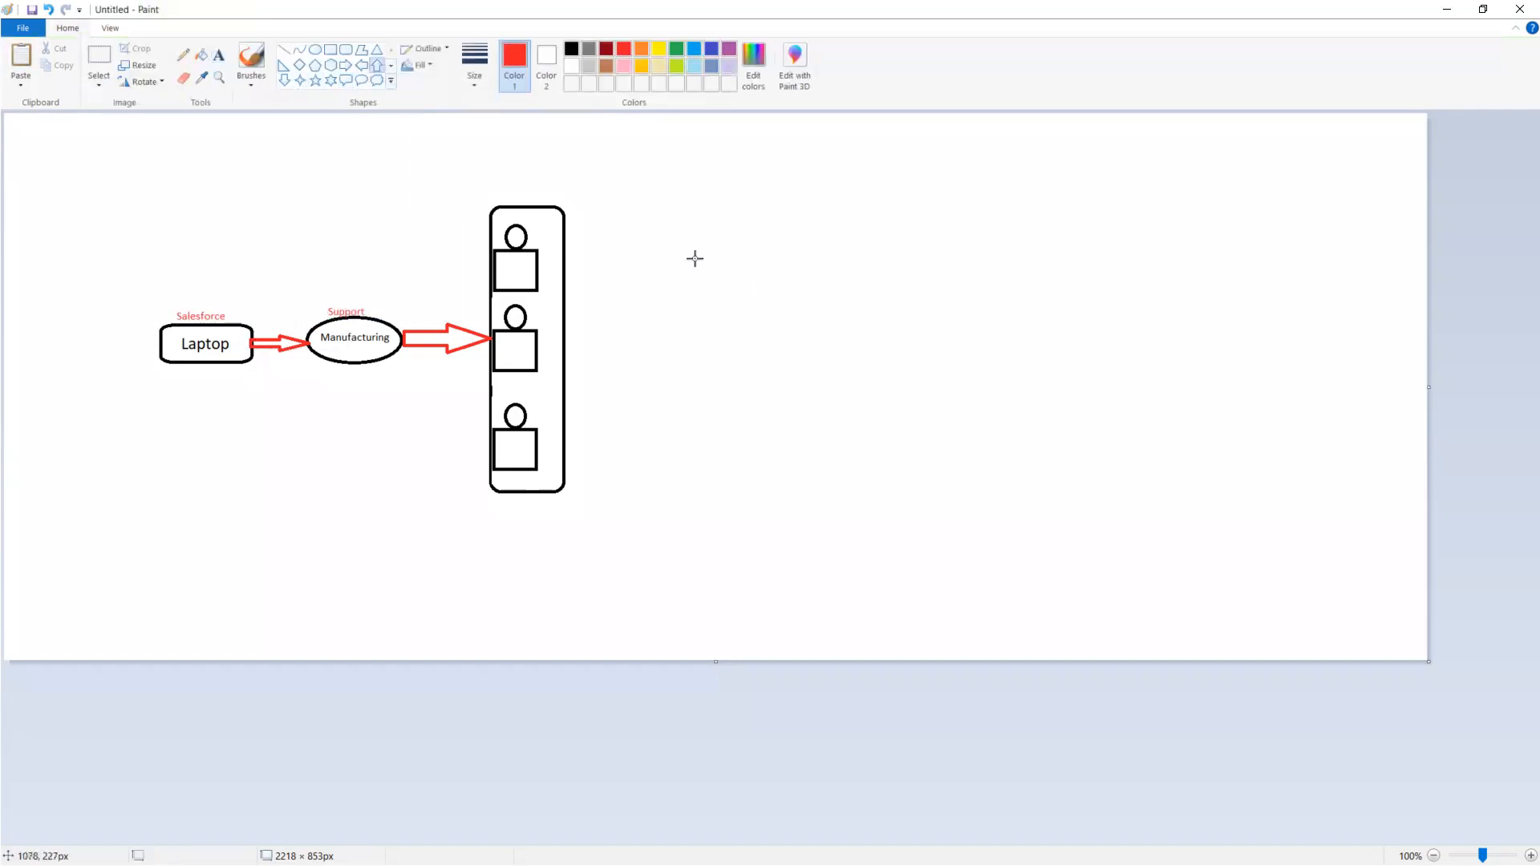
drag(695, 258, 1018, 468)
drag(873, 393, 866, 383)
click(572, 50)
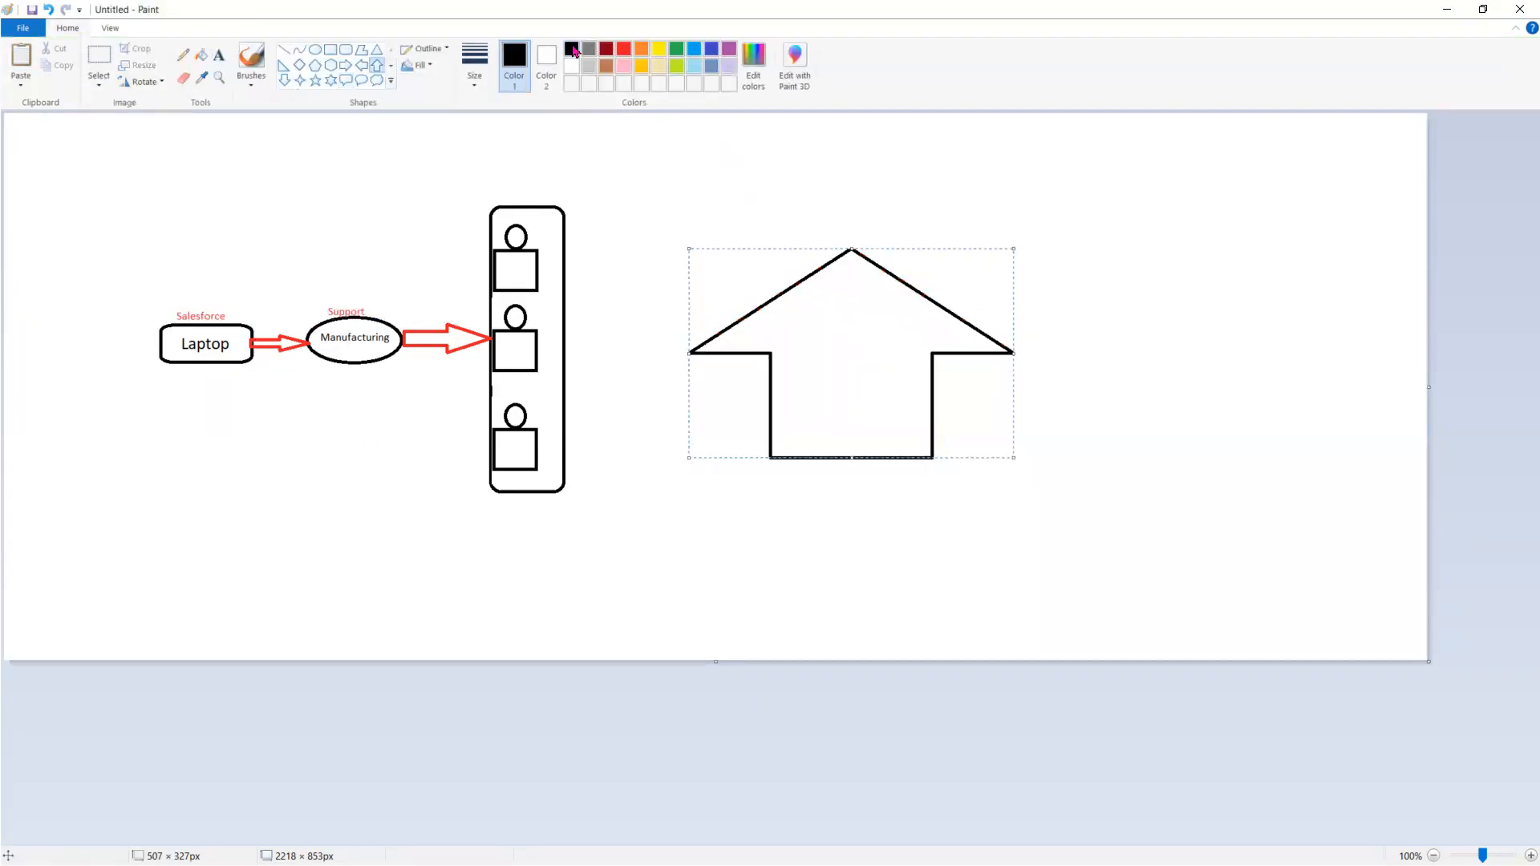
drag(808, 326, 785, 319)
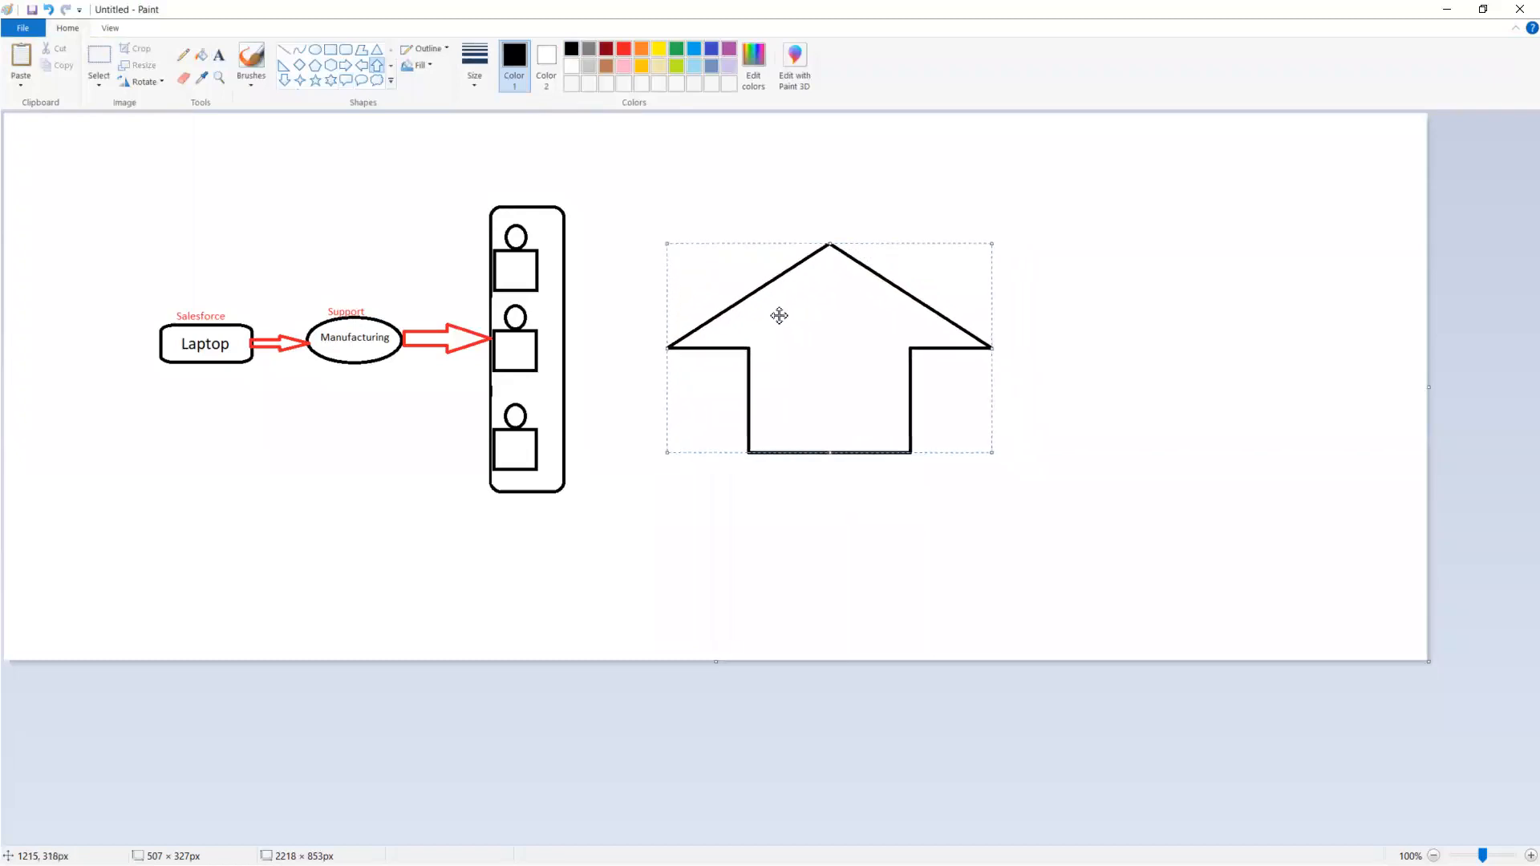
click(613, 166)
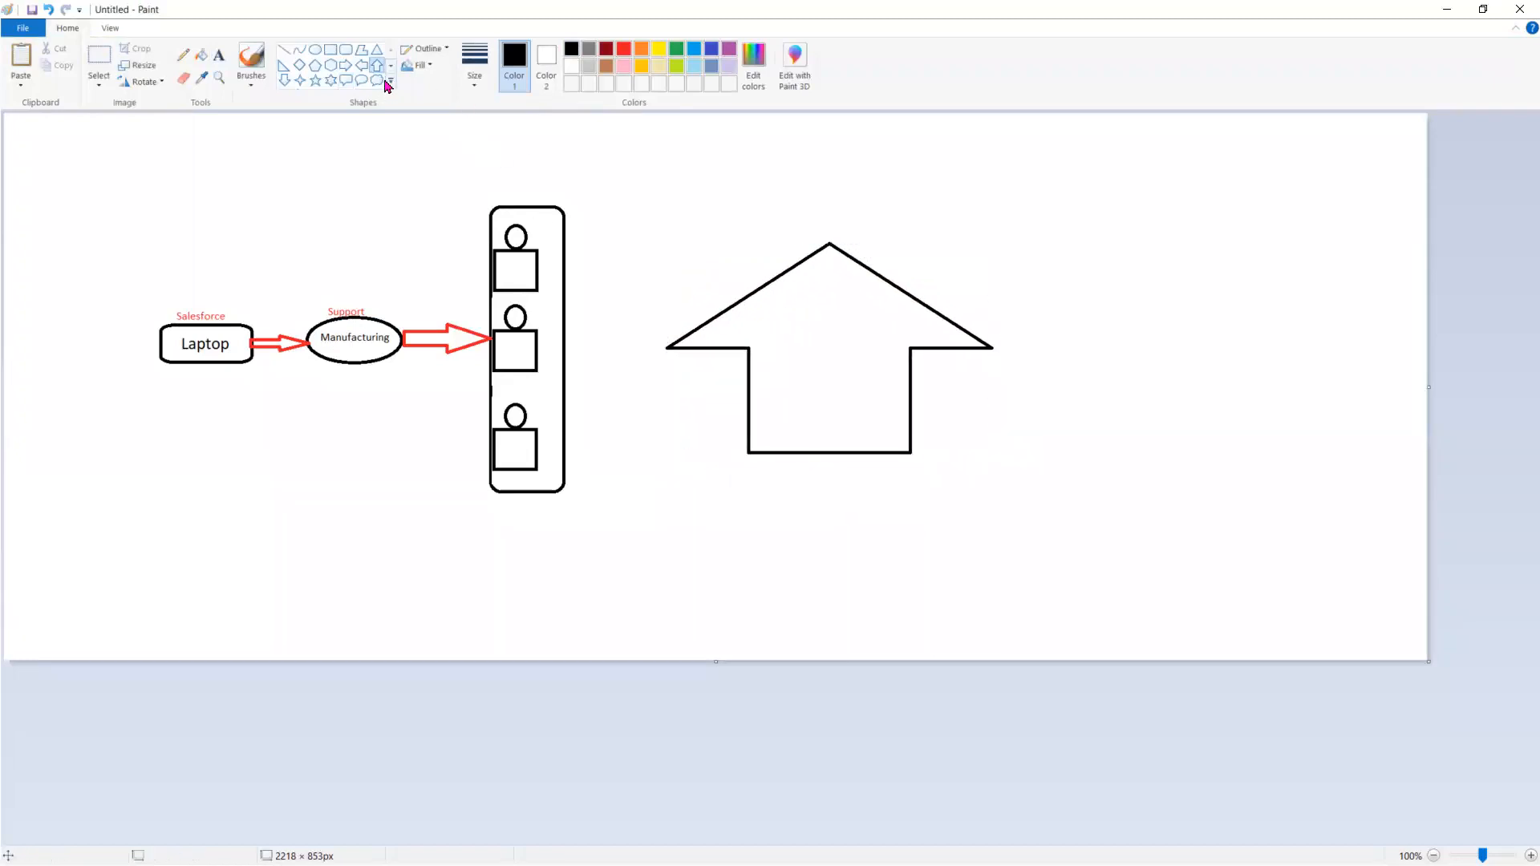
Add a support phone number in red above the house shape and the red text "Customer care" inside its roof
click(219, 55)
click(623, 49)
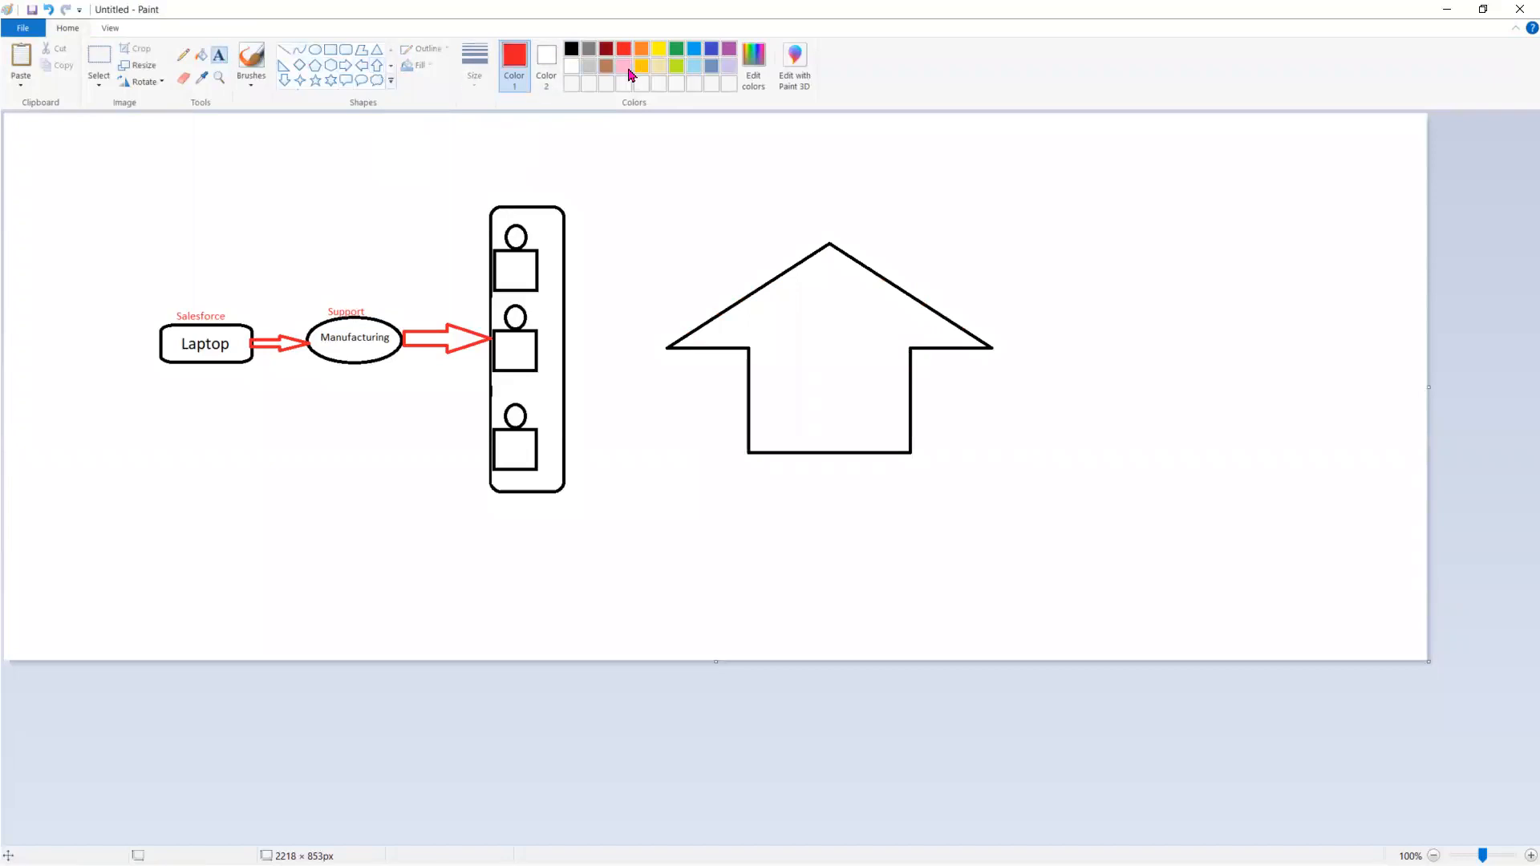
click(750, 214)
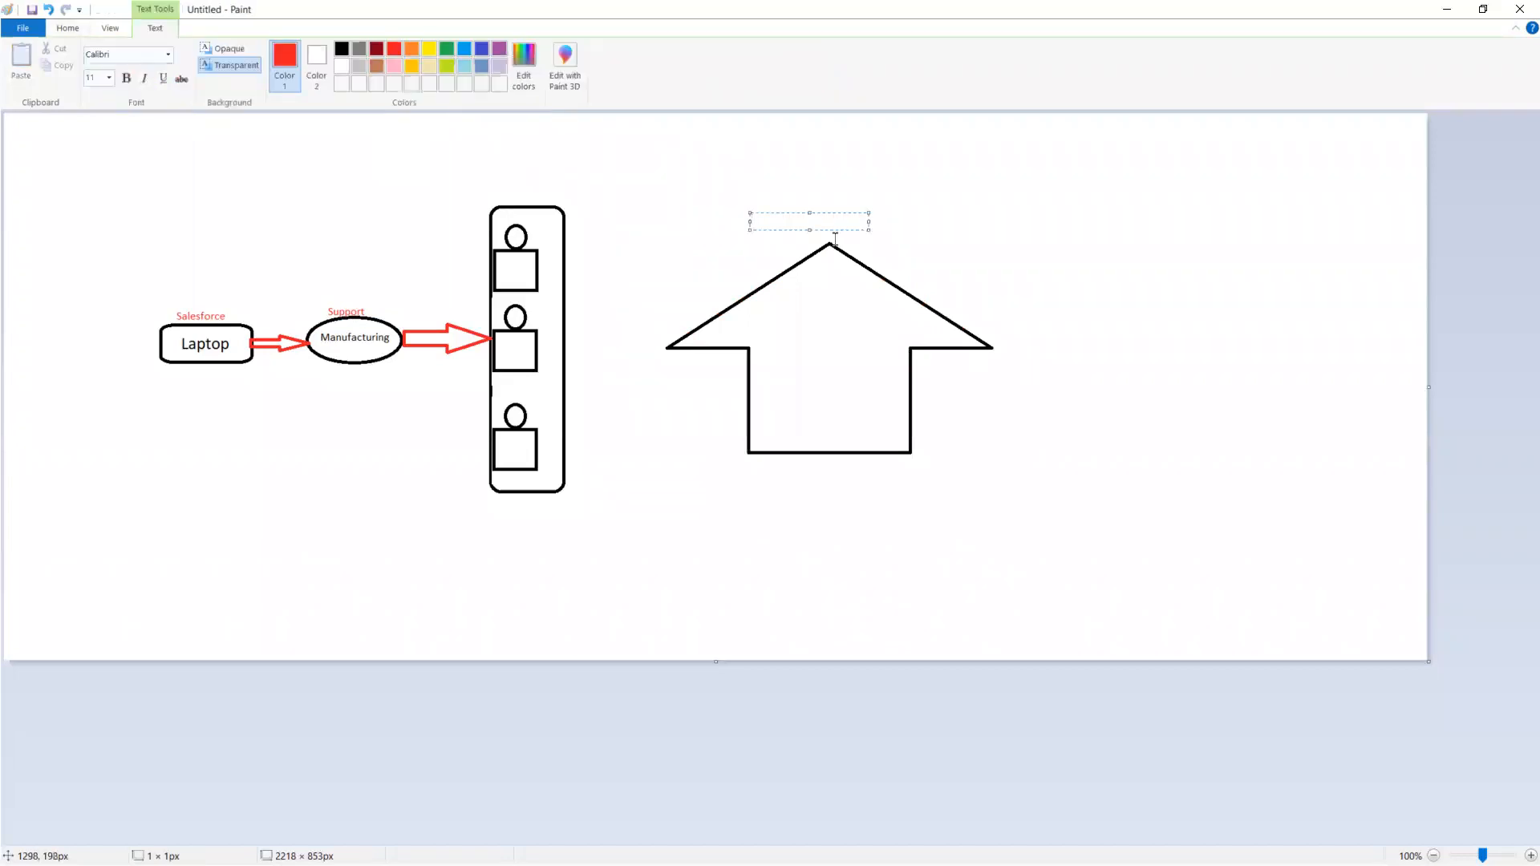
click(823, 295)
click(778, 288)
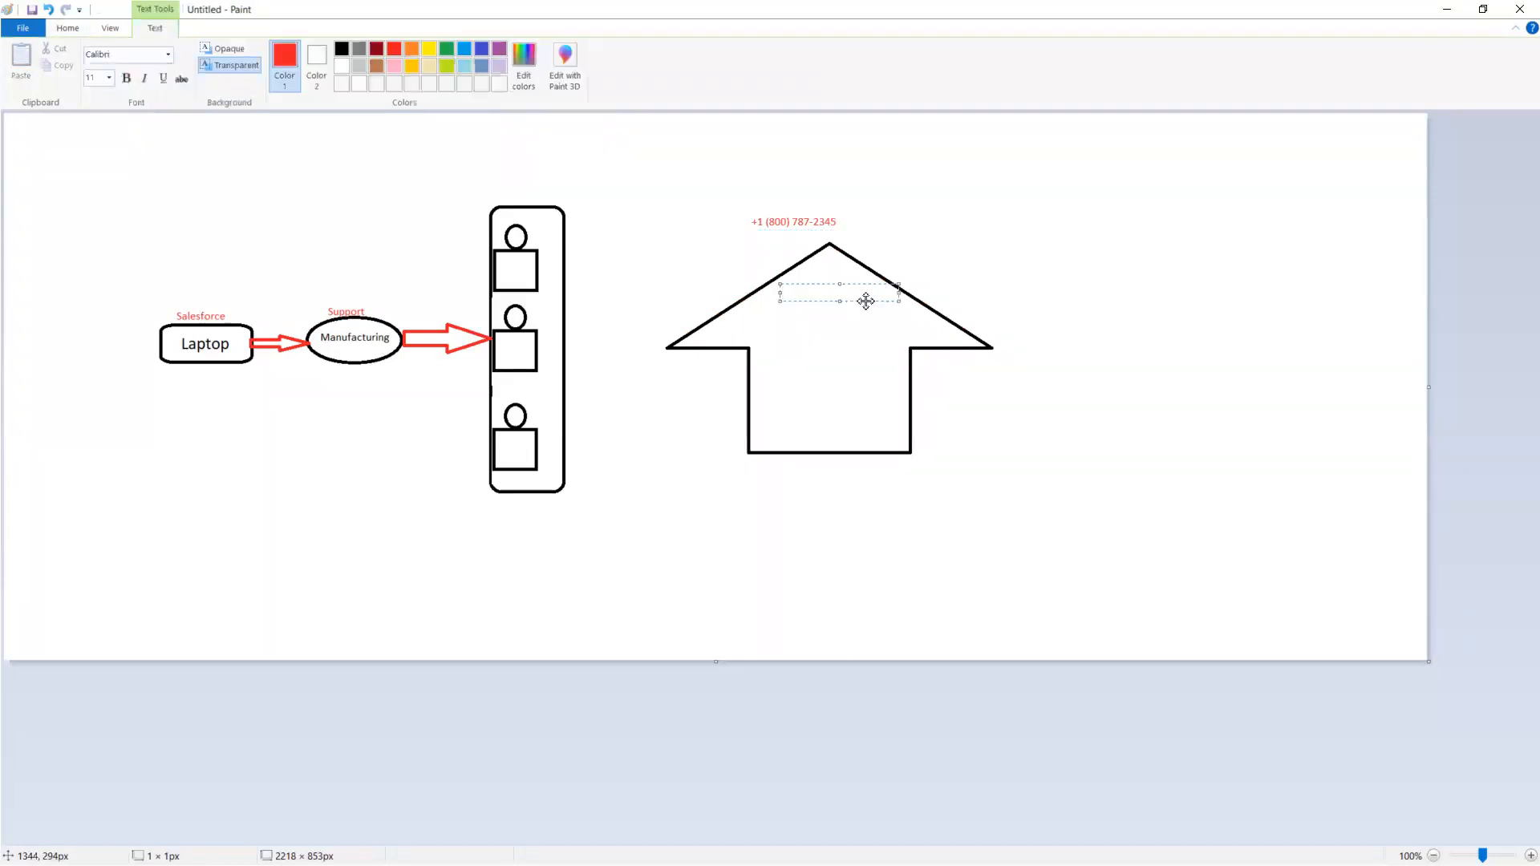
text(Customer)
click(1033, 347)
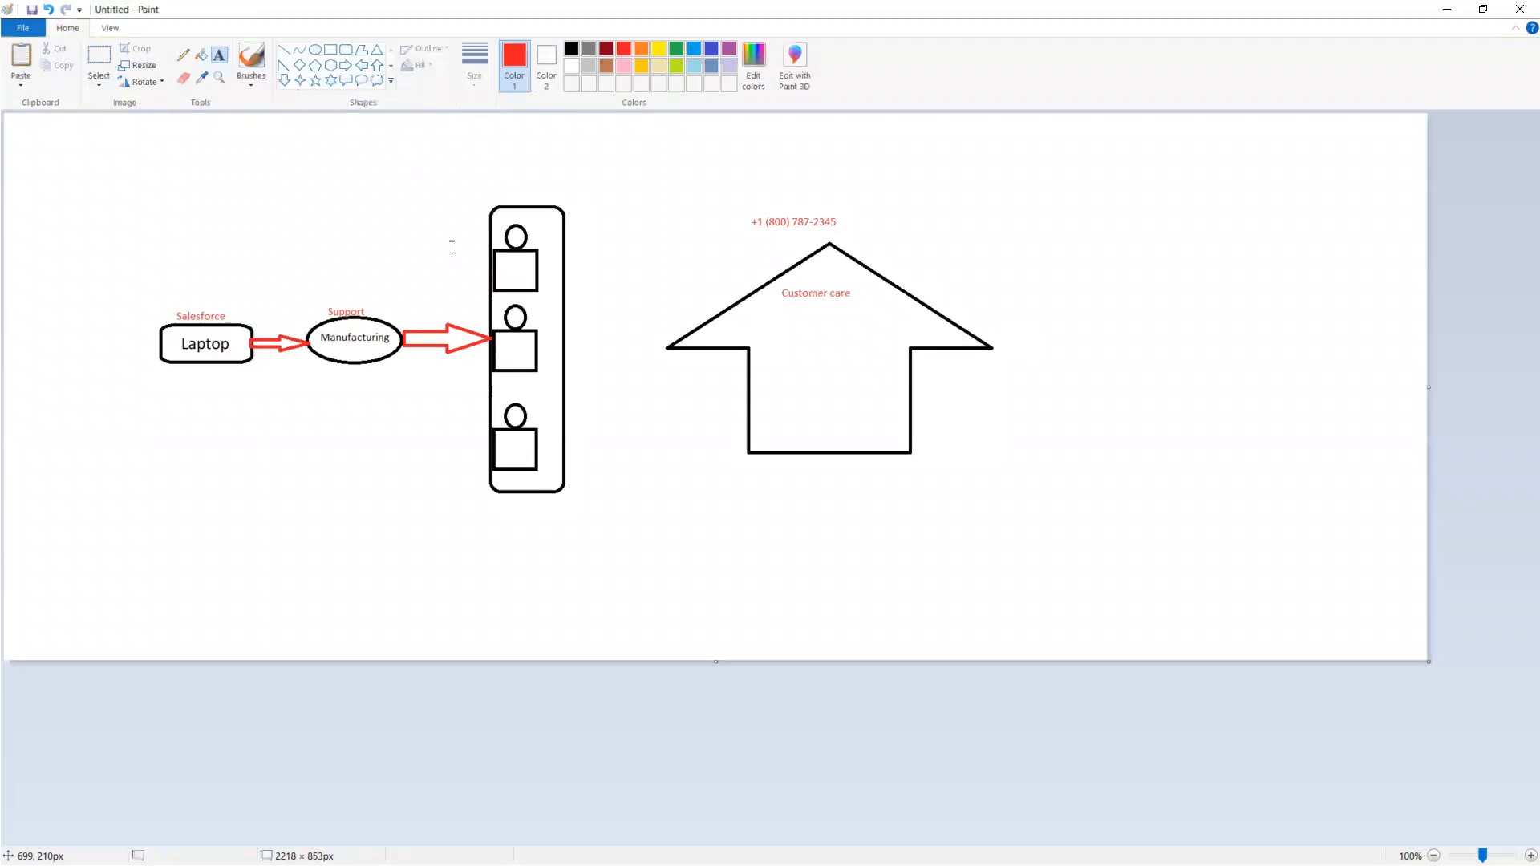
Copy the top person figure from the tall box and place two duplicates side by side in the house's lower part
click(99, 80)
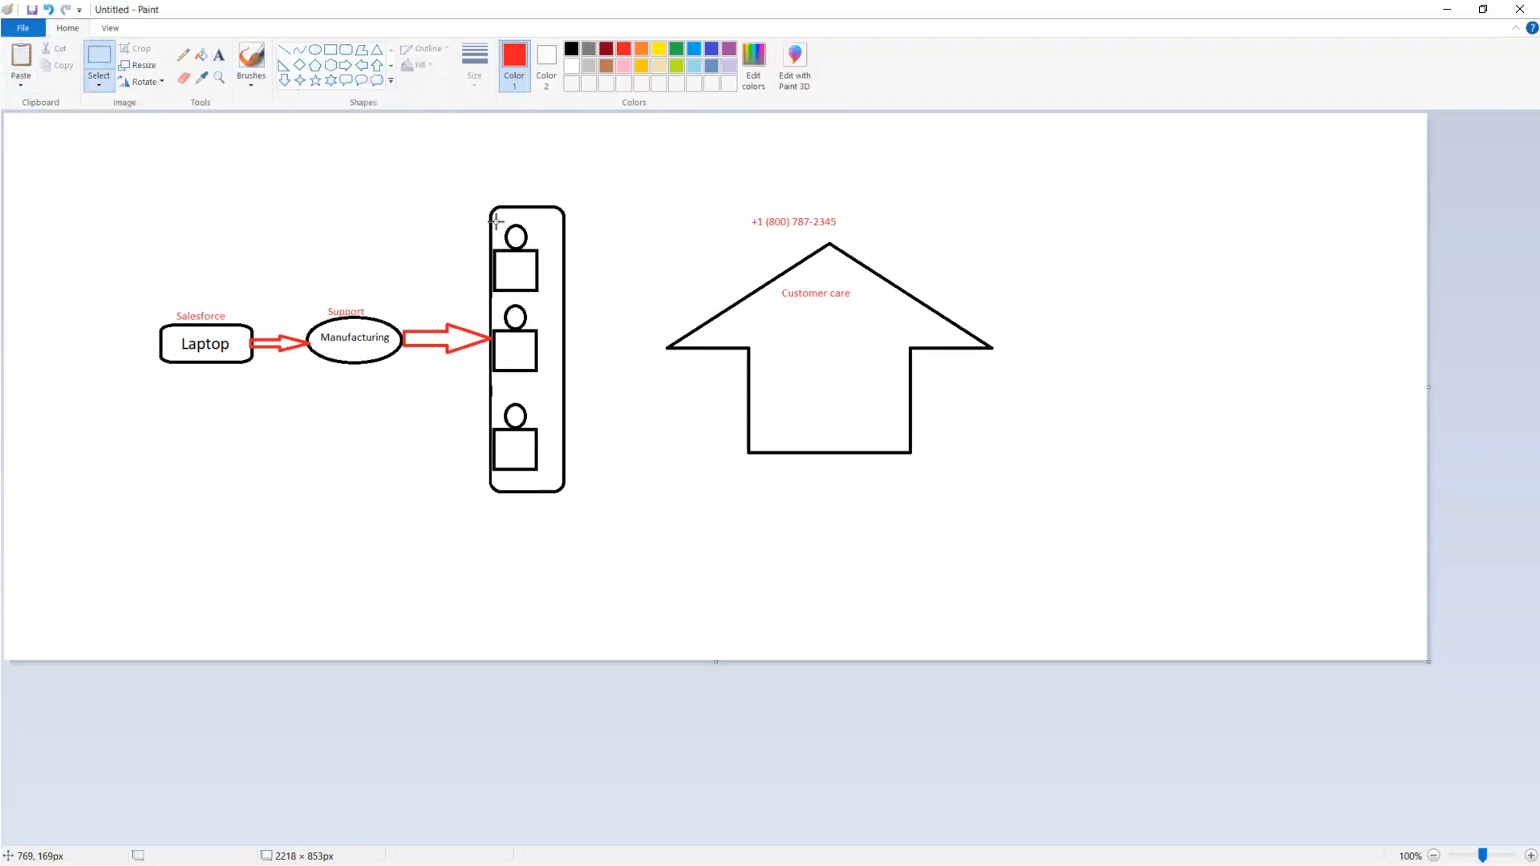
mouse_move(496, 218)
mouse_down()
mouse_move(533, 269)
mouse_move(494, 234)
mouse_move(502, 222)
mouse_up()
click(384, 221)
drag(494, 222, 548, 298)
key(ctrl+c)
key(ctrl+v)
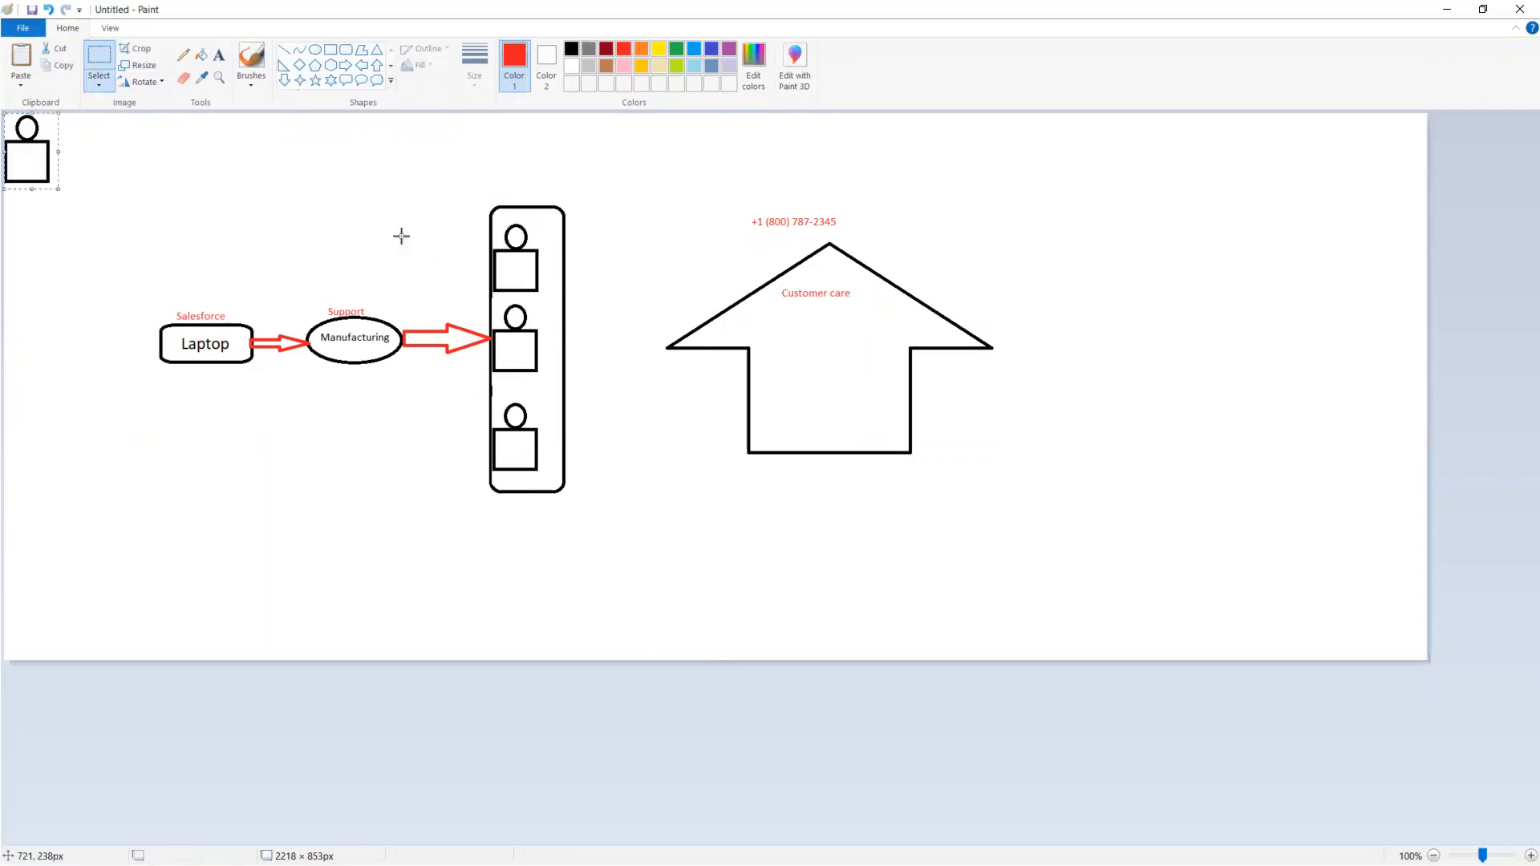
drag(22, 139, 775, 386)
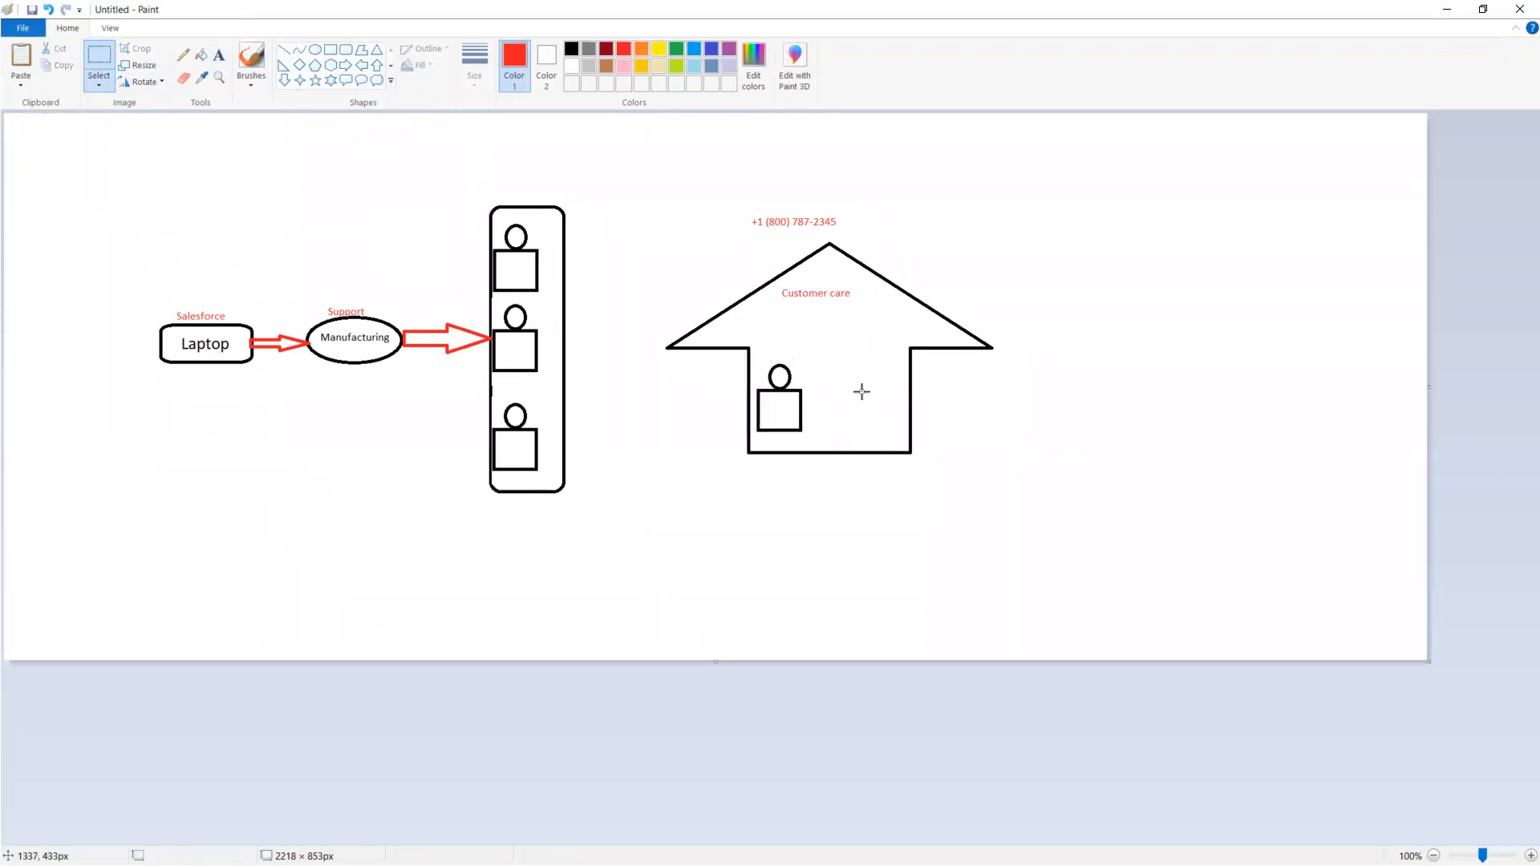
key(ctrl+v)
drag(18, 145, 838, 383)
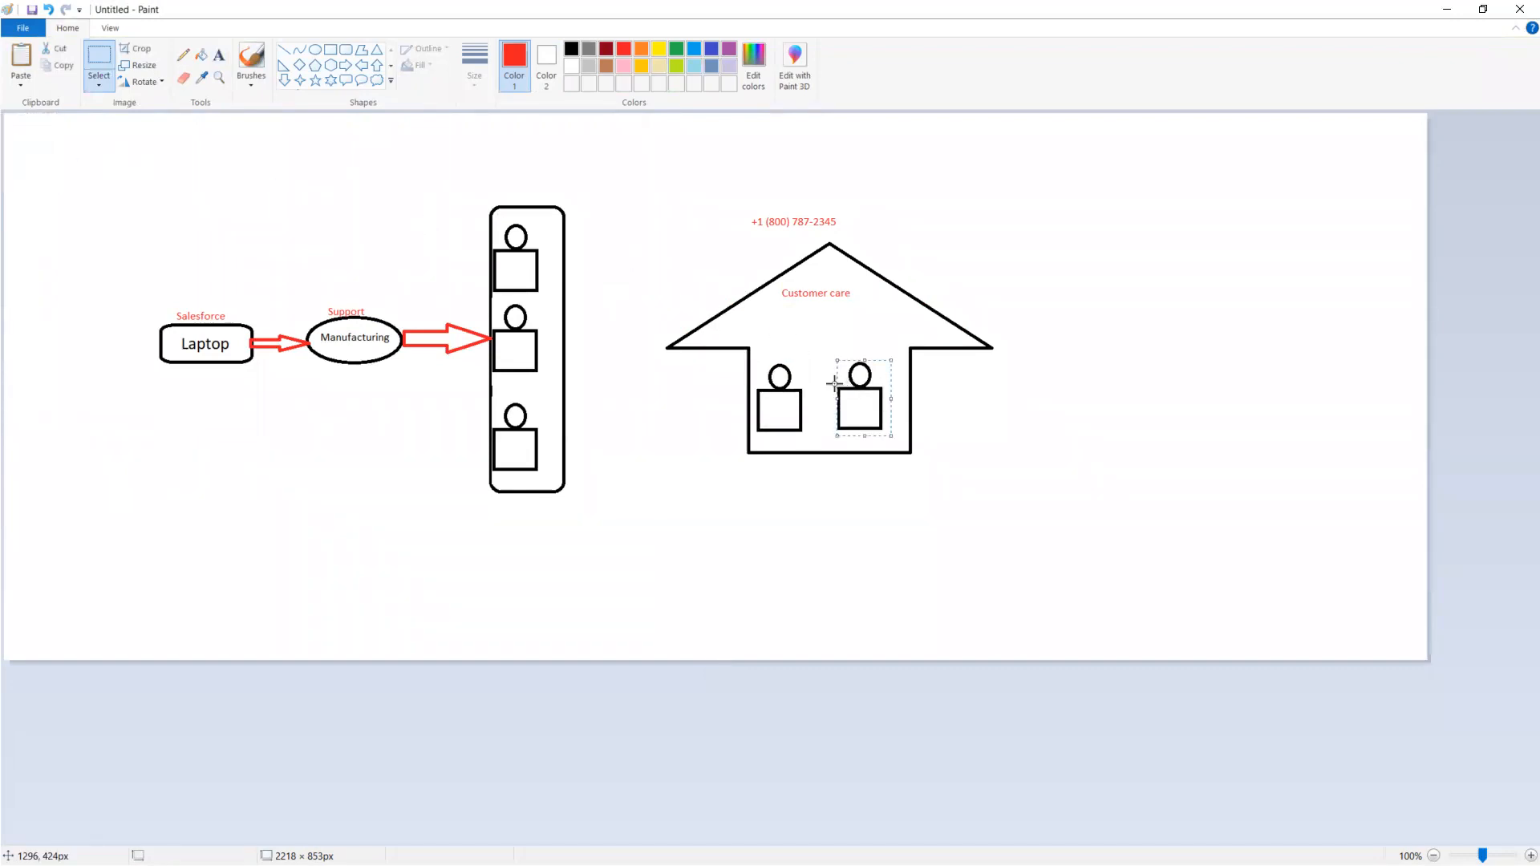